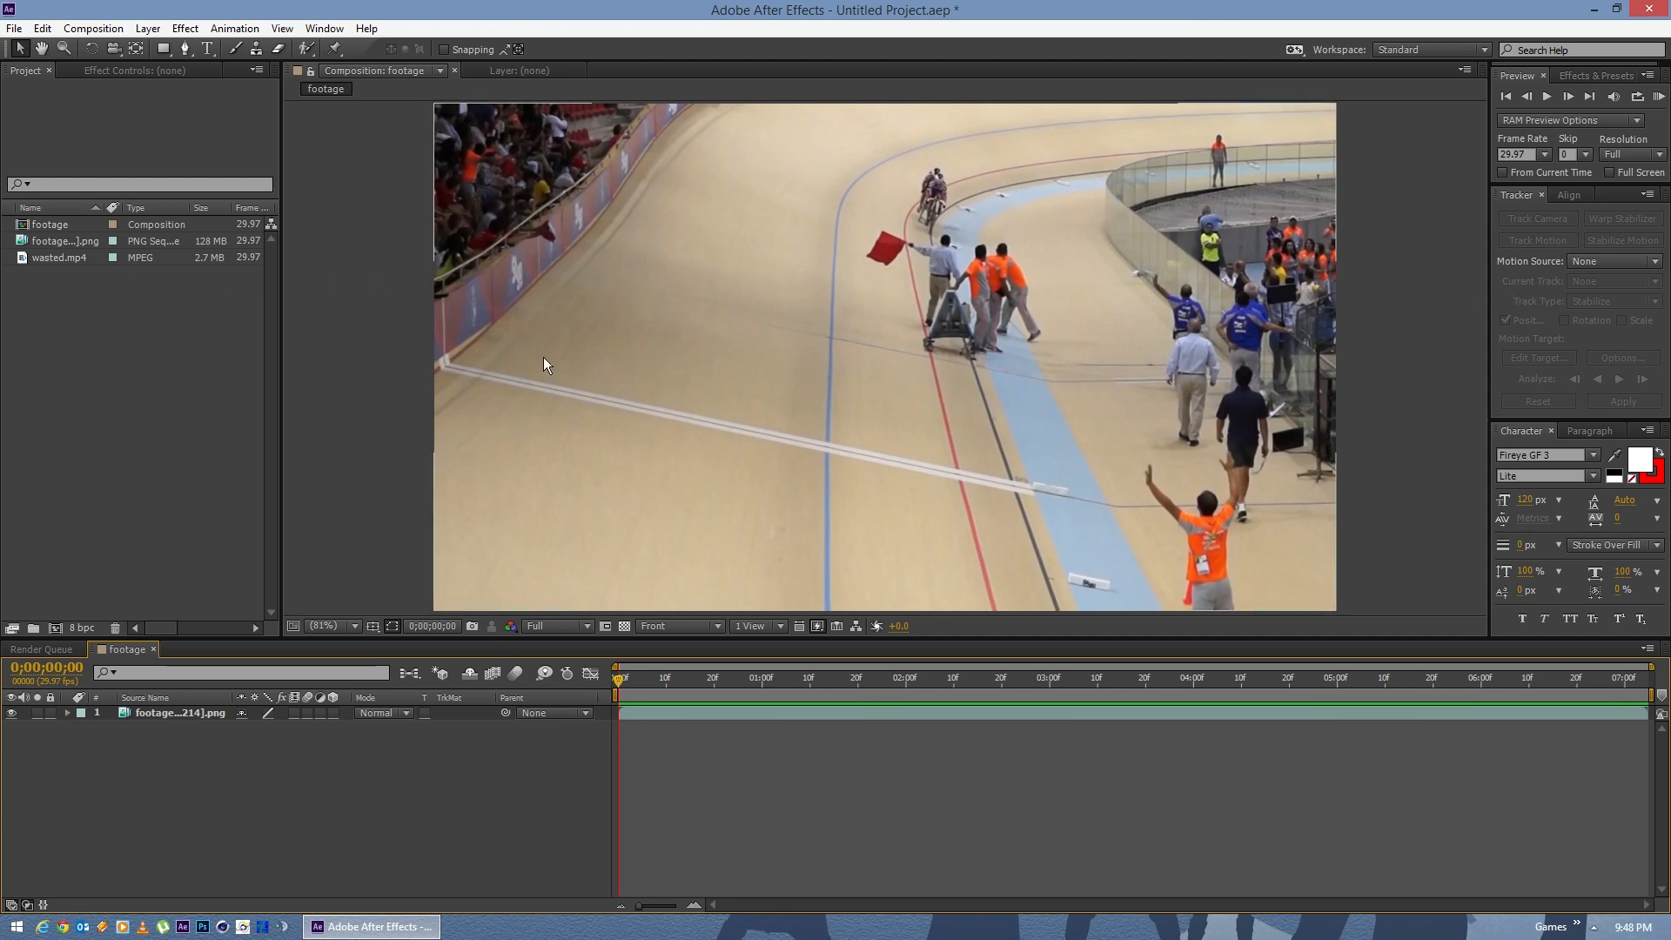
# Step: Add wasted.mp4 to the footage composition as the layer above the footage image sequence and scrub through it
pyautogui.click(79, 329)
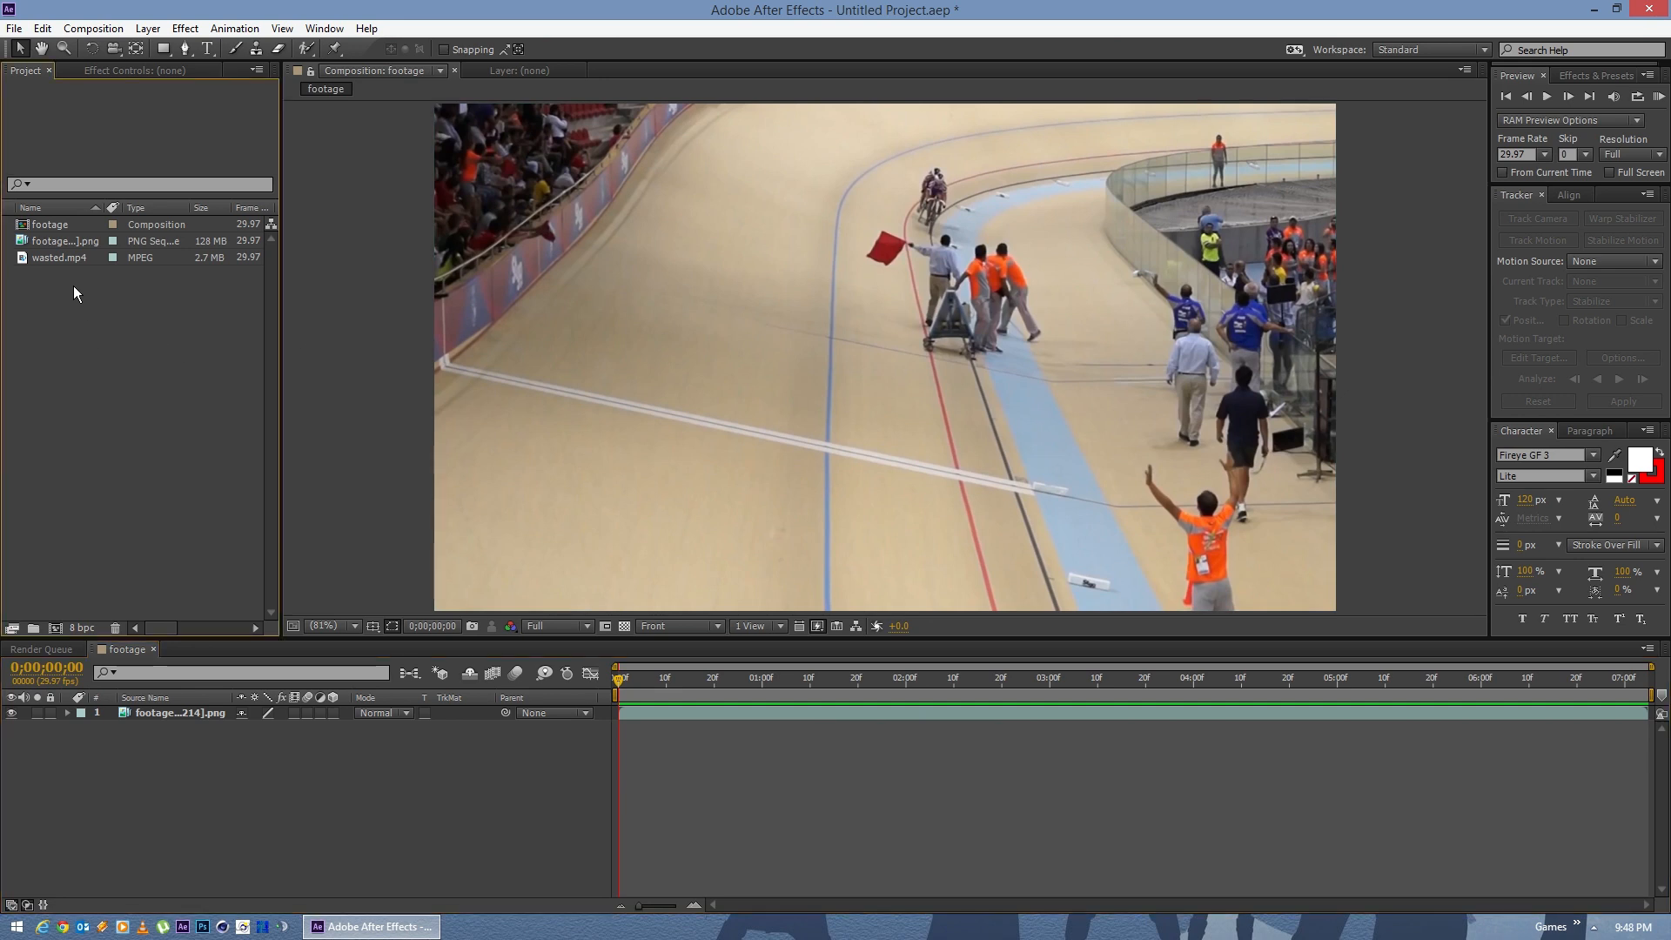
pyautogui.click(61, 242)
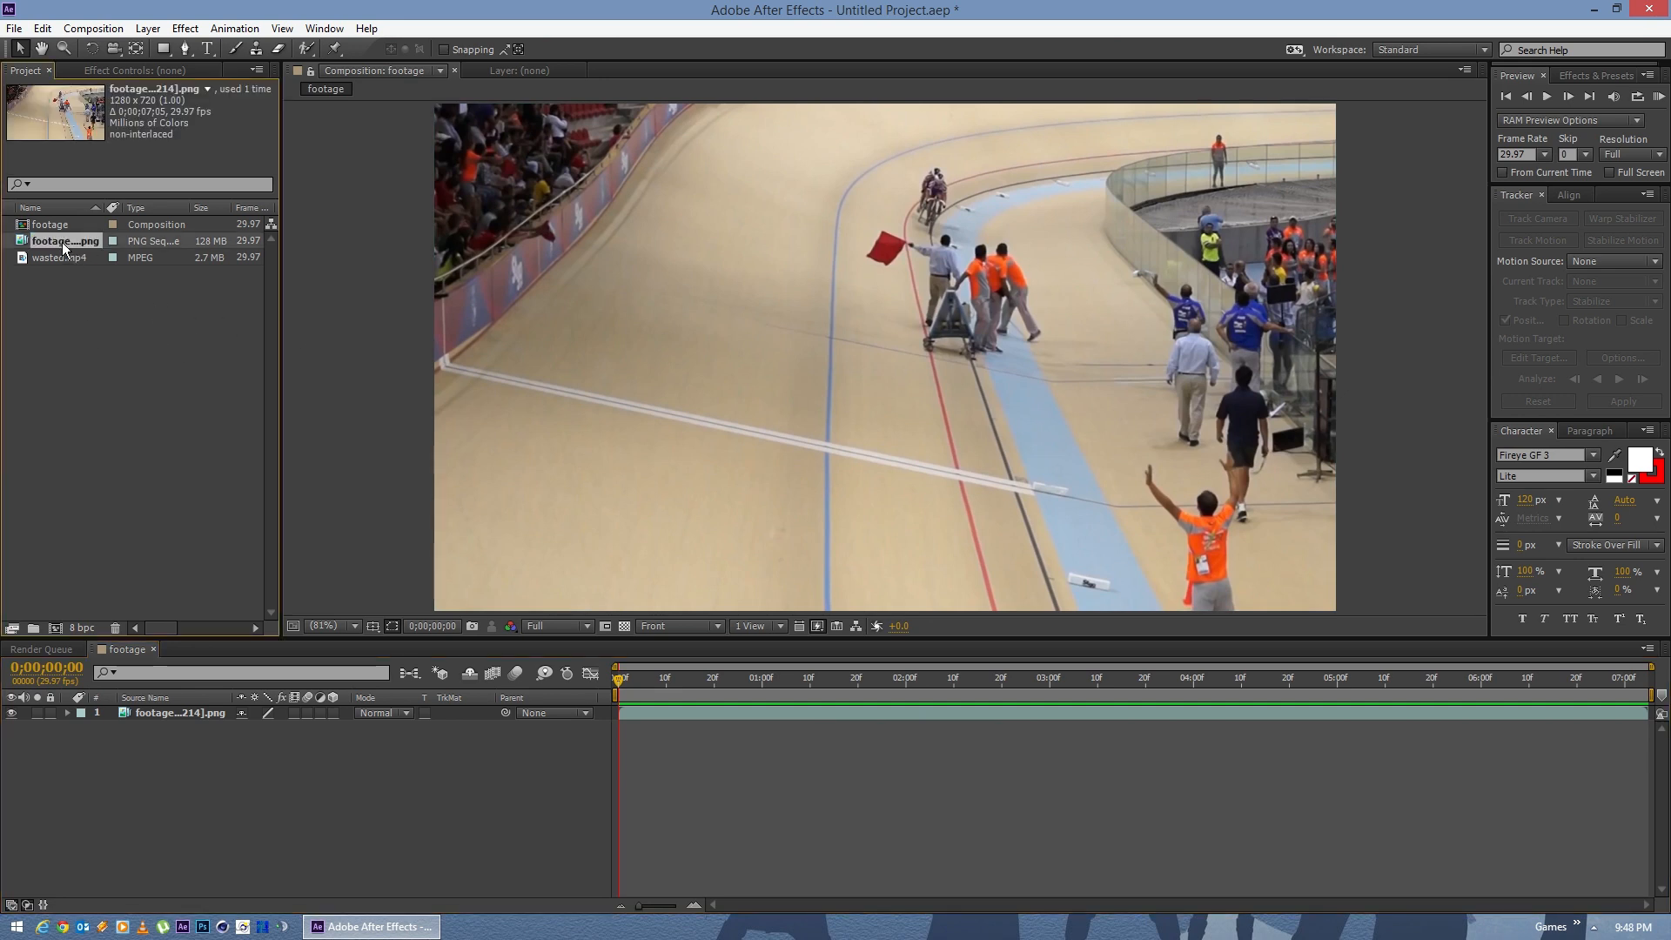
pyautogui.click(55, 258)
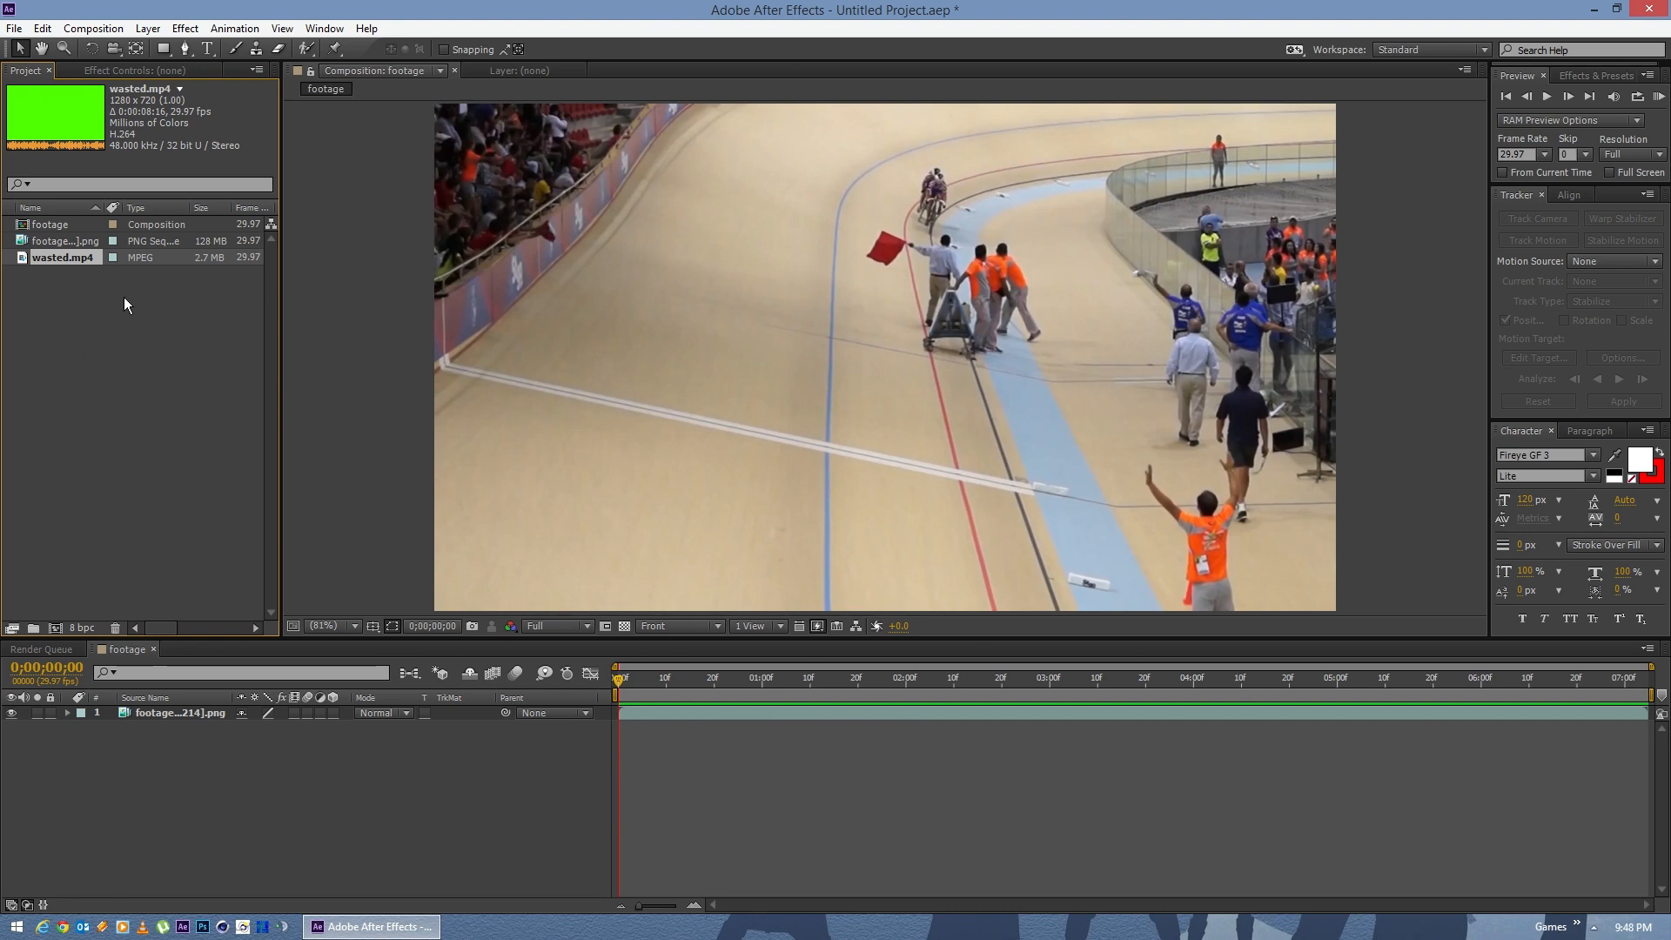
pyautogui.click(130, 322)
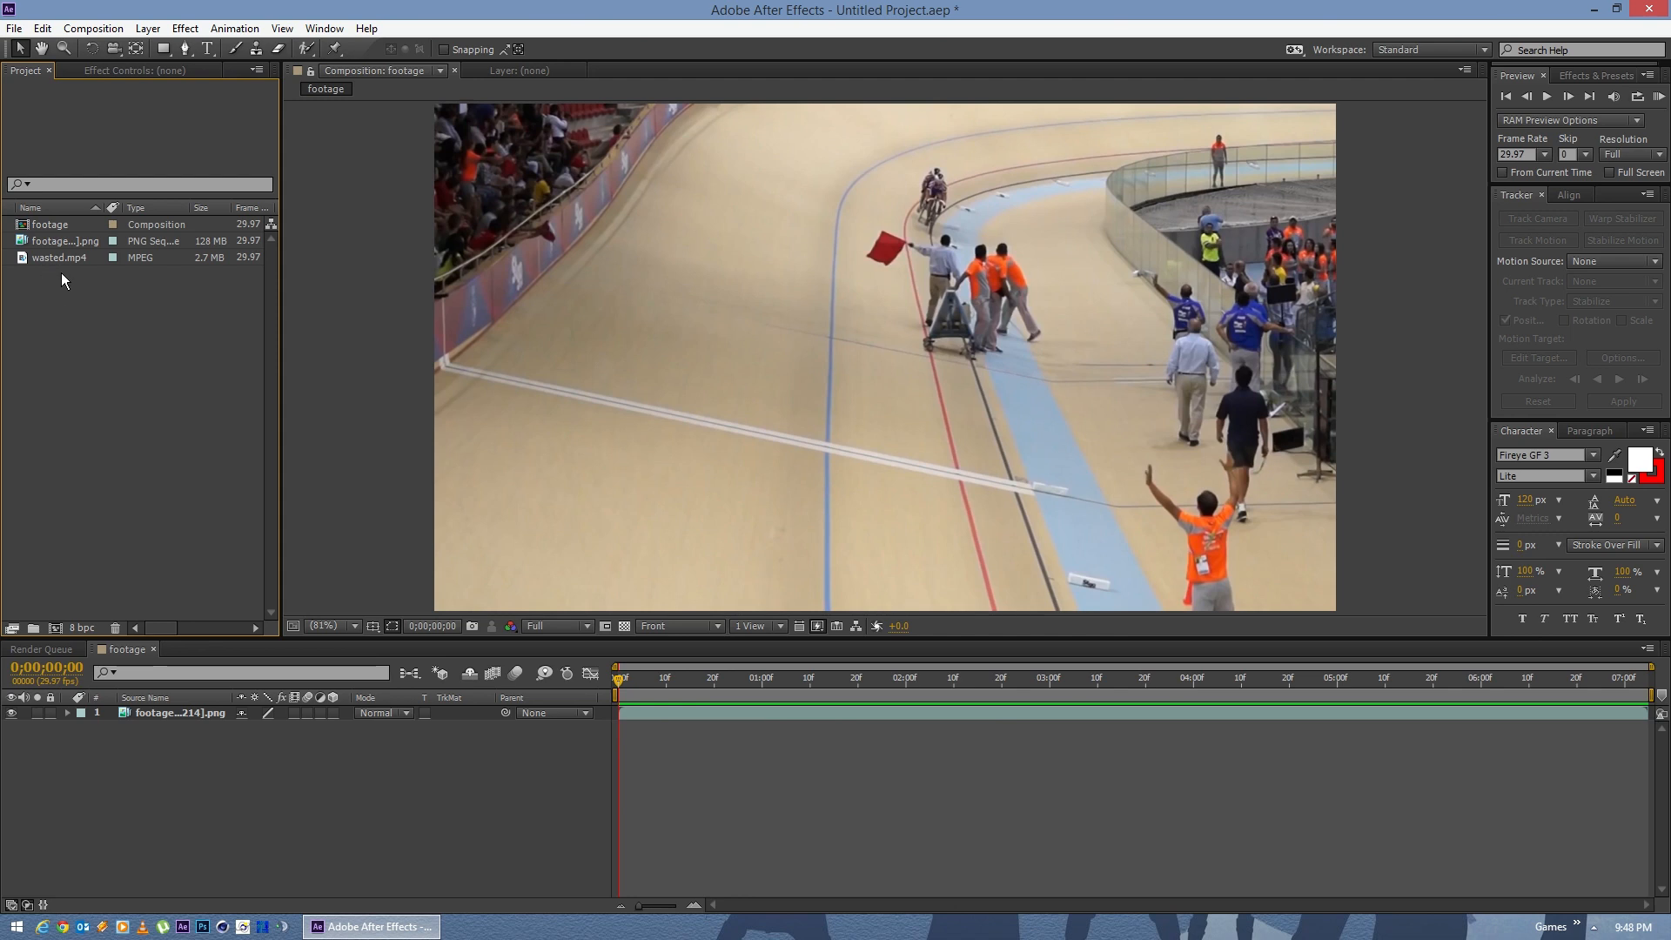
pyautogui.moveTo(47, 253); pyautogui.dragTo(162, 447)
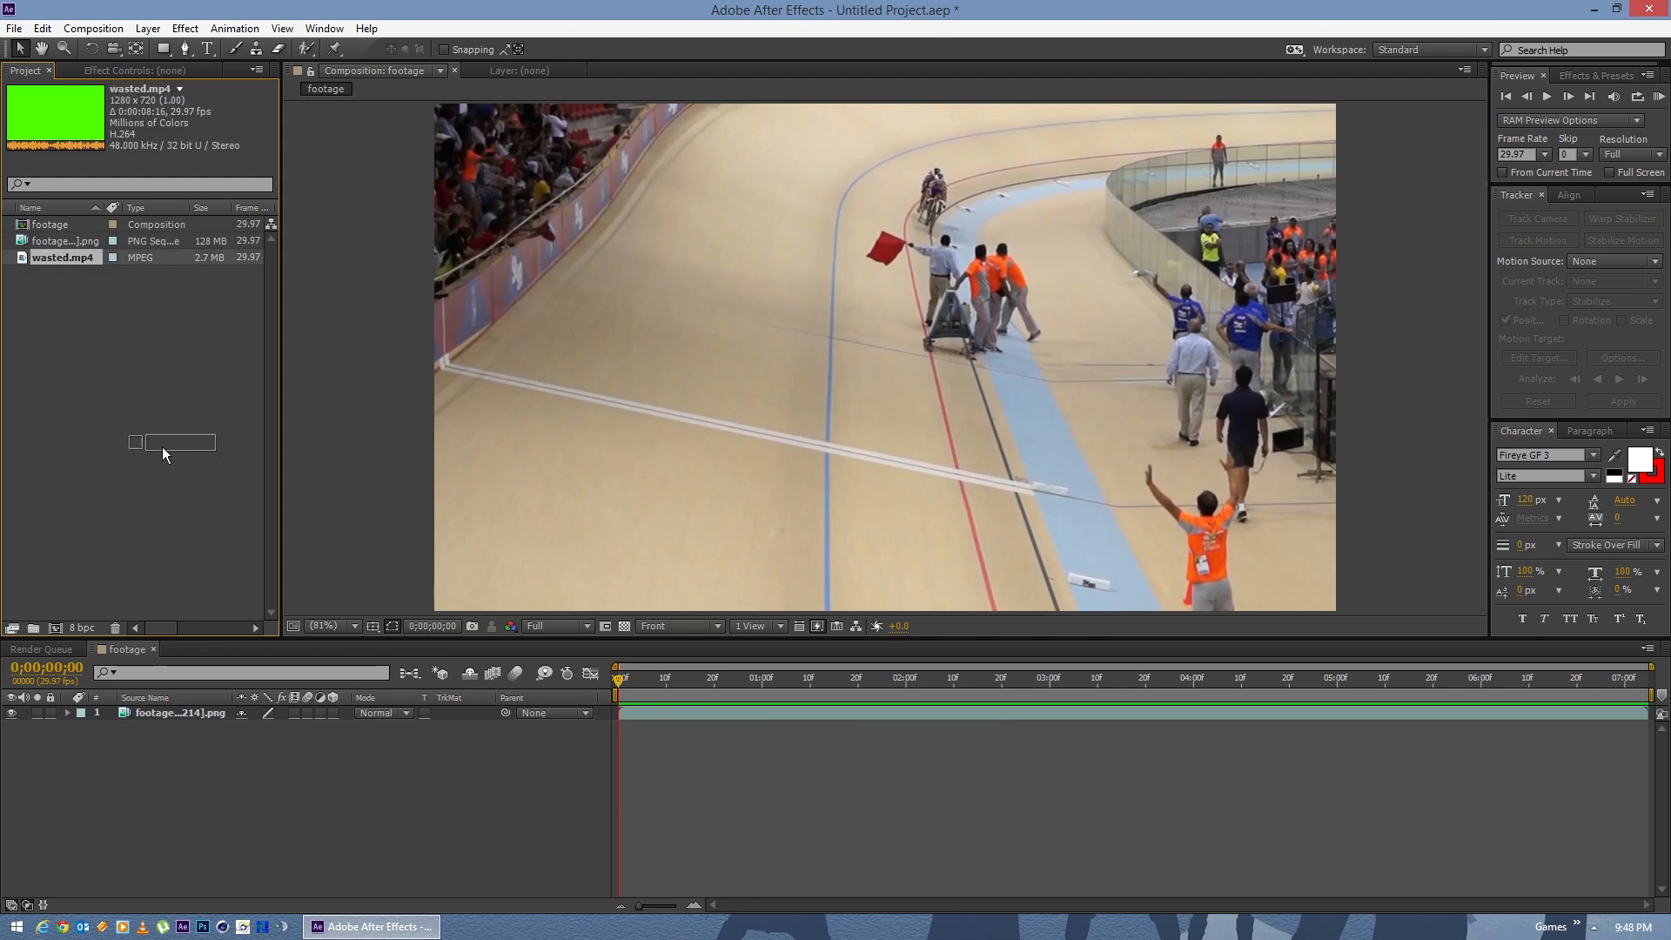
pyautogui.moveTo(169, 705); pyautogui.dragTo(167, 706)
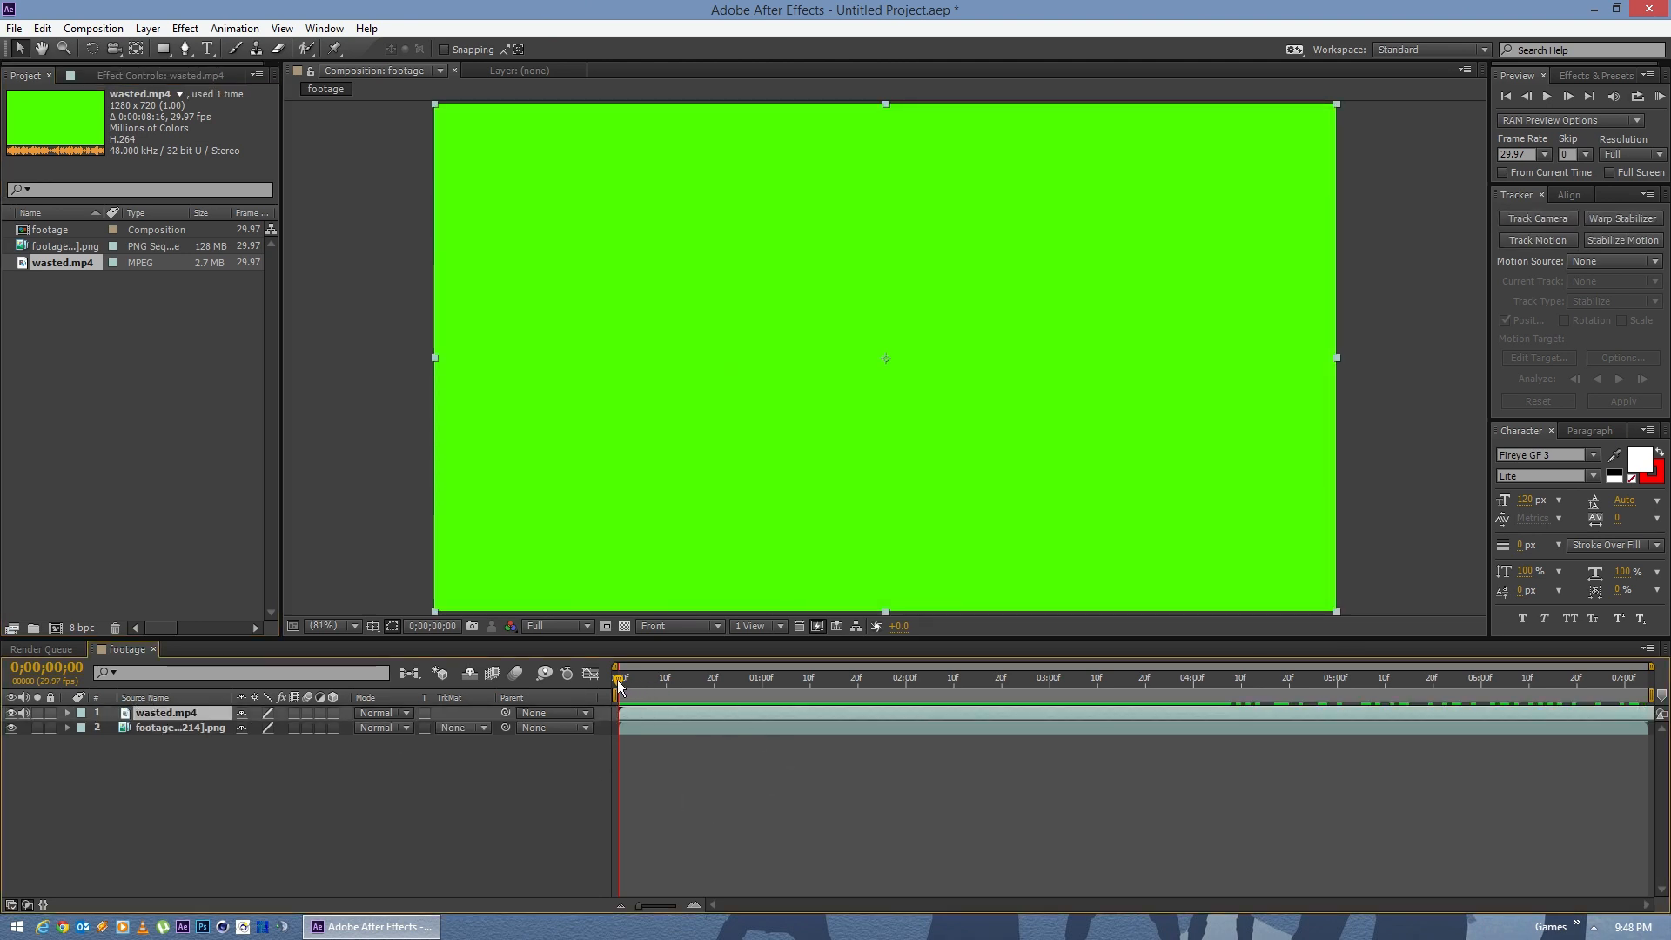
pyautogui.moveTo(618, 681); pyautogui.dragTo(879, 680)
pyautogui.moveTo(766, 684); pyautogui.dragTo(613, 678)
# Step: Apply Keylight (1.2) to the wasted.mp4 layer, sample its green background as the Screen Colour, and preview the keyed result
pyautogui.press('F3')
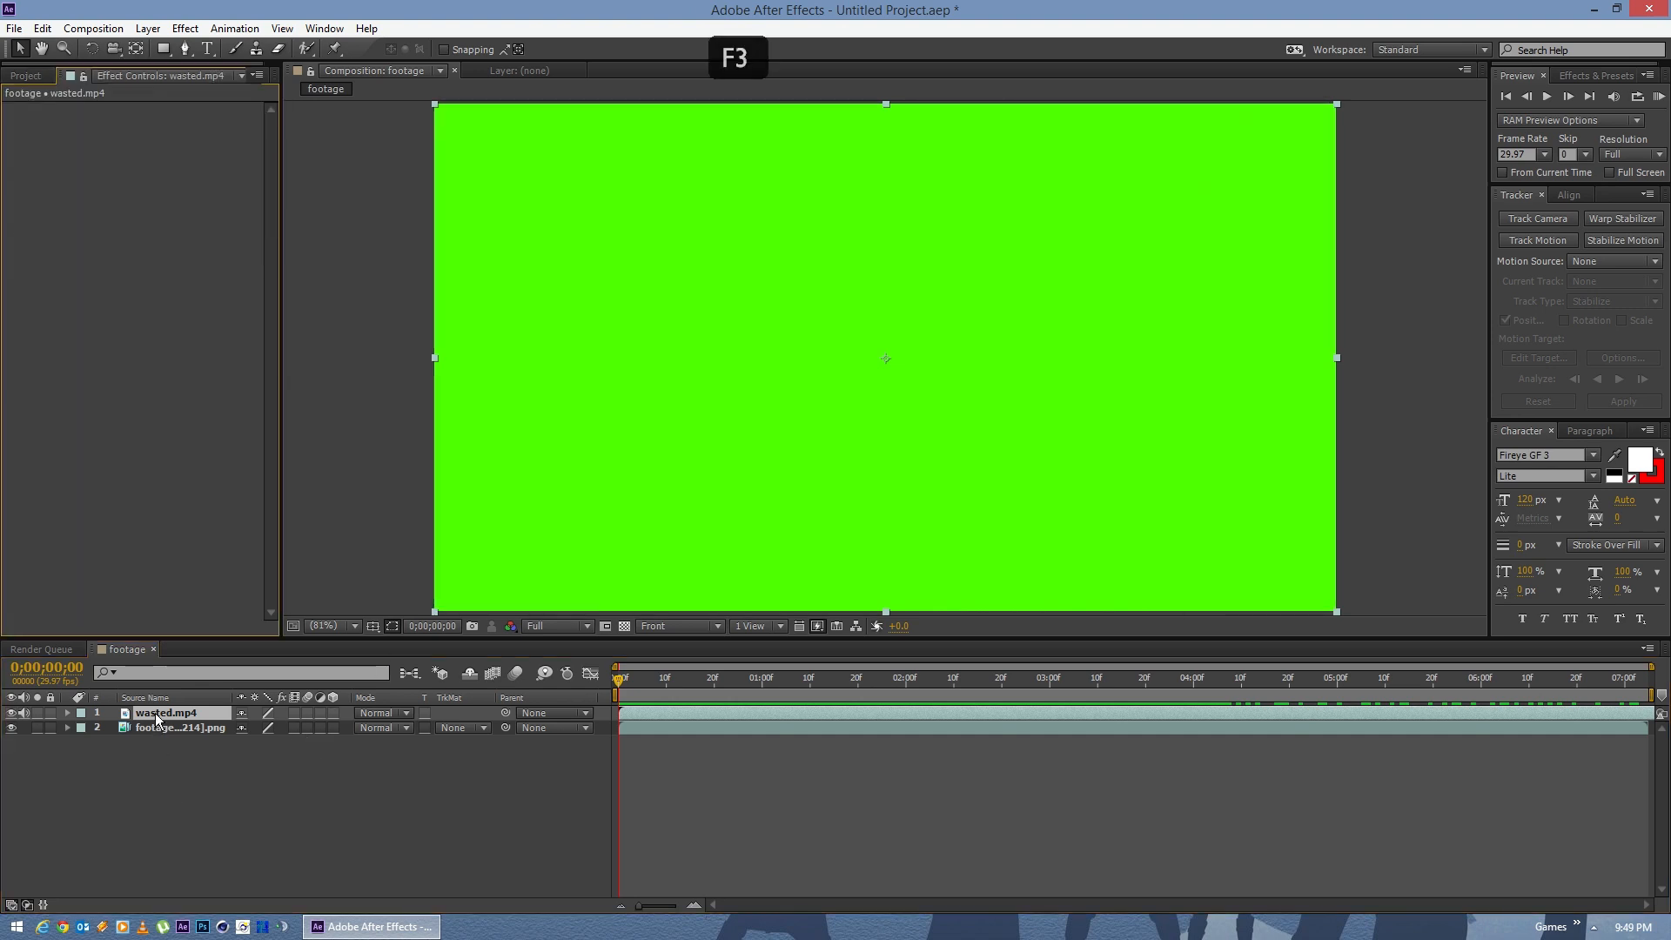
pyautogui.rightClick(90, 156)
pyautogui.moveTo(287, 383)
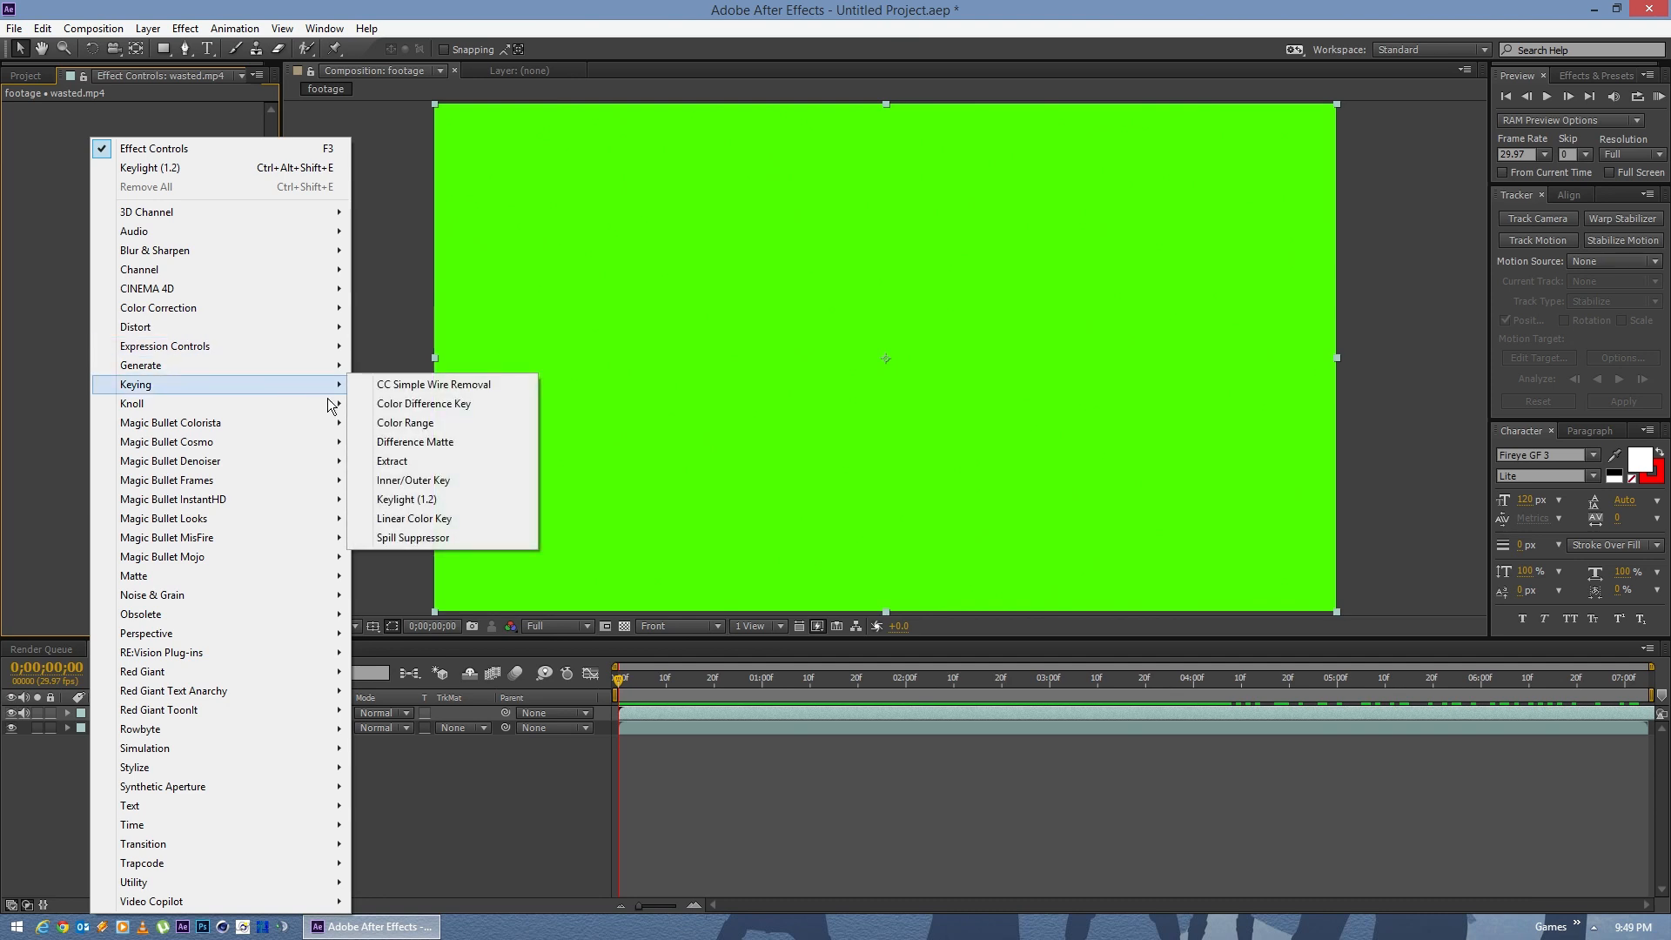
pyautogui.click(444, 498)
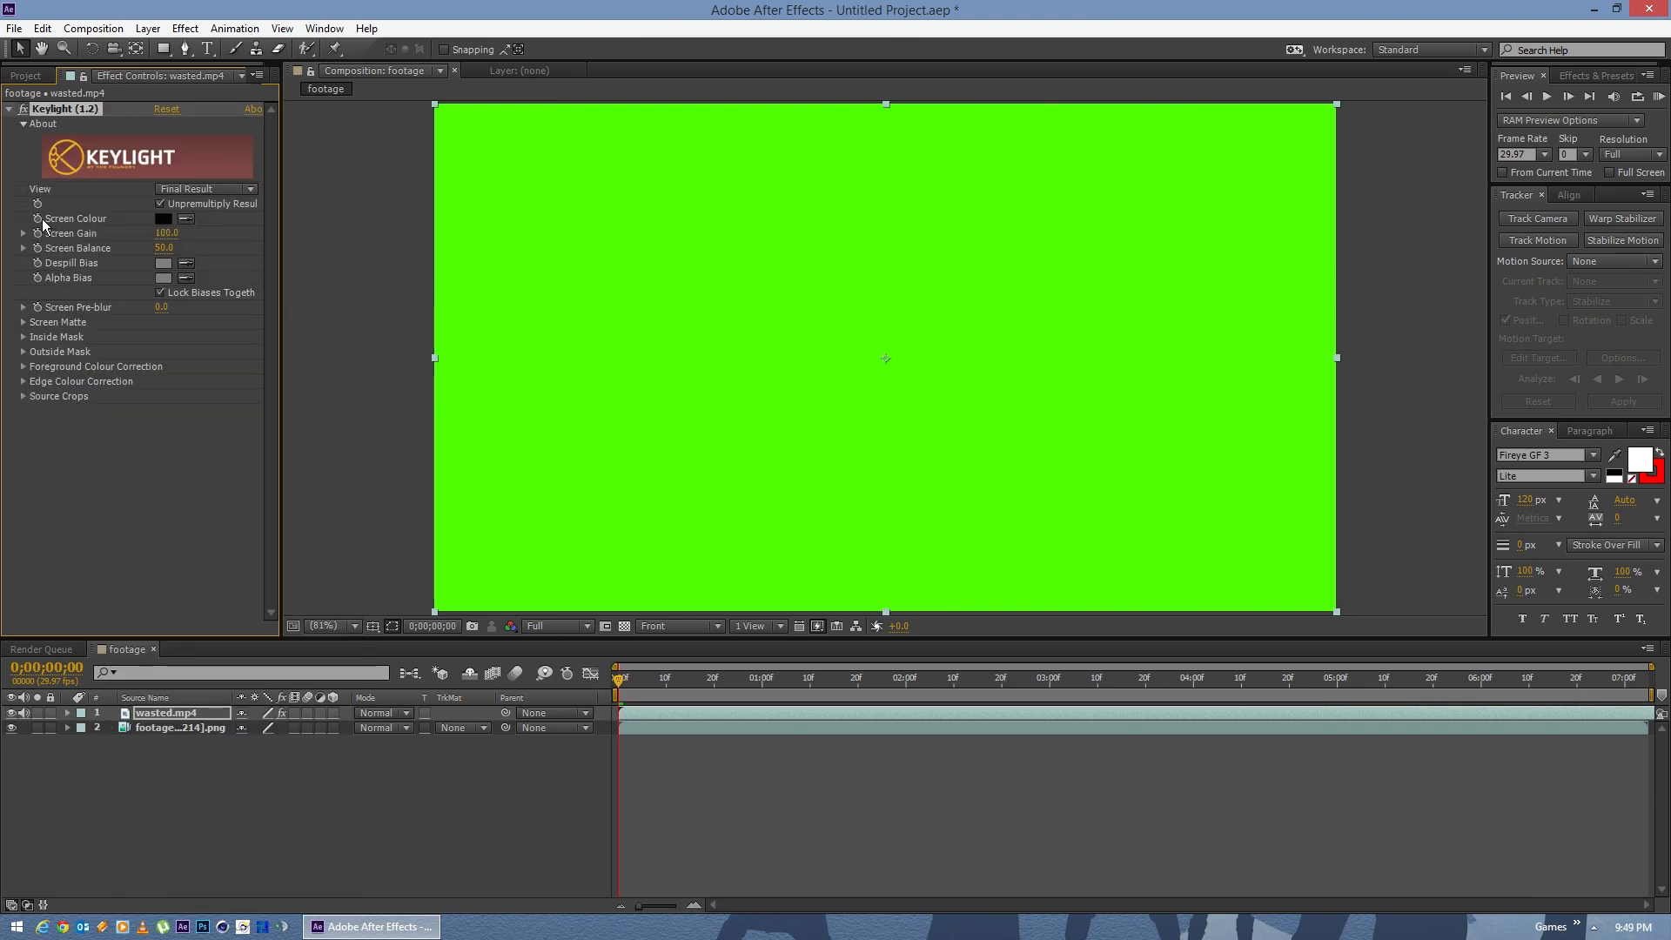
pyautogui.click(186, 219)
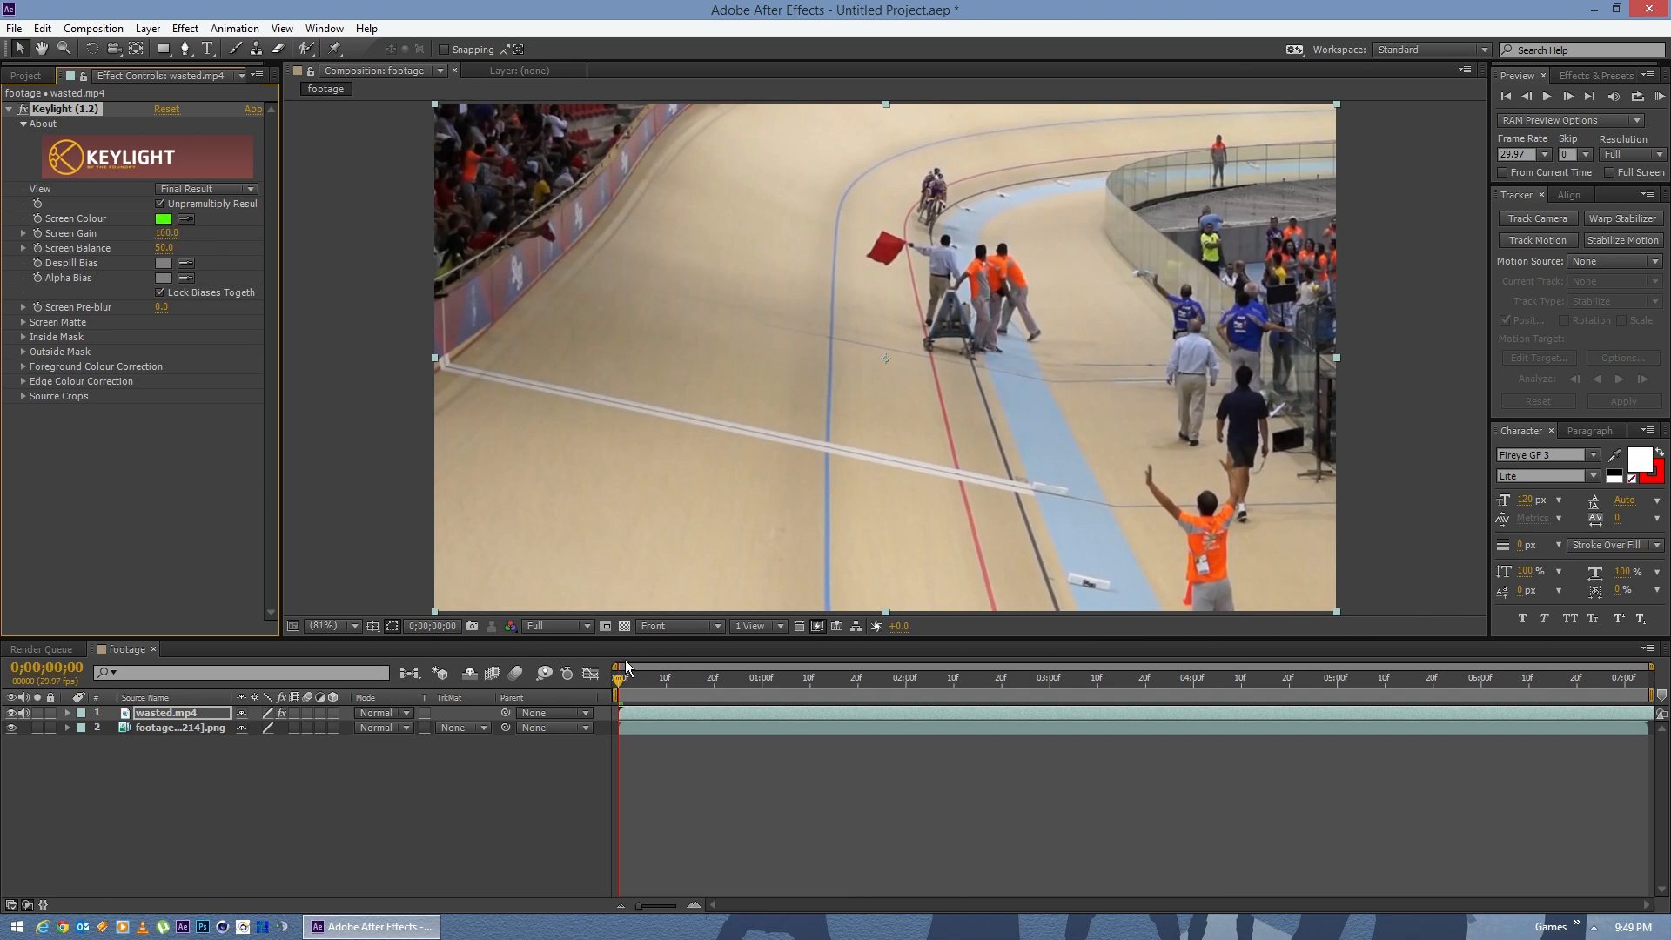
pyautogui.moveTo(619, 680); pyautogui.dragTo(666, 675)
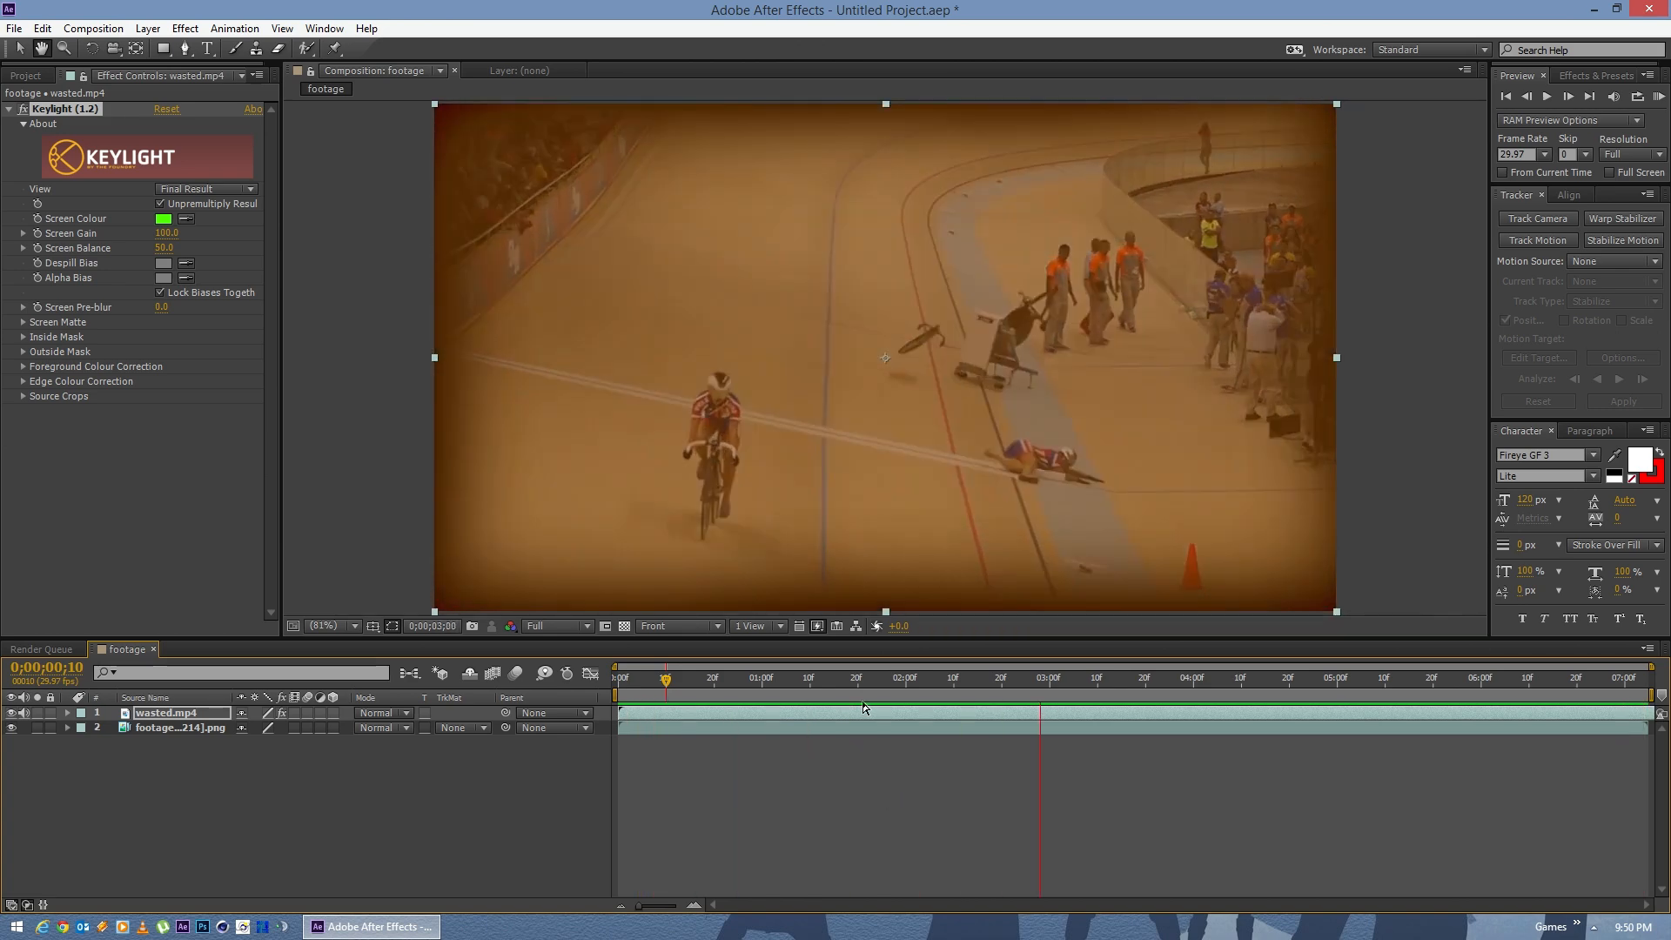
pyautogui.press('space')
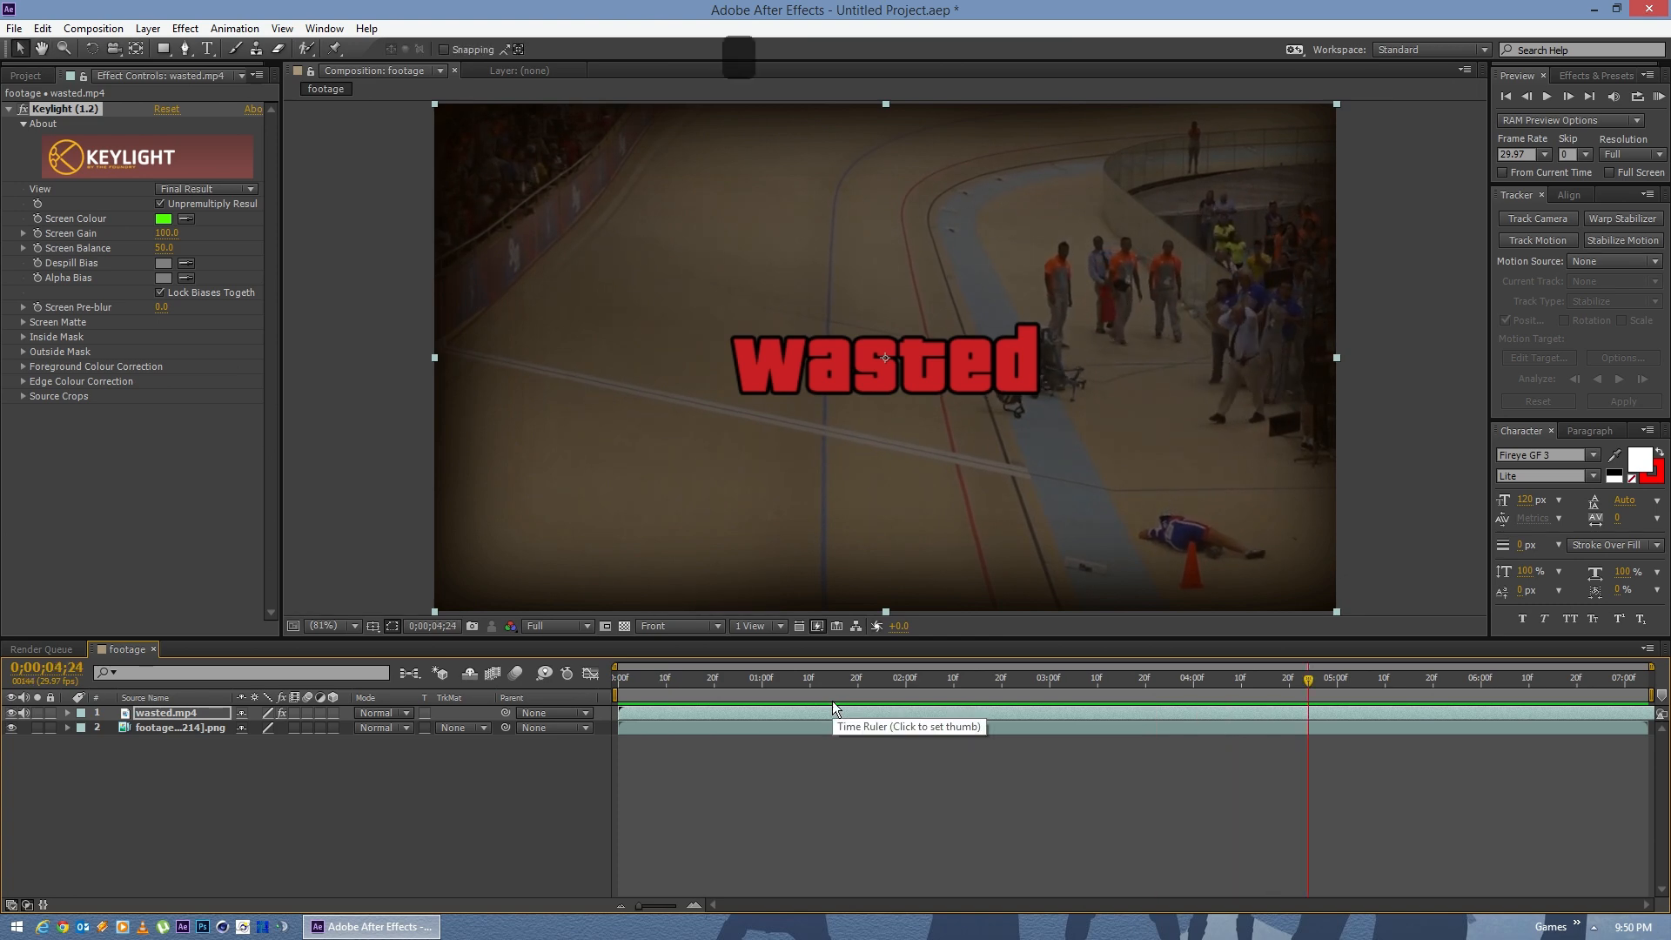
# Step: Place composition marker 1 at 0;00;01;18, where the crash begins, and test jumping back to it from other times
pyautogui.moveTo(870, 683)
pyautogui.mouseDown()
pyautogui.moveTo(691, 675)
pyautogui.moveTo(848, 672)
pyautogui.mouseUp()
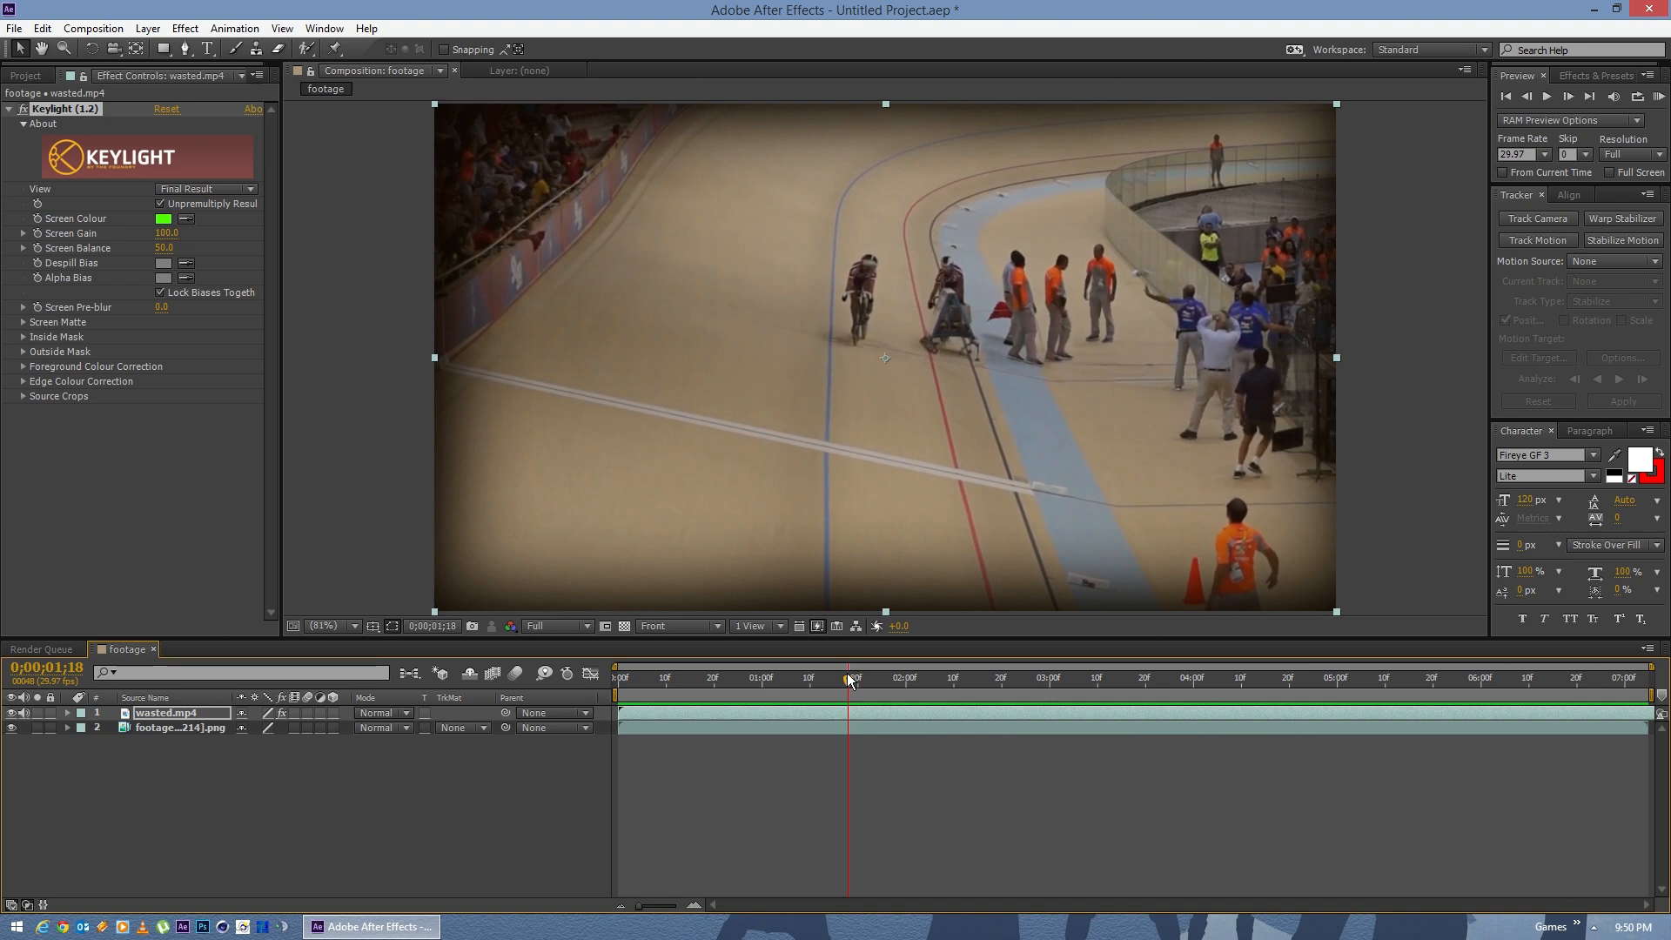
pyautogui.hotkey('shift', '1')
pyautogui.moveTo(846, 681); pyautogui.dragTo(835, 689)
pyautogui.press('1')
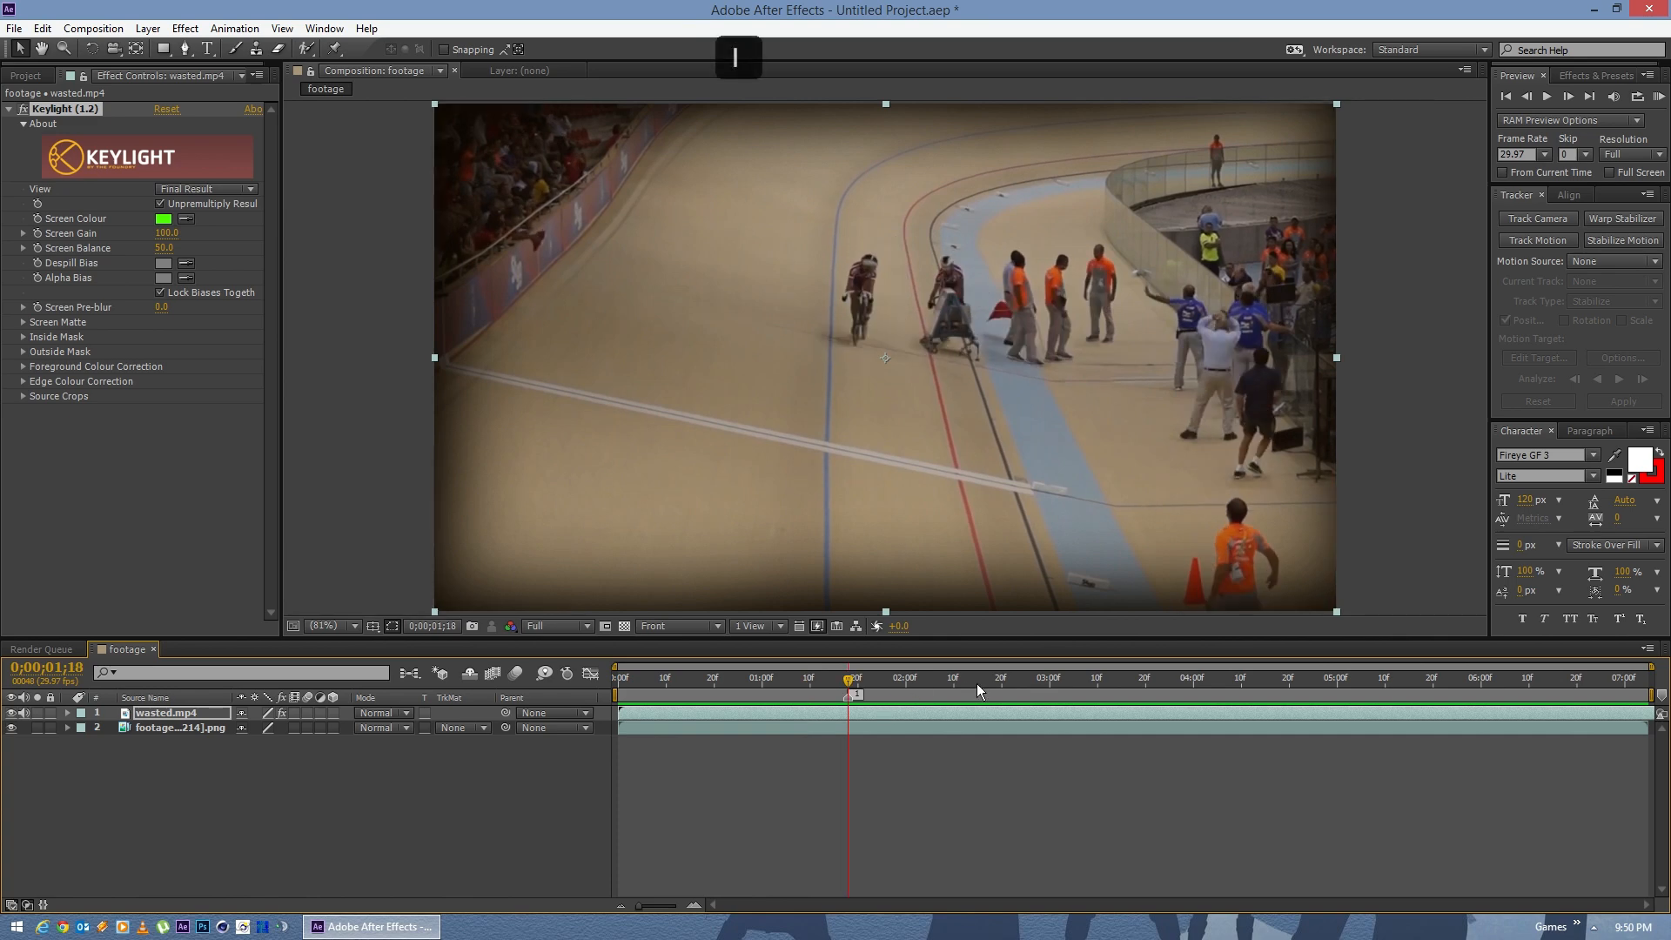
pyautogui.click(1103, 675)
pyautogui.press('1')
pyautogui.moveTo(802, 675); pyautogui.dragTo(742, 681)
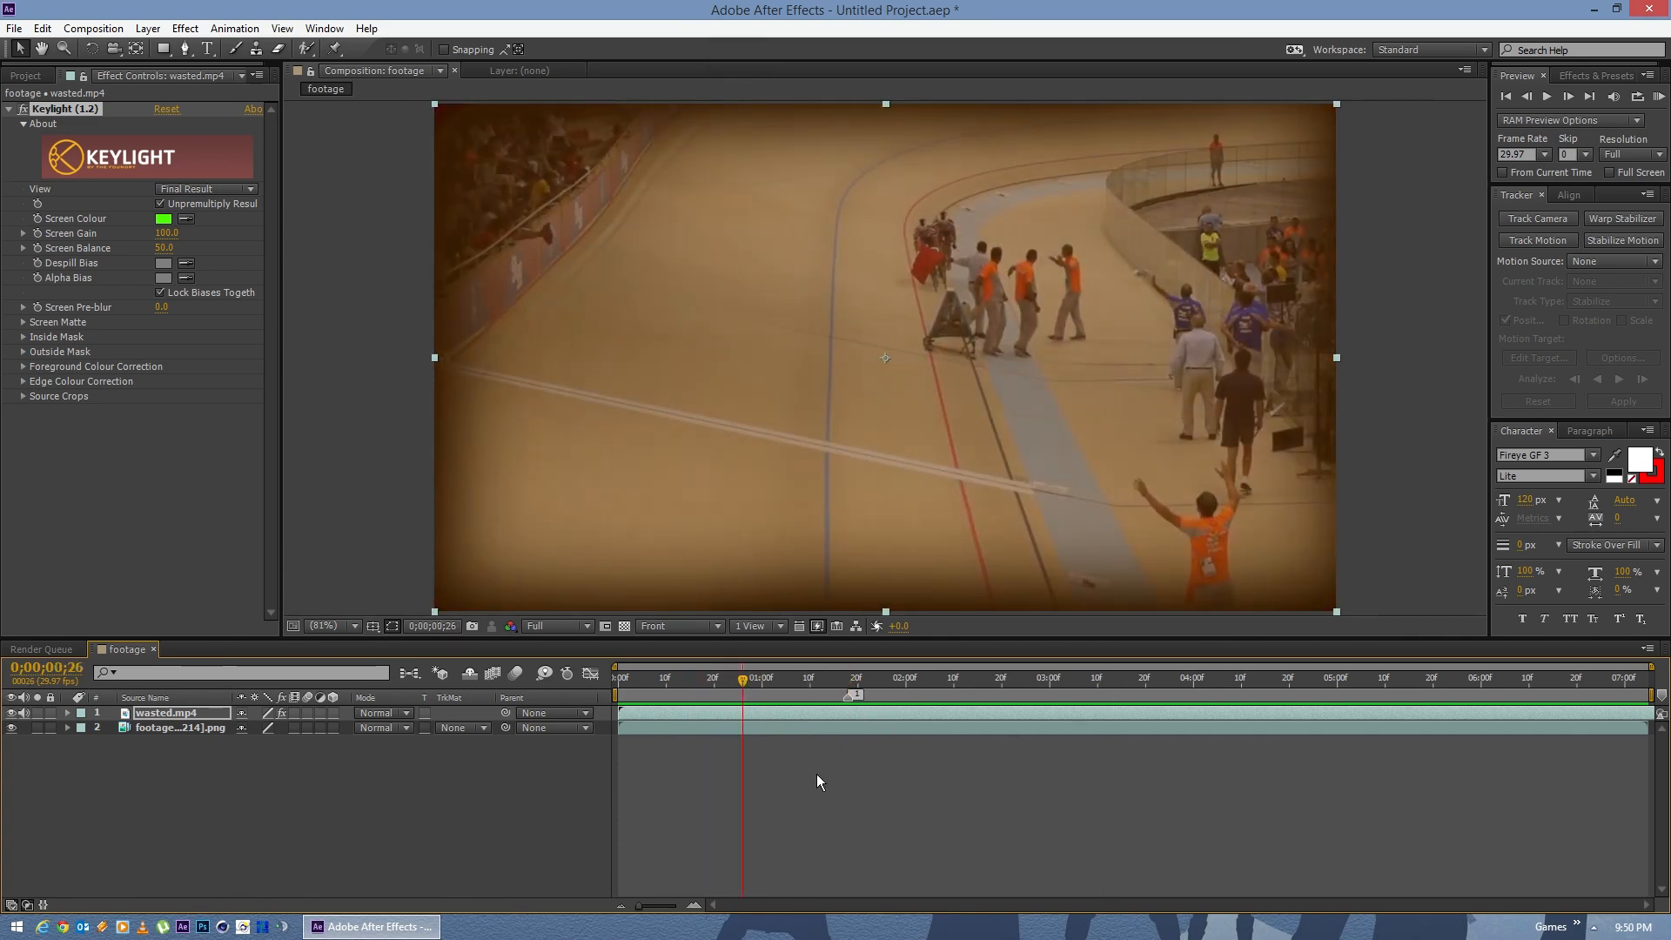
pyautogui.press('1')
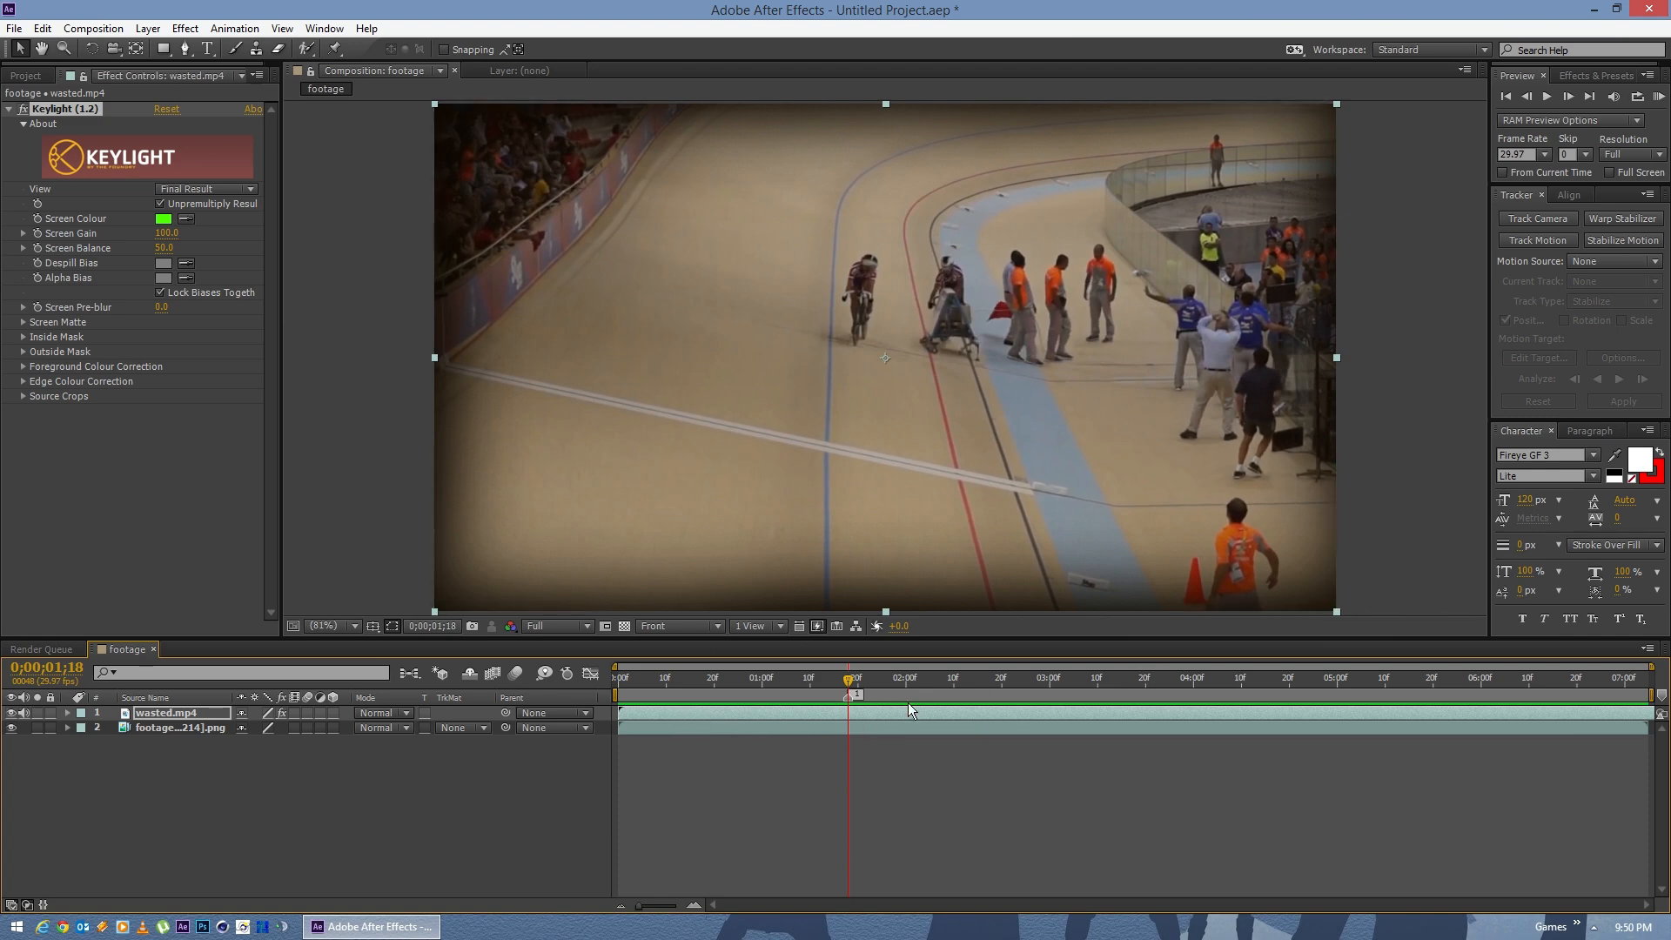
# Step: Shift the wasted.mp4 layer in time so it starts just before the one-second mark, previewing around marker 1
pyautogui.moveTo(895, 710); pyautogui.dragTo(1015, 707)
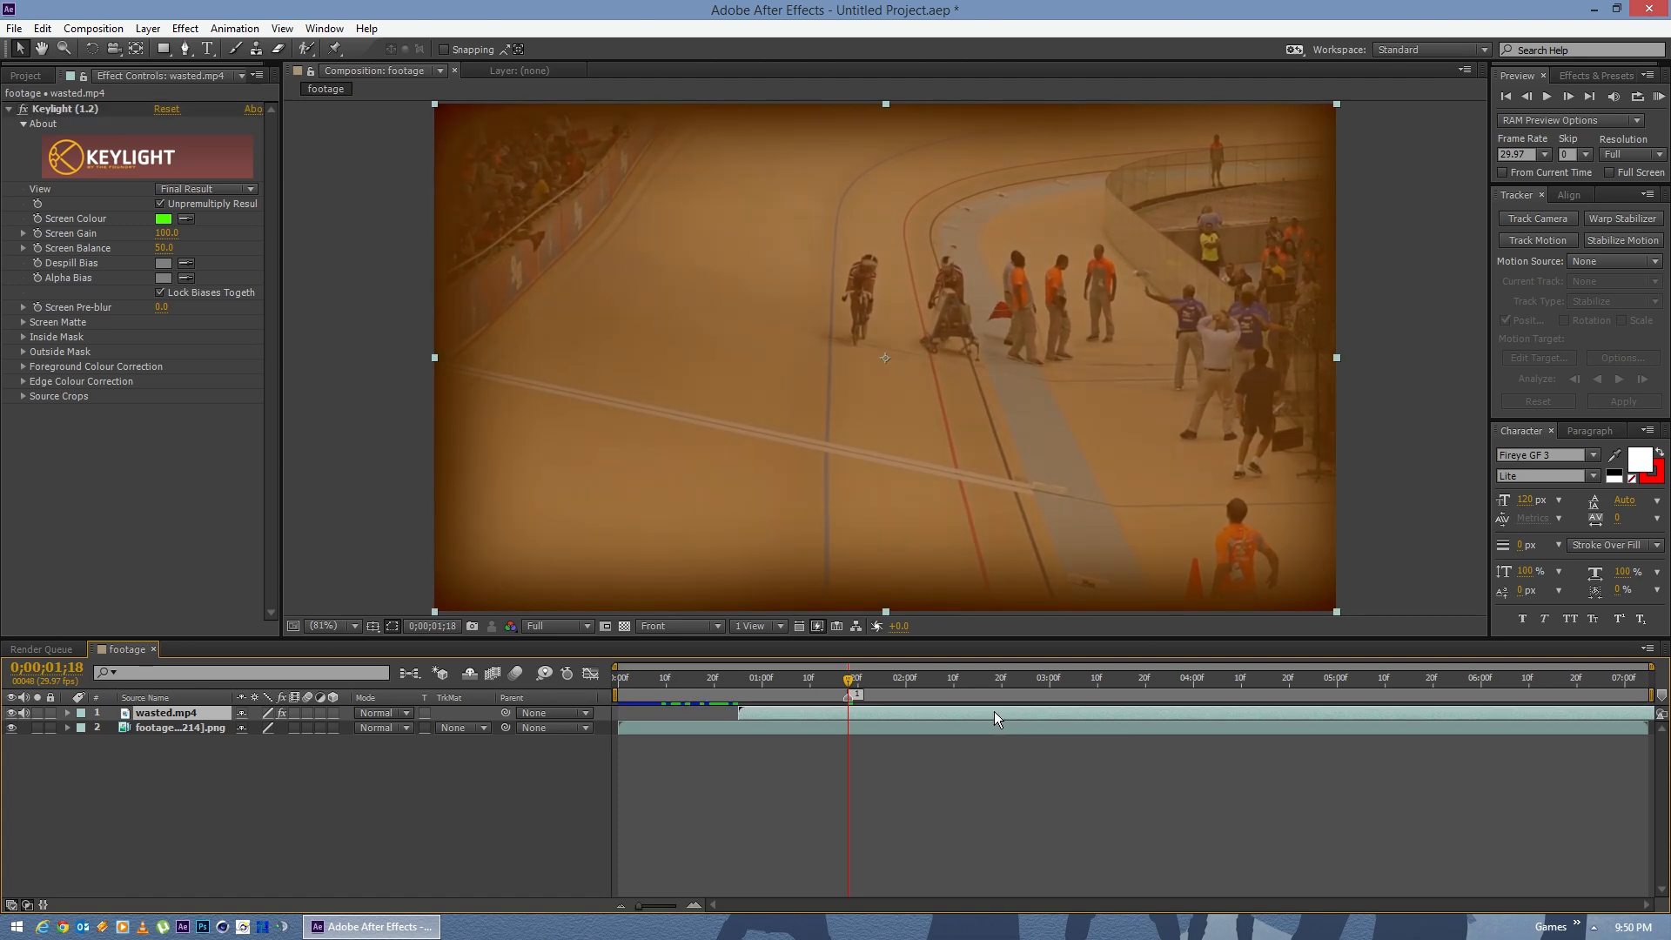
pyautogui.moveTo(853, 690); pyautogui.dragTo(809, 682)
pyautogui.press('space')
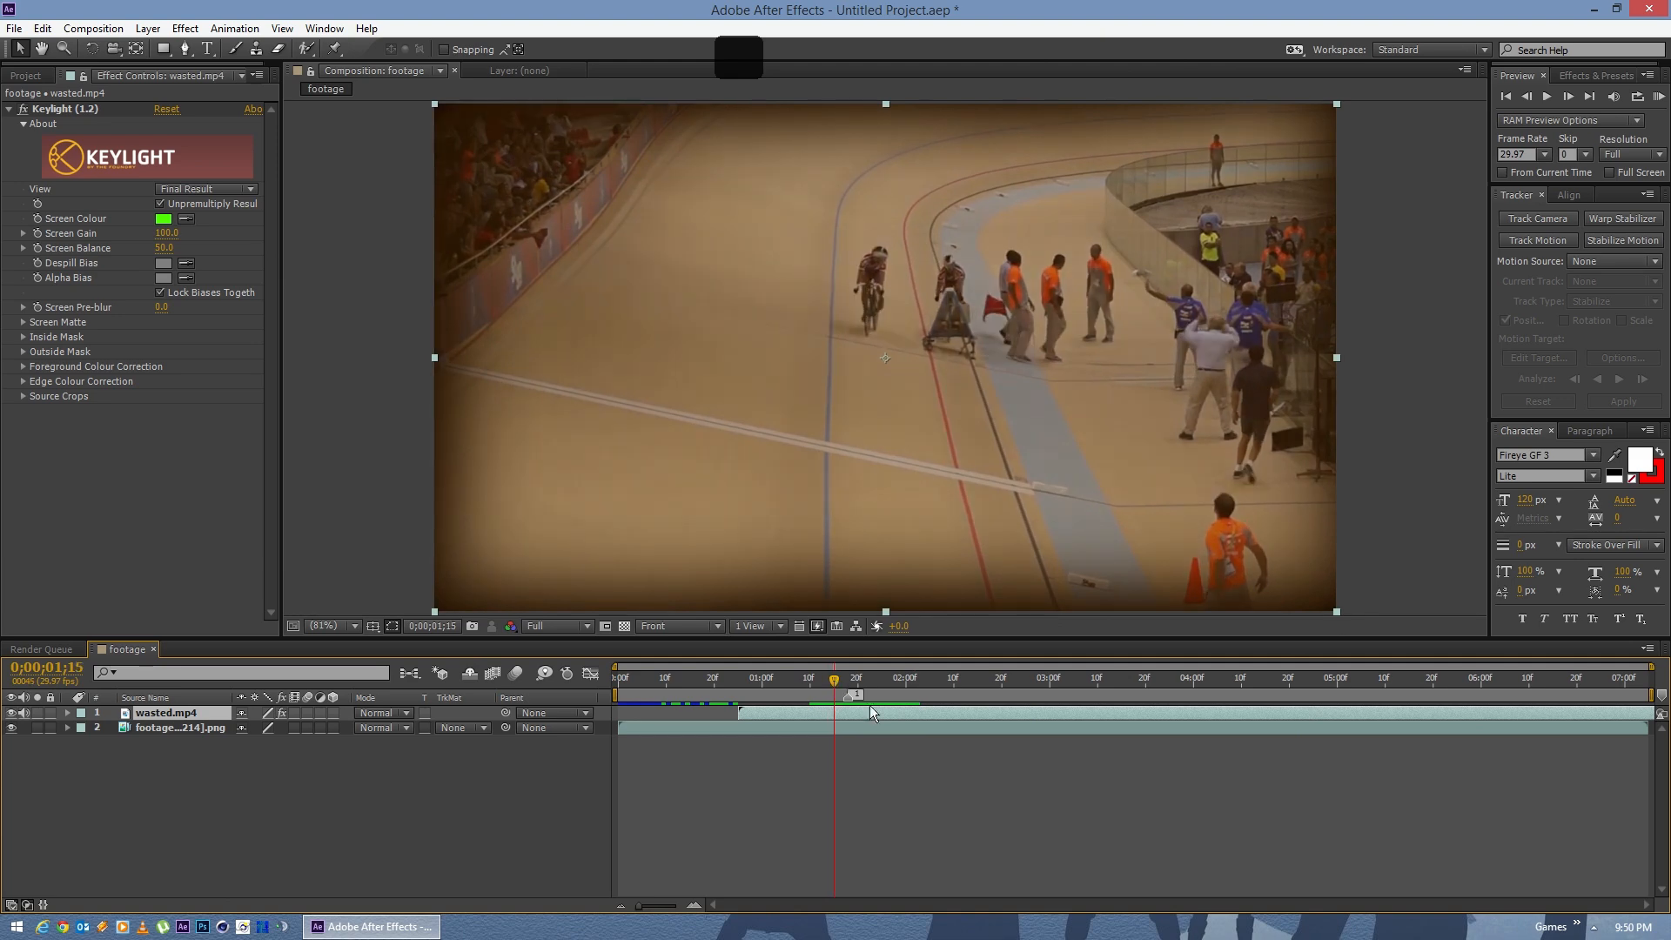
pyautogui.moveTo(896, 712); pyautogui.dragTo(915, 710)
# Step: Play and scrub through the crash and the "wasted" title to check the overlay's timing against the footage
pyautogui.click(756, 689)
pyautogui.press('space')
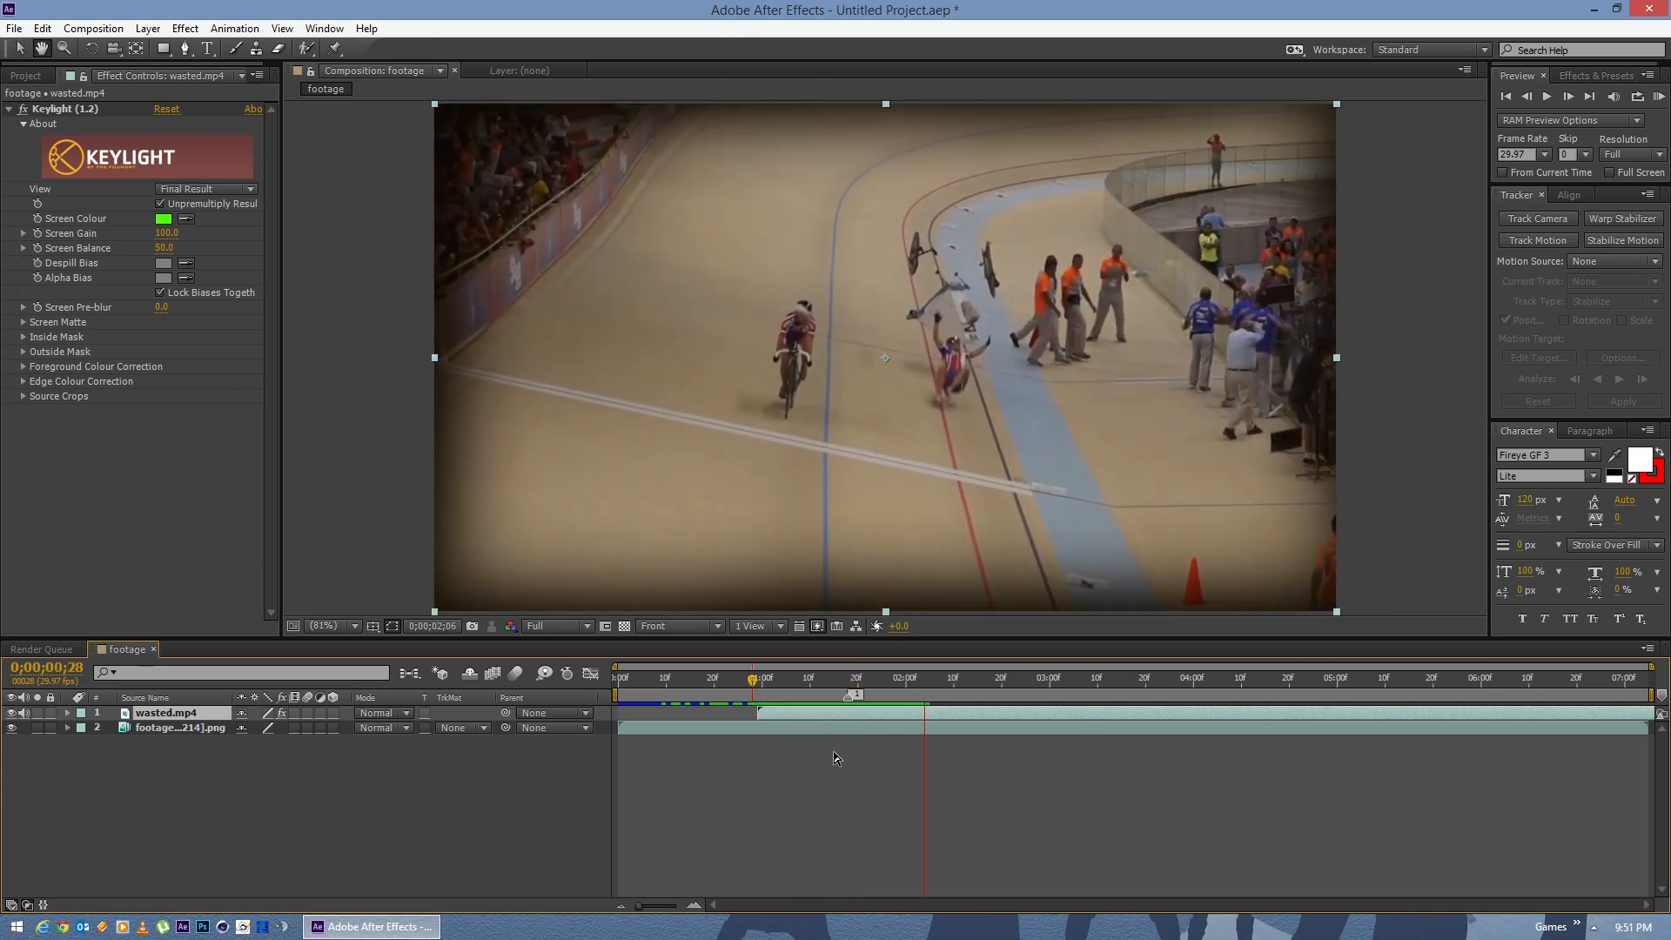
pyautogui.click(786, 680)
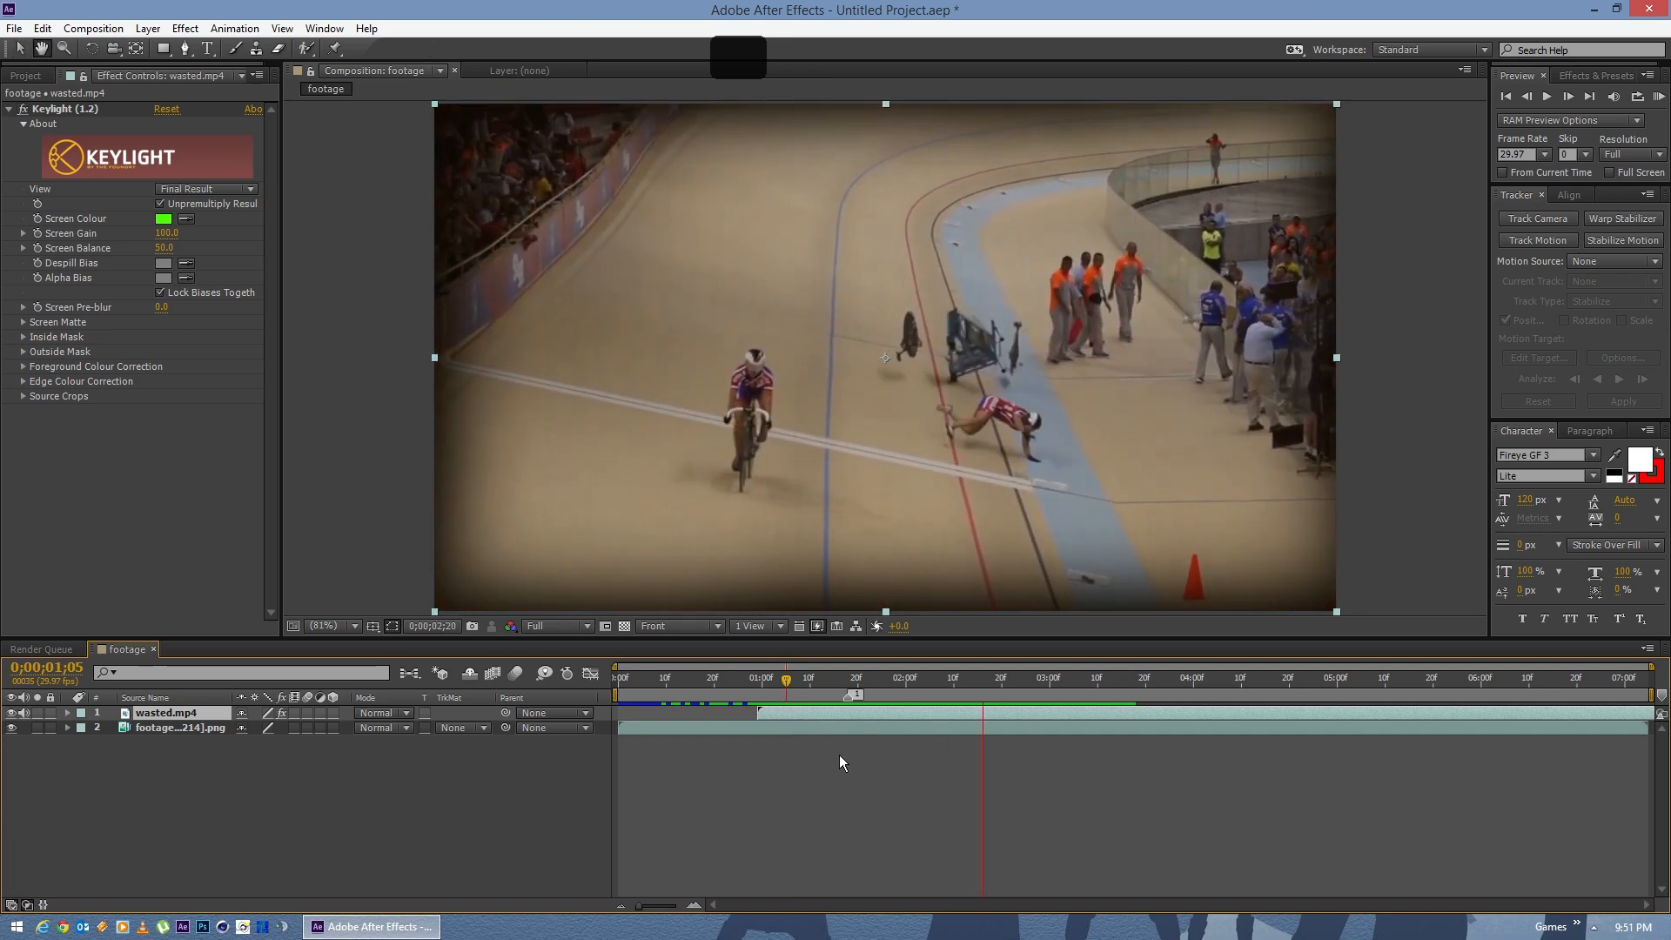
pyautogui.press('space')
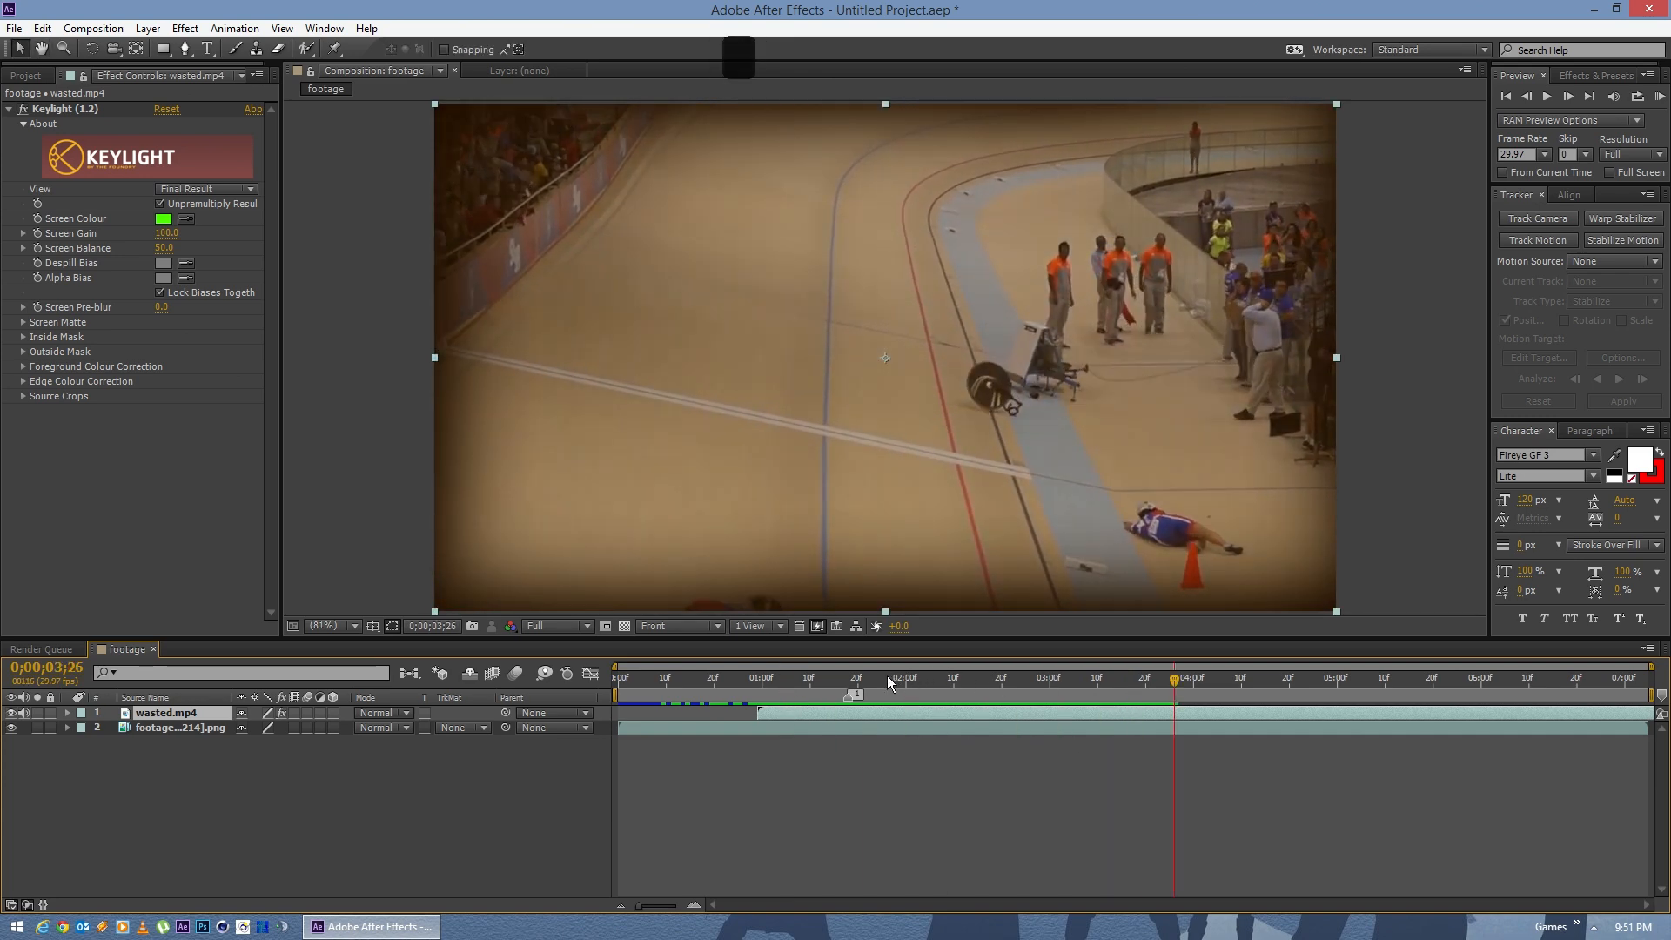
pyautogui.moveTo(886, 675); pyautogui.dragTo(824, 675)
pyautogui.press('space')
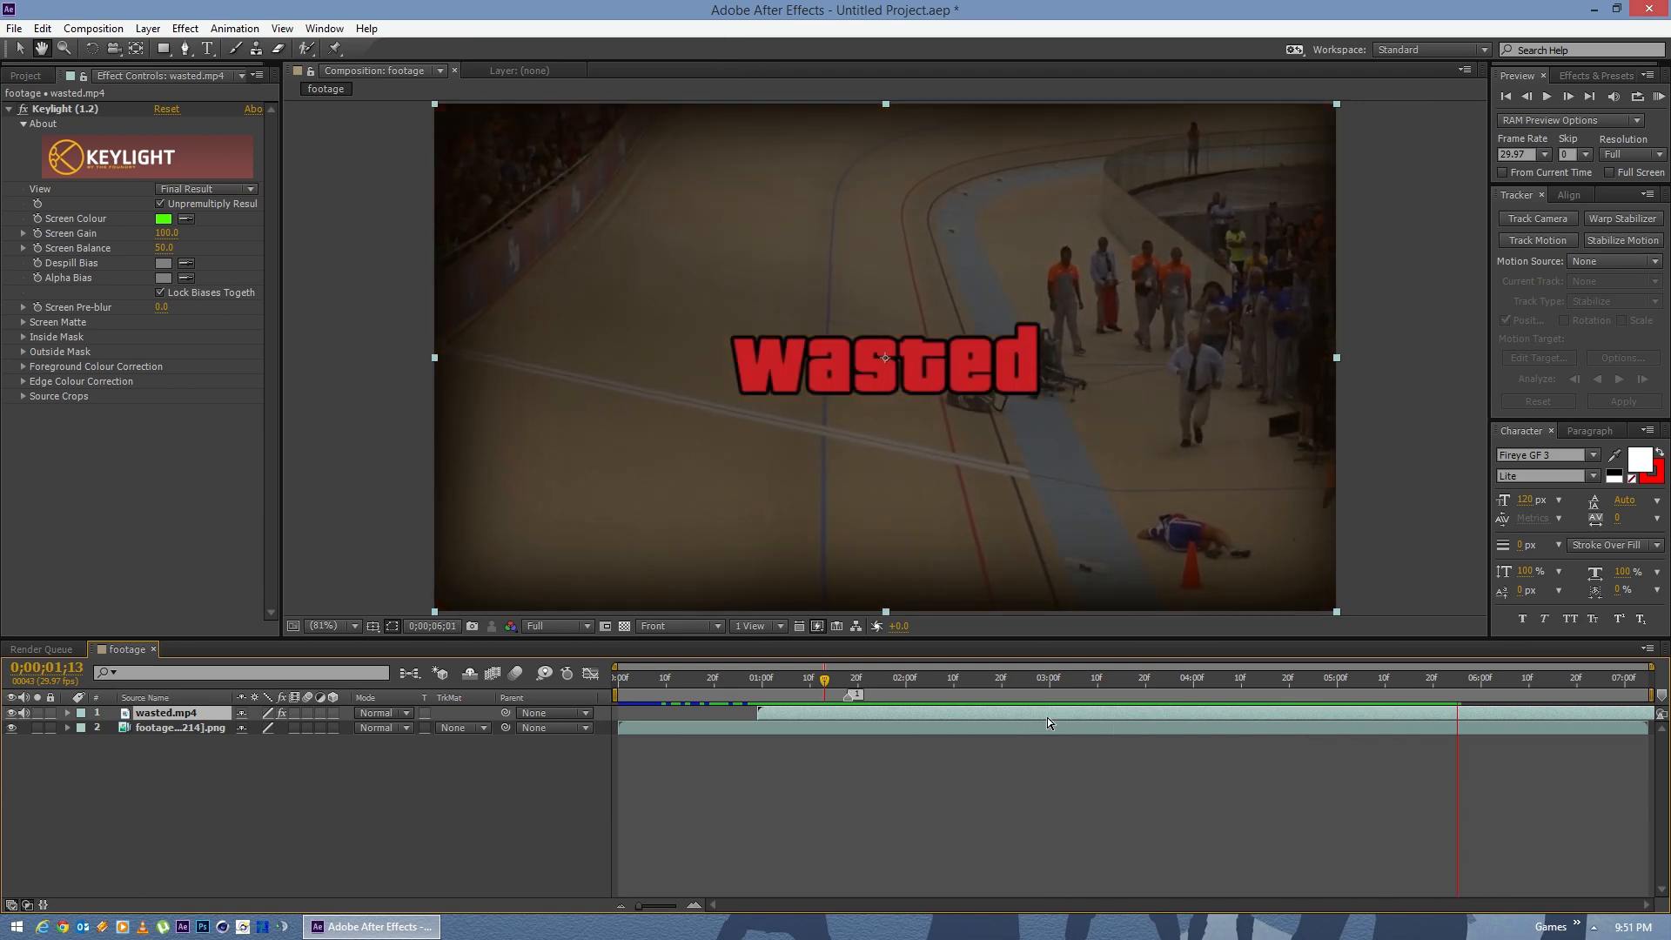
pyautogui.press('space')
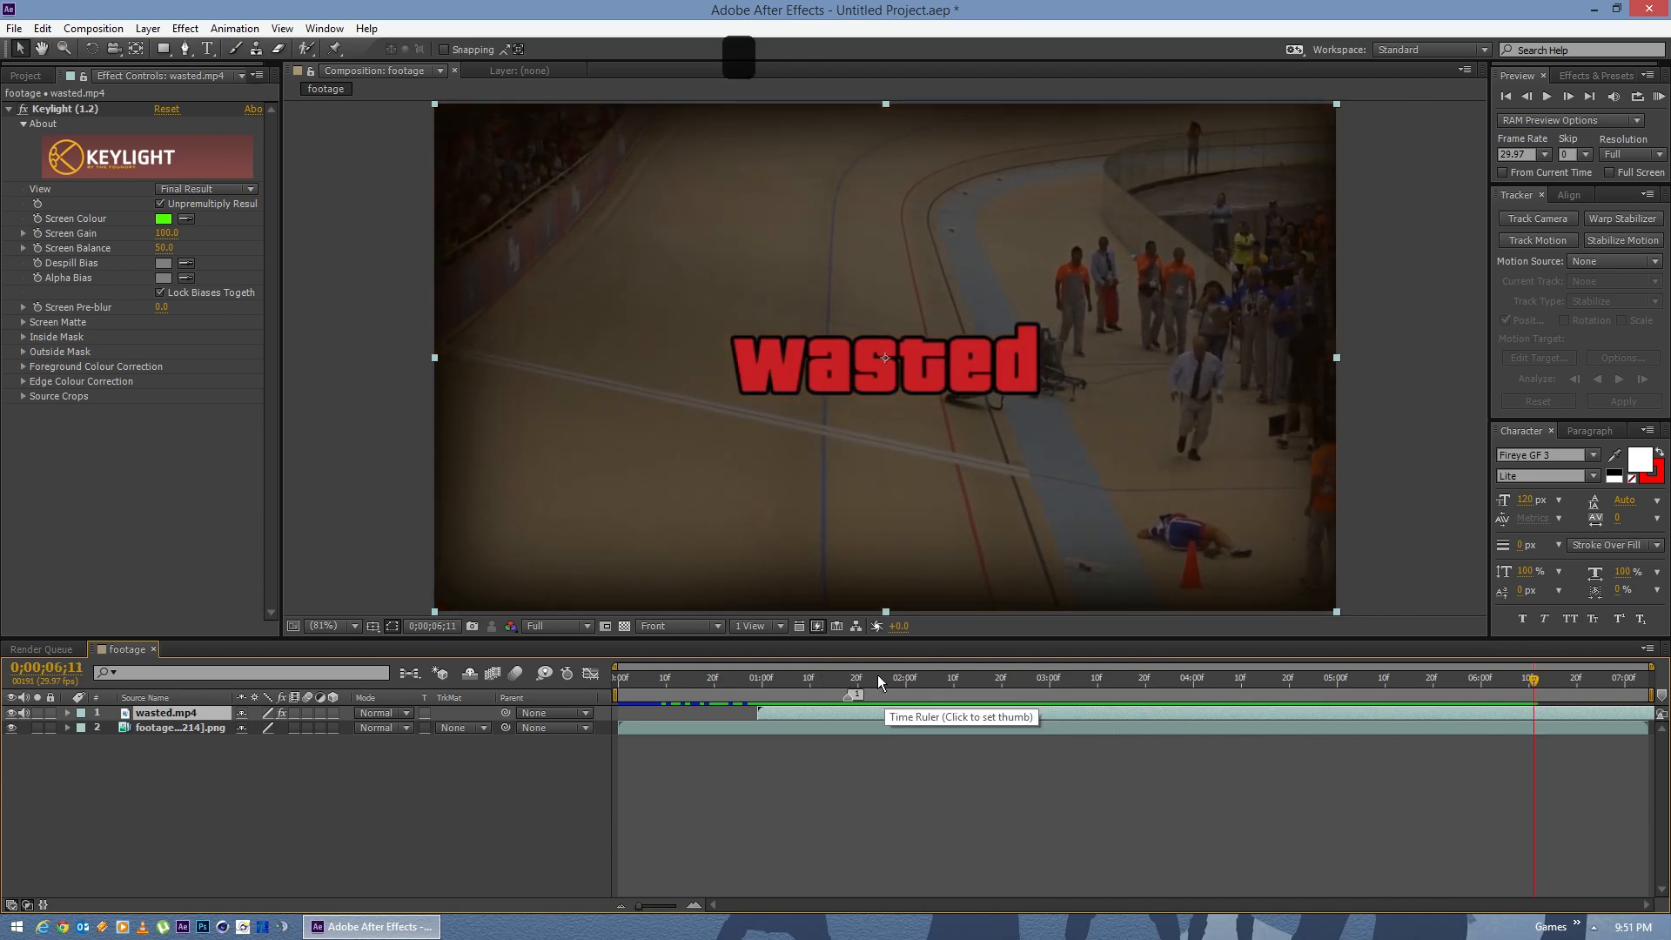
pyautogui.click(797, 678)
pyautogui.moveTo(797, 678); pyautogui.dragTo(912, 687)
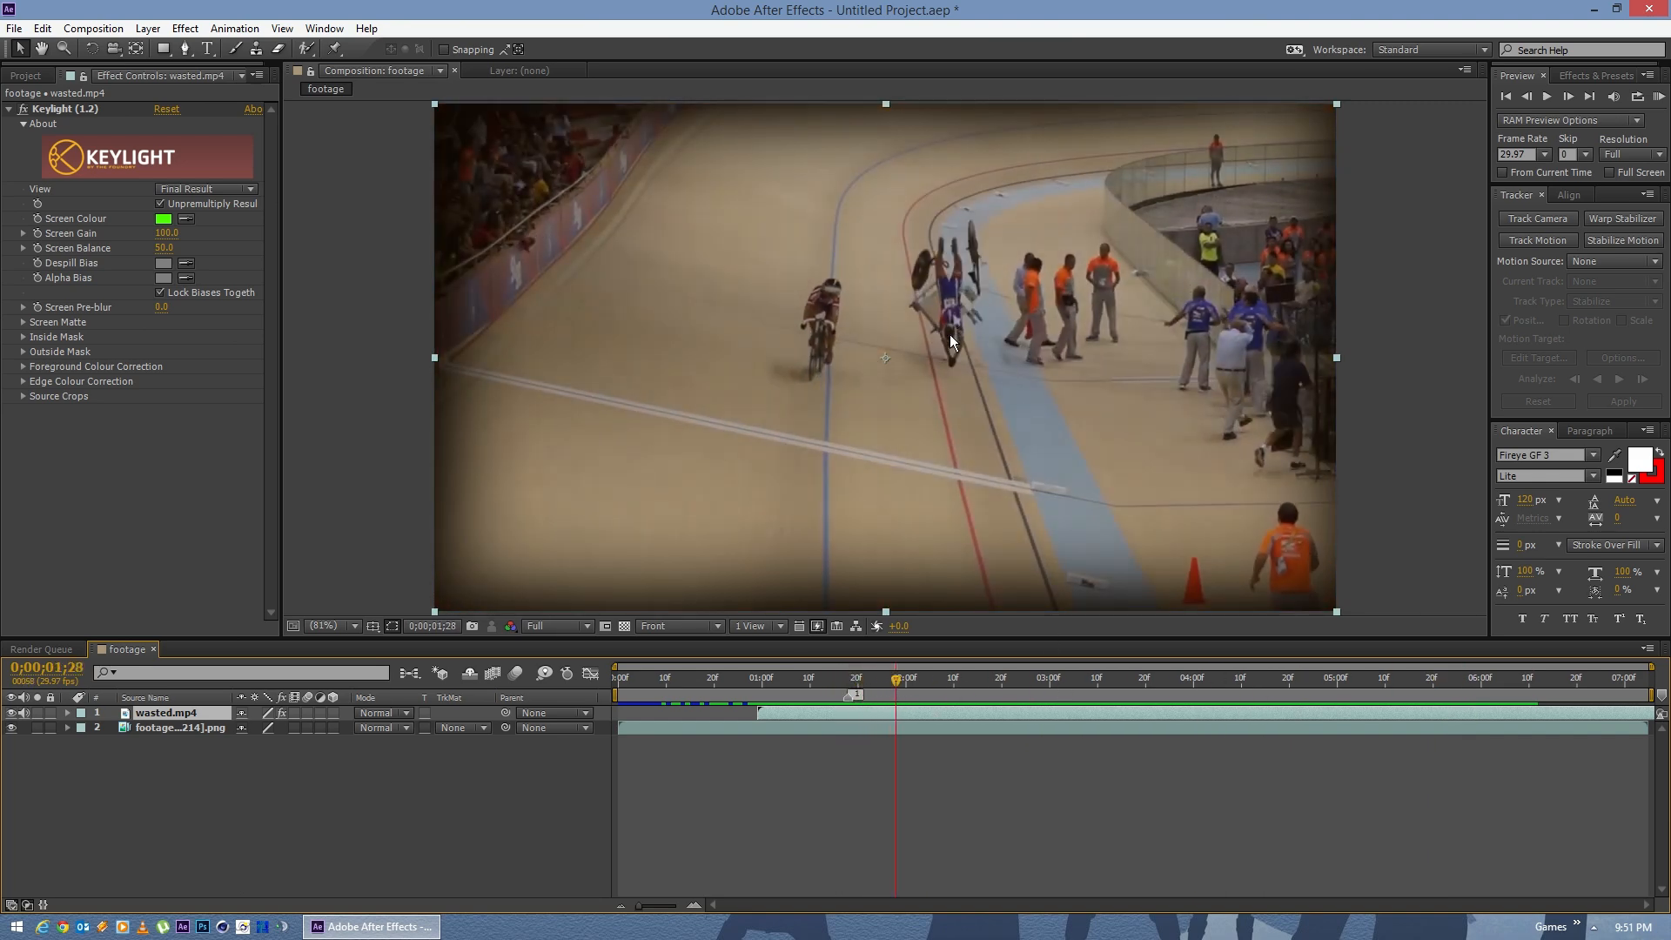
pyautogui.moveTo(1262, 683)
pyautogui.mouseDown()
pyautogui.moveTo(1317, 681)
pyautogui.moveTo(1230, 686)
pyautogui.moveTo(1245, 688)
pyautogui.mouseUp()
pyautogui.moveTo(1366, 682); pyautogui.dragTo(1250, 678)
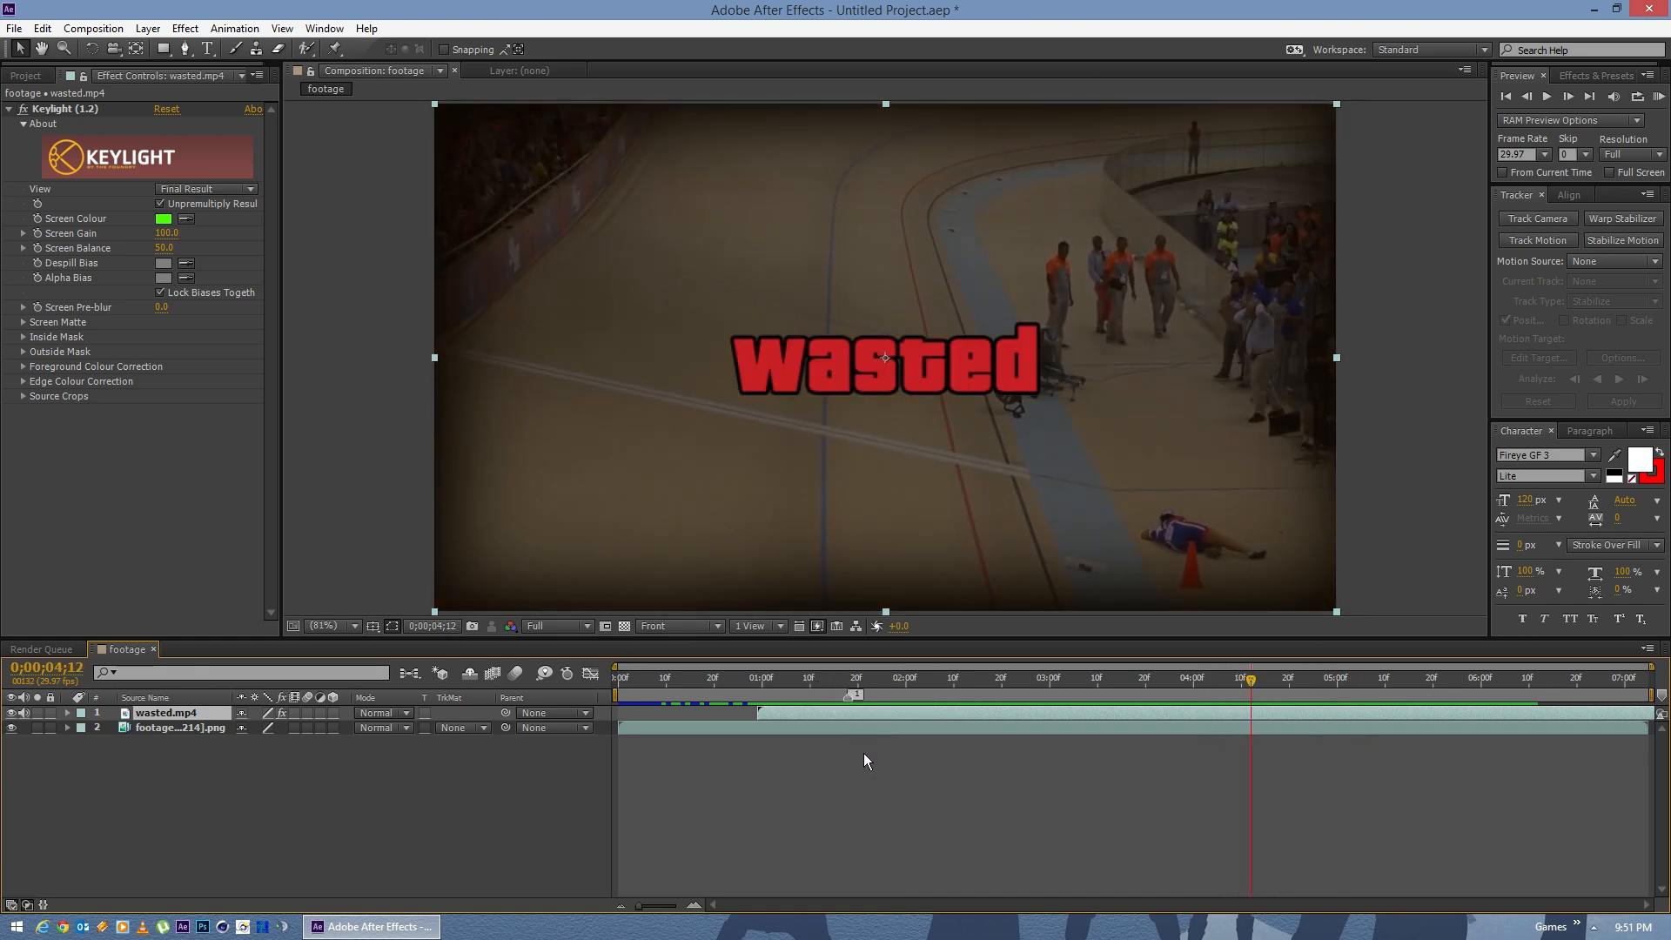
# Step: Split the footage image sequence layer at marker 1
pyautogui.press('i')
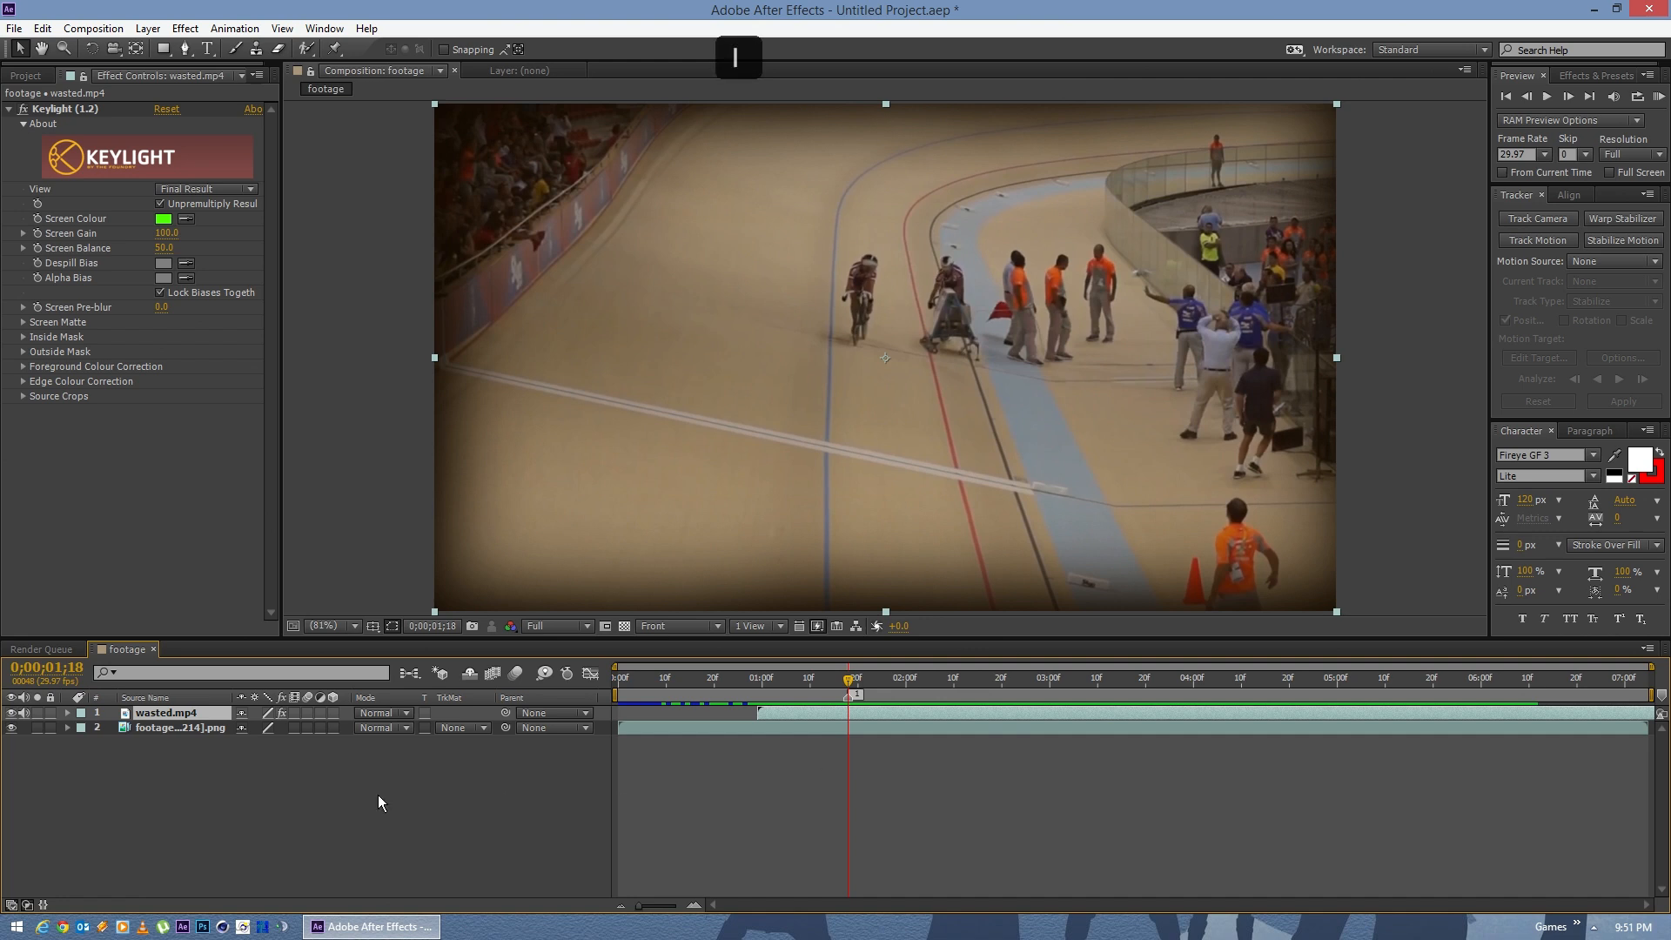
pyautogui.click(172, 728)
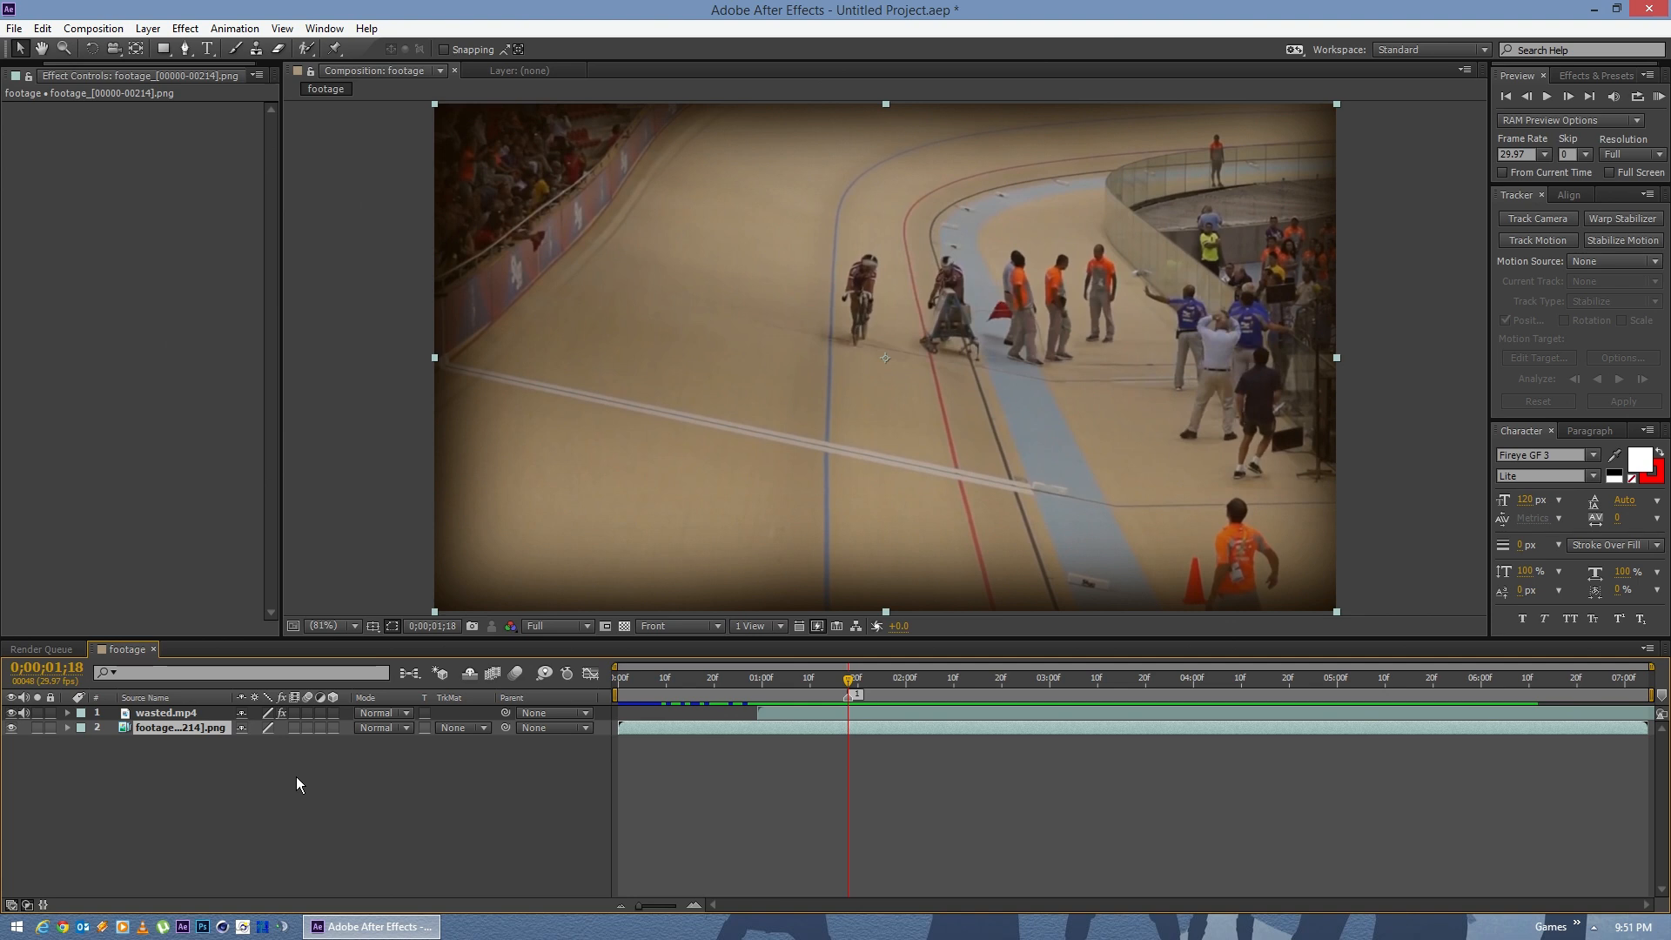
pyautogui.hotkey('ctrl', 'shift', 'd')
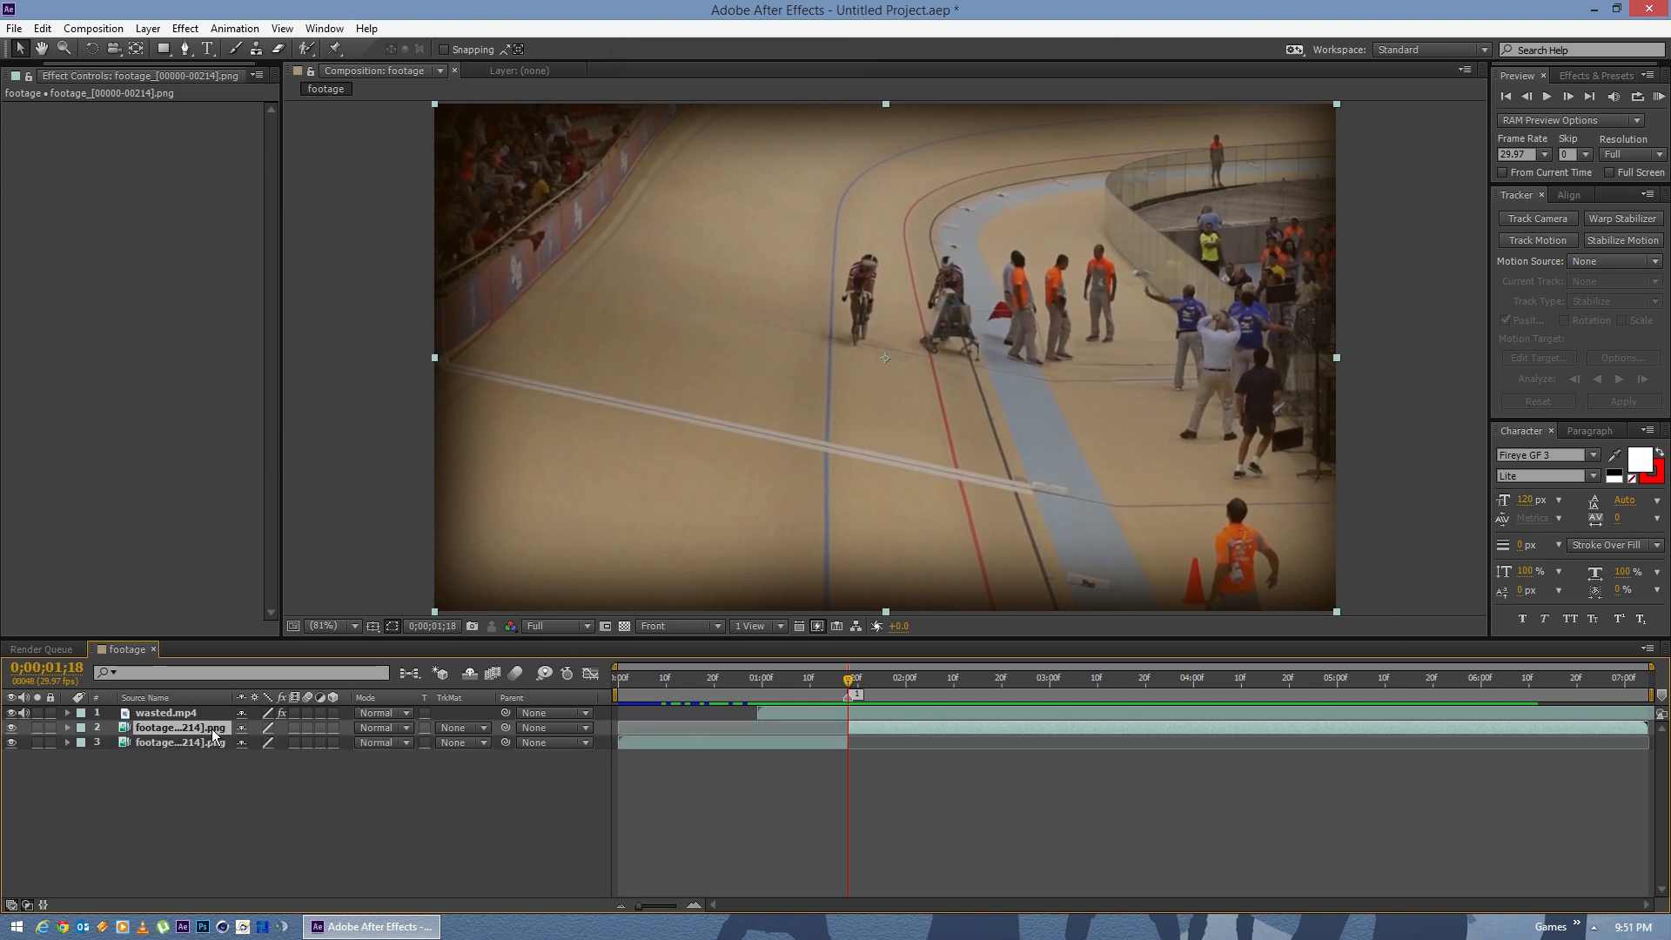
# Step: Time-stretch the second part of the split footage layer with a Stretch Factor of 150, holding its in-point
pyautogui.click(165, 49)
pyautogui.click(149, 30)
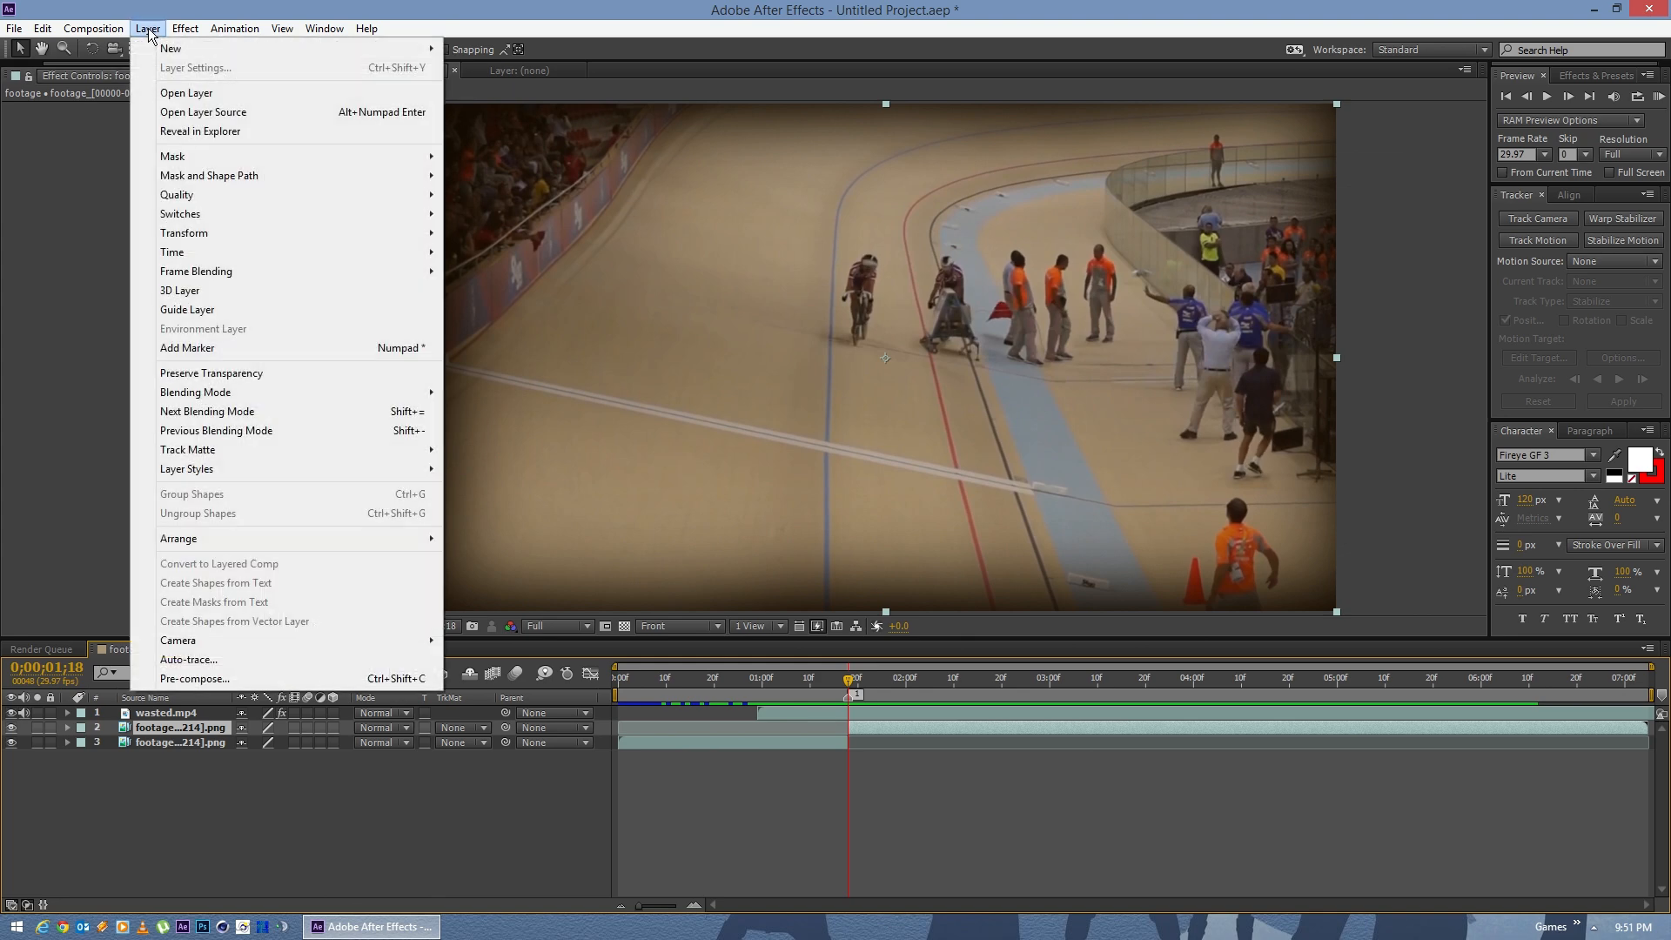
pyautogui.moveTo(384, 251)
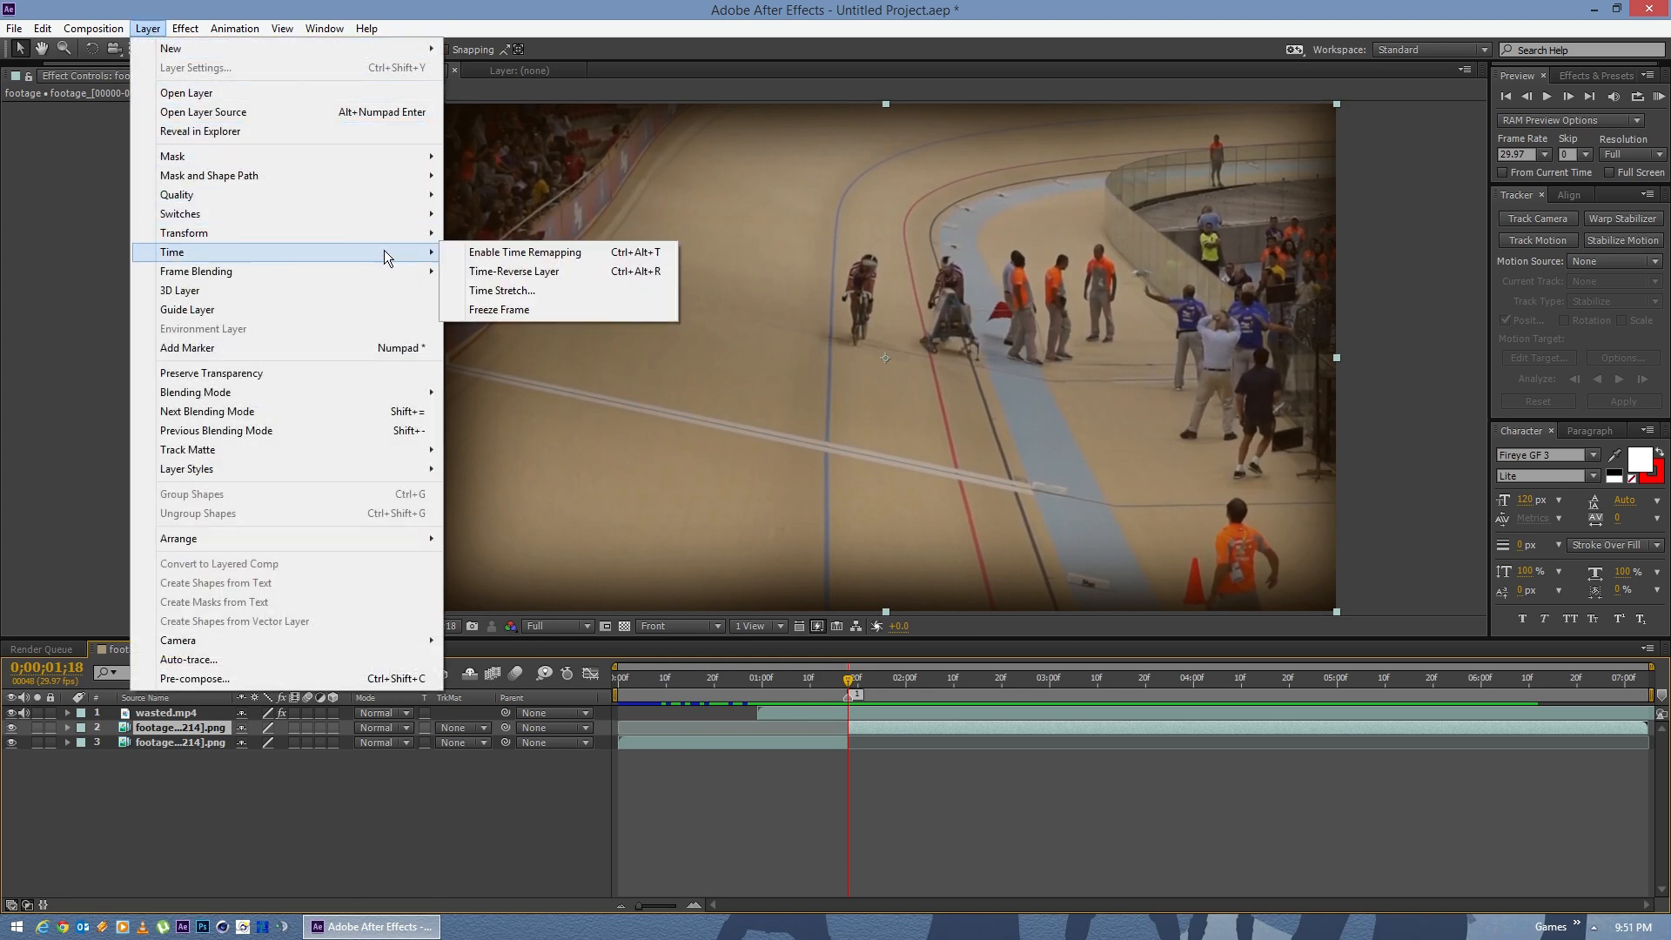
pyautogui.click(522, 289)
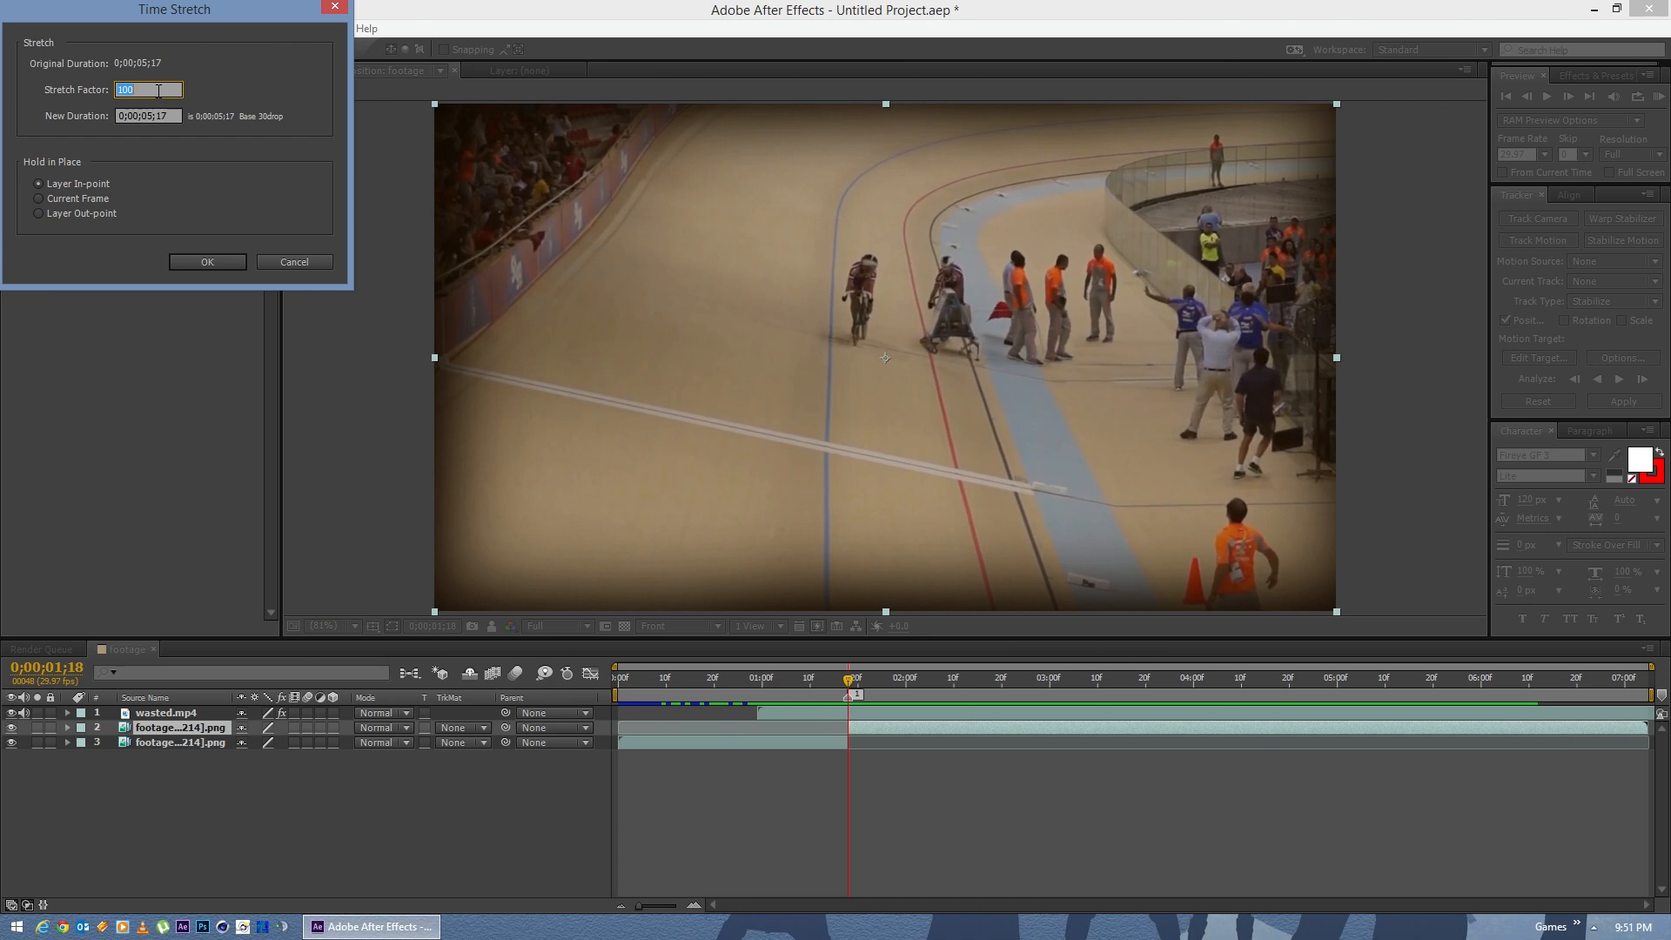
pyautogui.write('150')
pyautogui.press('Return')
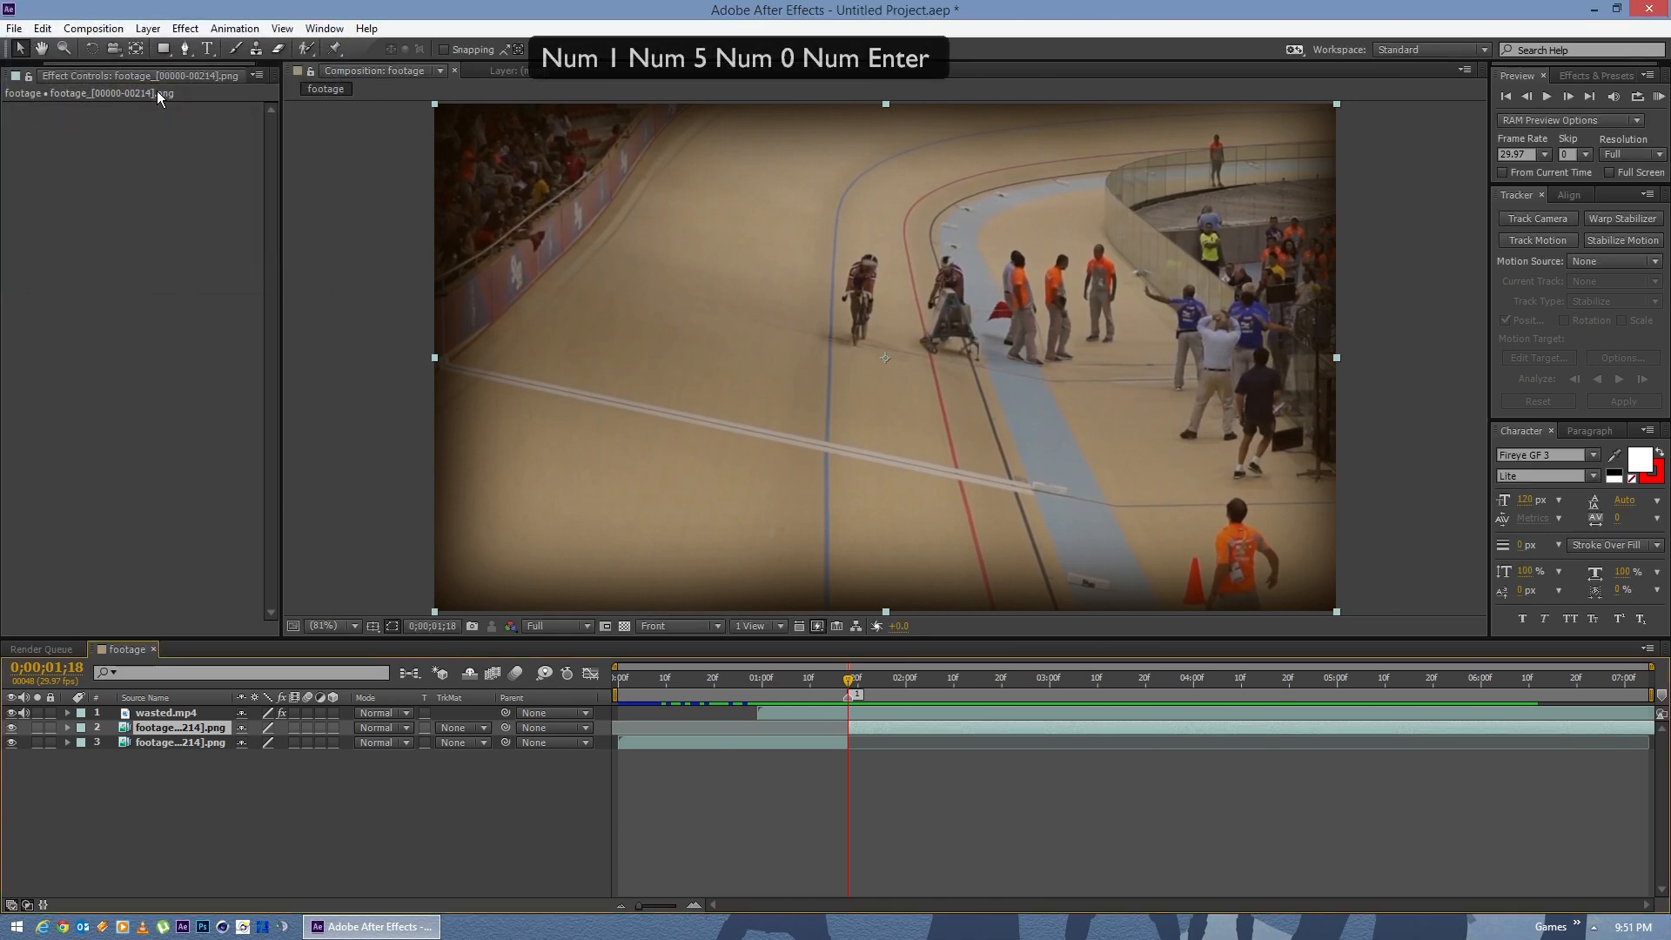
# Step: Play back the composition from just before the split to check the slow-motion crash
pyautogui.moveTo(848, 688); pyautogui.dragTo(806, 686)
pyautogui.press('space')
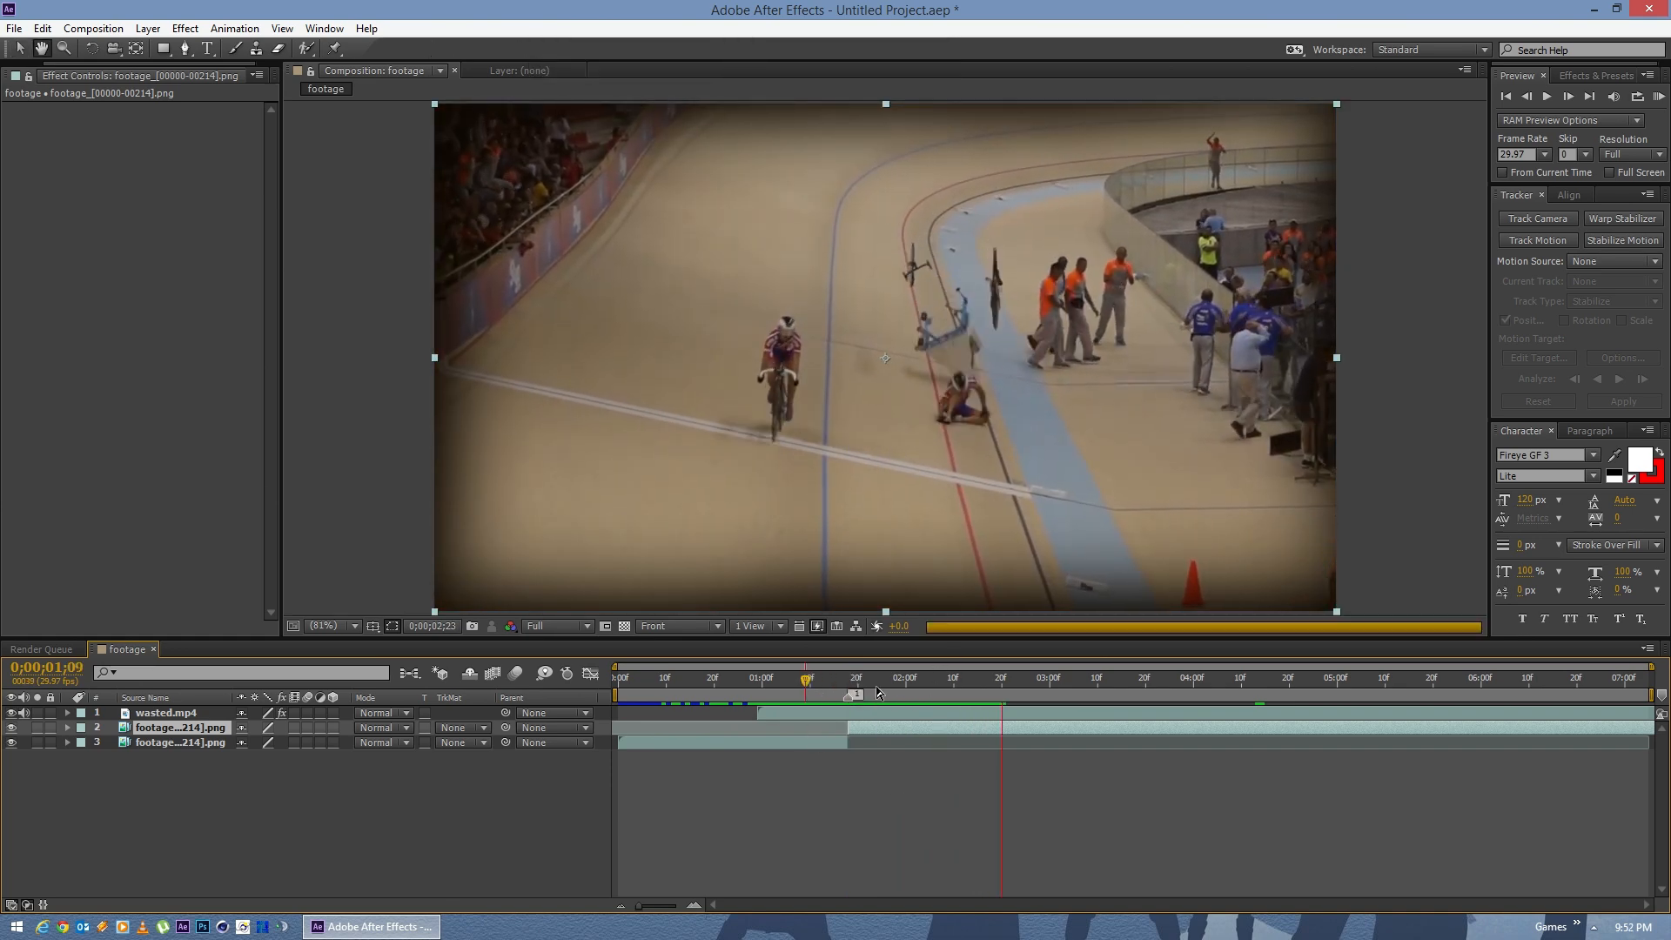
pyautogui.click(780, 684)
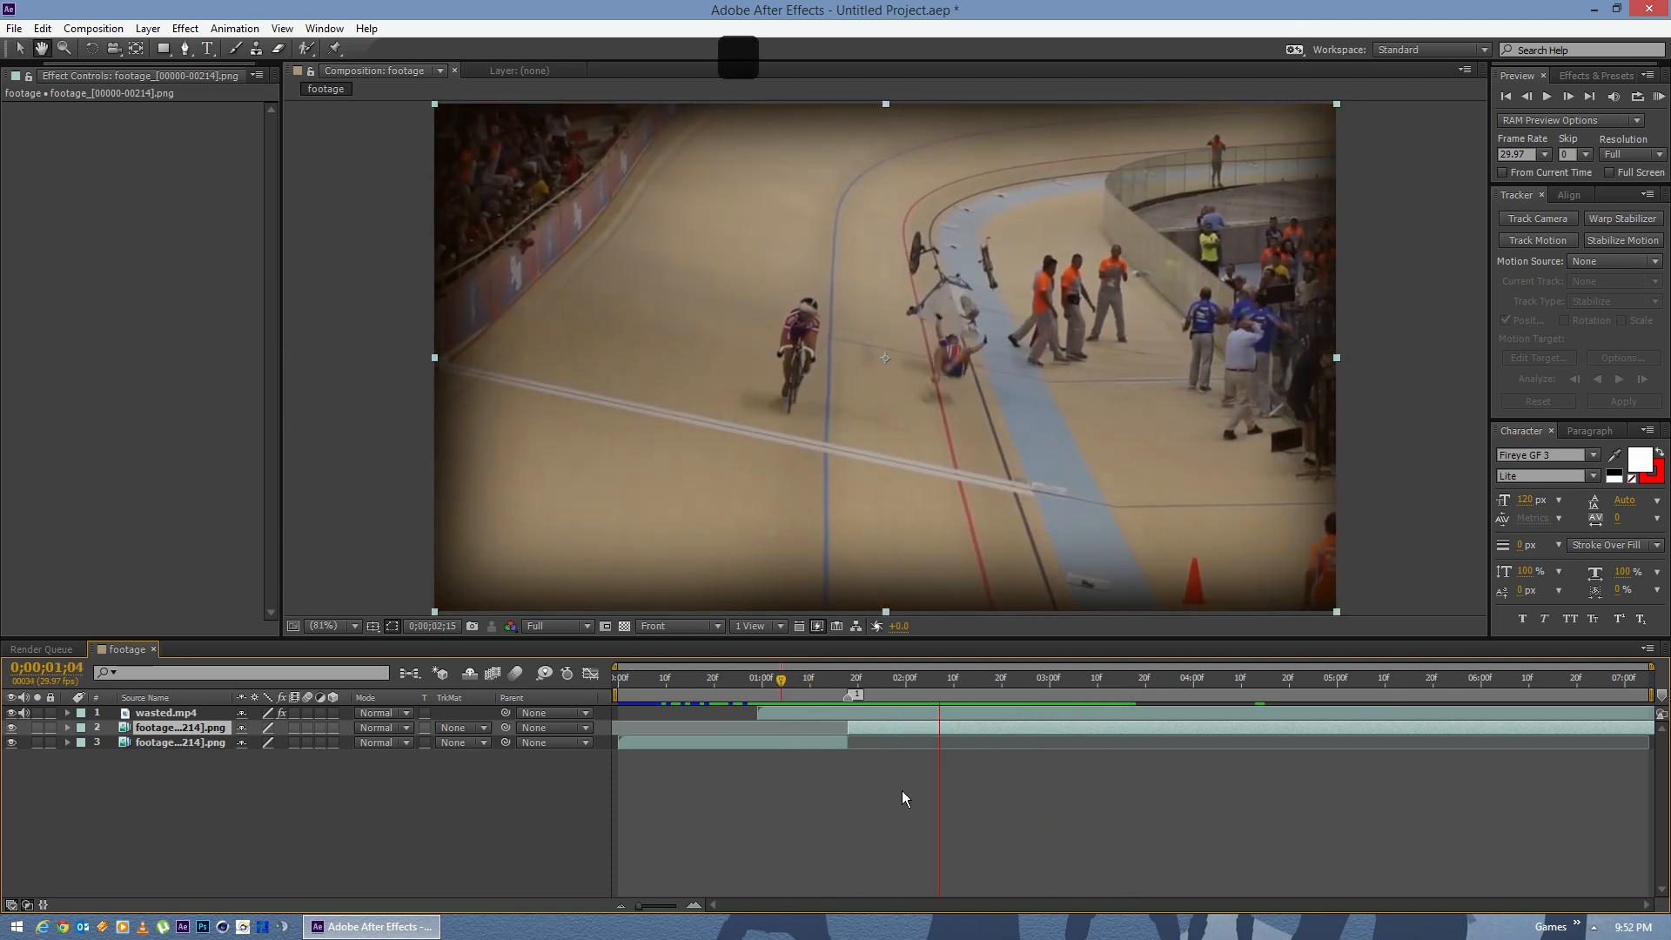
pyautogui.click(773, 684)
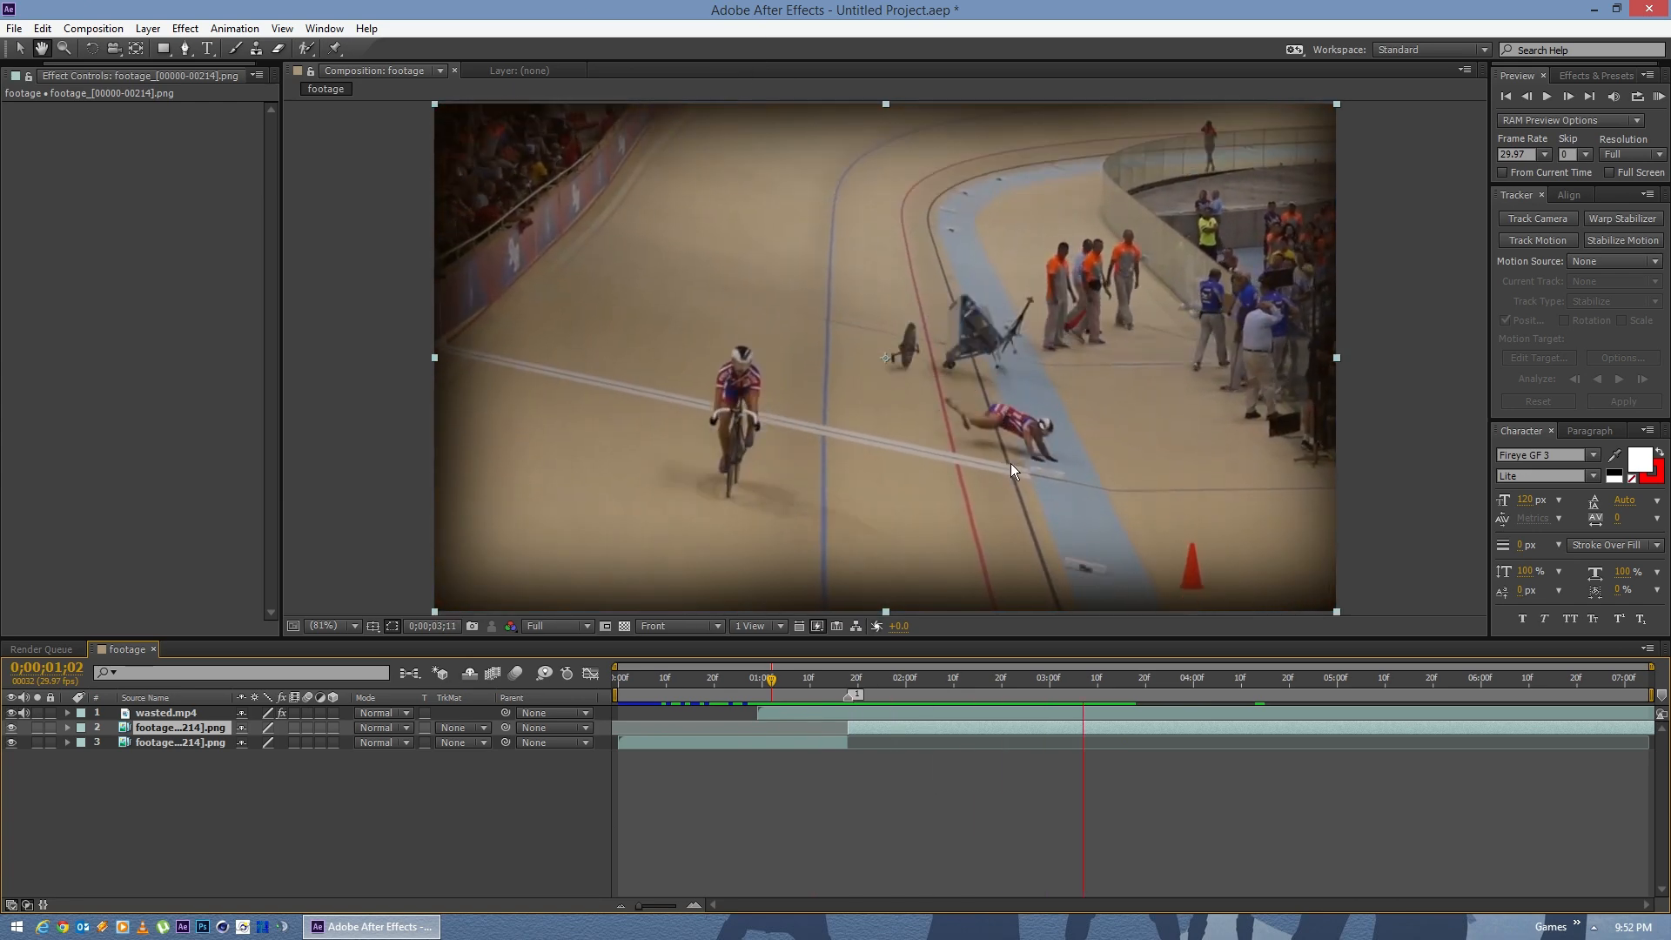
# Step: Split the slowed footage layer at 0;00;03;29, where the "wasted" title flashes in
pyautogui.click(794, 681)
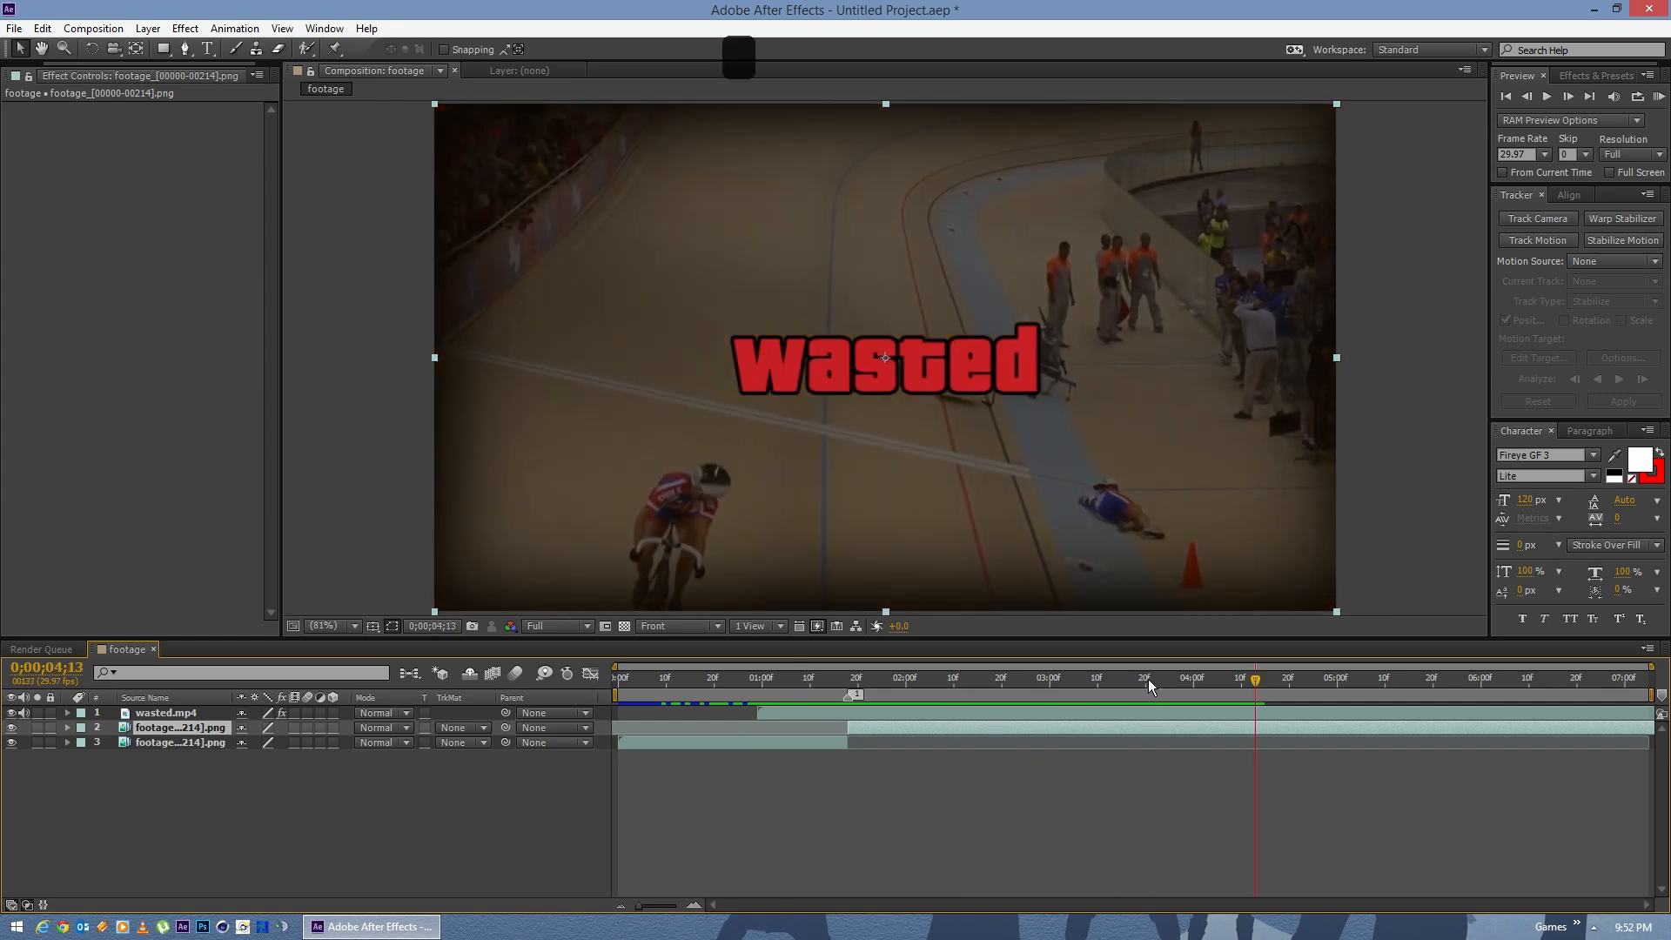
pyautogui.moveTo(1146, 679); pyautogui.dragTo(1188, 687)
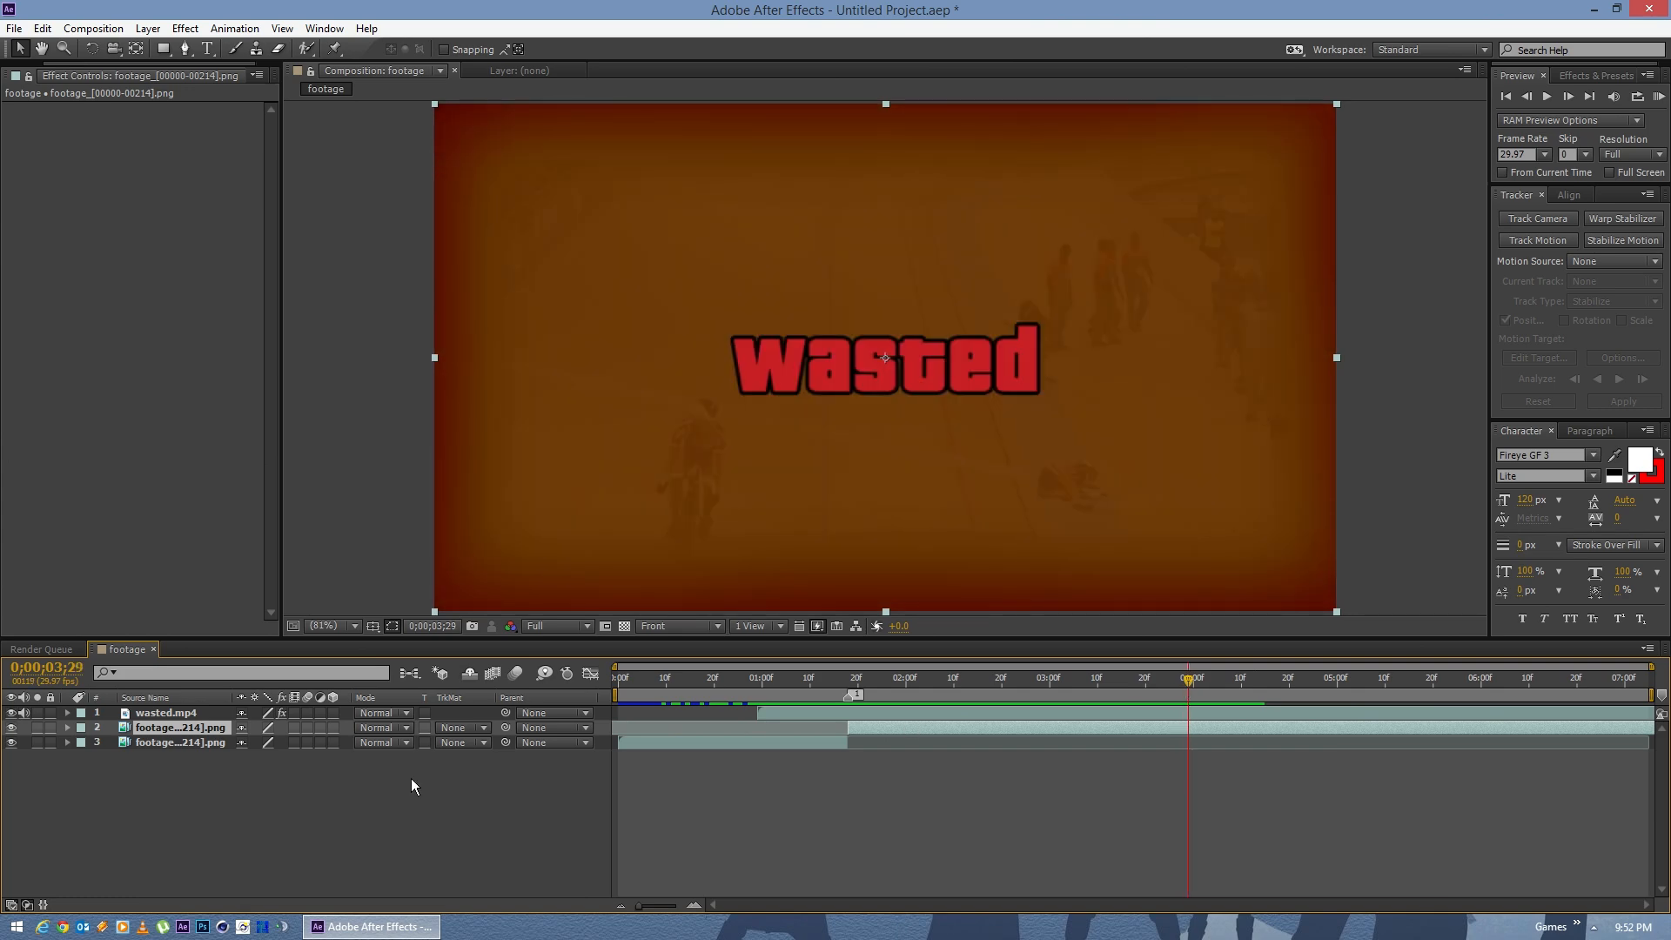
pyautogui.hotkey('ctrl', 'shift', 'd')
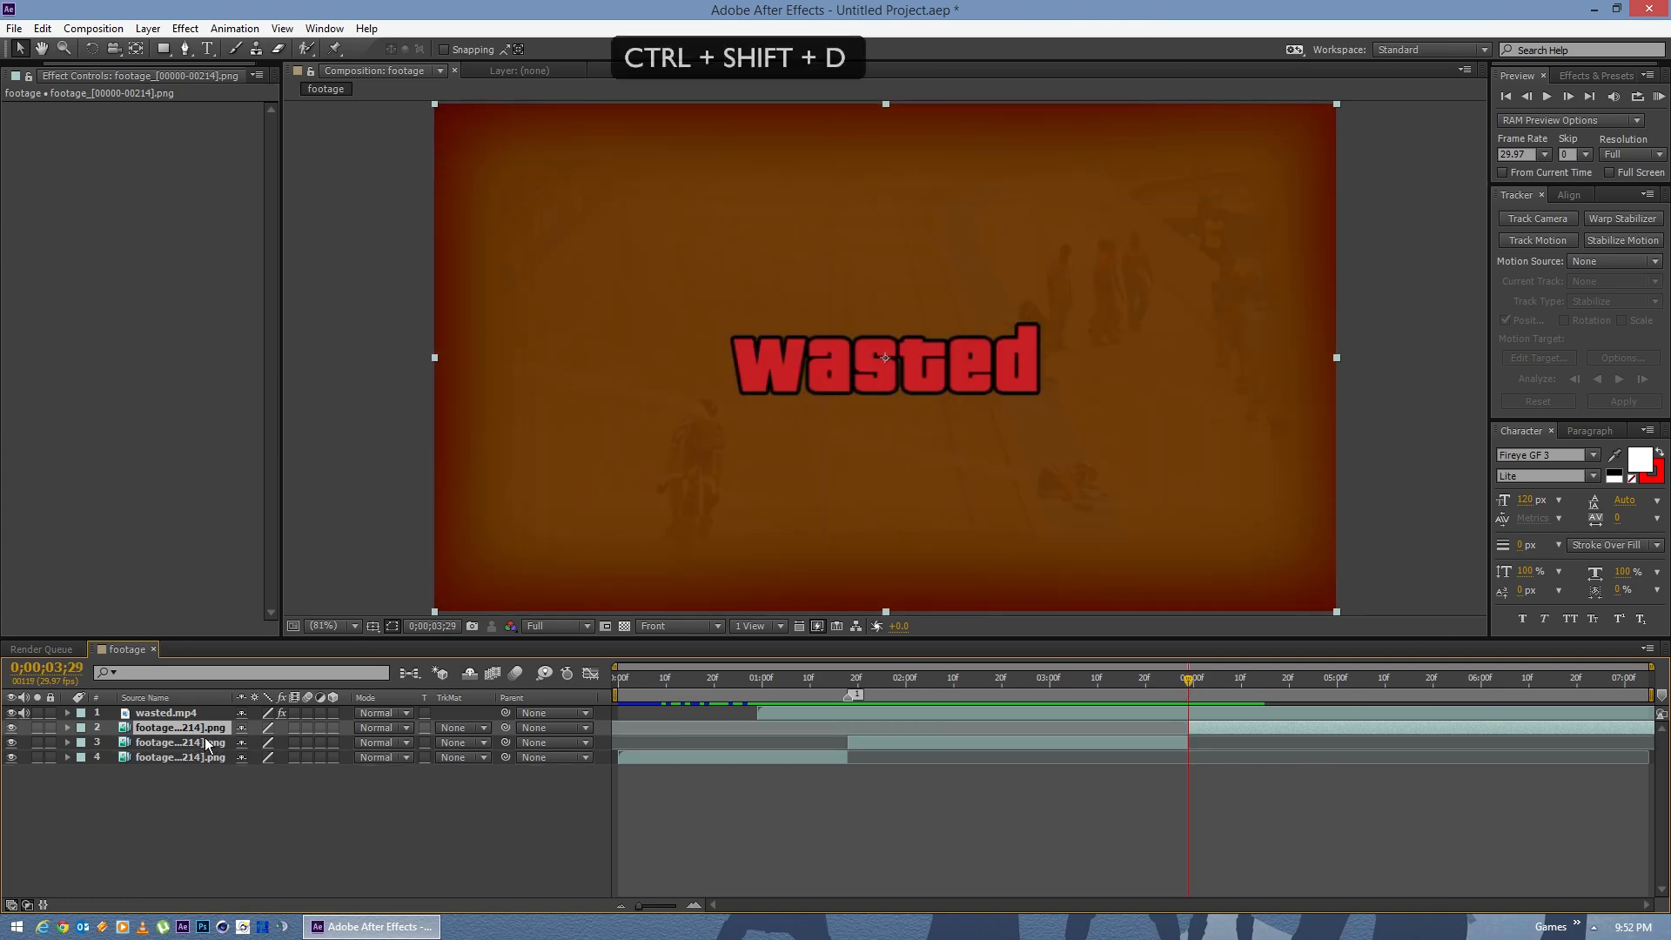
# Step: Time-stretch the footage part after the 0;00;03;29 split with a Stretch Factor of 200
pyautogui.click(146, 28)
pyautogui.moveTo(370, 255)
pyautogui.click(518, 287)
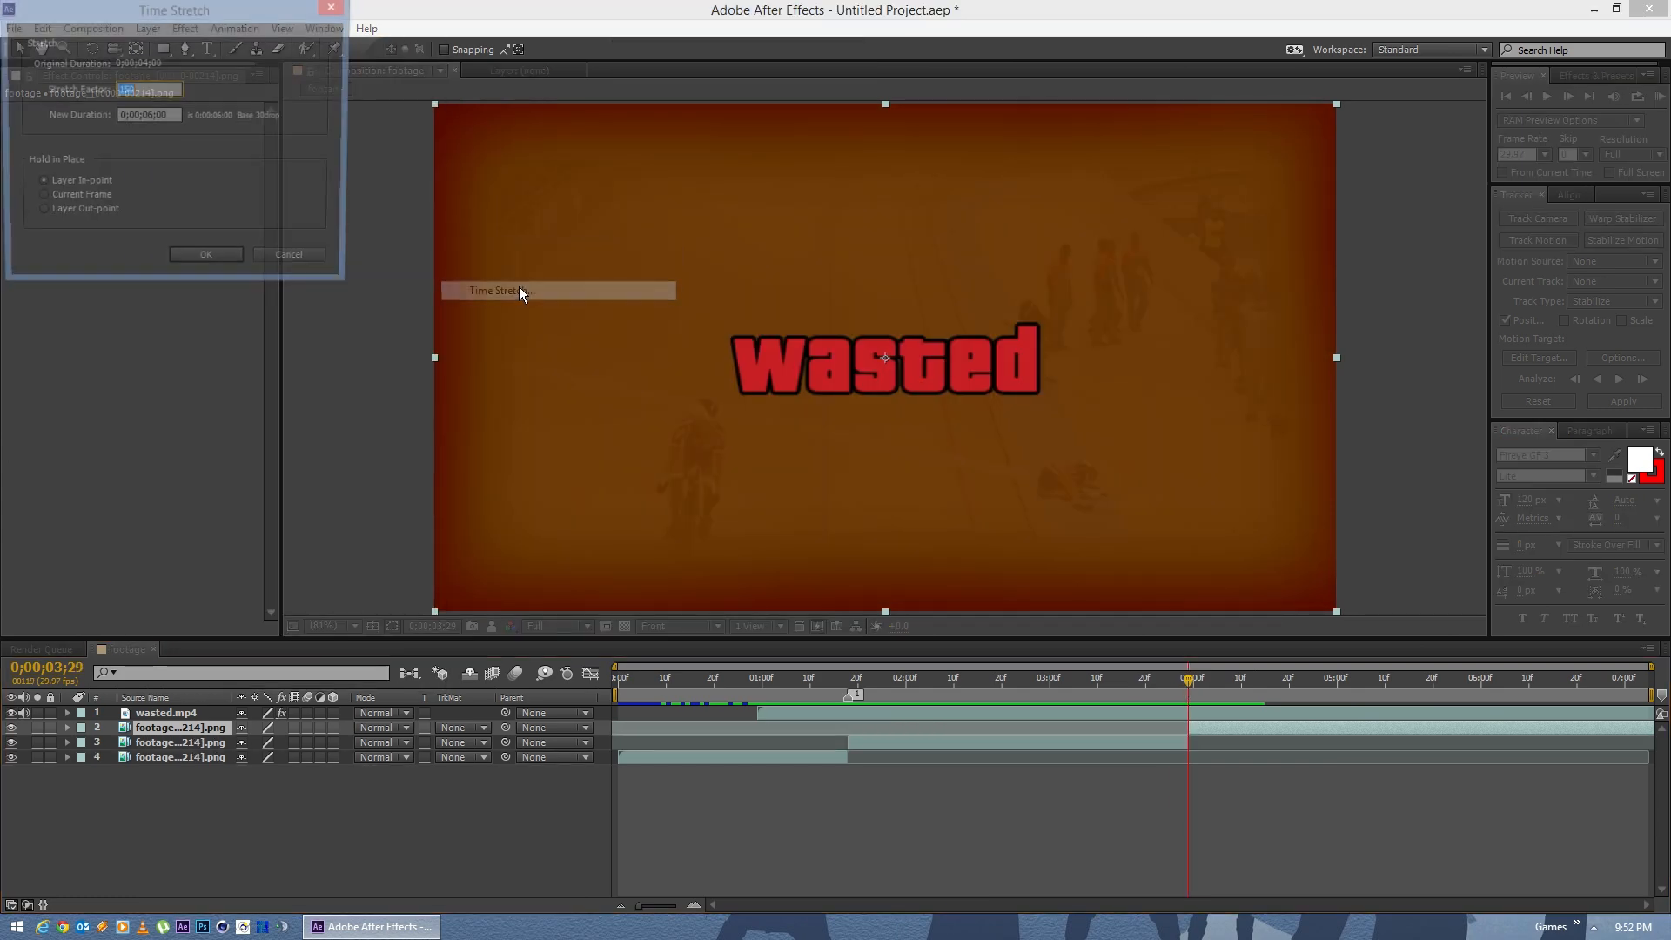
pyautogui.write('200')
pyautogui.press('KP_Enter')
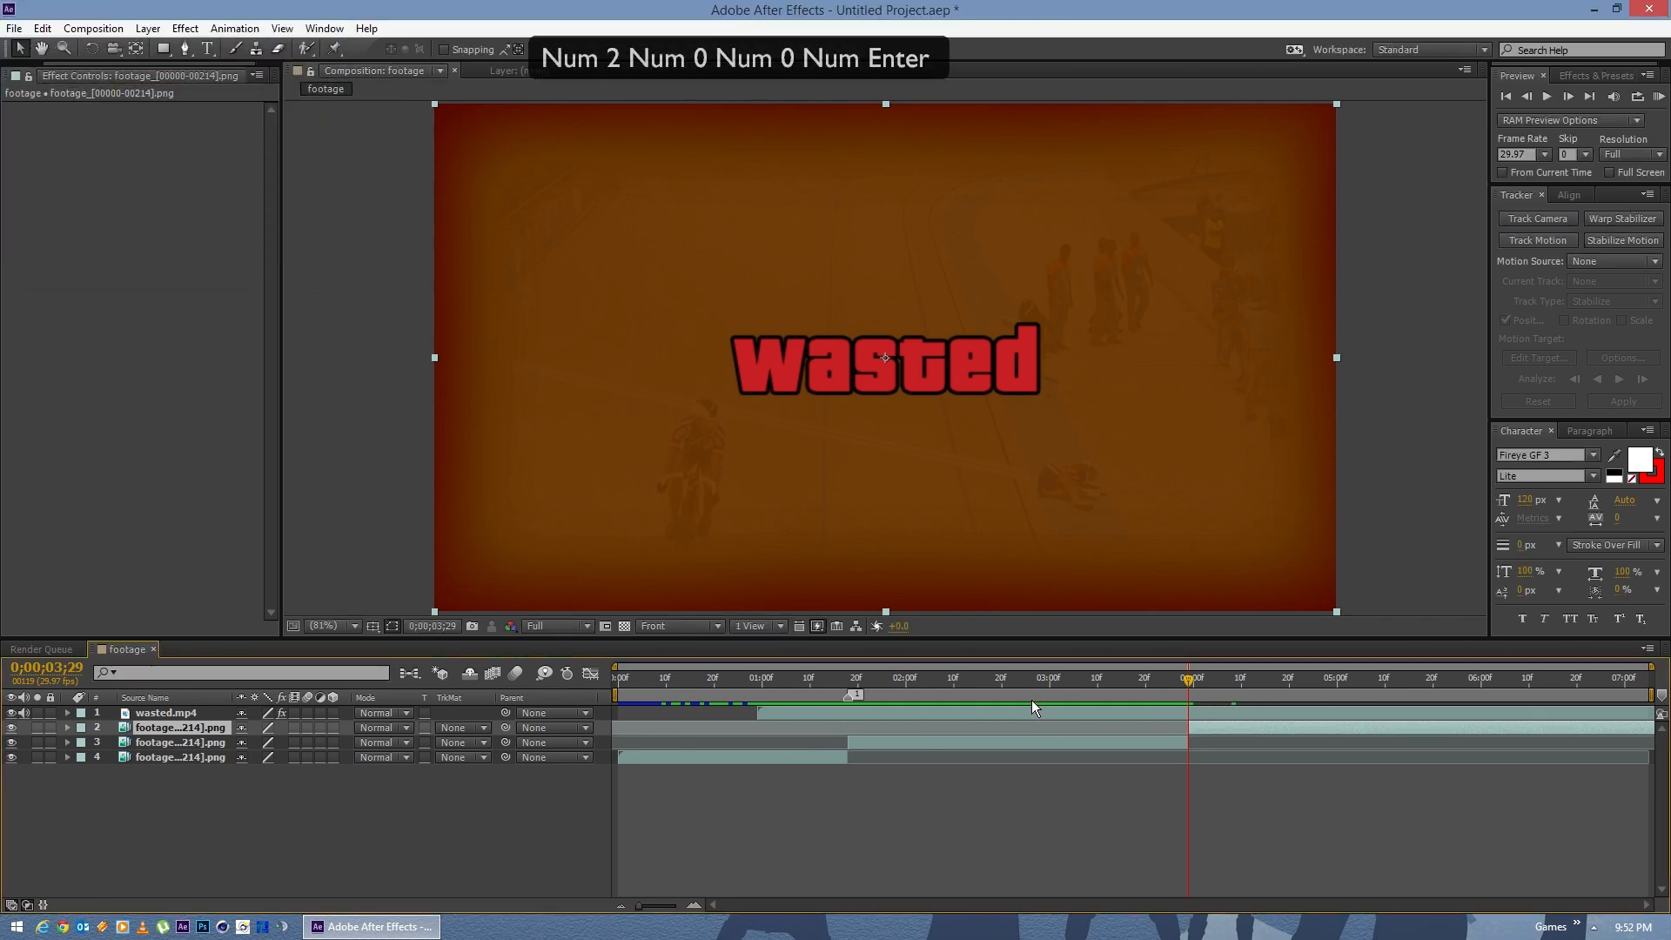
# Step: Preview the crash from just before the first split and check the slowdown around the "wasted" title
pyautogui.press('KP_0')
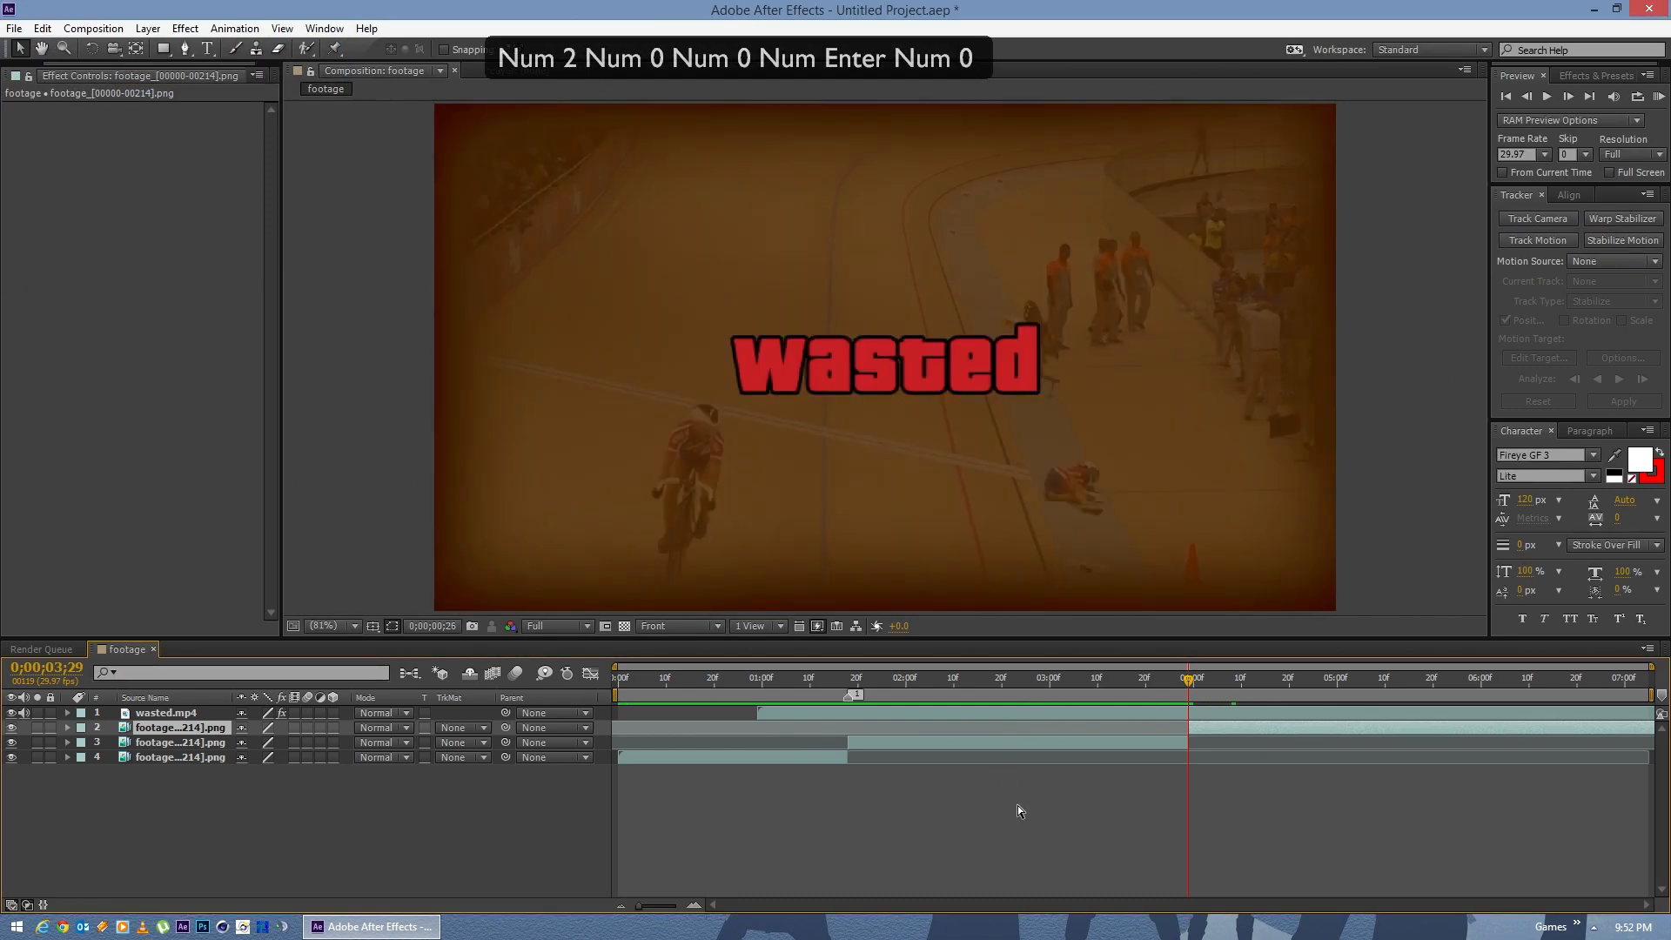
pyautogui.press('KP_0')
pyautogui.press('KP_0')
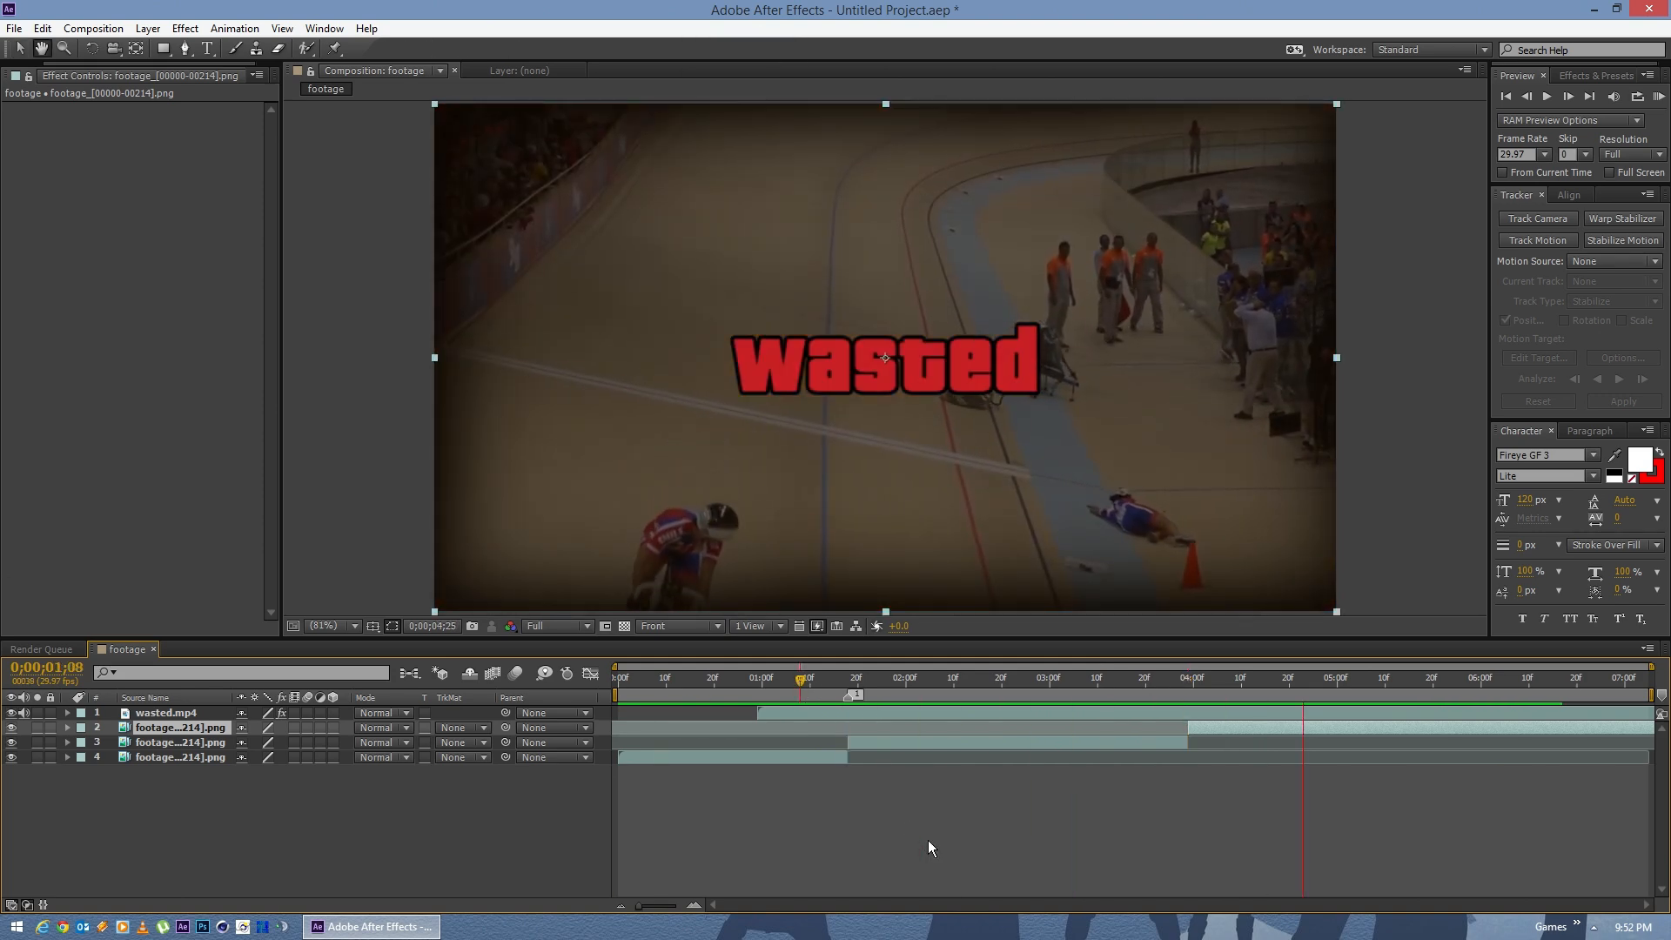
pyautogui.press('KP_0')
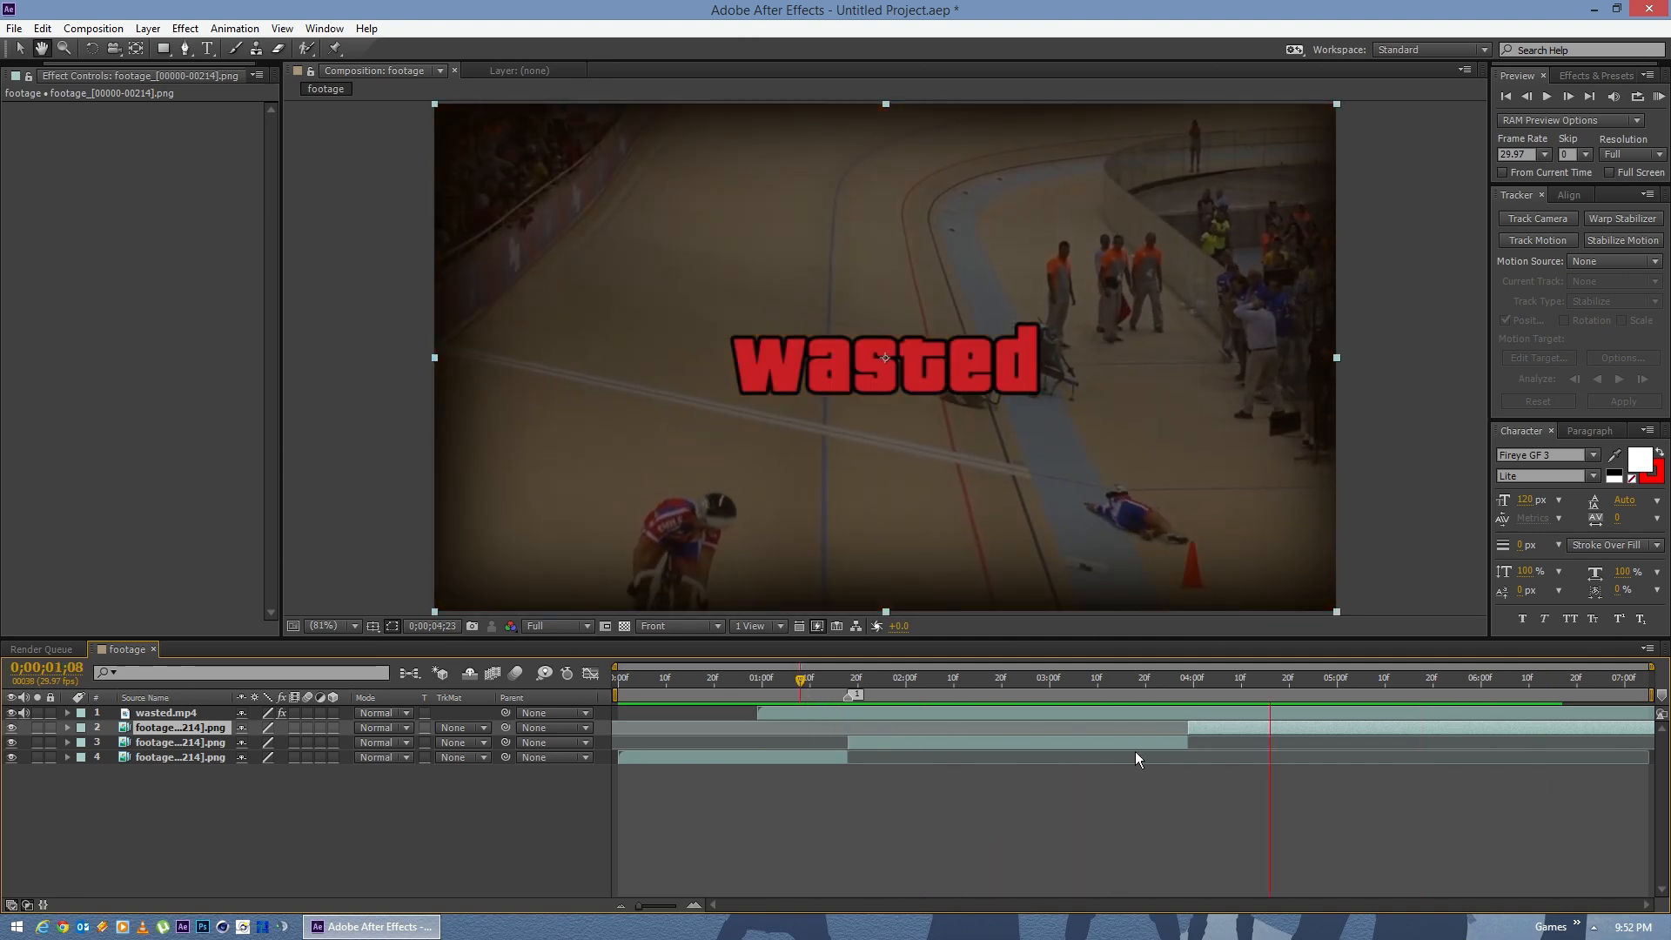
pyautogui.press('space')
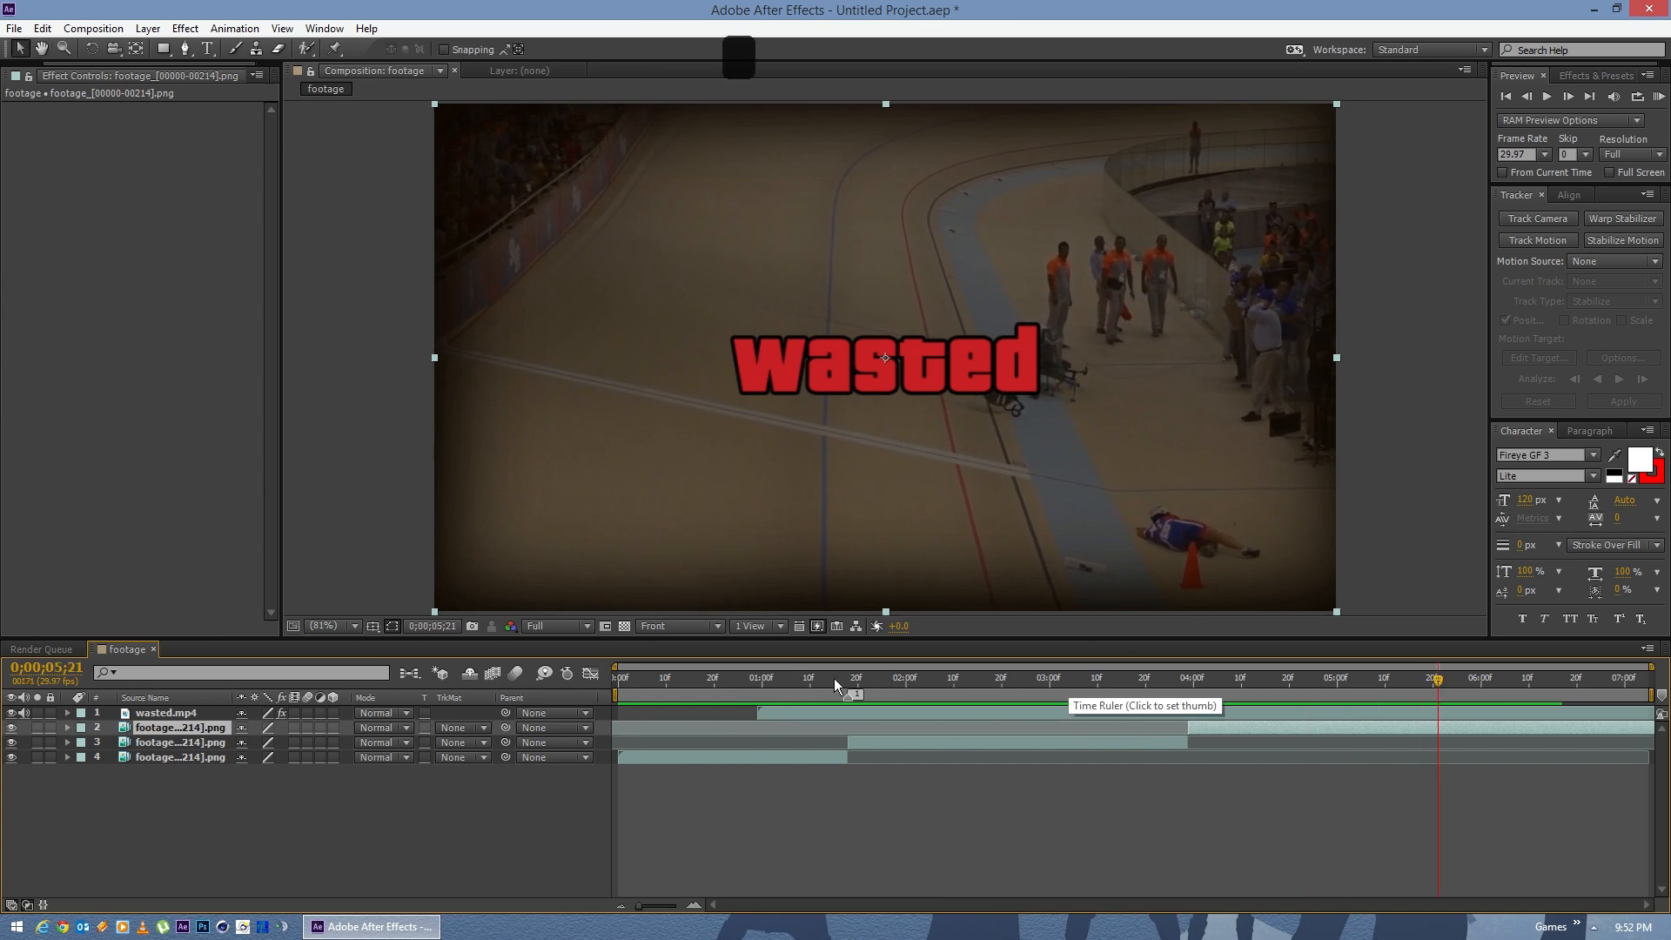
pyautogui.moveTo(834, 677)
pyautogui.mouseDown()
pyautogui.moveTo(1251, 688)
pyautogui.moveTo(783, 697)
pyautogui.moveTo(933, 687)
pyautogui.moveTo(818, 694)
pyautogui.mouseUp()
pyautogui.press('space')
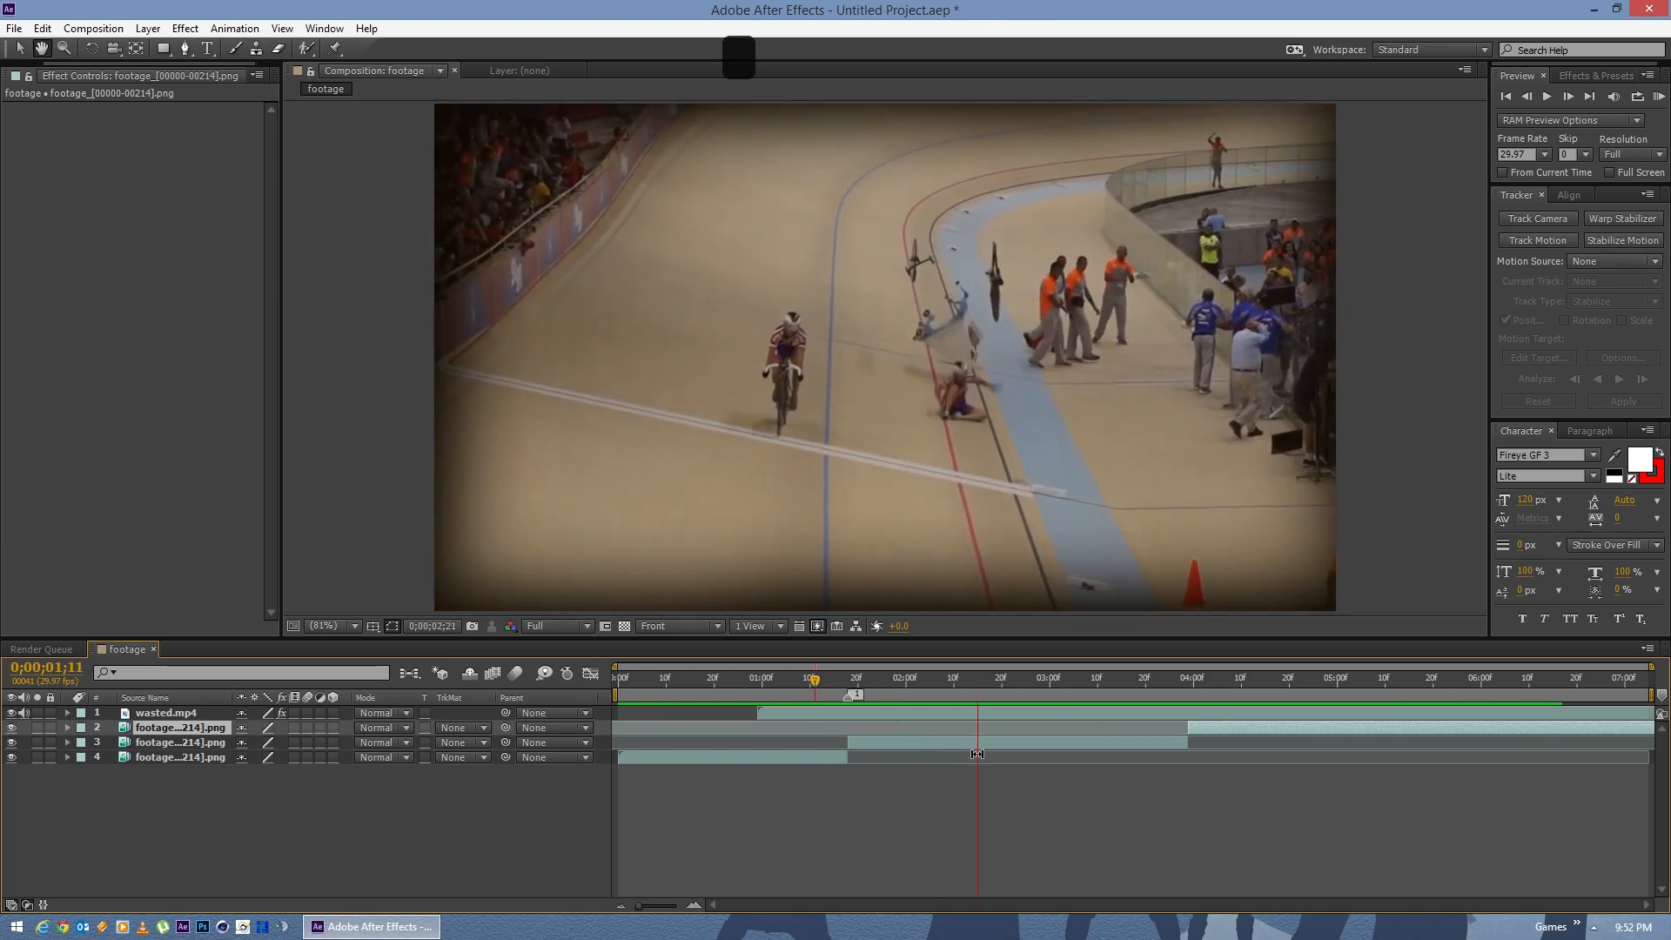
pyautogui.moveTo(1164, 688)
pyautogui.mouseDown()
pyautogui.moveTo(1136, 687)
pyautogui.moveTo(1220, 681)
pyautogui.moveTo(1083, 676)
pyautogui.moveTo(1185, 686)
pyautogui.moveTo(1164, 686)
pyautogui.mouseUp()
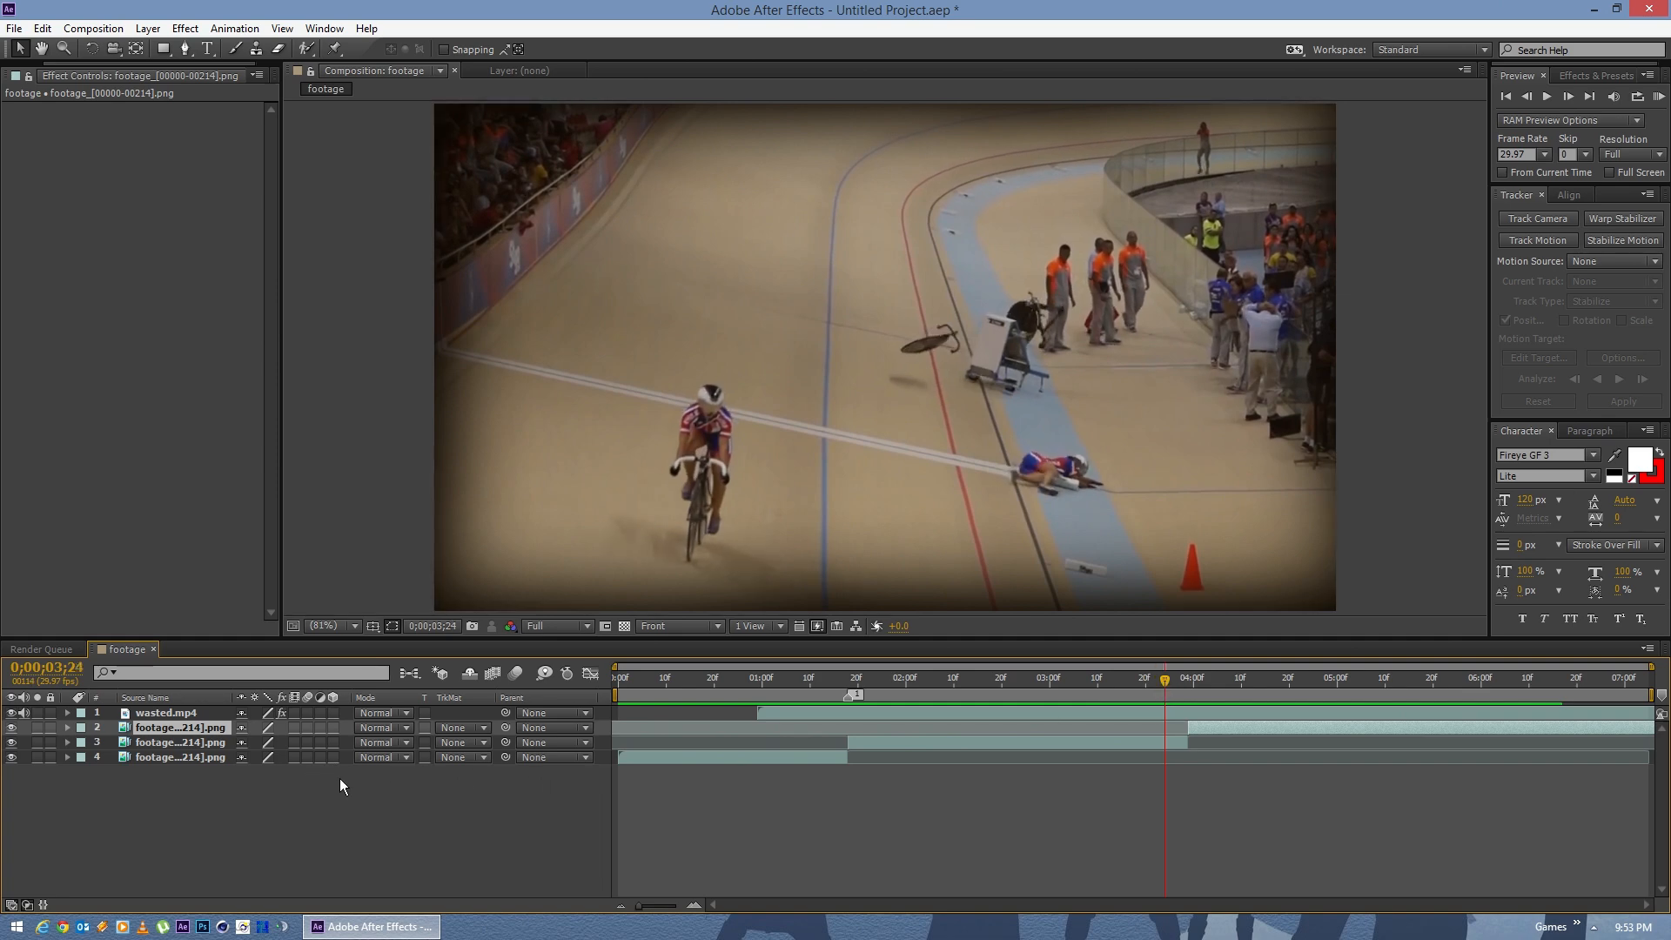
# Step: Undo the last time stretch and split, and split the slowed footage layer at 0;00;03;18 instead
pyautogui.hotkey('ctrl', 'z')
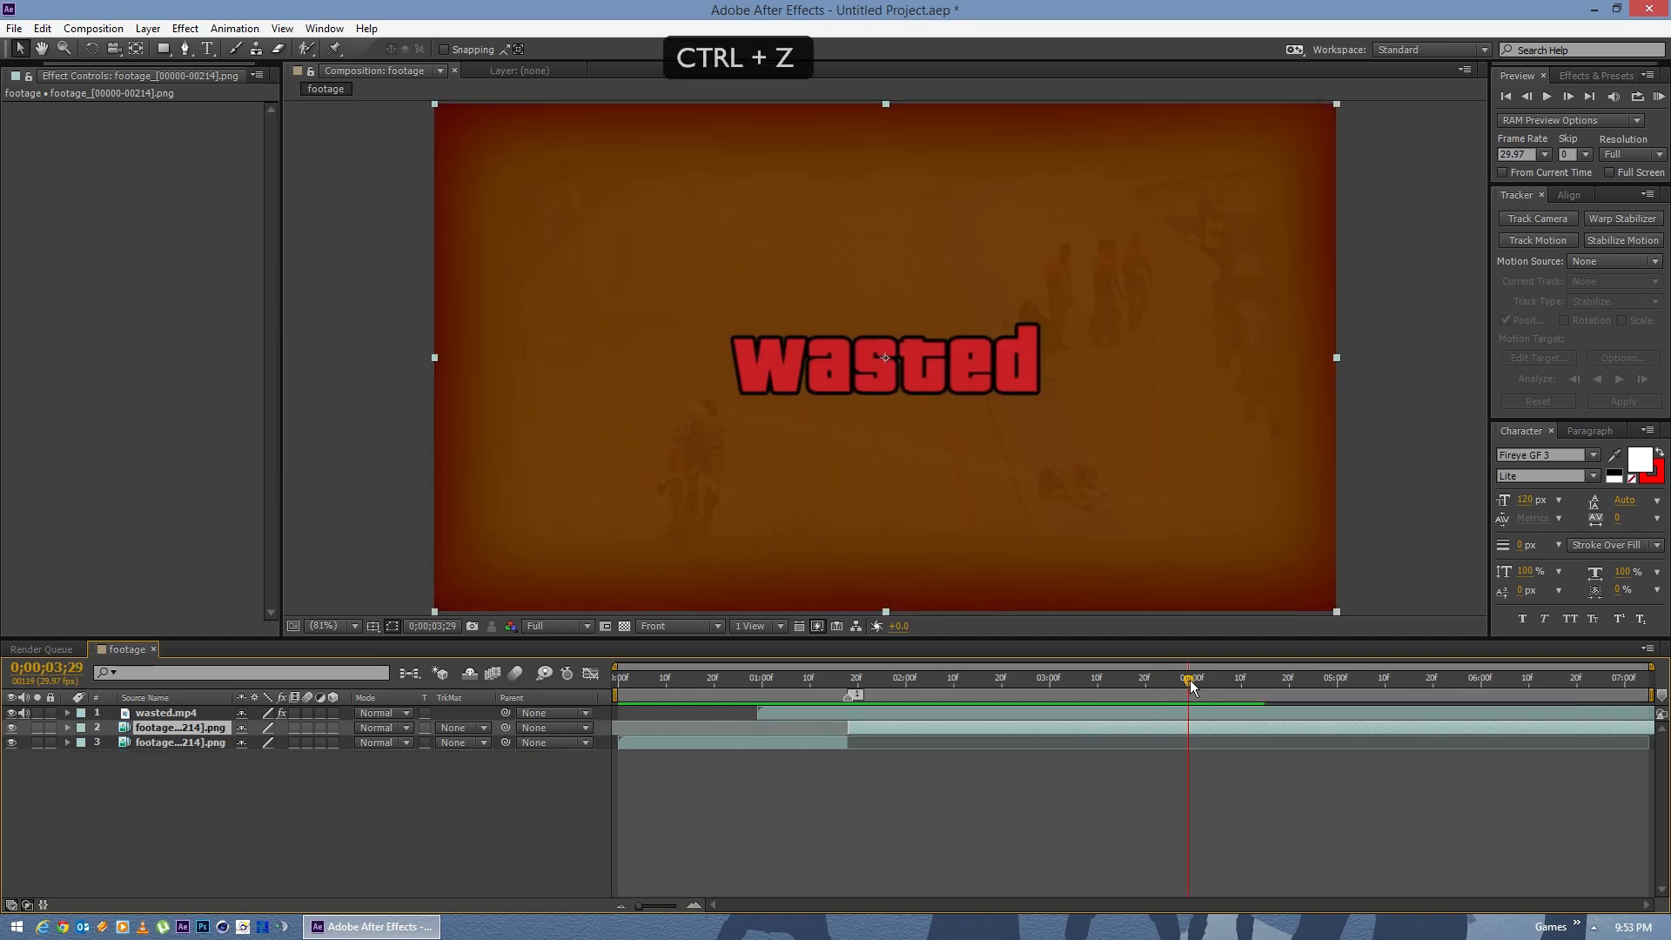
pyautogui.moveTo(1192, 685); pyautogui.dragTo(1135, 684)
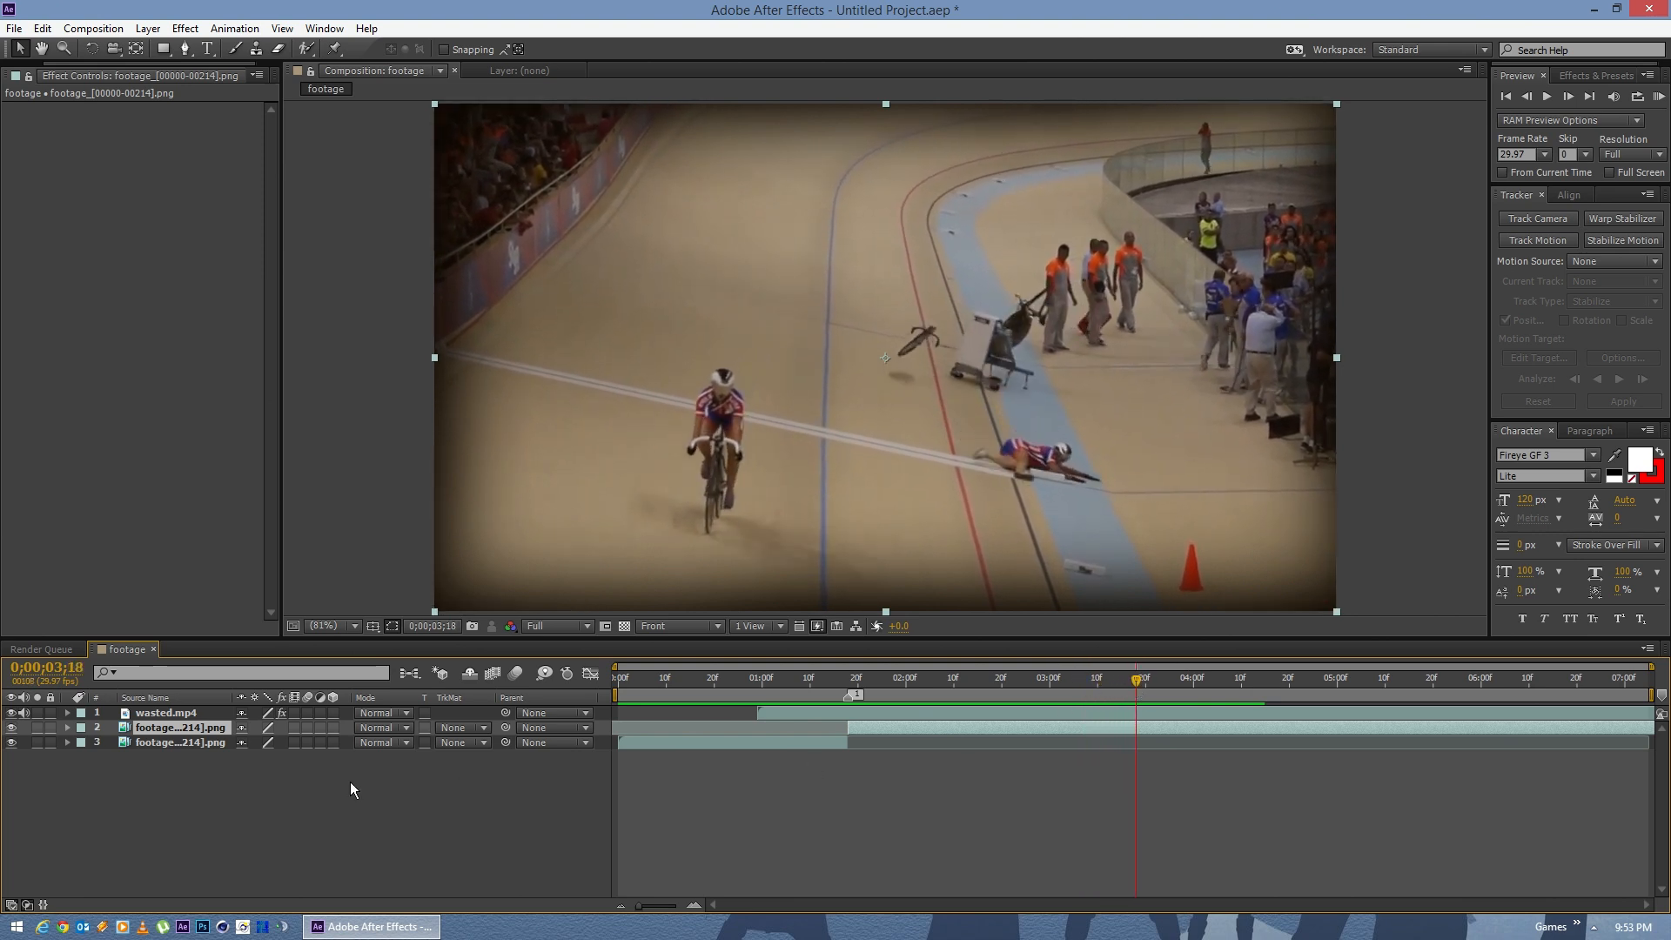
pyautogui.hotkey('ctrl', 'shift', 'd')
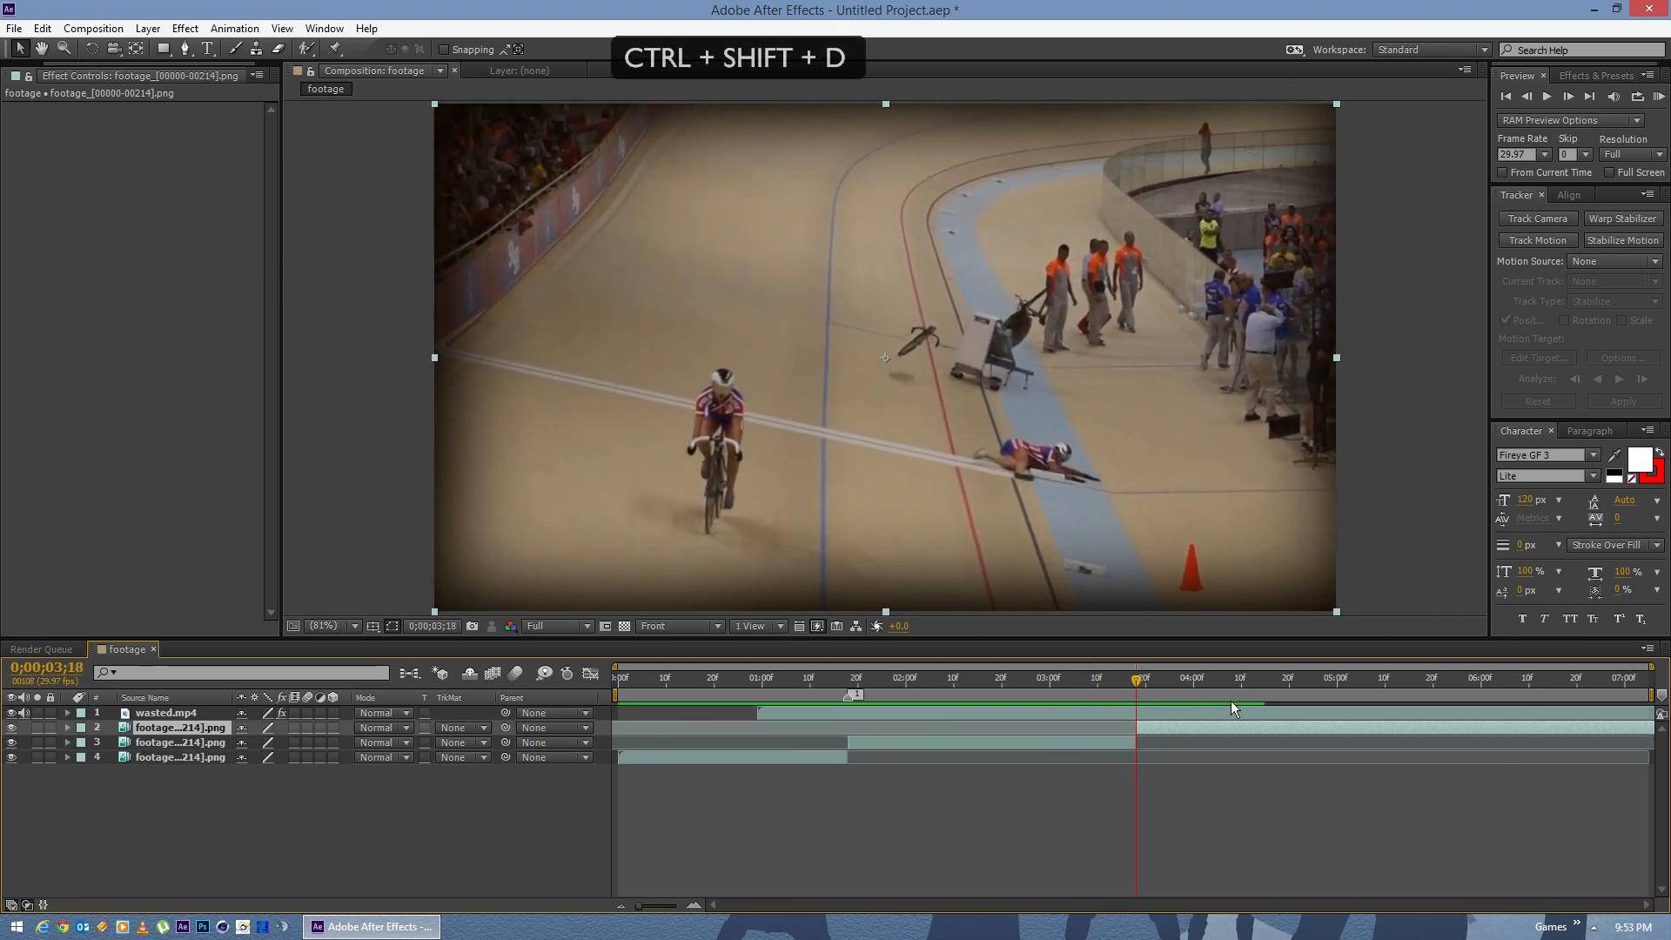
# Step: Slide the last footage part back to start near 0;00;01;00, trim off everything before 0;00;03;18, and play across the cut
pyautogui.moveTo(1396, 725); pyautogui.dragTo(1024, 724)
pyautogui.hotkey('ctrl', 'shift', 'd')
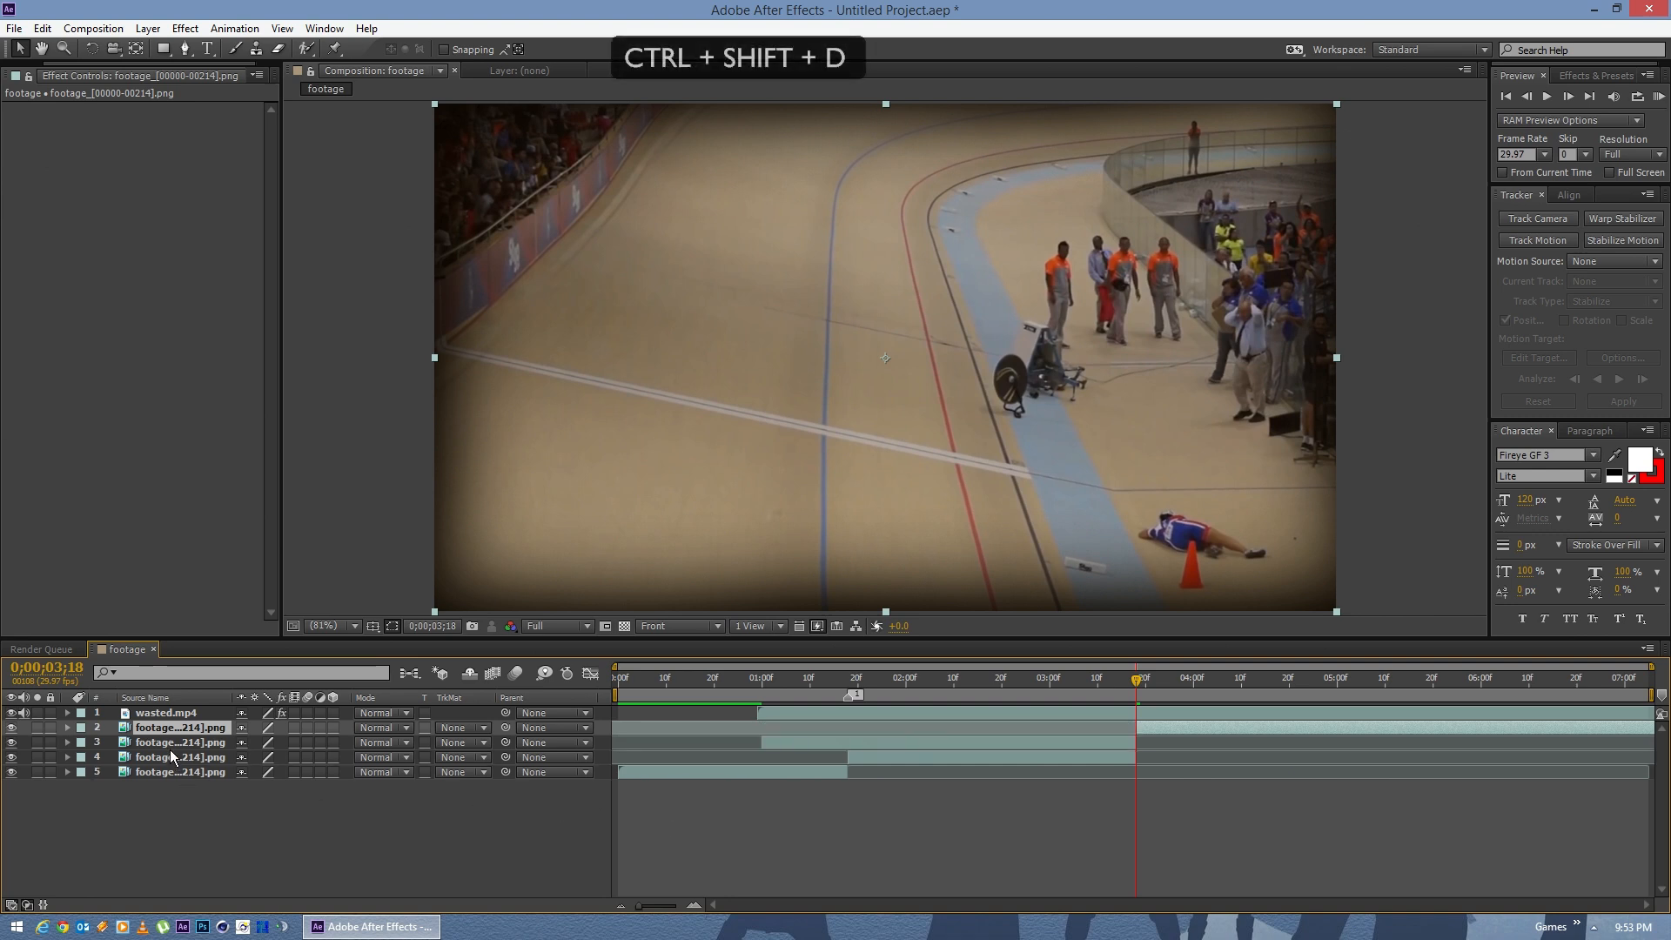
pyautogui.click(185, 744)
pyautogui.press('Delete')
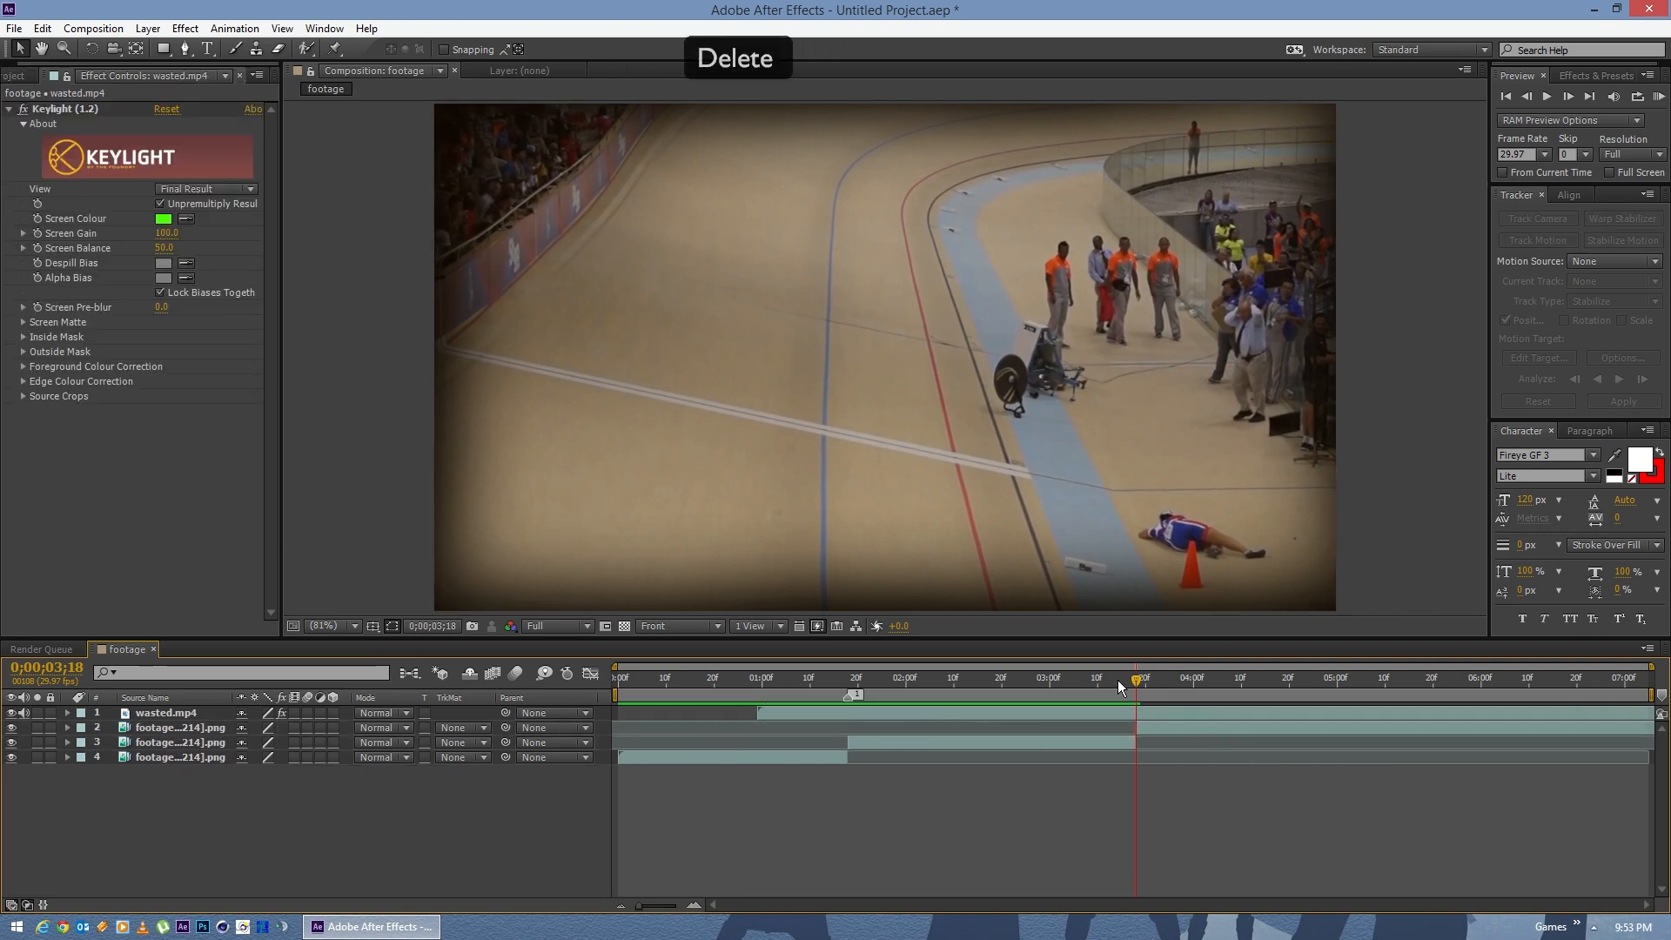
pyautogui.moveTo(1117, 680); pyautogui.dragTo(986, 678)
pyautogui.press('space')
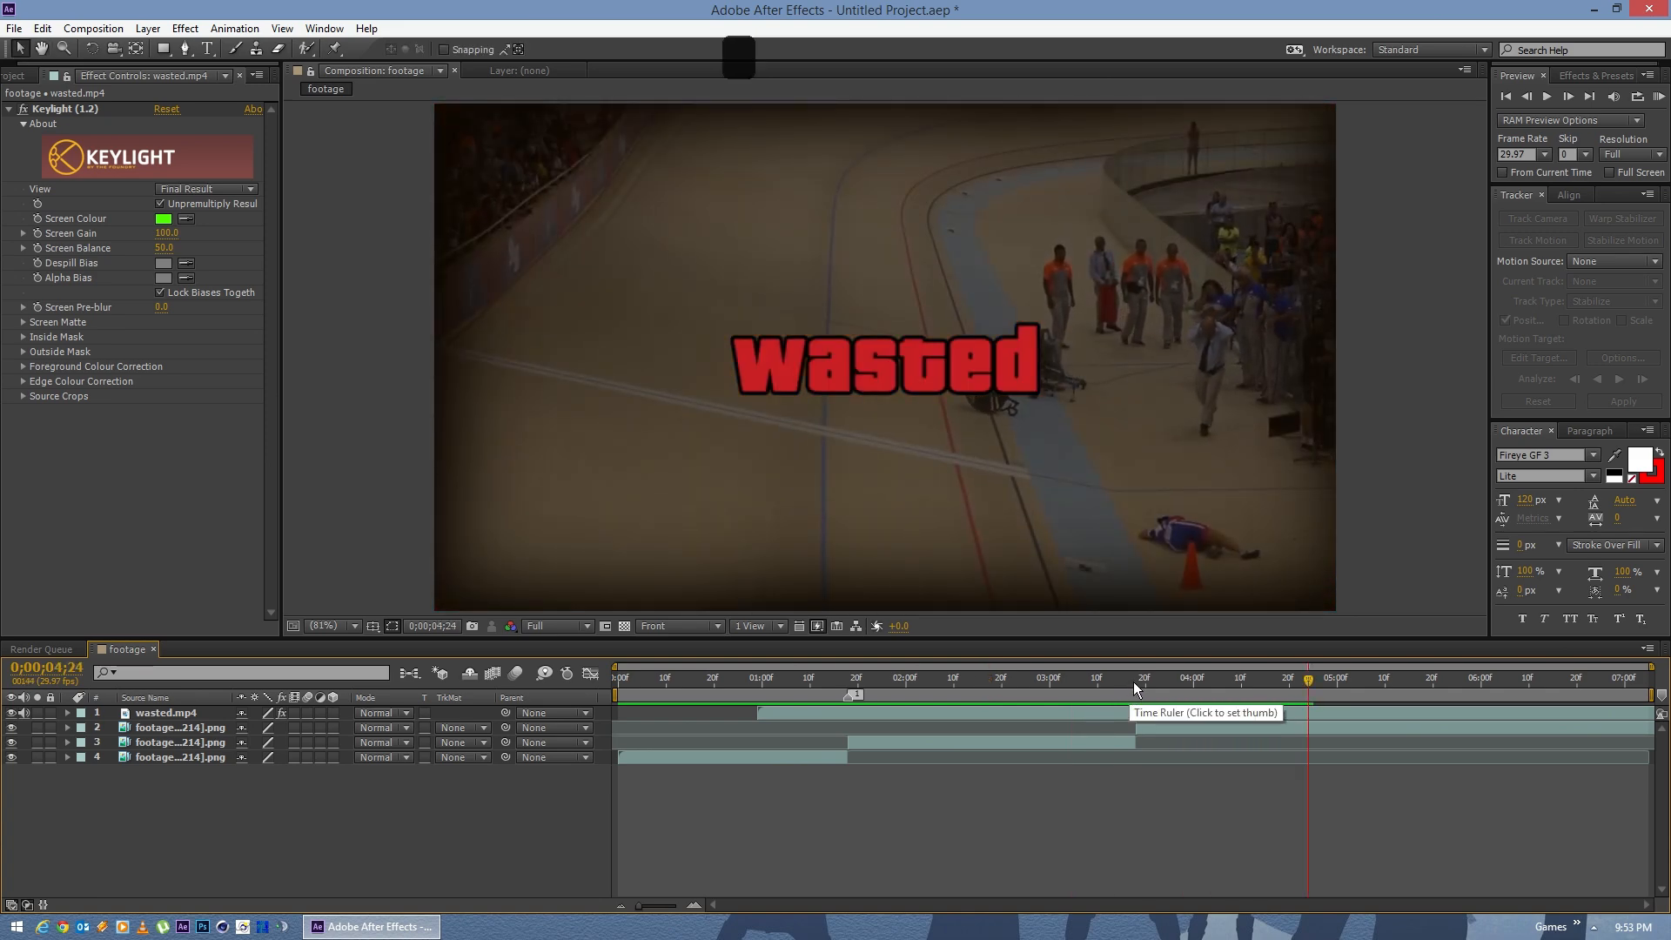
# Step: Split the wasted.mp4 overlay at 0;00;03;18 and slide its second part a few frames earlier
pyautogui.moveTo(1128, 685)
pyautogui.mouseDown()
pyautogui.moveTo(1166, 680)
pyautogui.moveTo(1100, 673)
pyautogui.moveTo(1170, 674)
pyautogui.moveTo(1134, 674)
pyautogui.mouseUp()
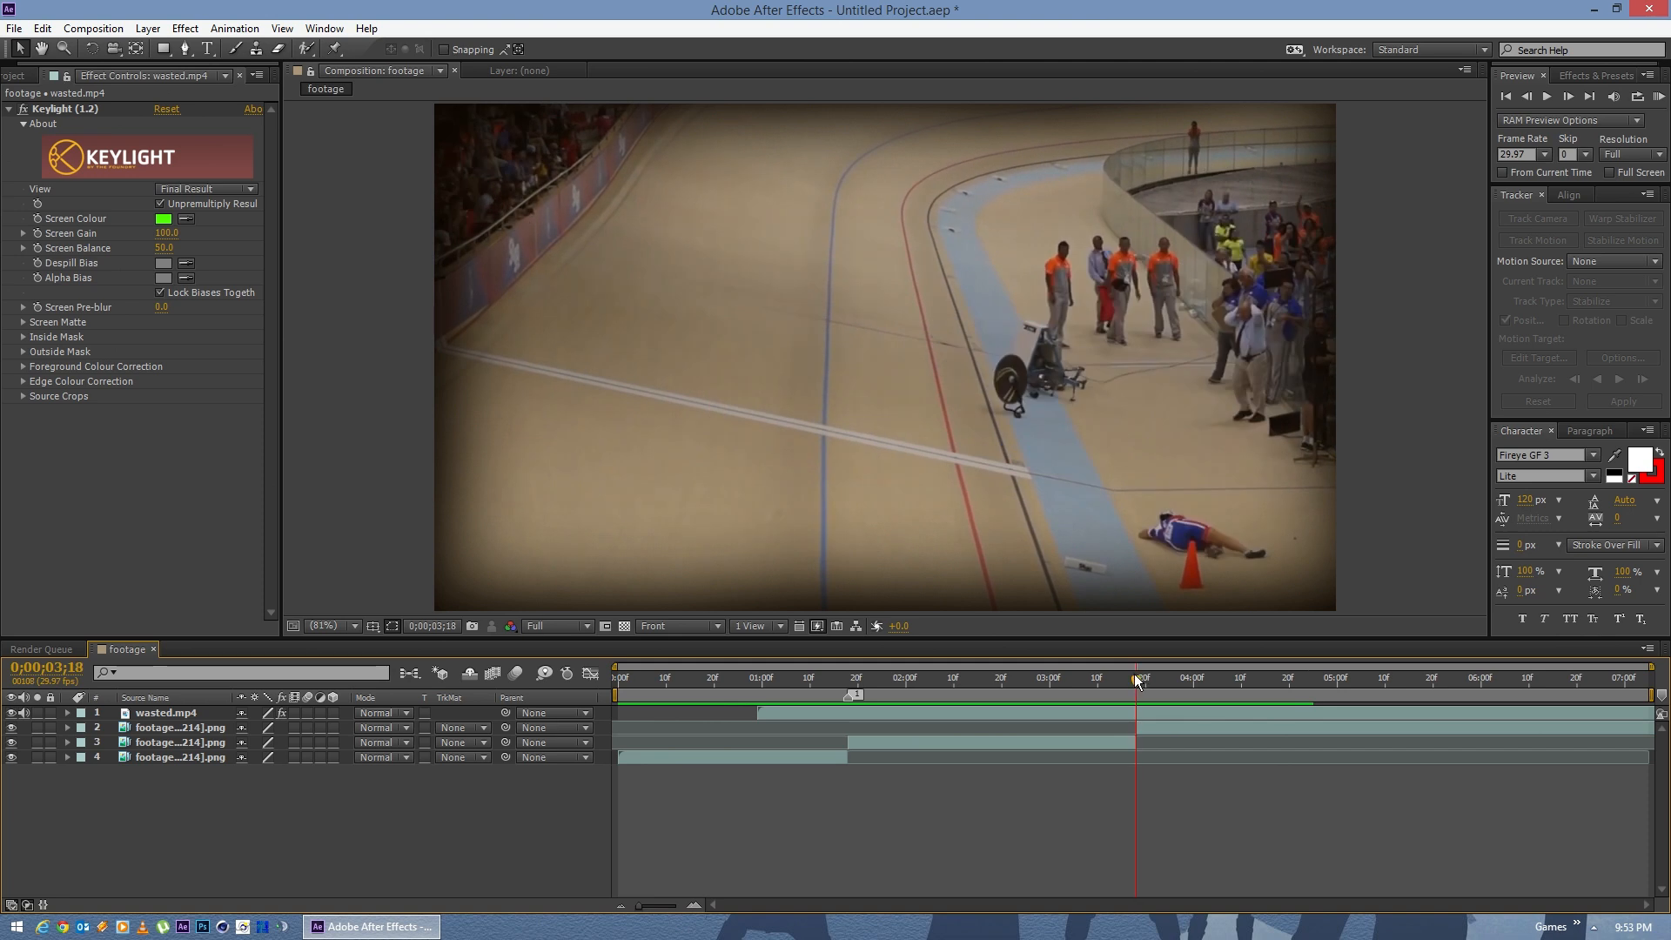
pyautogui.press('pageup')
pyautogui.press('pagedown')
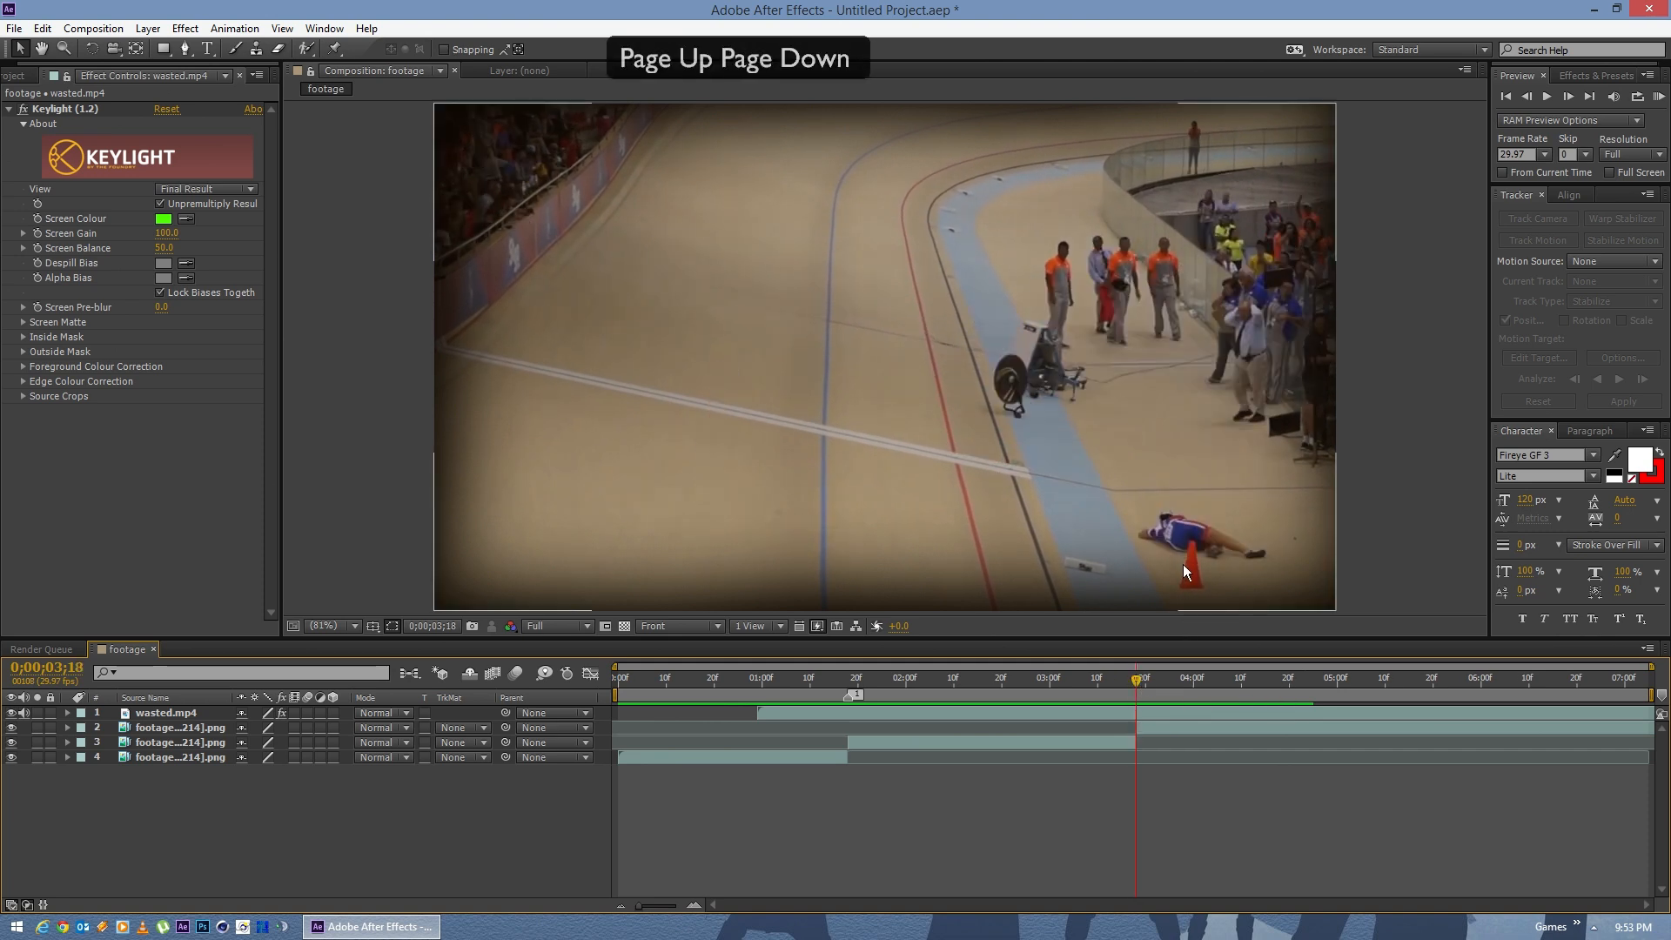
pyautogui.click(174, 714)
pyautogui.hotkey('ctrl', 'shift', 'd')
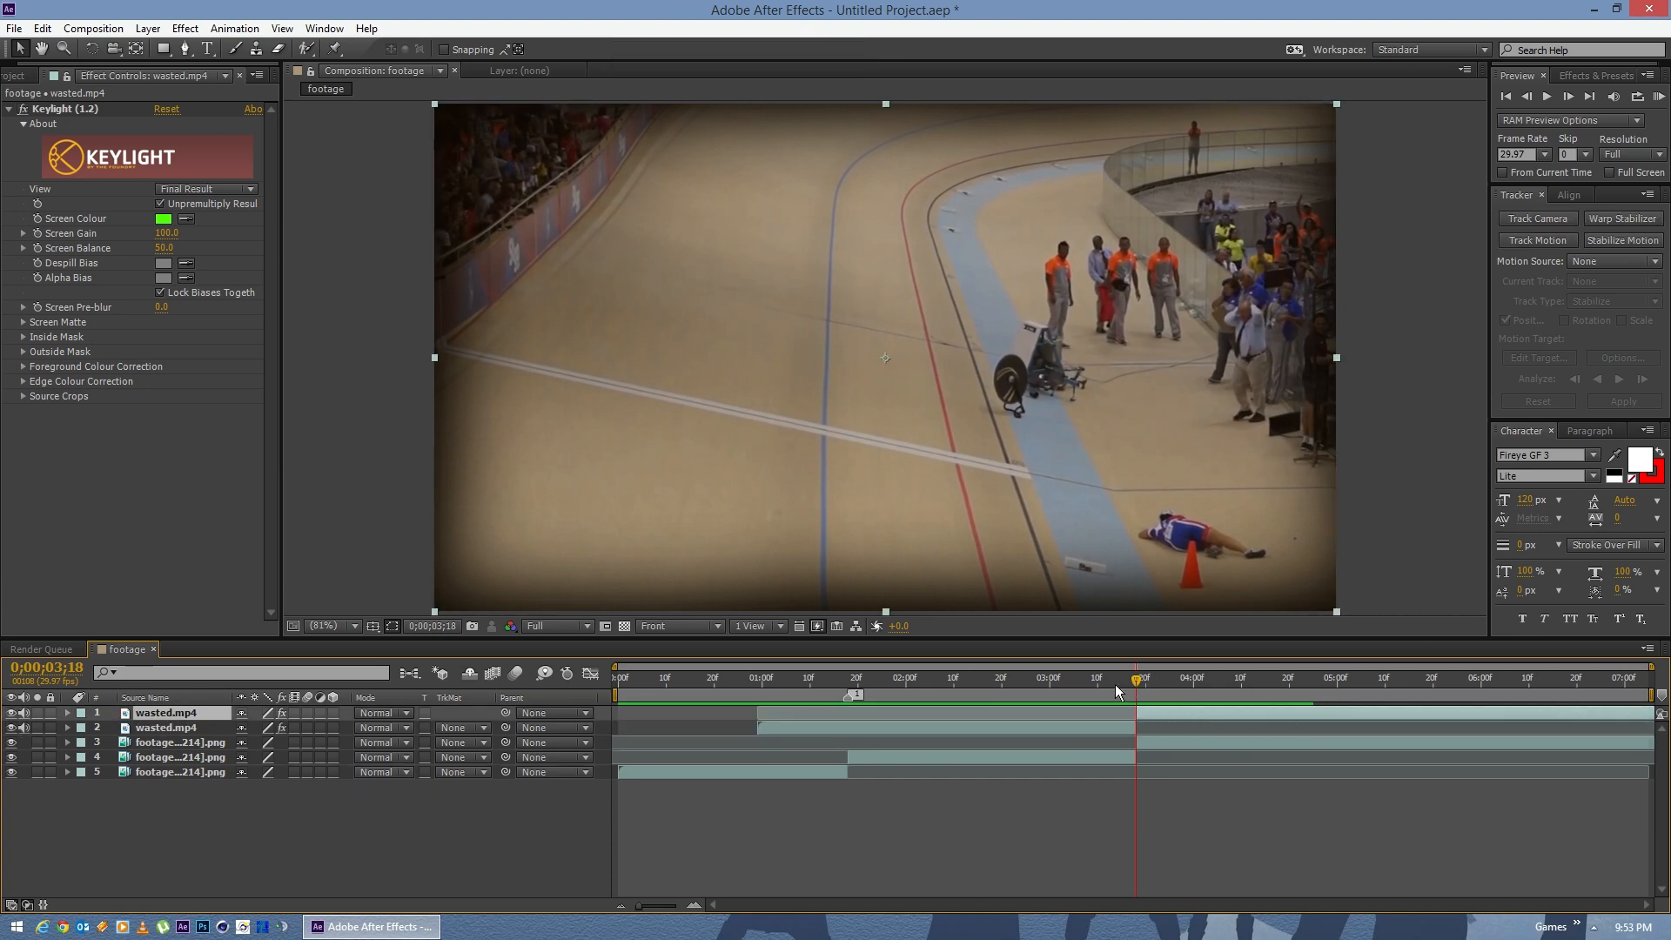
pyautogui.moveTo(1114, 683)
pyautogui.mouseDown()
pyautogui.moveTo(810, 684)
pyautogui.moveTo(1135, 687)
pyautogui.mouseUp()
pyautogui.moveTo(1448, 712); pyautogui.dragTo(1438, 712)
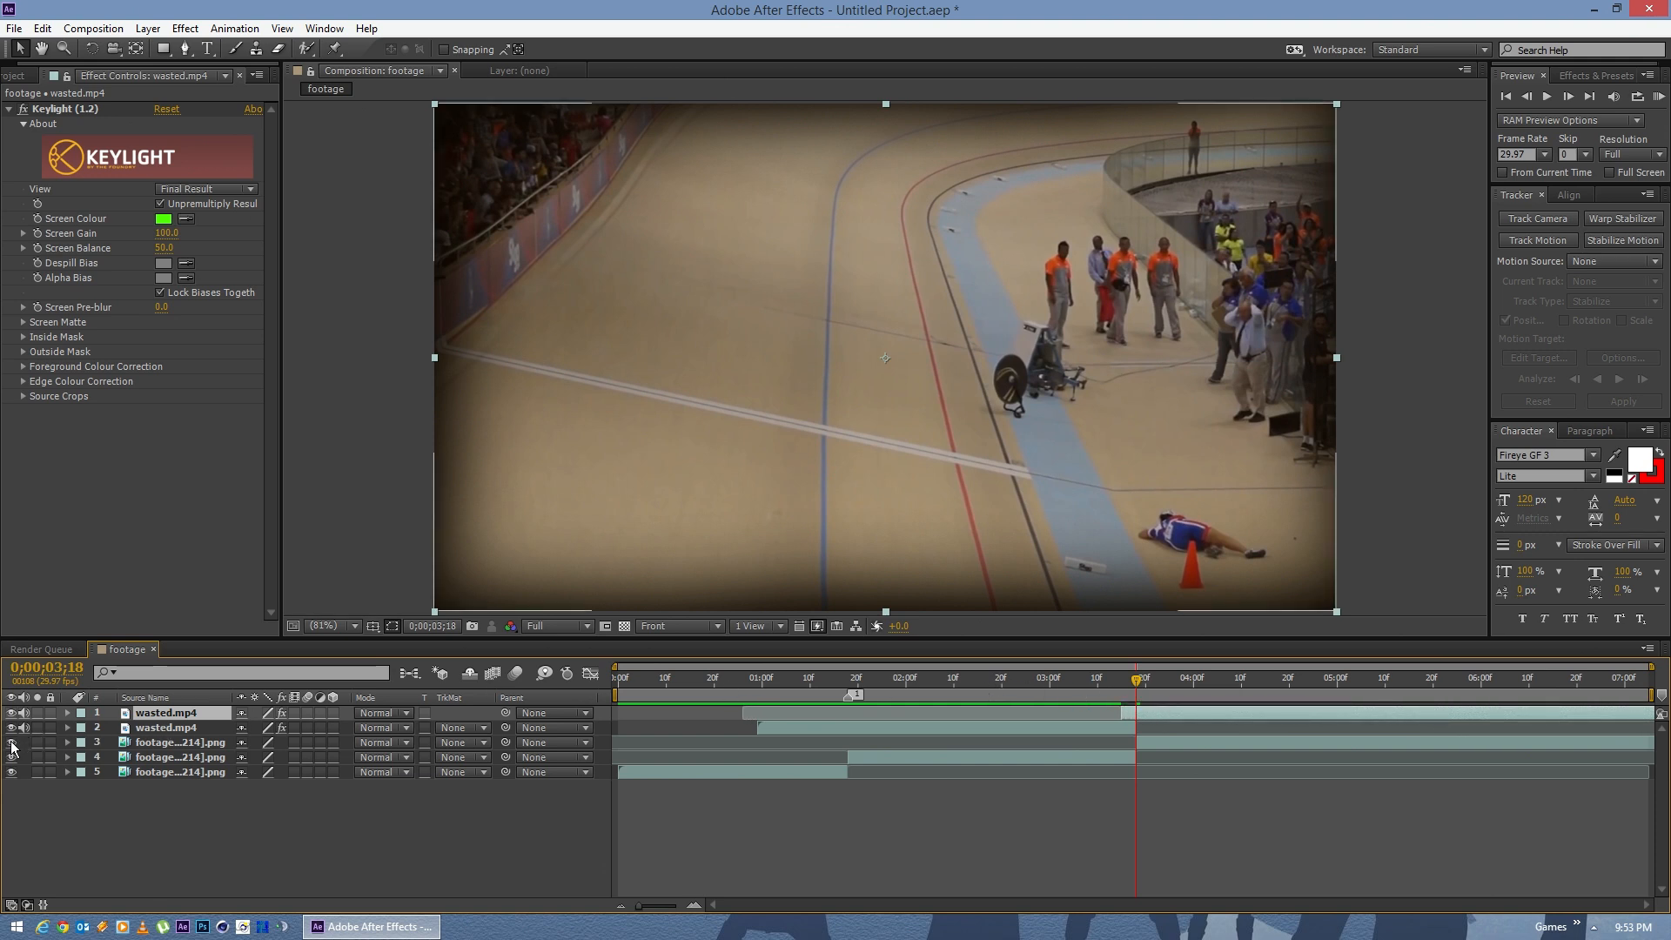
# Step: Hide the three footage layers and disable Keylight on the wasted.mp4 overlay to inspect the raw green-screen clip
pyautogui.moveTo(12, 742); pyautogui.dragTo(12, 772)
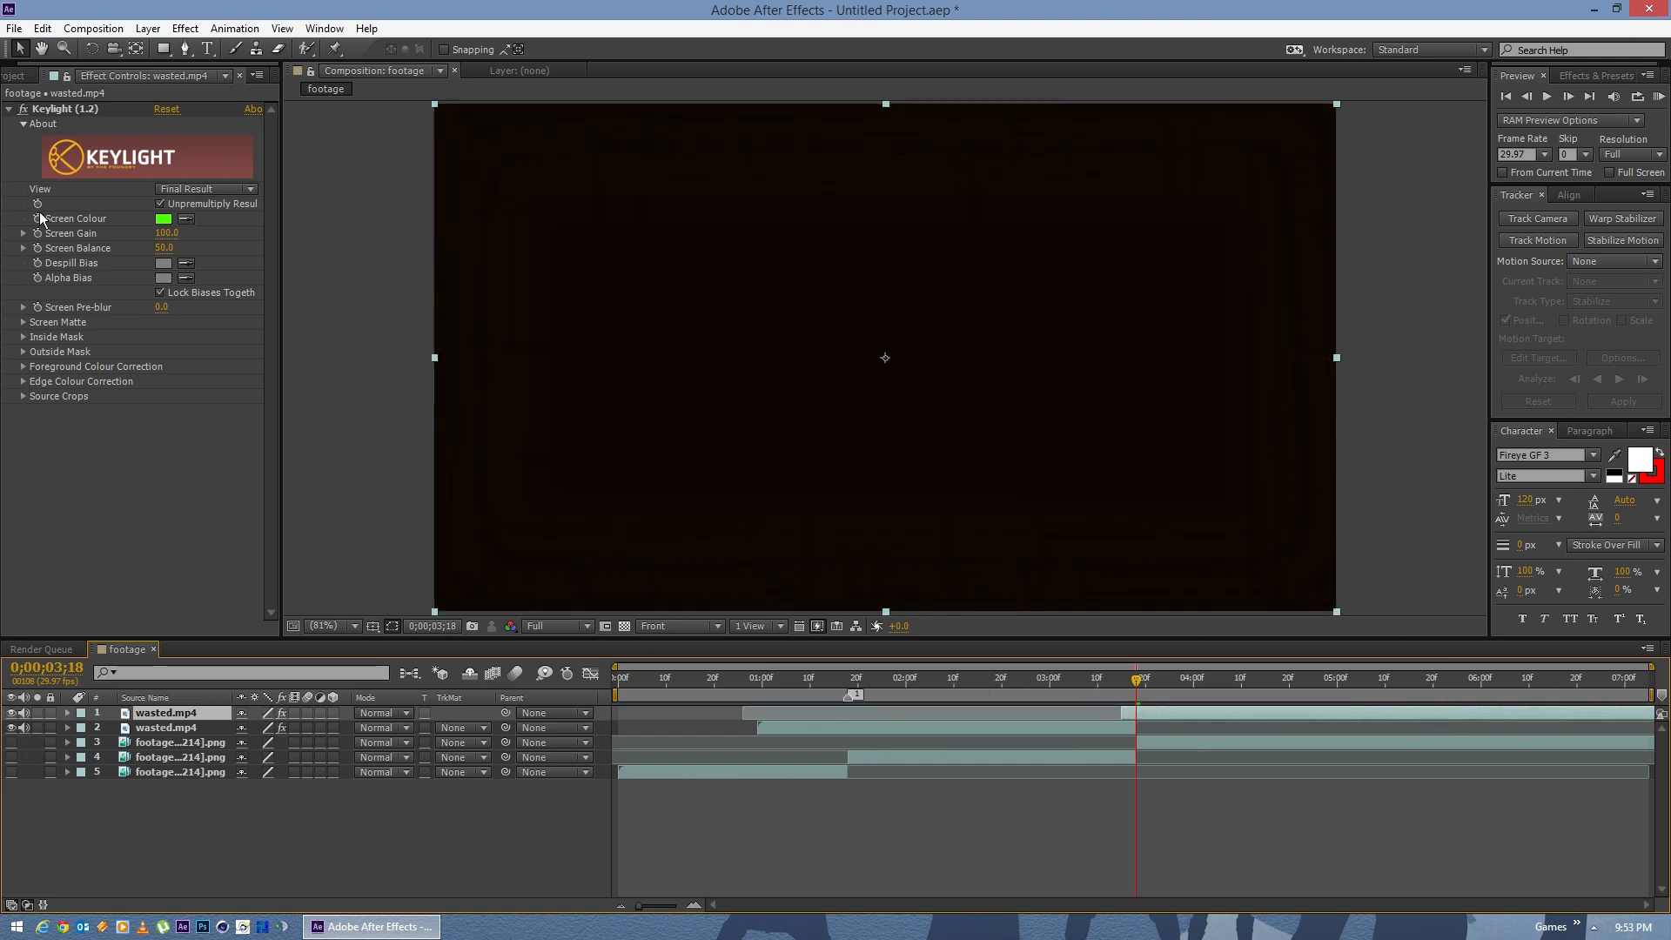
pyautogui.keyDown('ctrl'); pyautogui.click(151, 731); pyautogui.keyUp('ctrl')
pyautogui.click(23, 110)
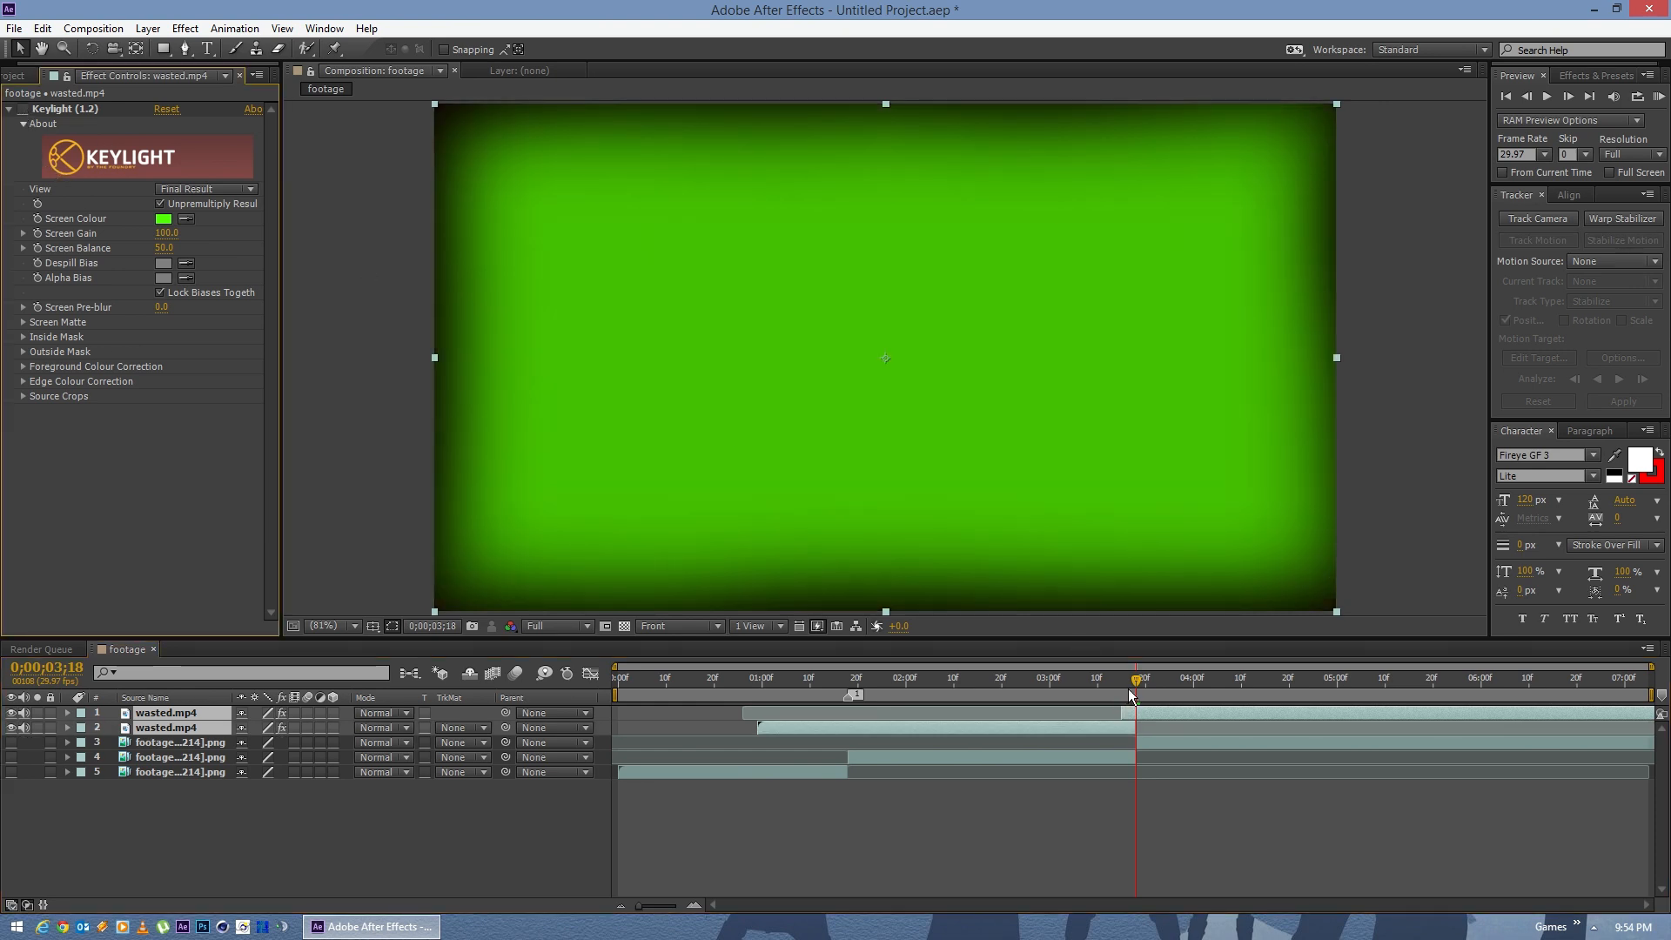
pyautogui.moveTo(1129, 693); pyautogui.dragTo(1059, 693)
pyautogui.moveTo(910, 687); pyautogui.dragTo(886, 687)
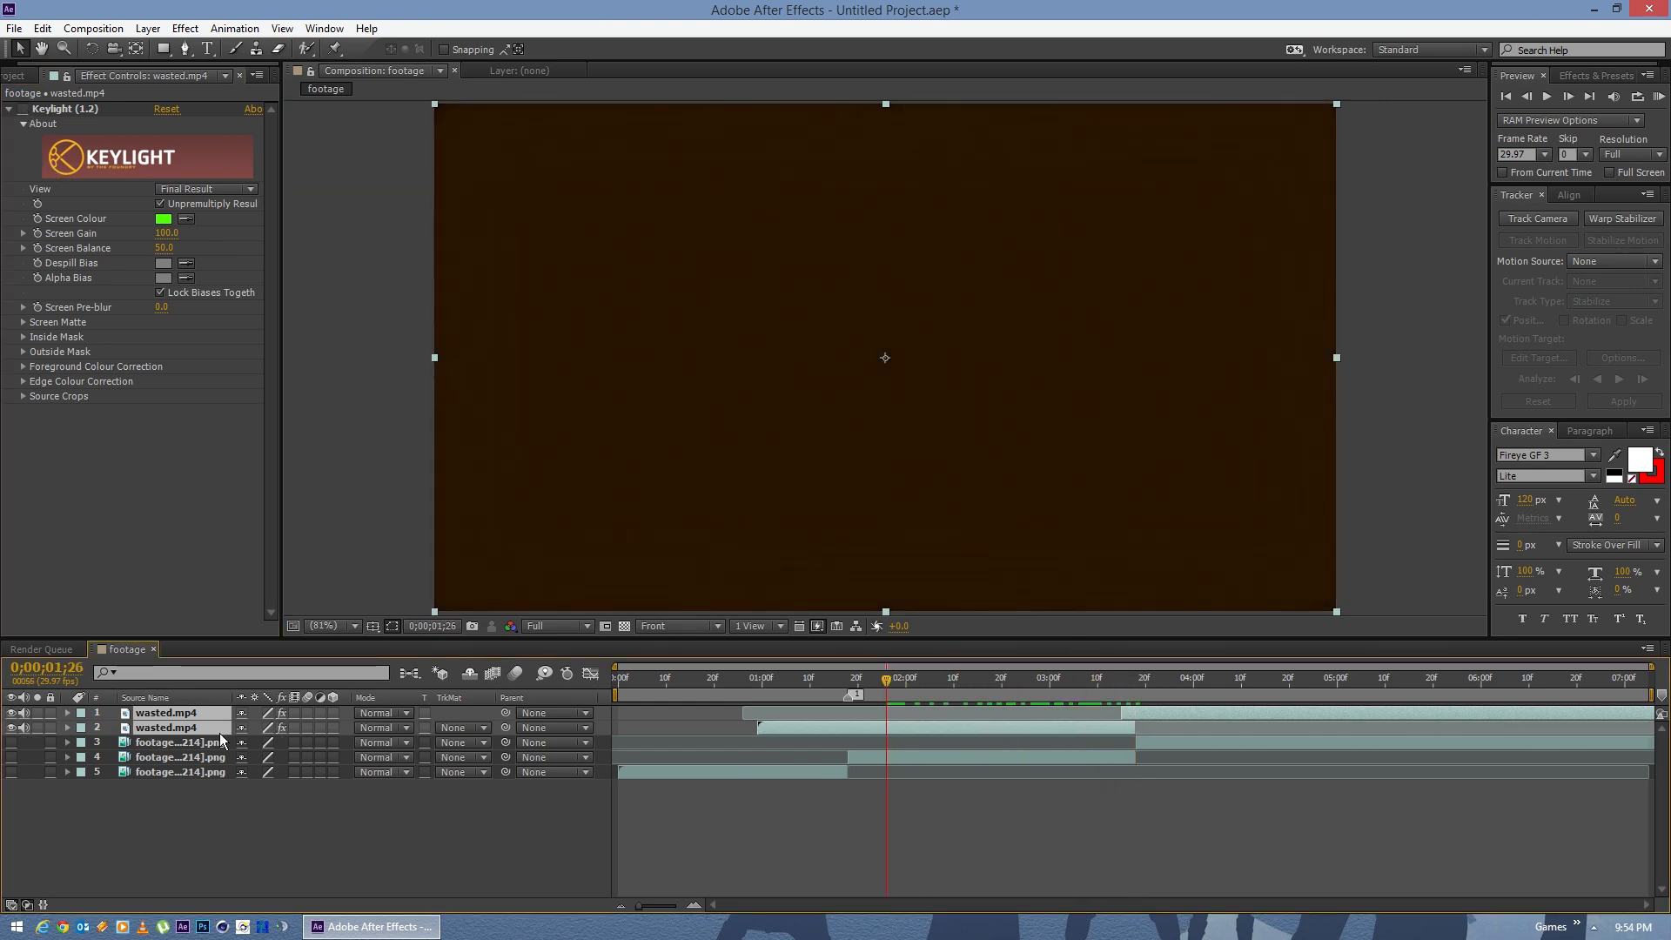
# Step: Disable Keylight on the first part of the wasted.mp4 overlay and scrub its green-screen frames up to 0;00;03;13
pyautogui.click(510, 846)
pyautogui.click(160, 727)
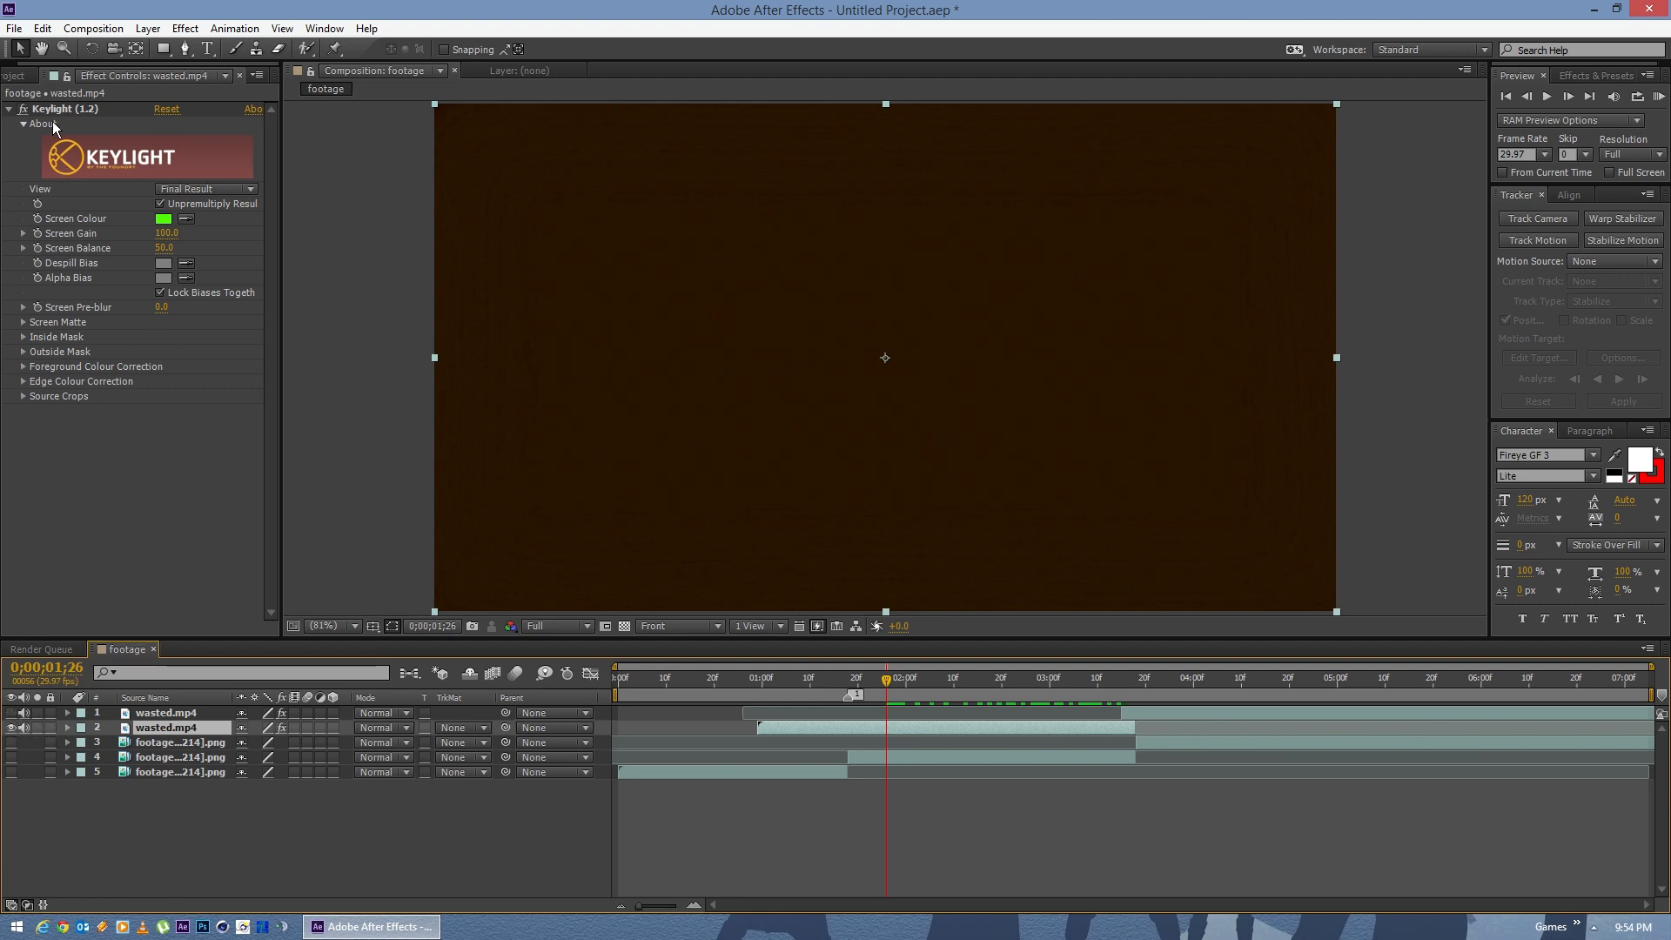
pyautogui.click(24, 108)
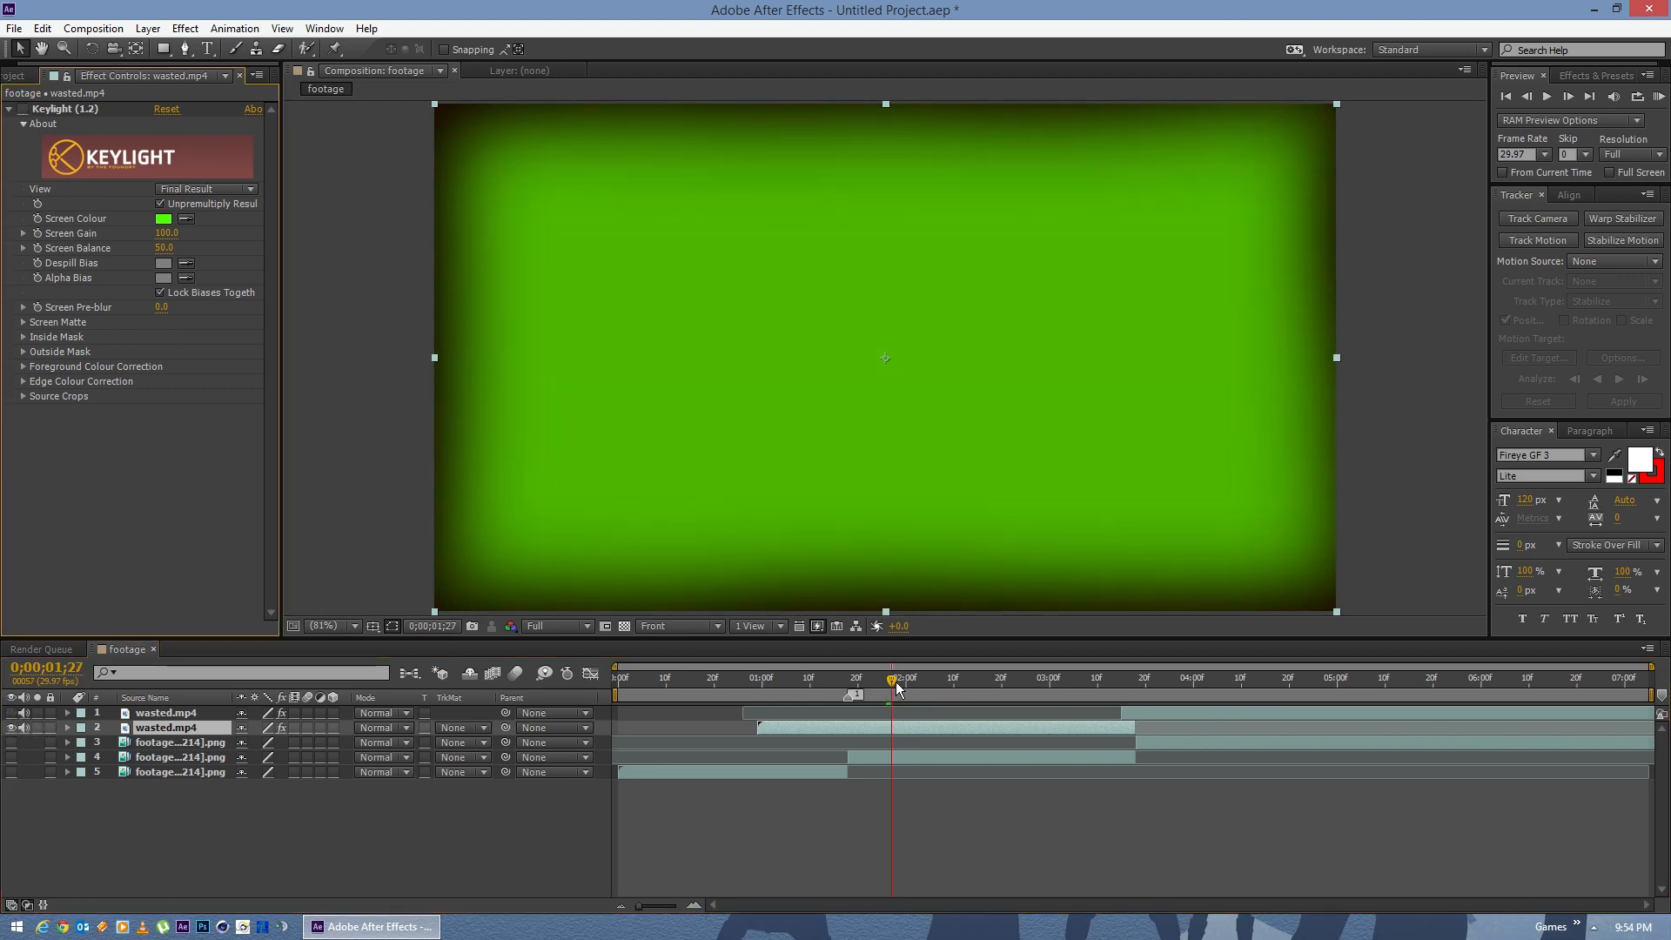
pyautogui.moveTo(898, 687); pyautogui.dragTo(1040, 686)
pyautogui.moveTo(1063, 691); pyautogui.dragTo(1111, 685)
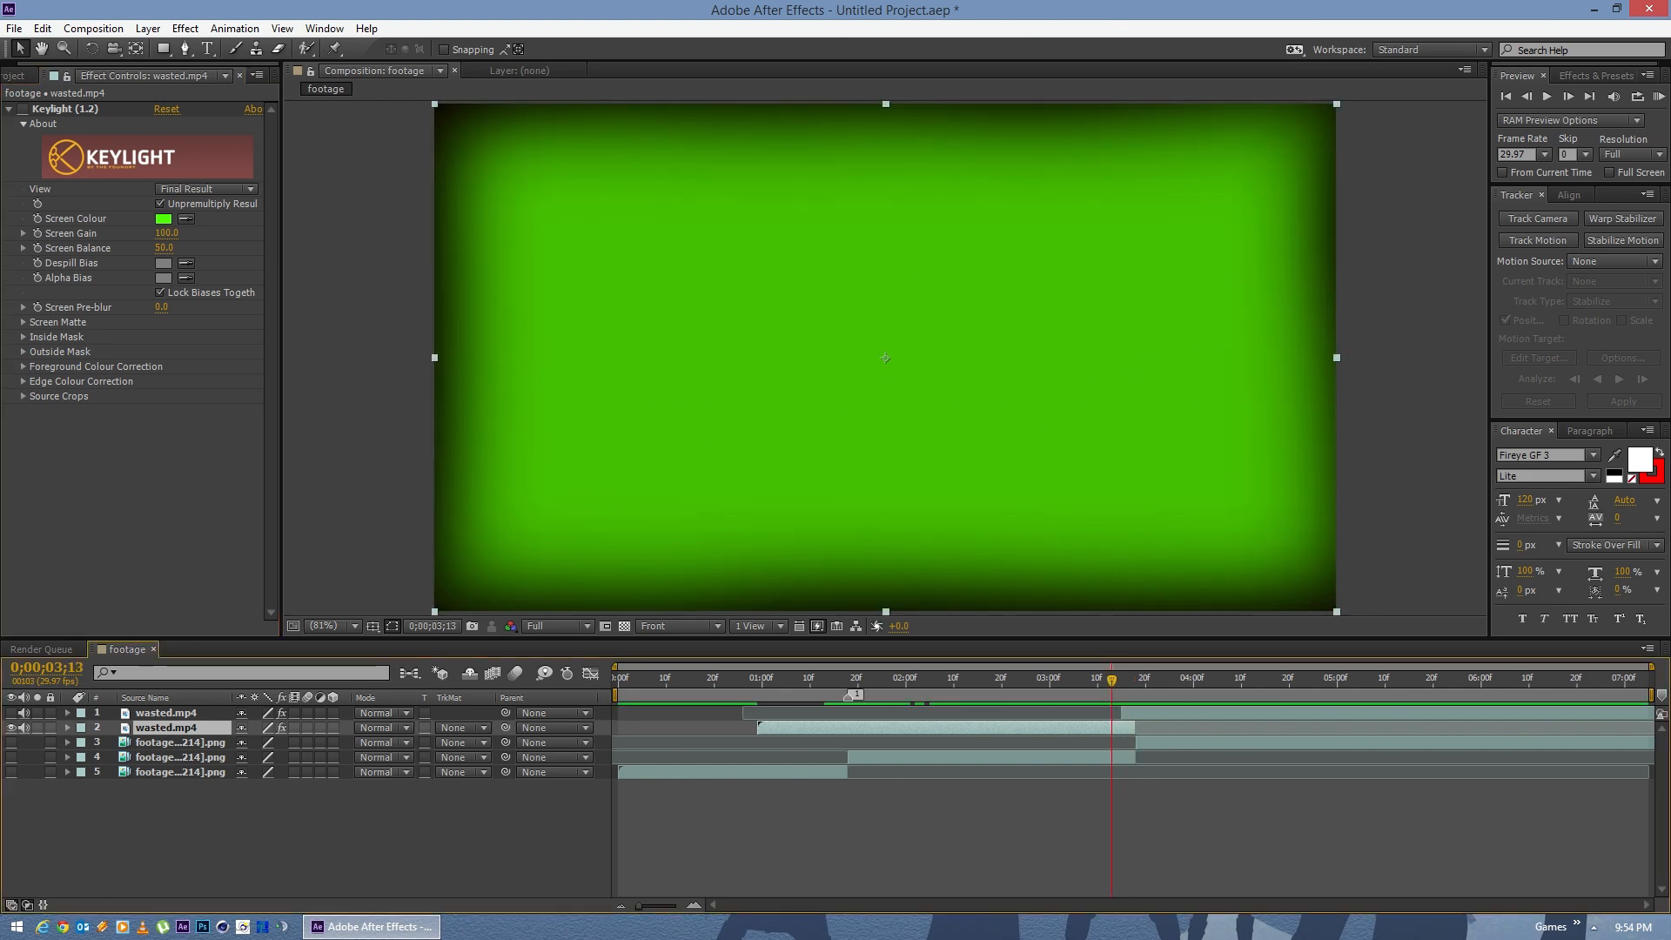
# Step: Re-enable Keylight on both wasted.mp4 parts and show the footage layers again
pyautogui.click(21, 118)
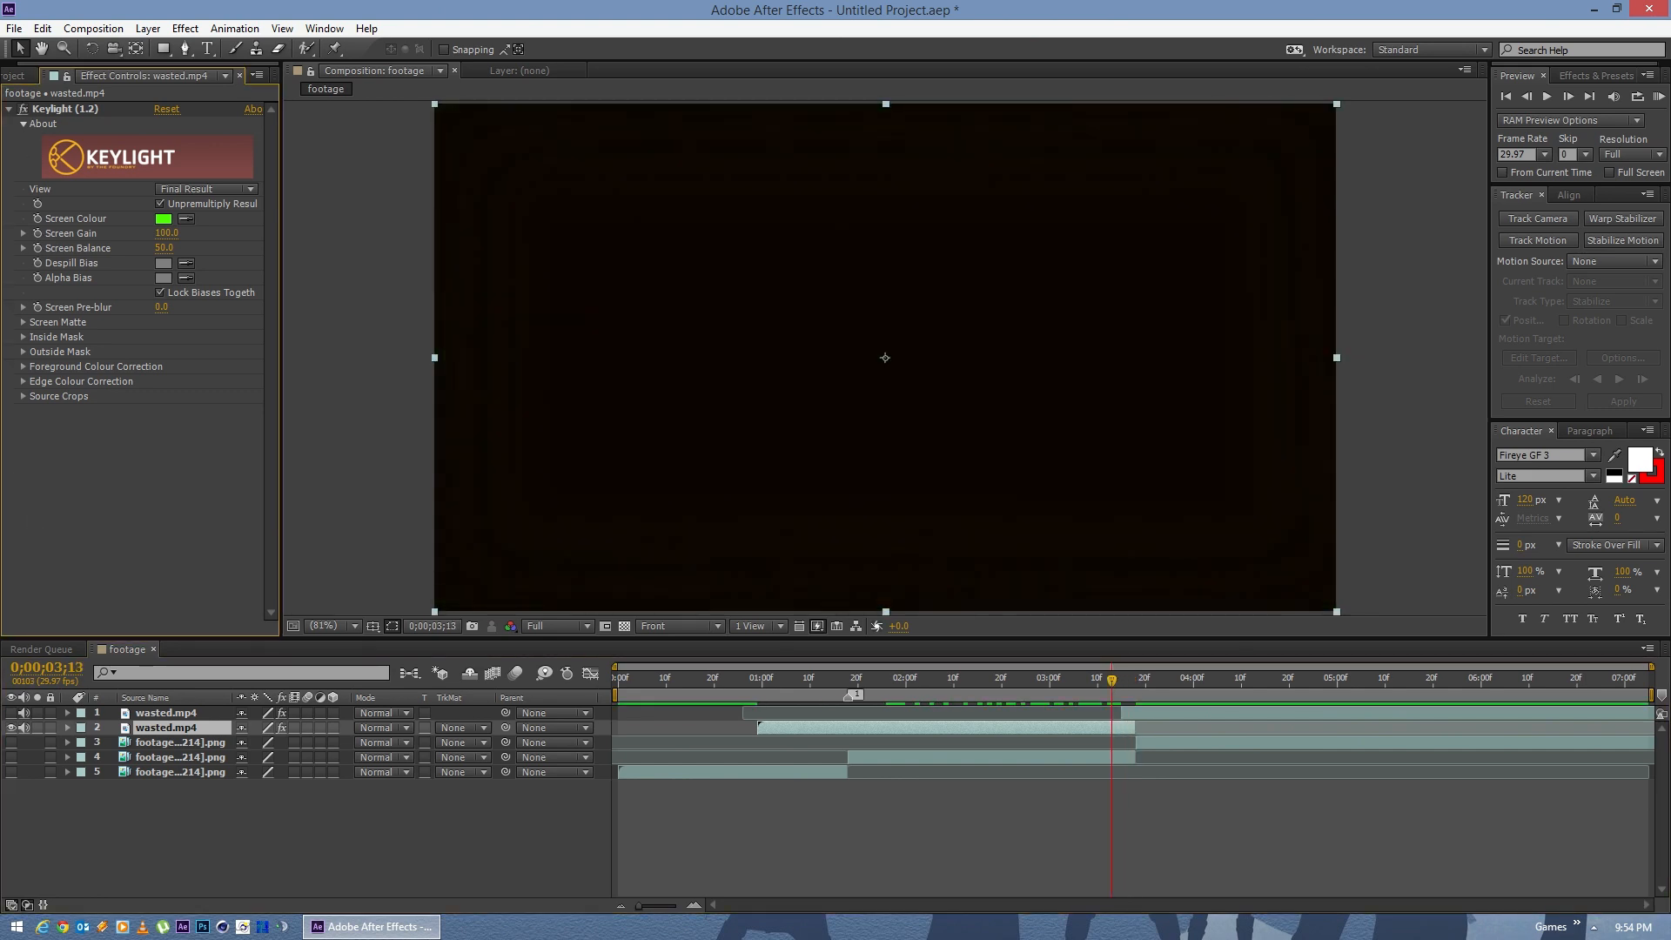
pyautogui.click(170, 712)
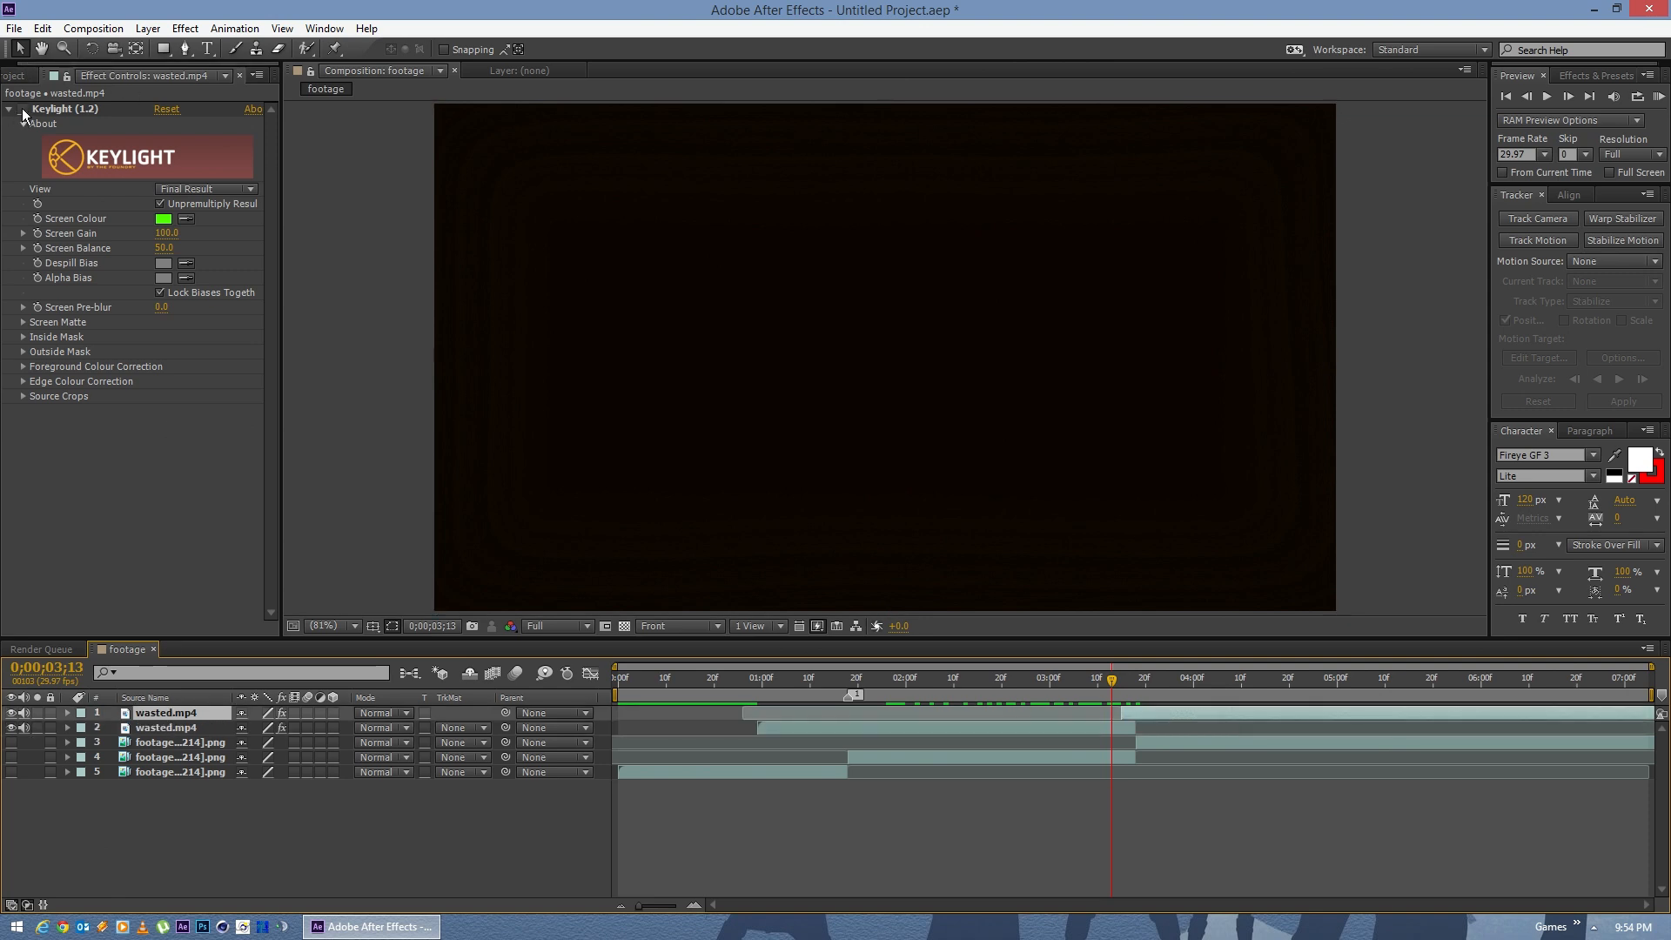
pyautogui.click(22, 110)
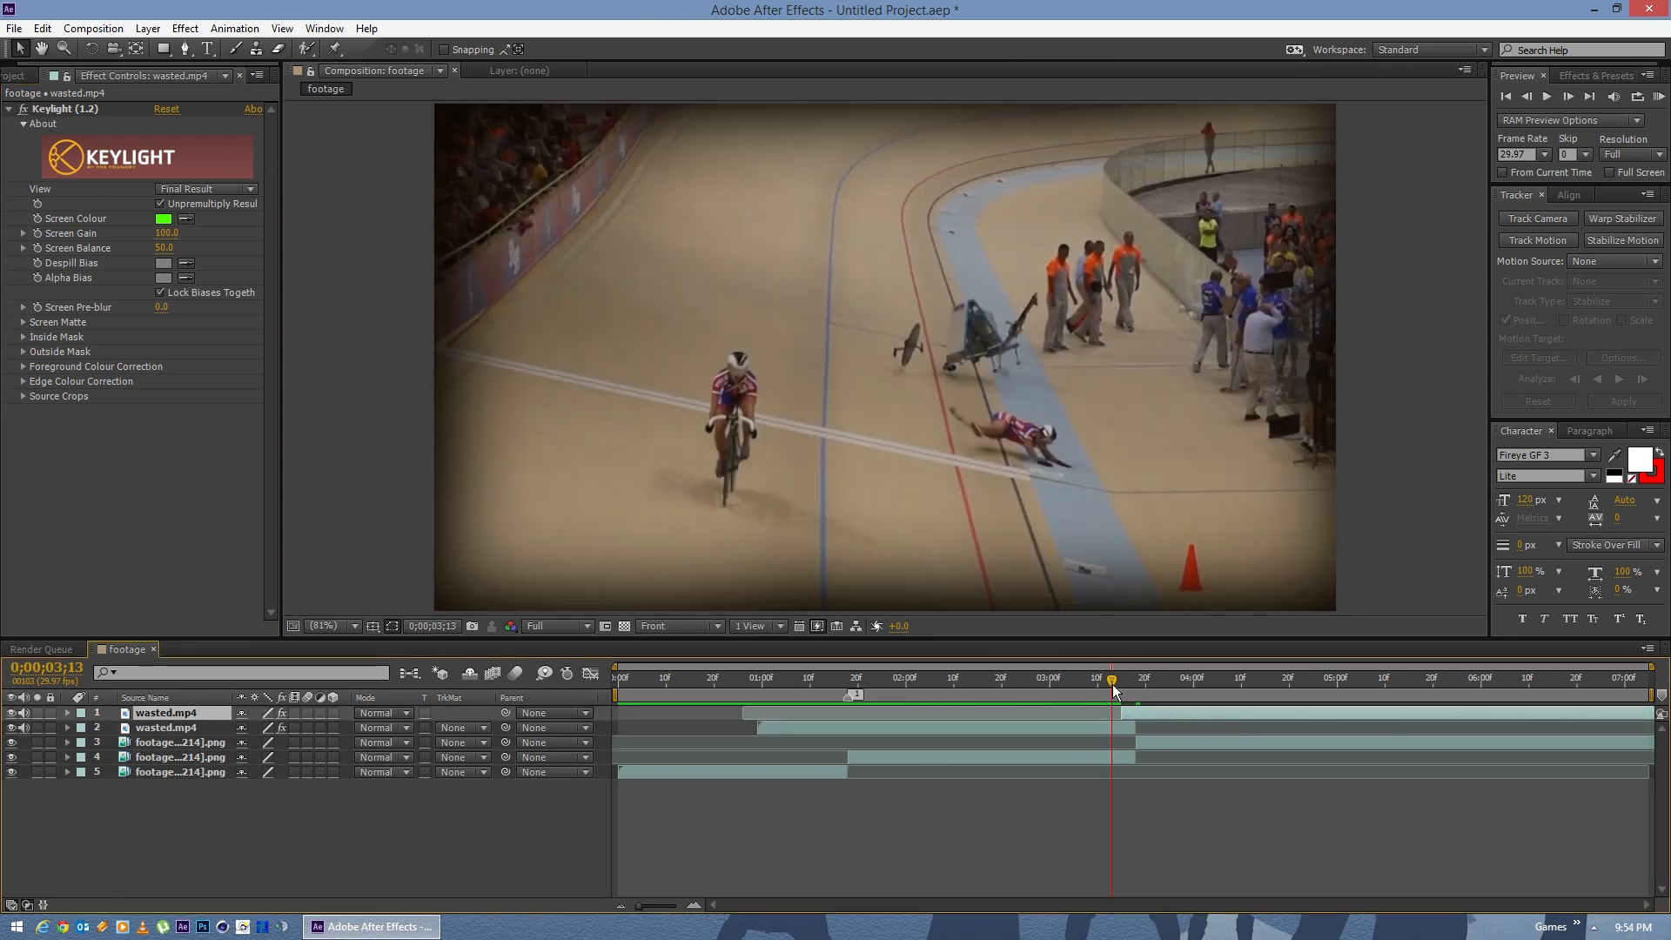
# Step: Slide the second wasted.mp4 part earlier so the title shows at 0;00;03;18, and trim off its portion before that frame
pyautogui.moveTo(1118, 682)
pyautogui.mouseDown()
pyautogui.moveTo(1139, 686)
pyautogui.moveTo(1151, 717)
pyautogui.moveTo(1128, 713)
pyautogui.moveTo(1209, 712)
pyautogui.moveTo(1135, 687)
pyautogui.mouseUp()
pyautogui.click(1060, 680)
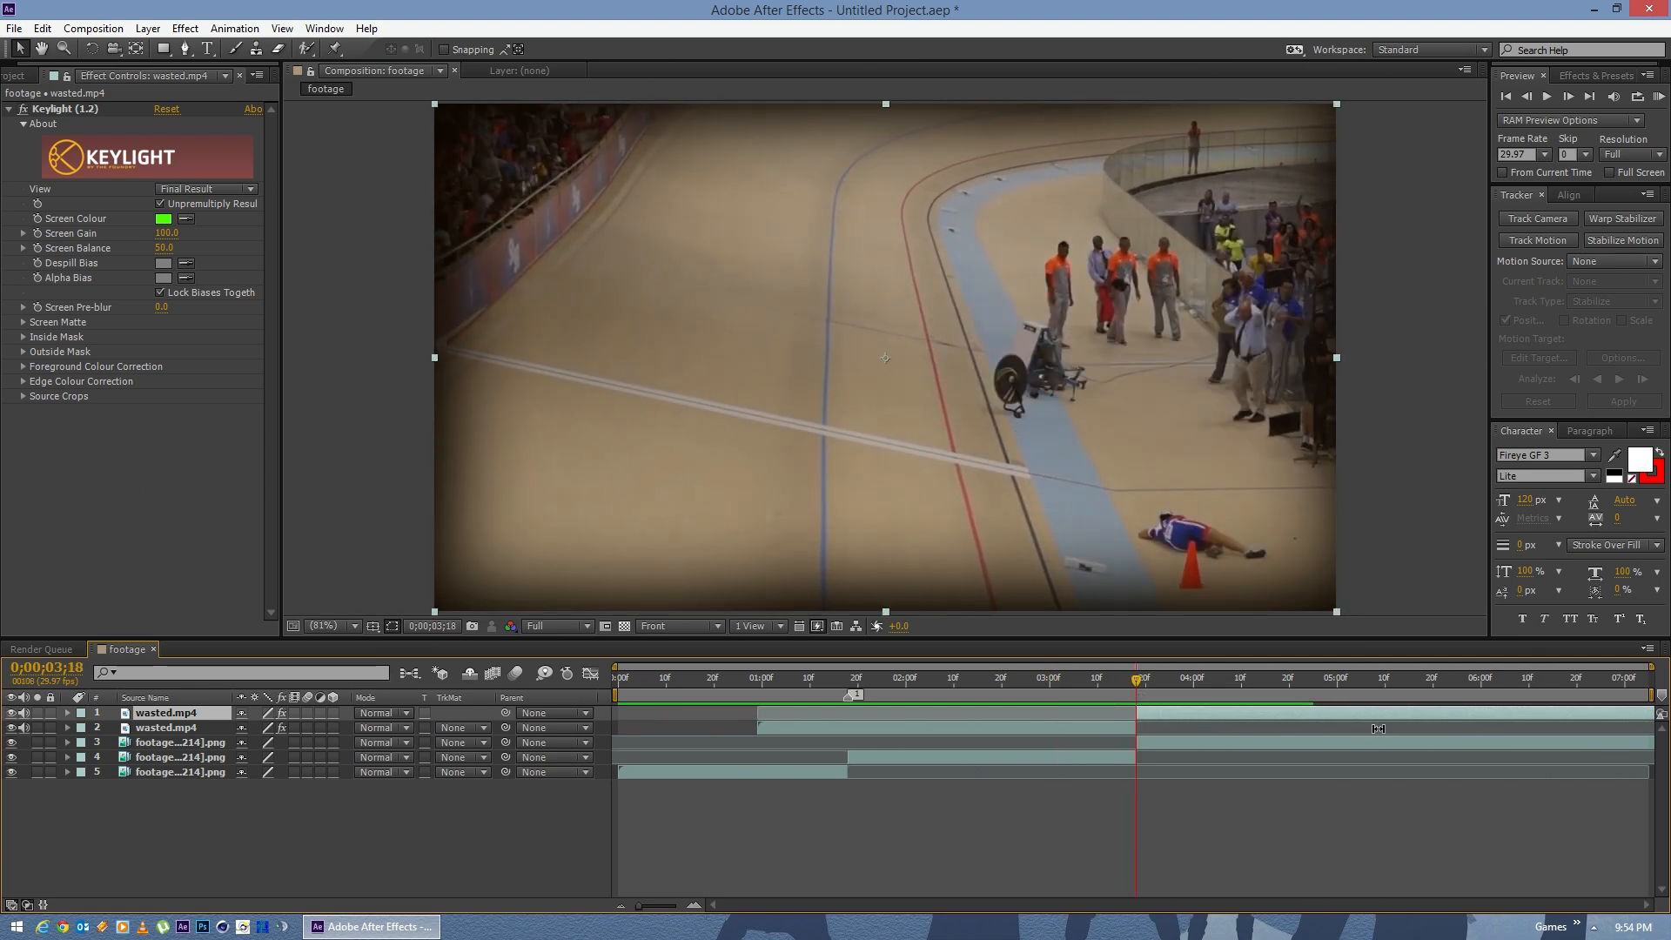
pyautogui.moveTo(1396, 711); pyautogui.dragTo(1341, 714)
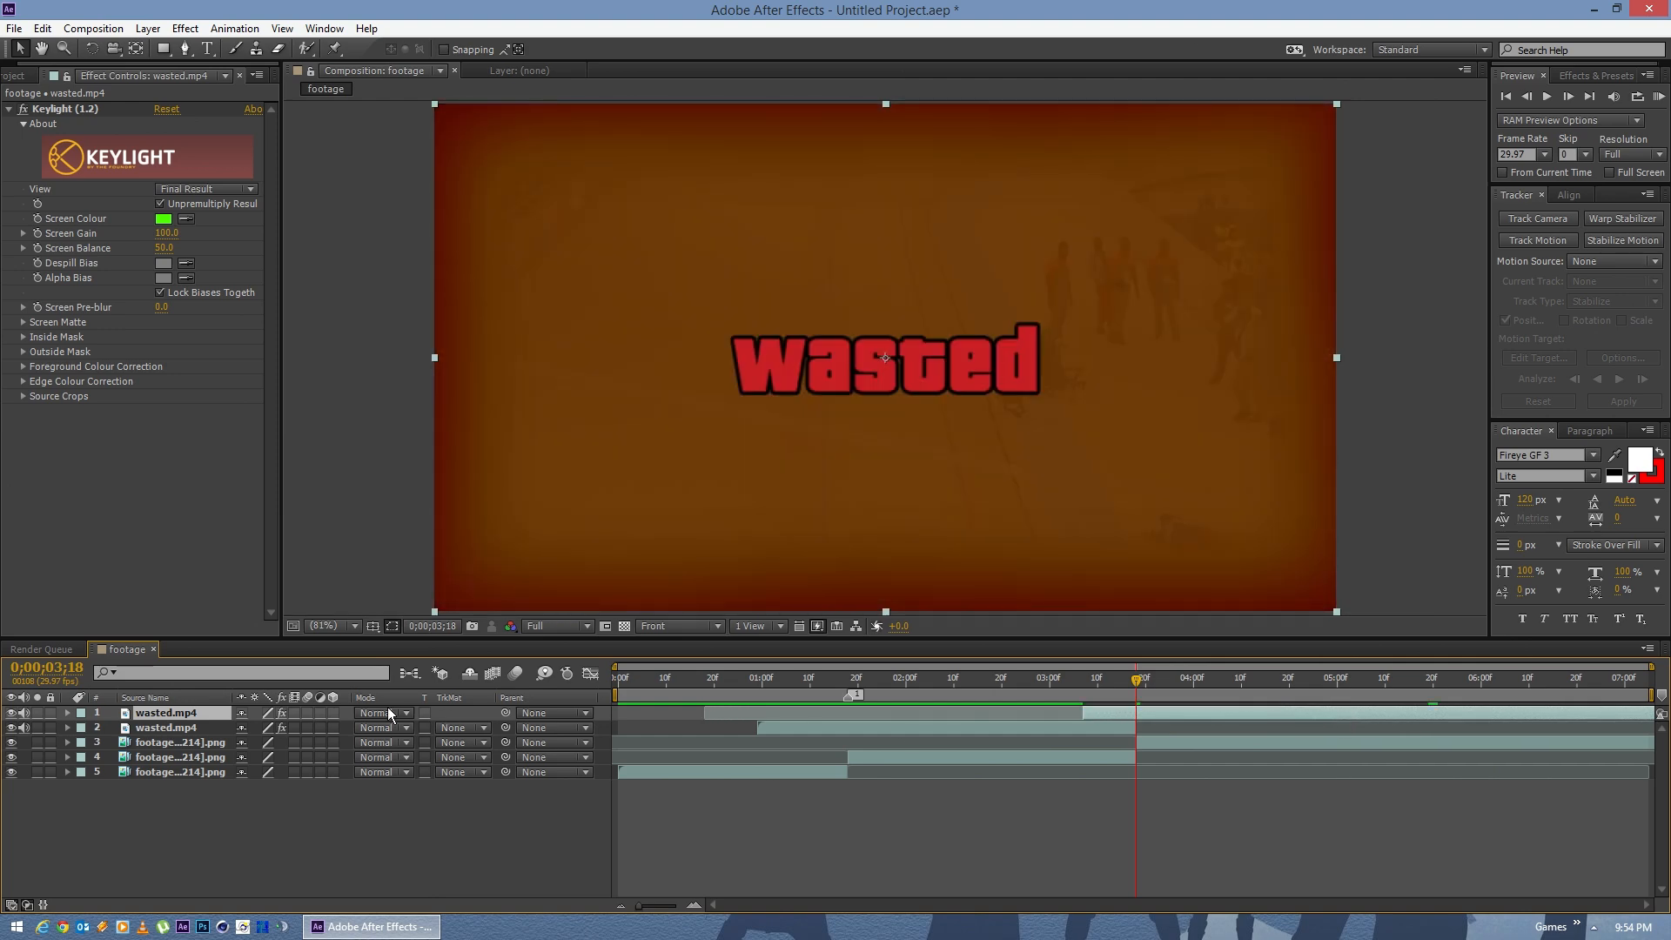
pyautogui.hotkey('ctrl', 'shift', 'd')
pyautogui.click(181, 728)
pyautogui.press('Delete')
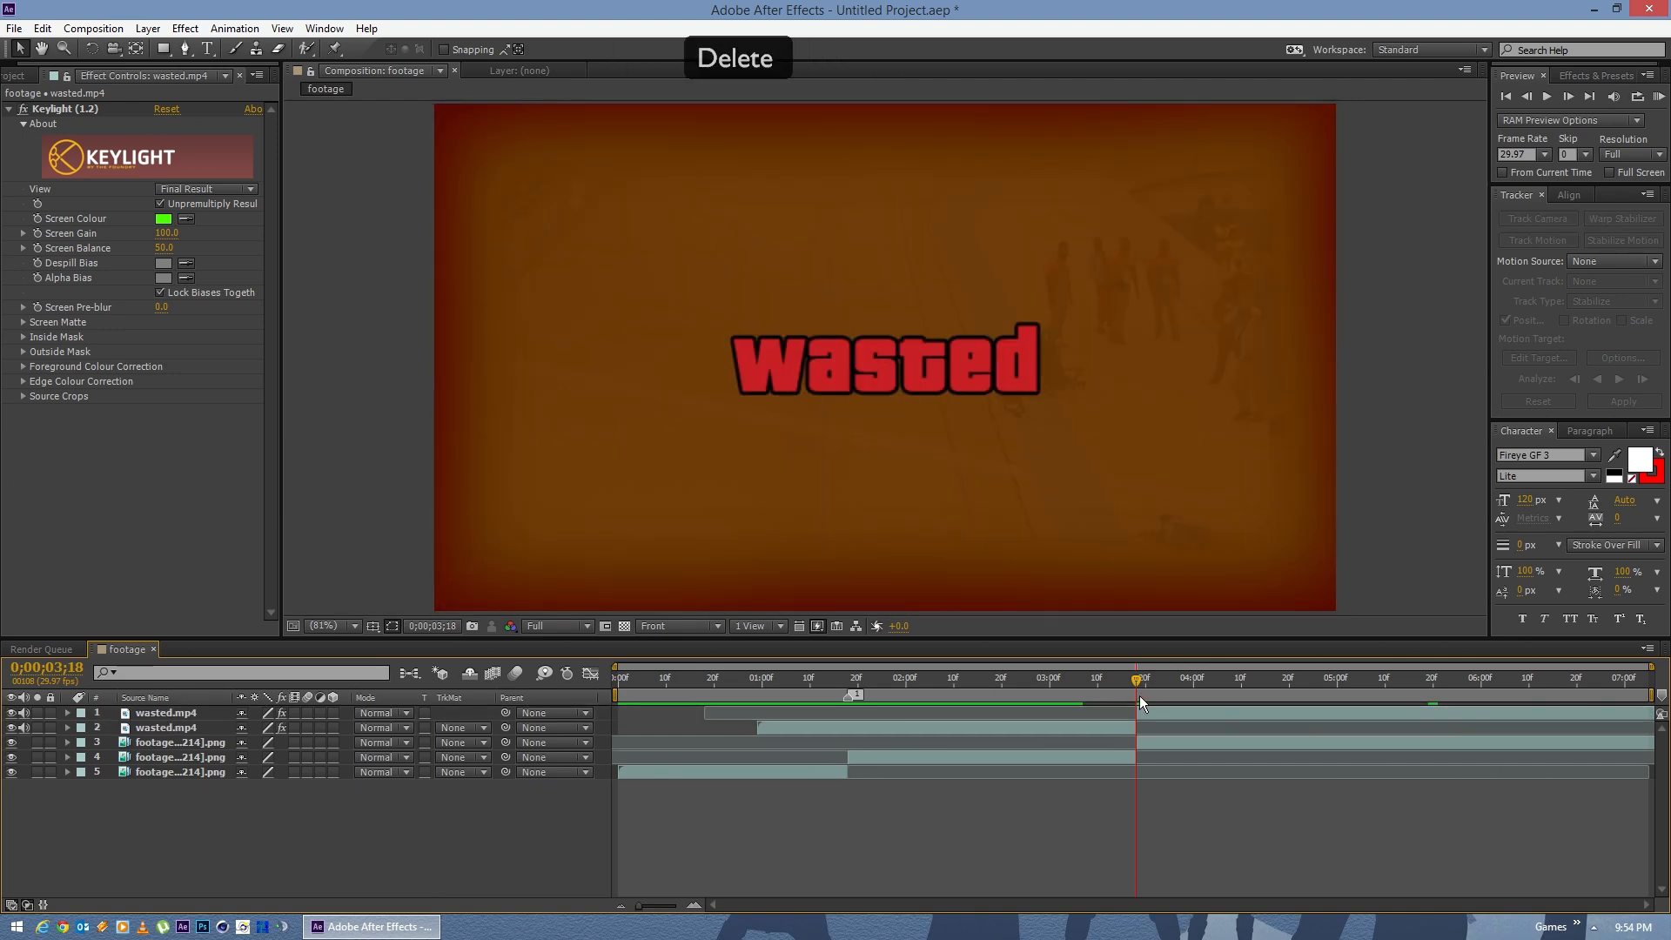
# Step: Play back the crash from about 0;00;01;02 and return to the cut at 0;00;03;18 to check the title's sync
pyautogui.moveTo(1130, 681); pyautogui.dragTo(783, 682)
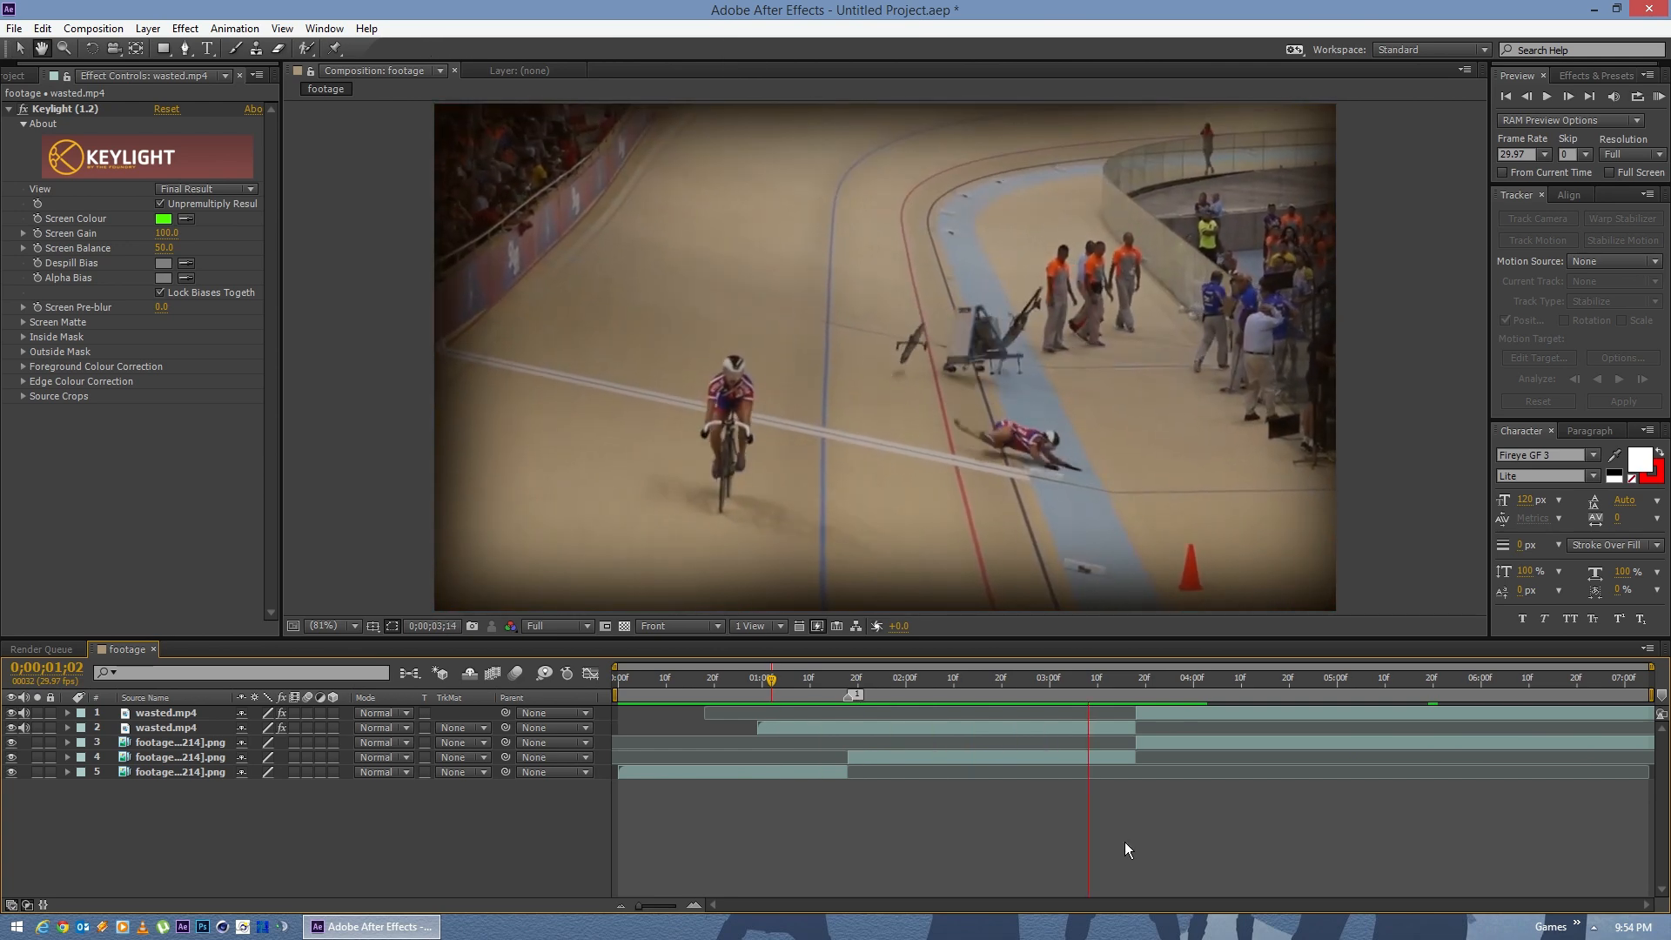
pyautogui.click(841, 678)
pyautogui.moveTo(840, 676); pyautogui.dragTo(869, 677)
pyautogui.click(1132, 686)
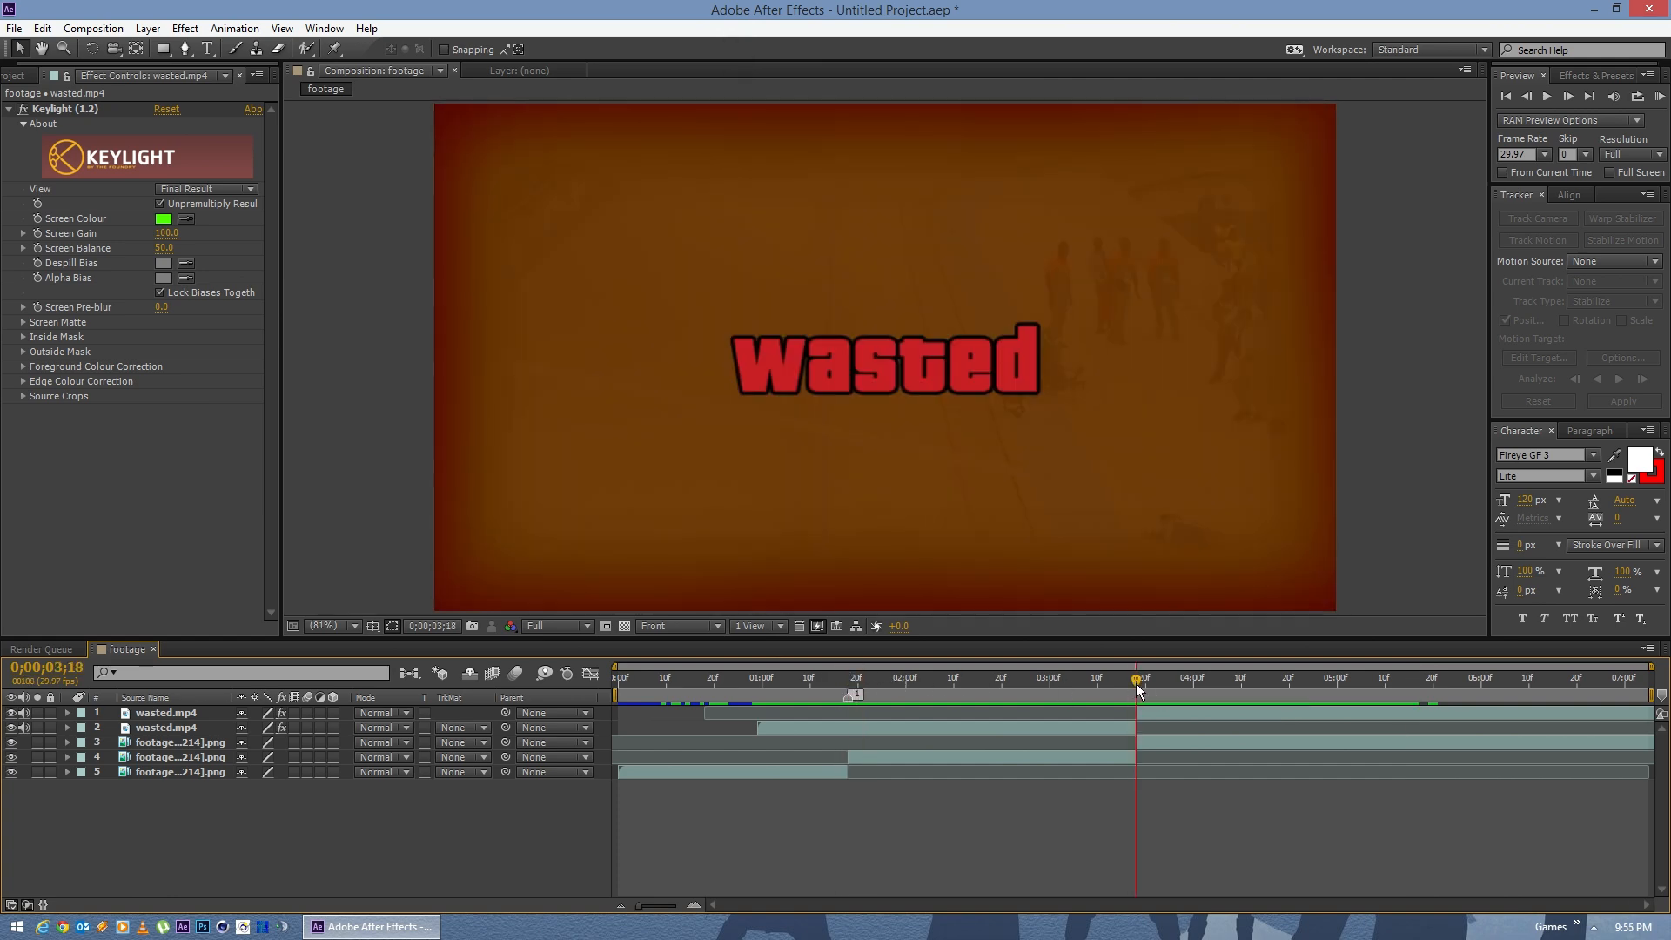
# Step: Try sliding the second wasted.mp4 part earlier so its title shows at 0;00;03;08, and undo the move
pyautogui.moveTo(1143, 687); pyautogui.dragTo(968, 684)
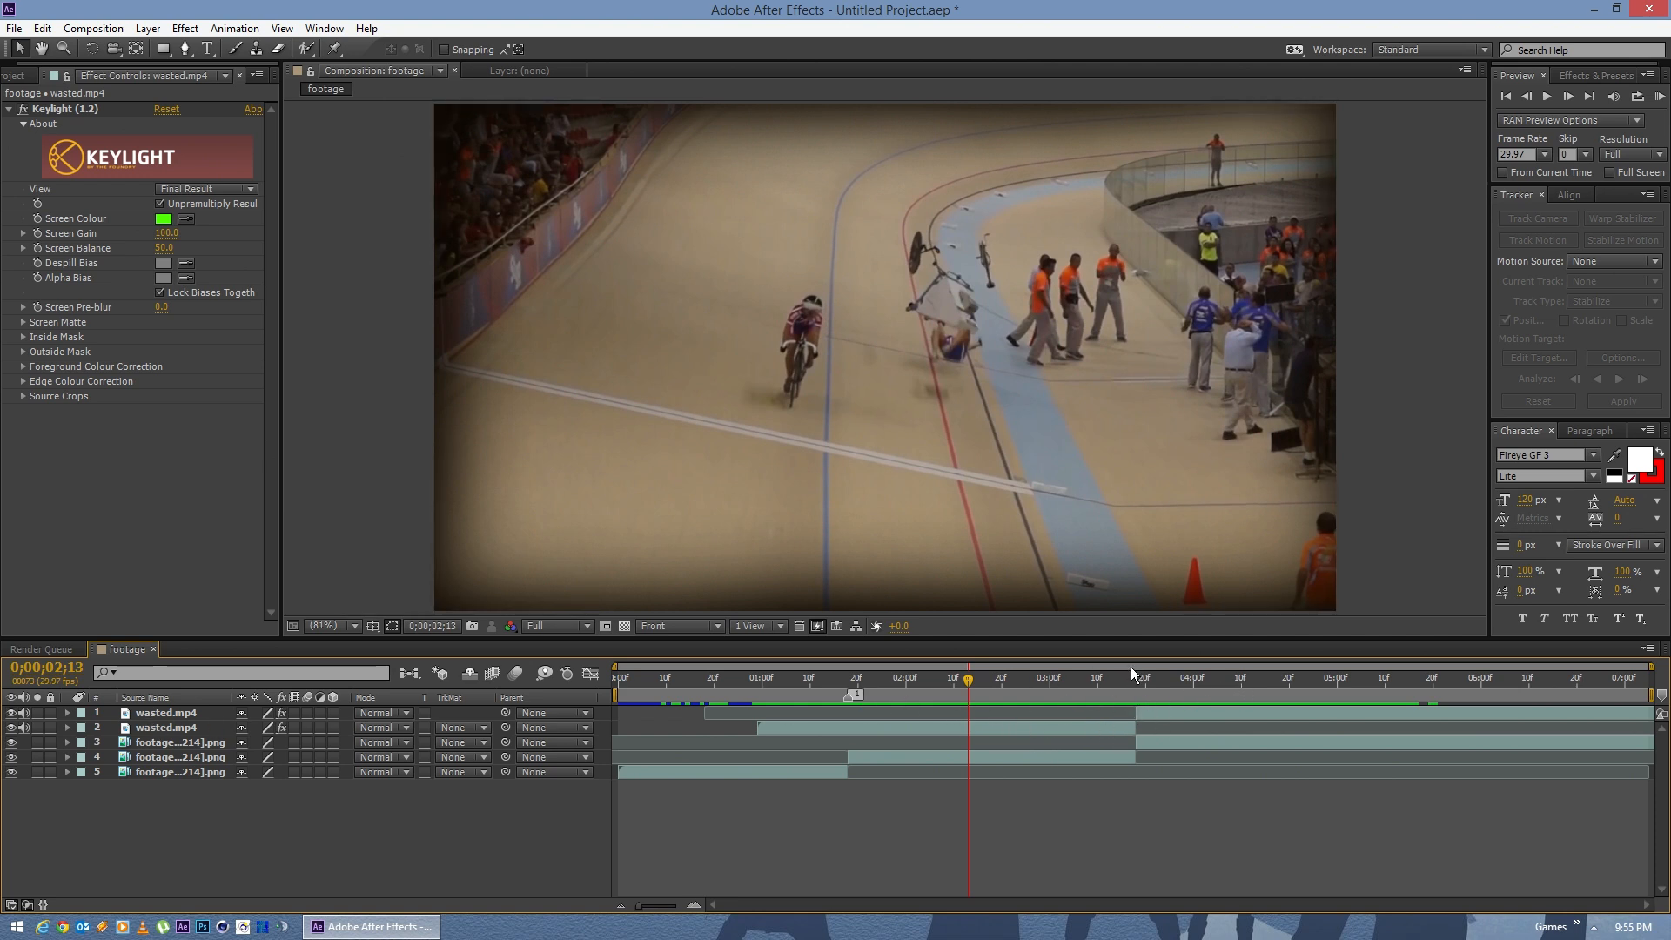
pyautogui.click(191, 729)
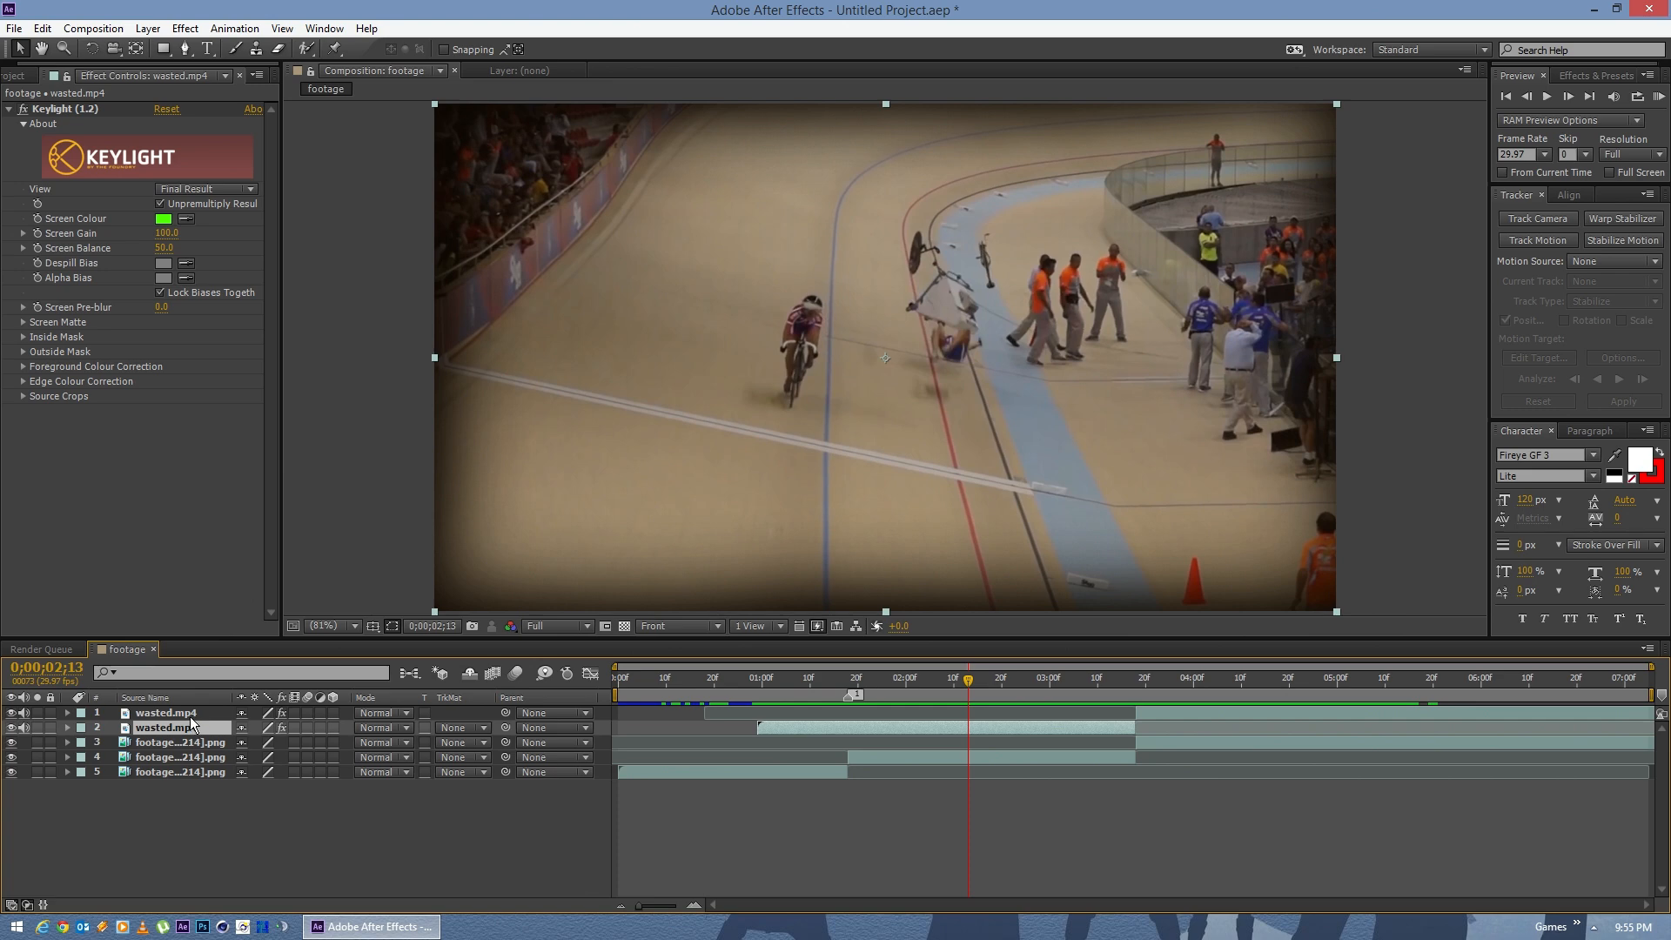
pyautogui.click(187, 714)
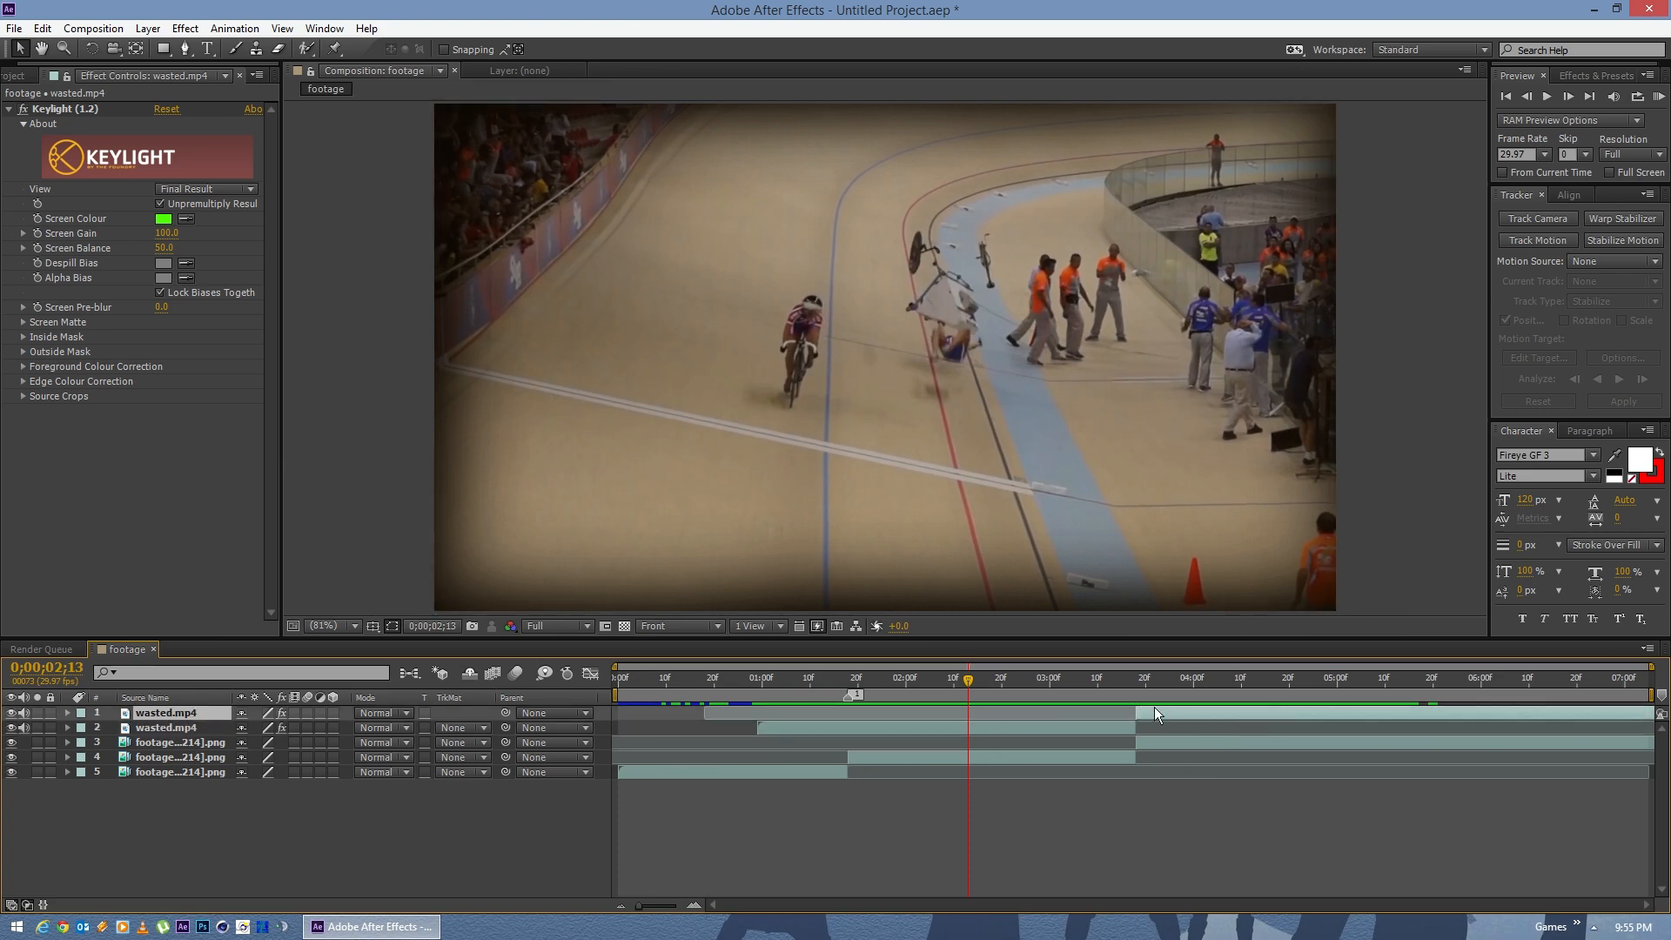
pyautogui.moveTo(1132, 682); pyautogui.dragTo(1089, 682)
pyautogui.moveTo(1247, 715); pyautogui.dragTo(1180, 717)
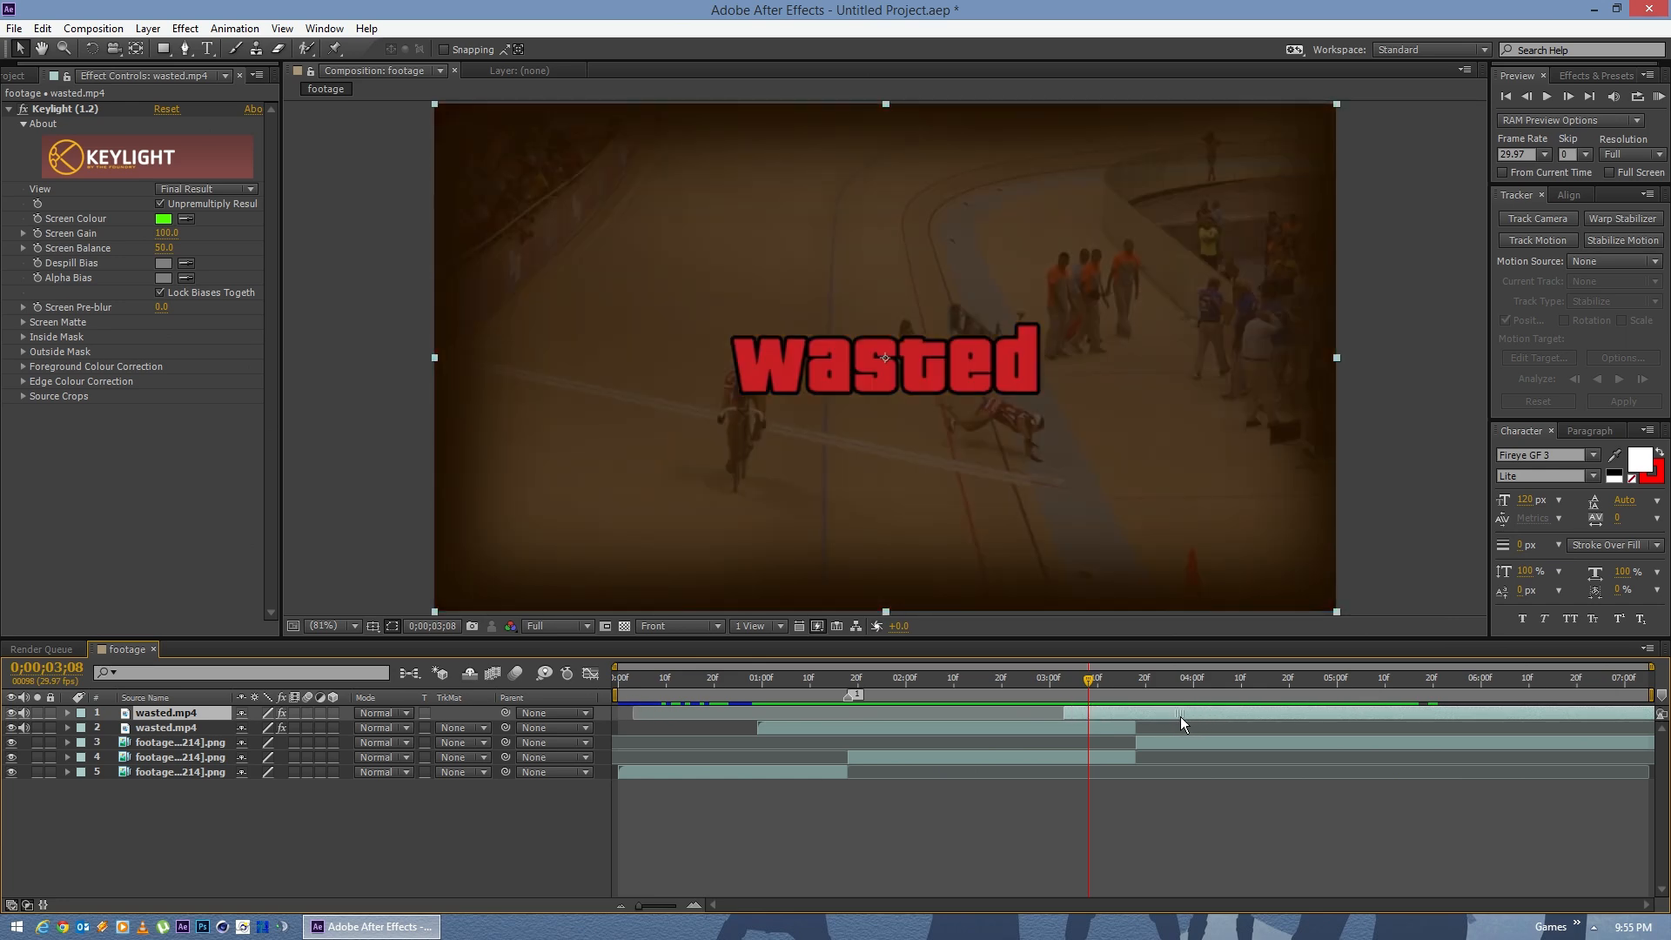
pyautogui.hotkey('ctrl', 'z')
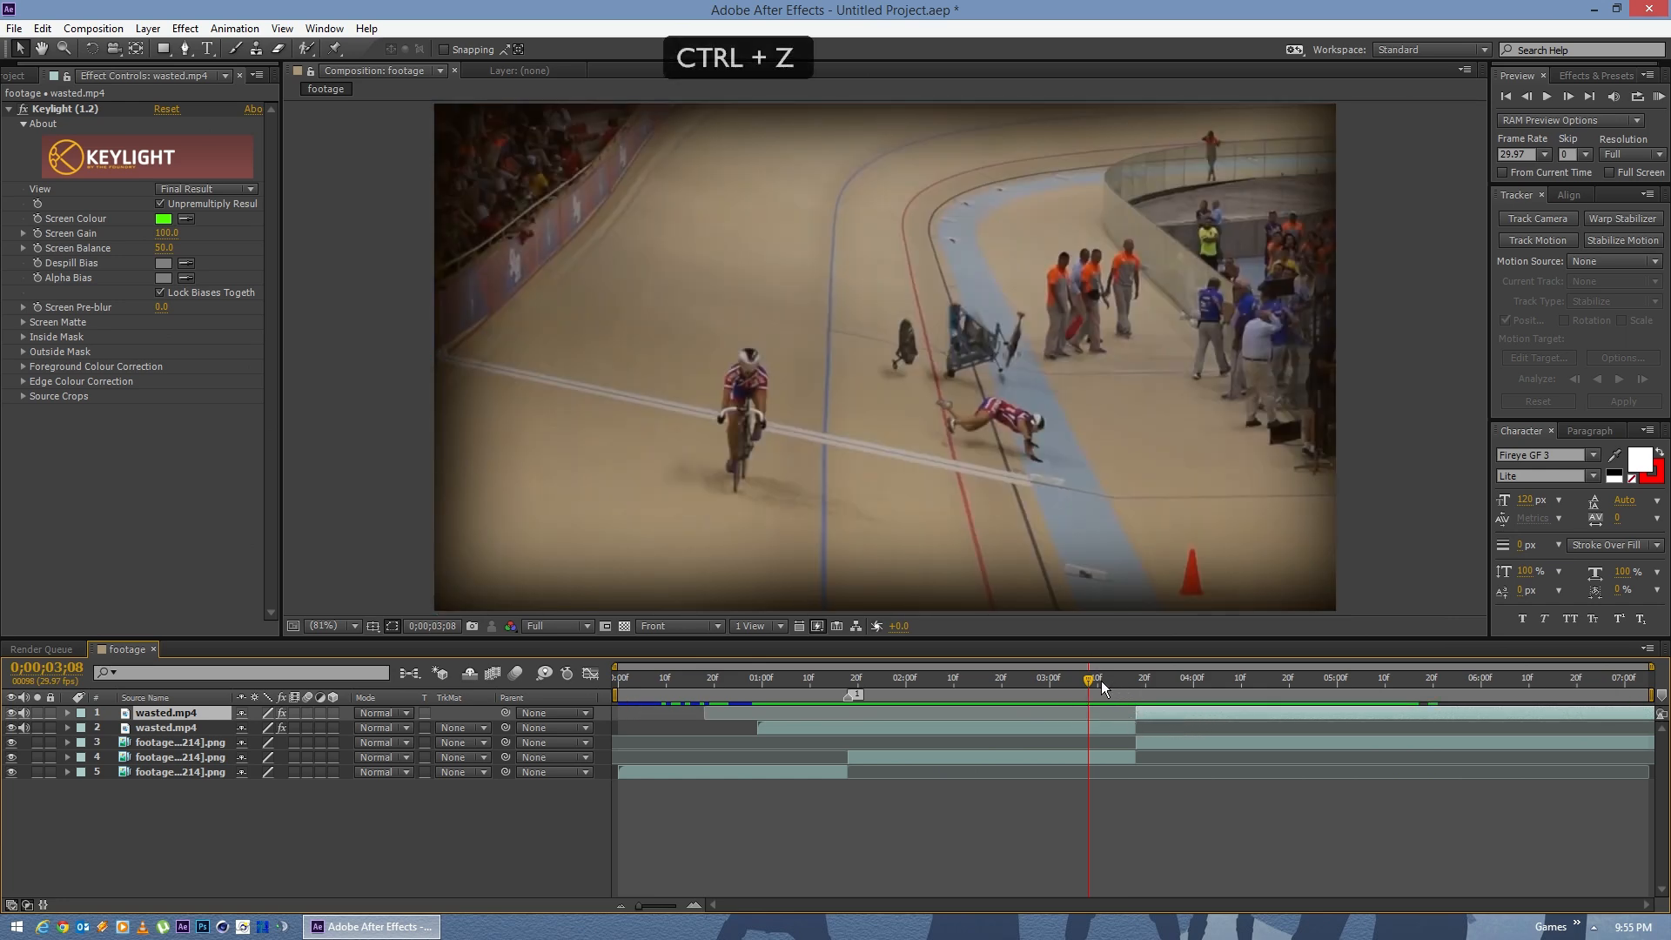
# Step: Play back the crash from 0;00;03;08 and from 0;00;01;05, and return to the cut at 0;00;03;18
pyautogui.press('space')
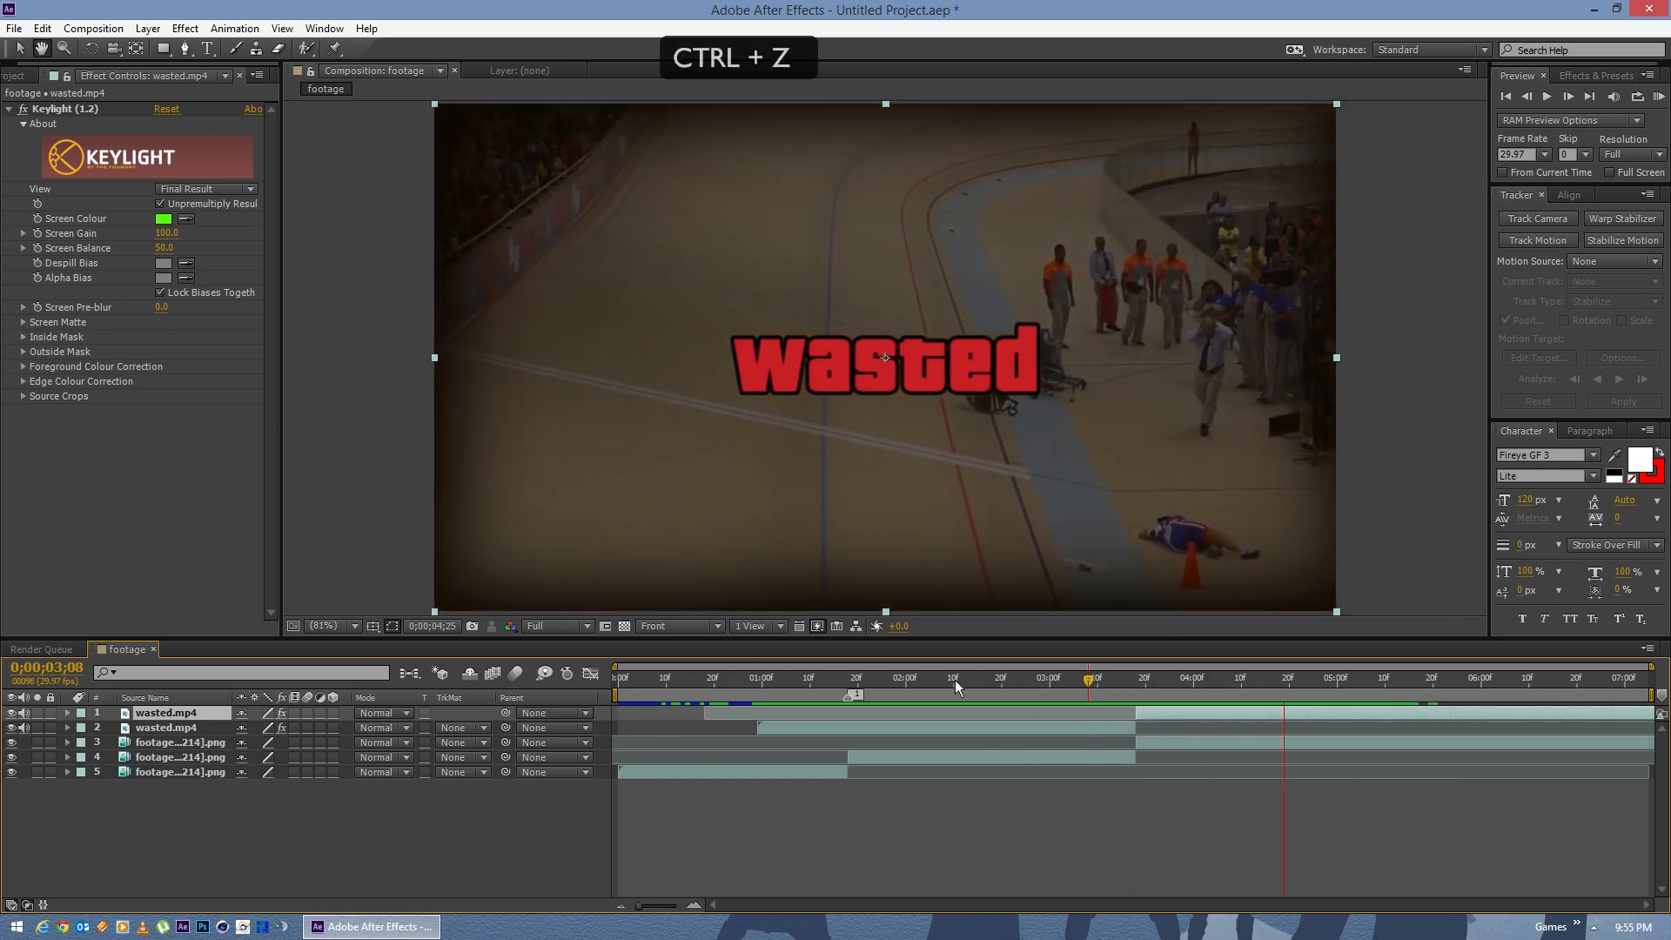
pyautogui.press('space')
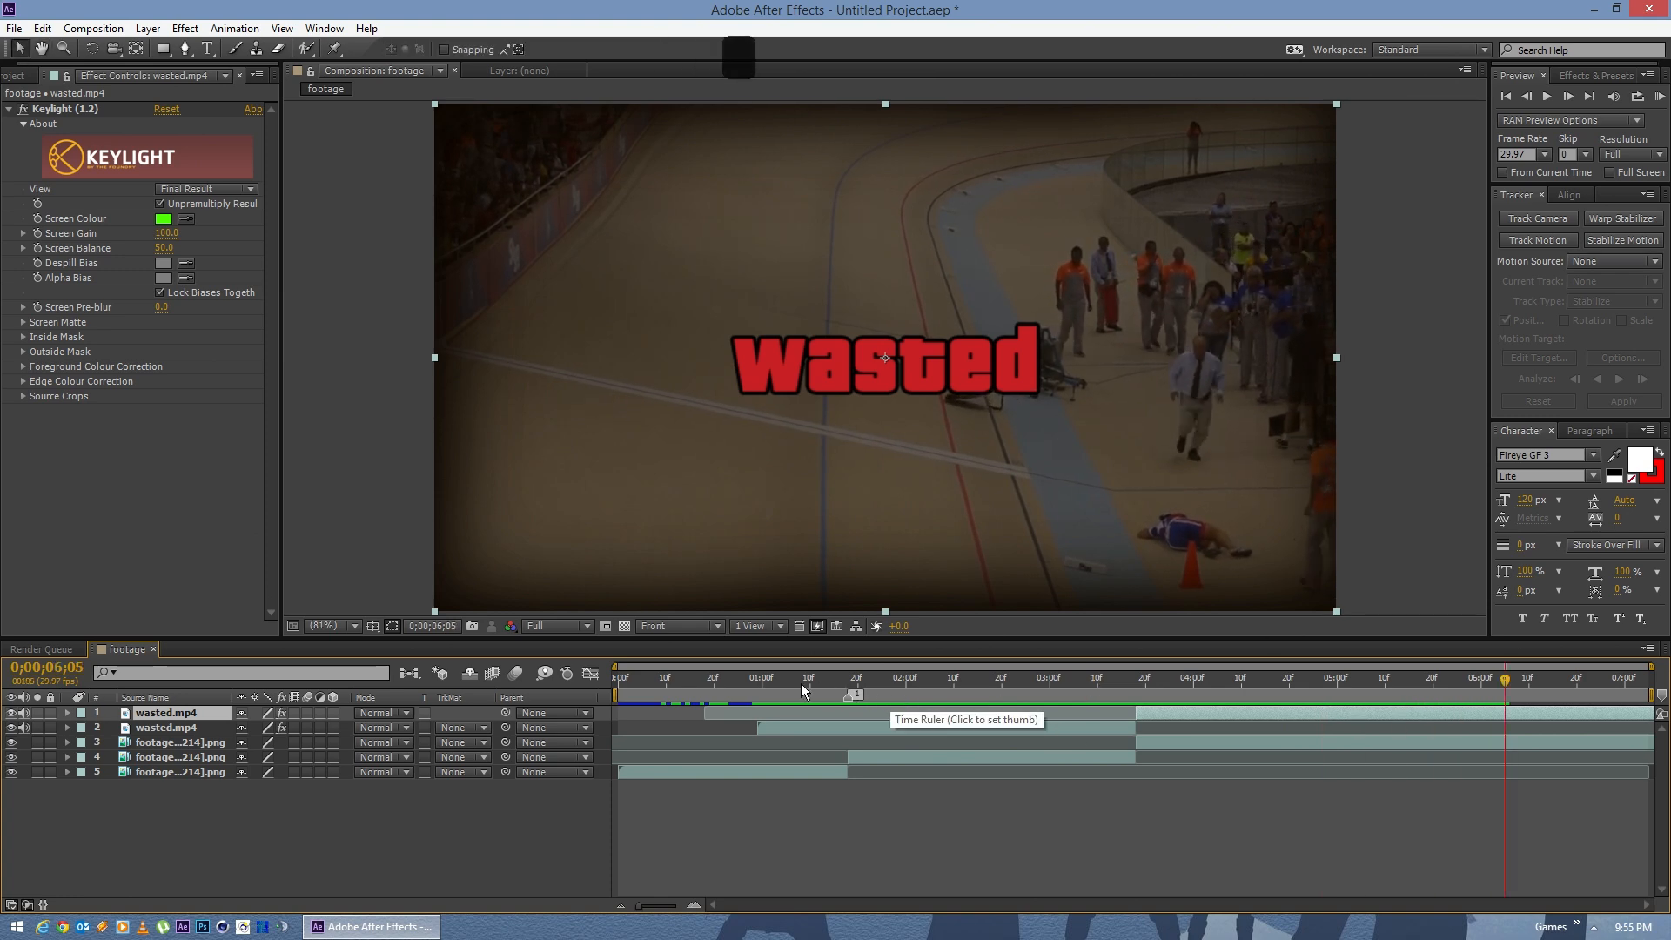
pyautogui.click(788, 682)
pyautogui.press('space')
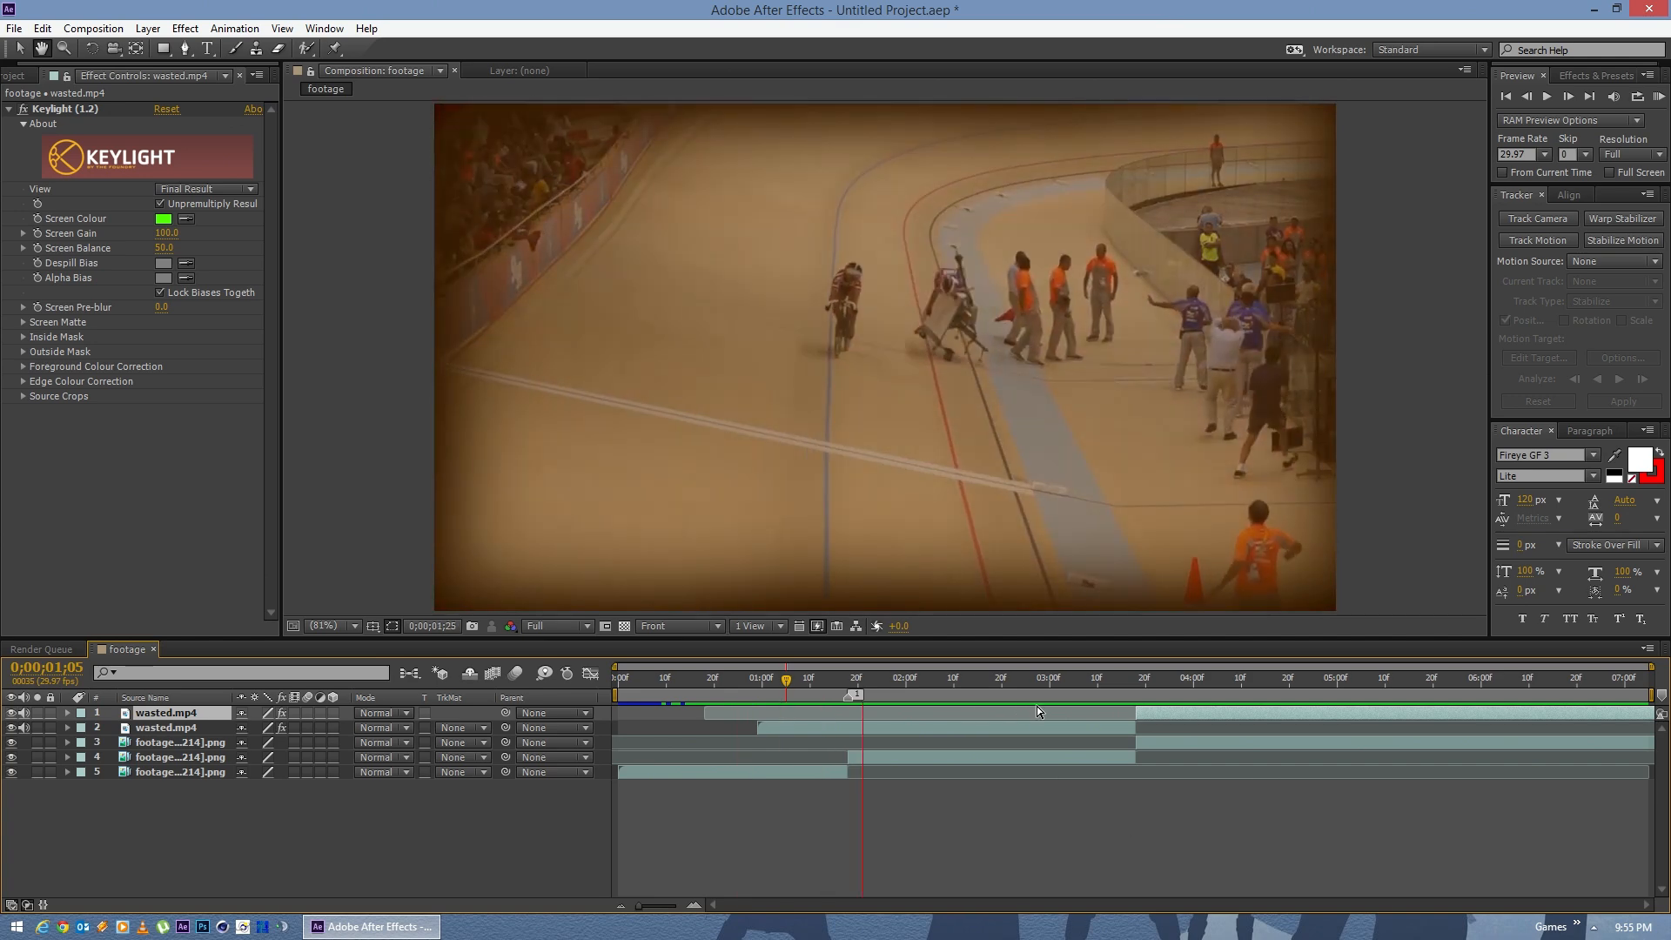
pyautogui.press('space')
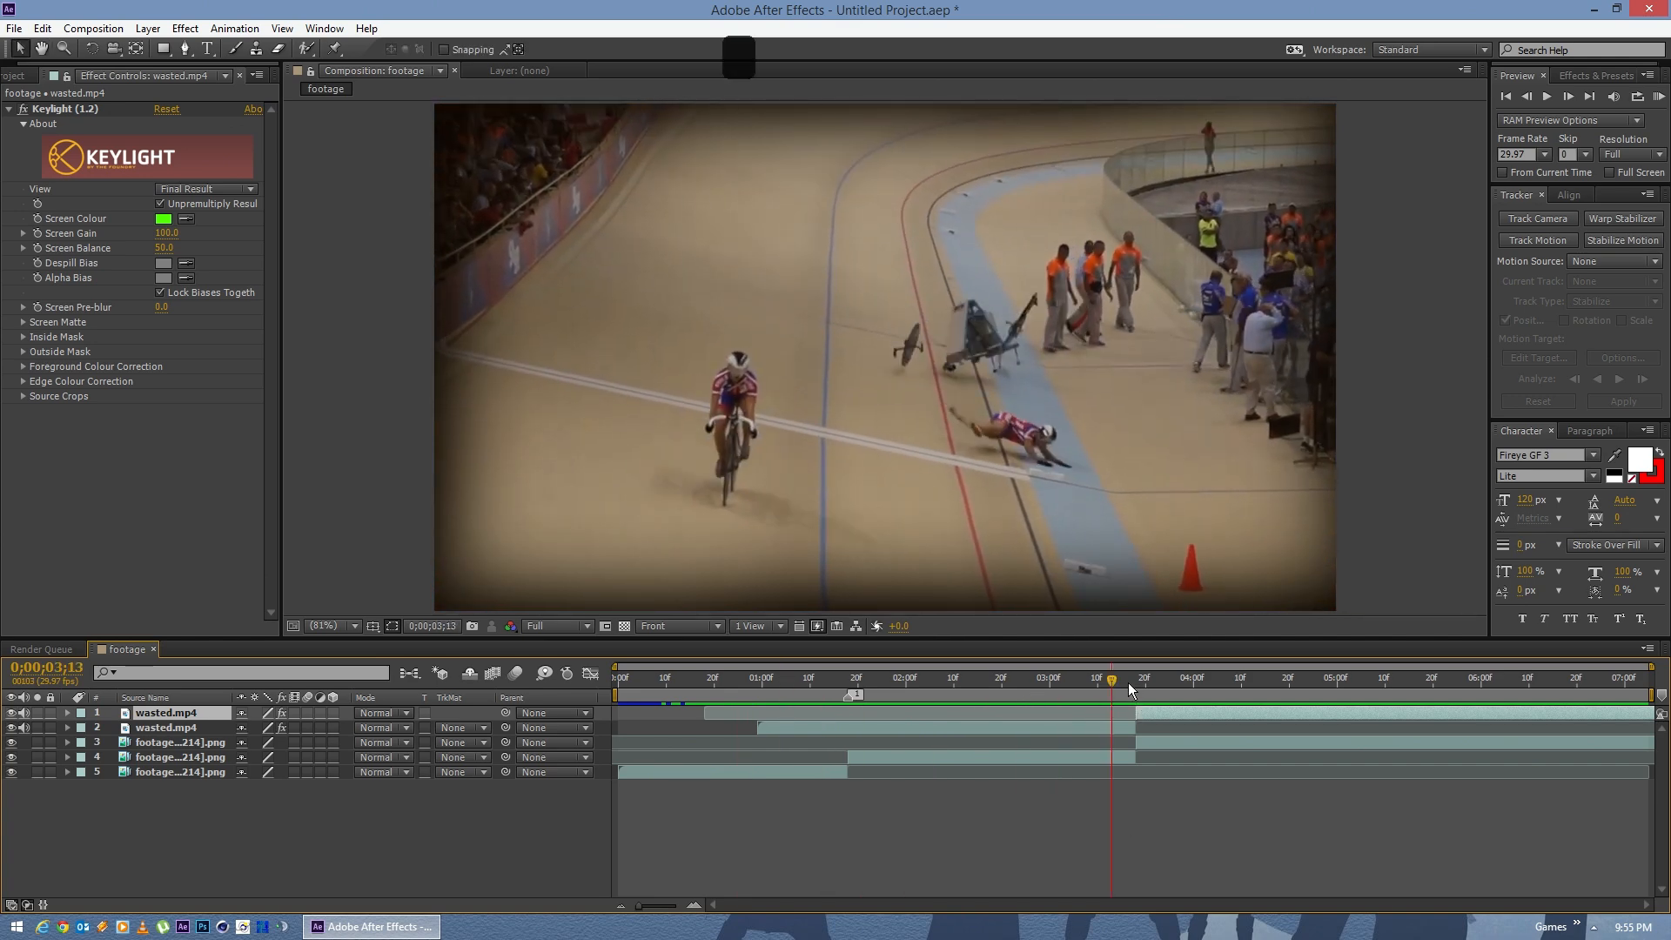
pyautogui.moveTo(1127, 682)
pyautogui.mouseDown()
pyautogui.moveTo(1263, 687)
pyautogui.moveTo(1120, 686)
pyautogui.moveTo(1135, 685)
pyautogui.mouseUp()
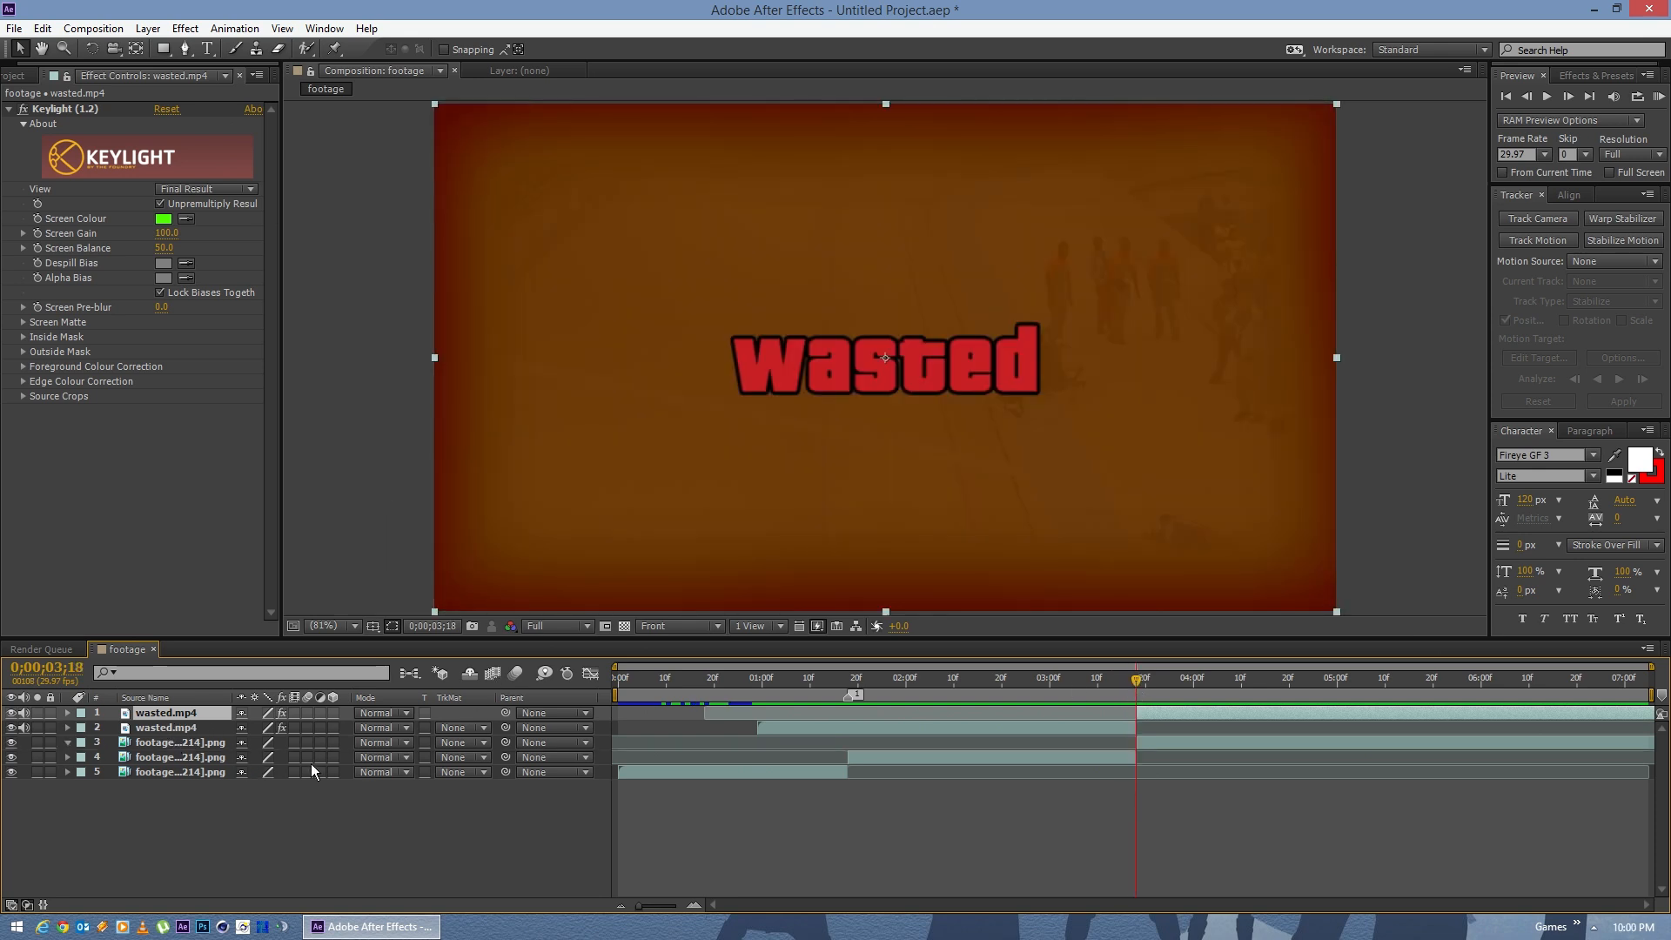
# Step: Apply CC Radial Fast Blur to the footage part that starts at 0;00;03;18
pyautogui.click(171, 745)
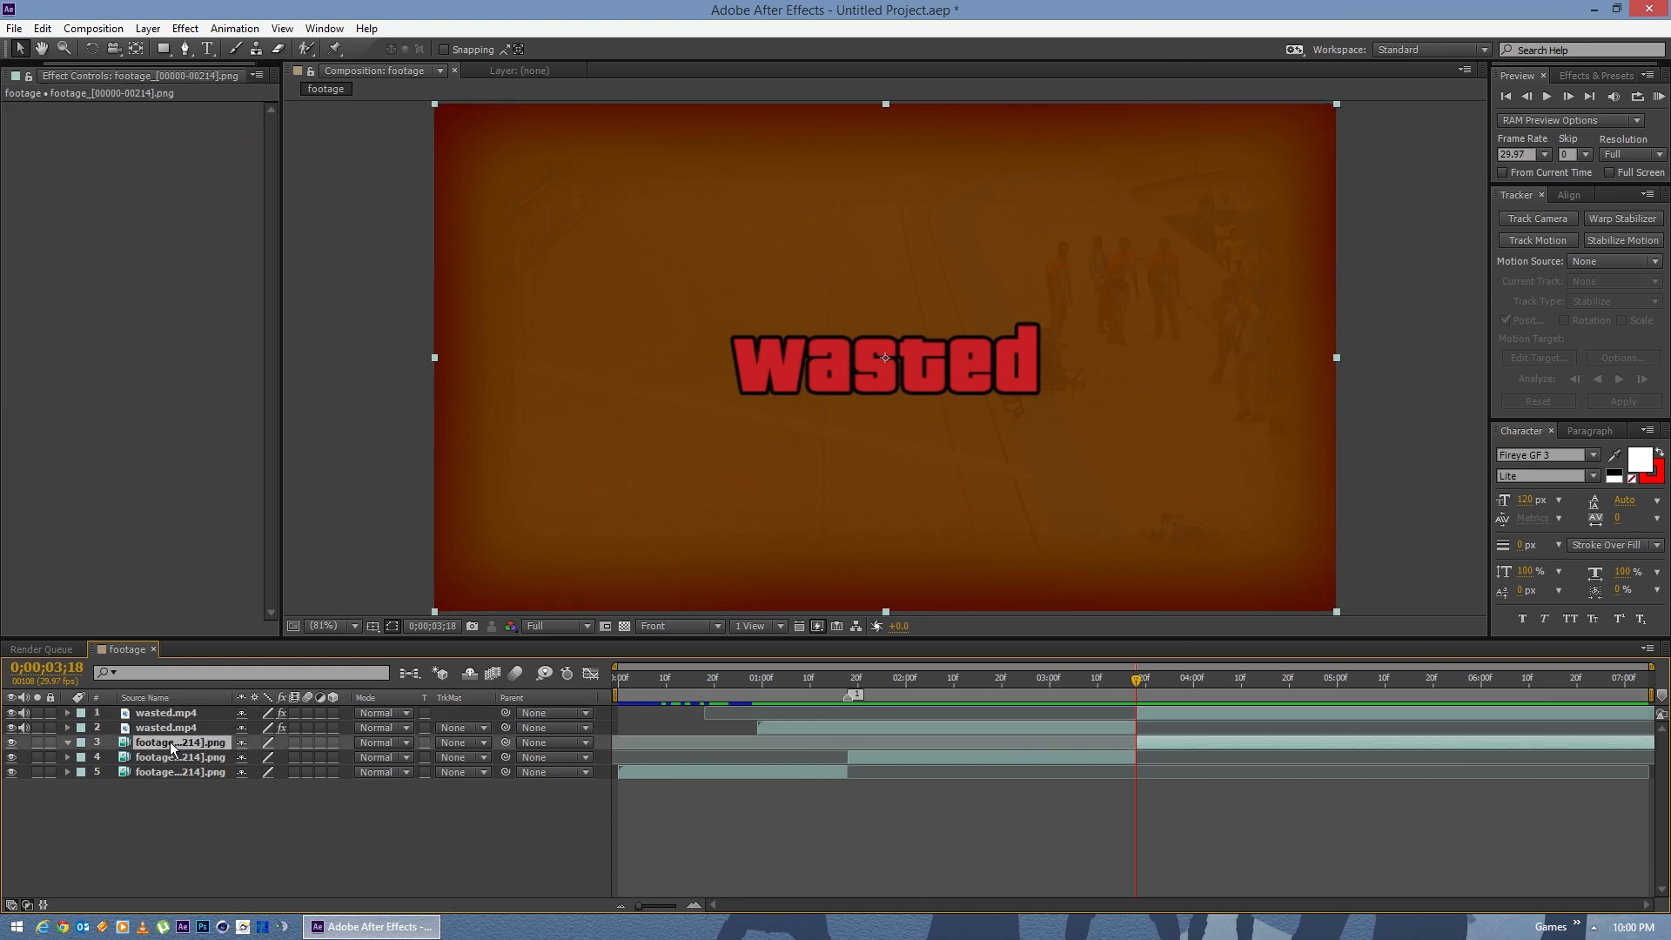
pyautogui.rightClick(99, 196)
pyautogui.moveTo(266, 251)
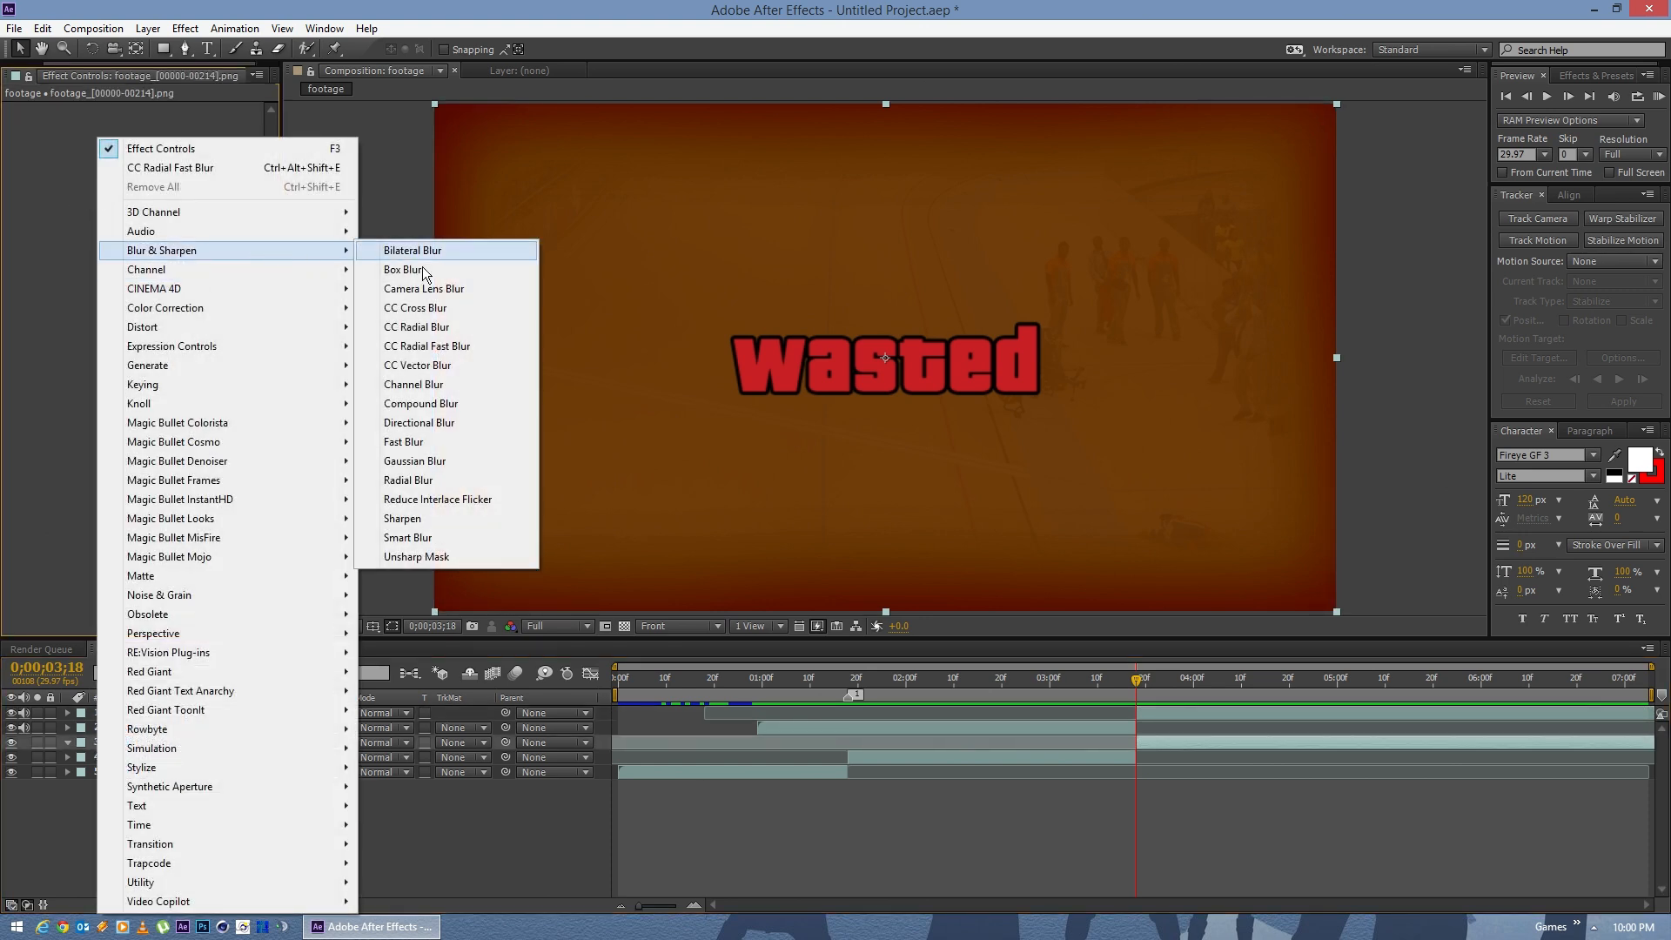
pyautogui.click(494, 345)
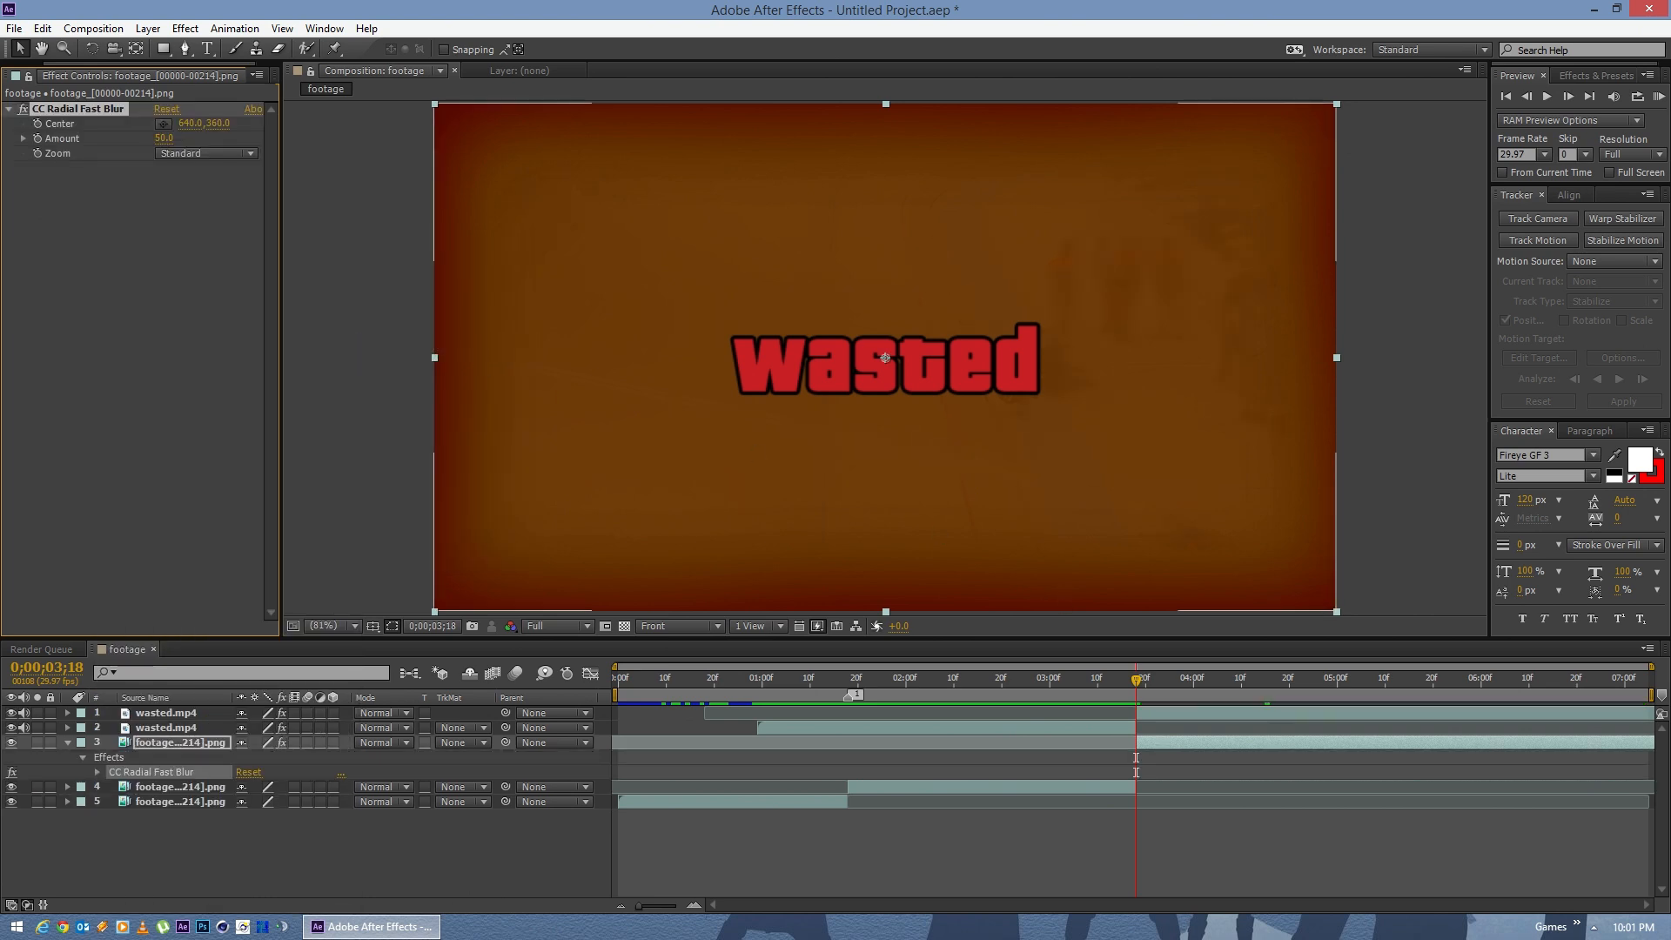
# Step: Hide both wasted.mp4 layers and centre the radial blur on the fallen cyclist at about 1067, 610
pyautogui.click(11, 727)
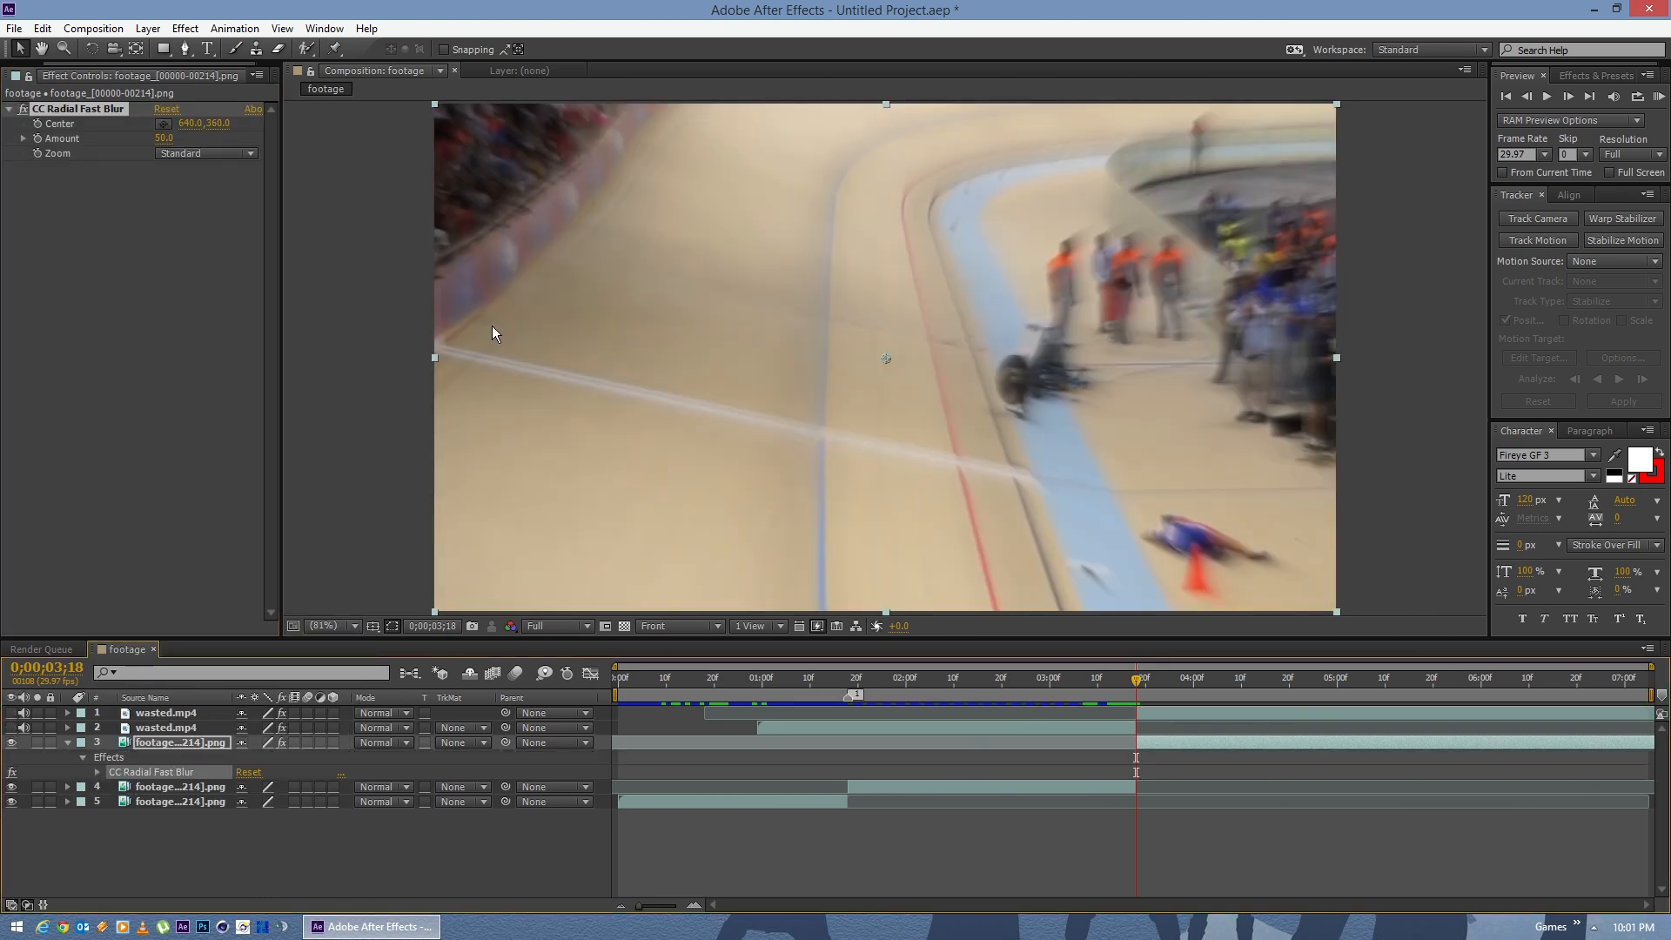
pyautogui.moveTo(173, 137); pyautogui.dragTo(186, 134)
pyautogui.click(163, 127)
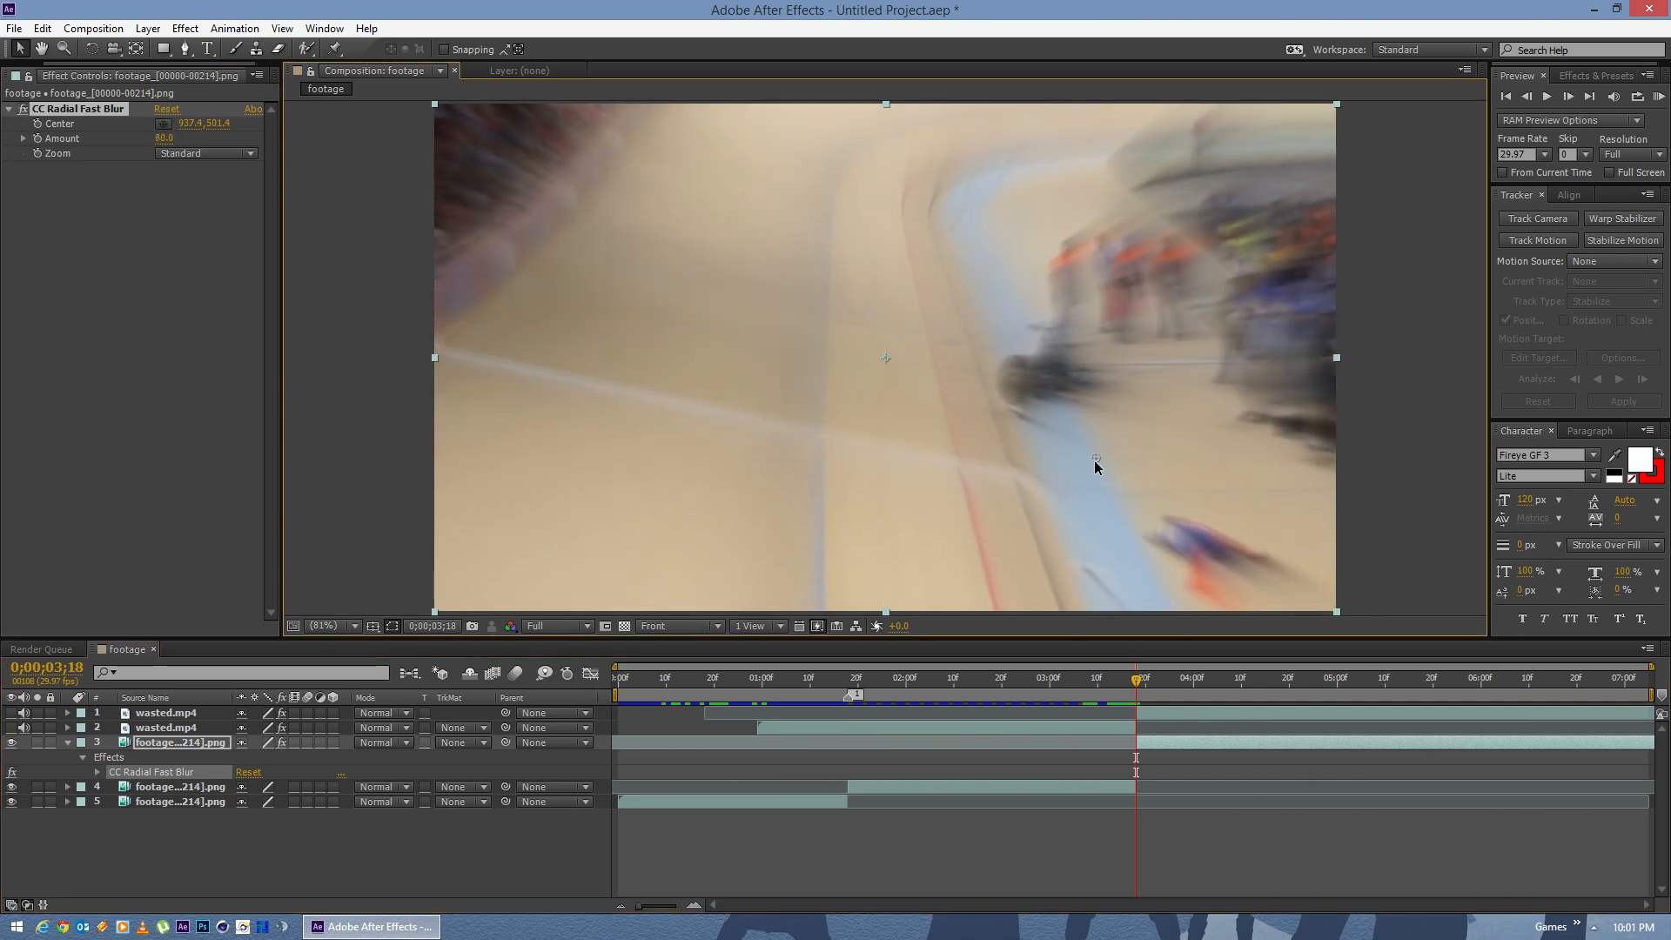
pyautogui.click(1132, 471)
pyautogui.moveTo(1135, 471); pyautogui.dragTo(1183, 537)
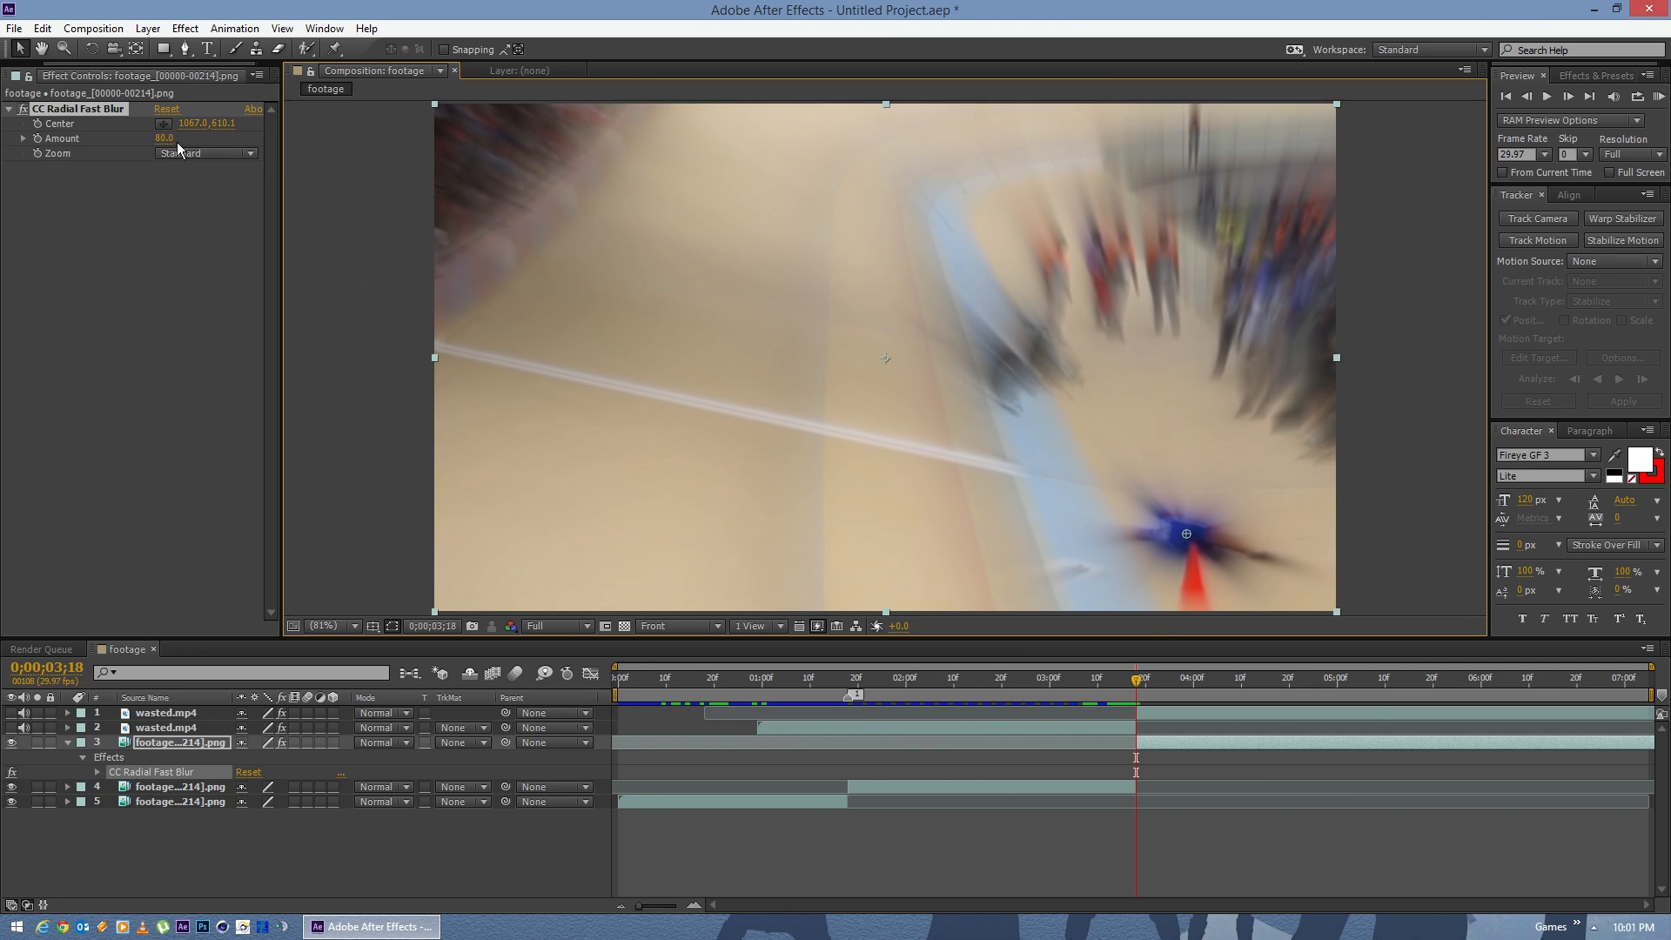
# Step: Keyframe the radial blur's Amount from 0 at 0;00;03;18 to 75 at 0;00;03;24
pyautogui.write('0')
pyautogui.press('KP_Enter')
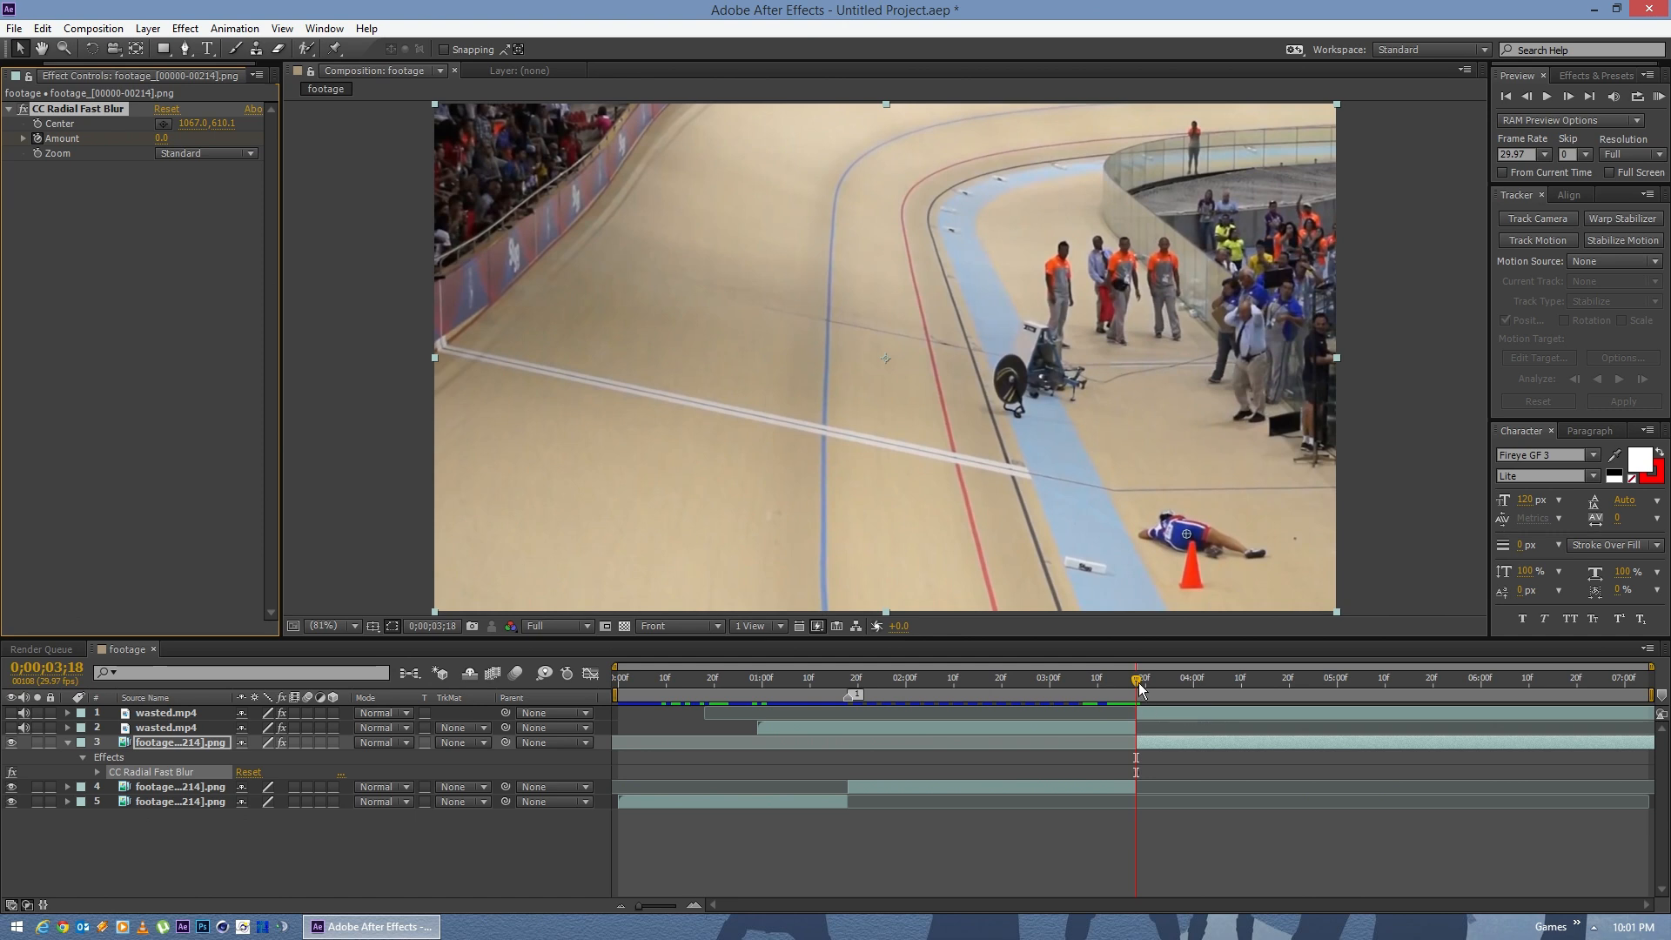
pyautogui.moveTo(1148, 685); pyautogui.dragTo(1162, 680)
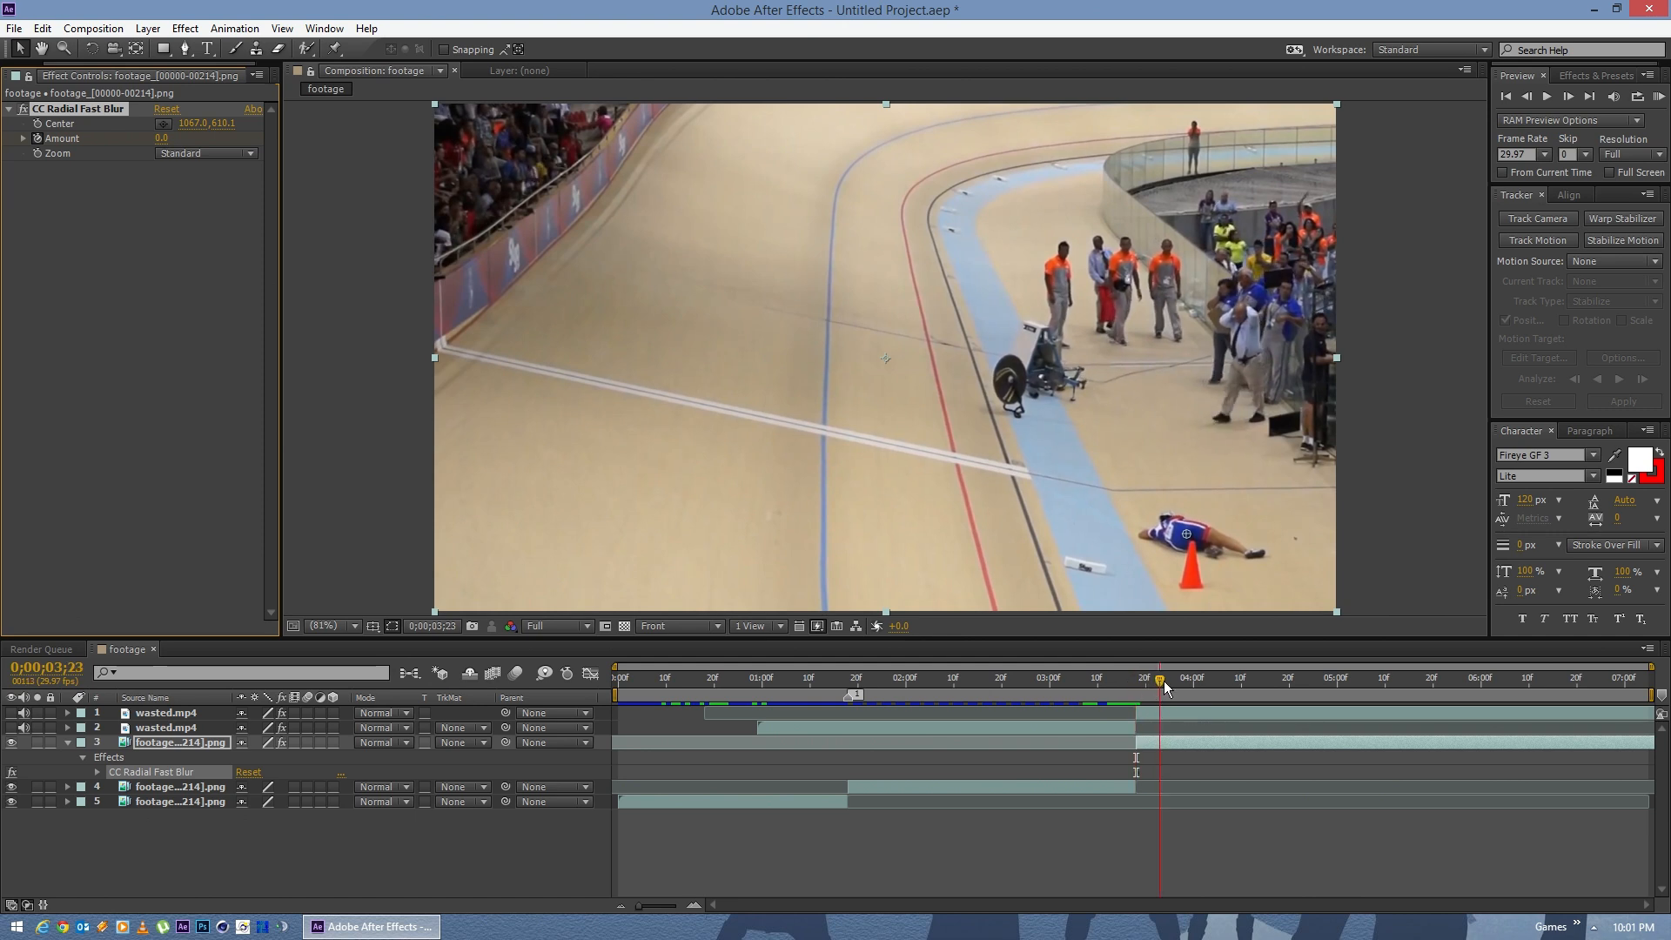
pyautogui.write('75')
pyautogui.press('KP_Enter')
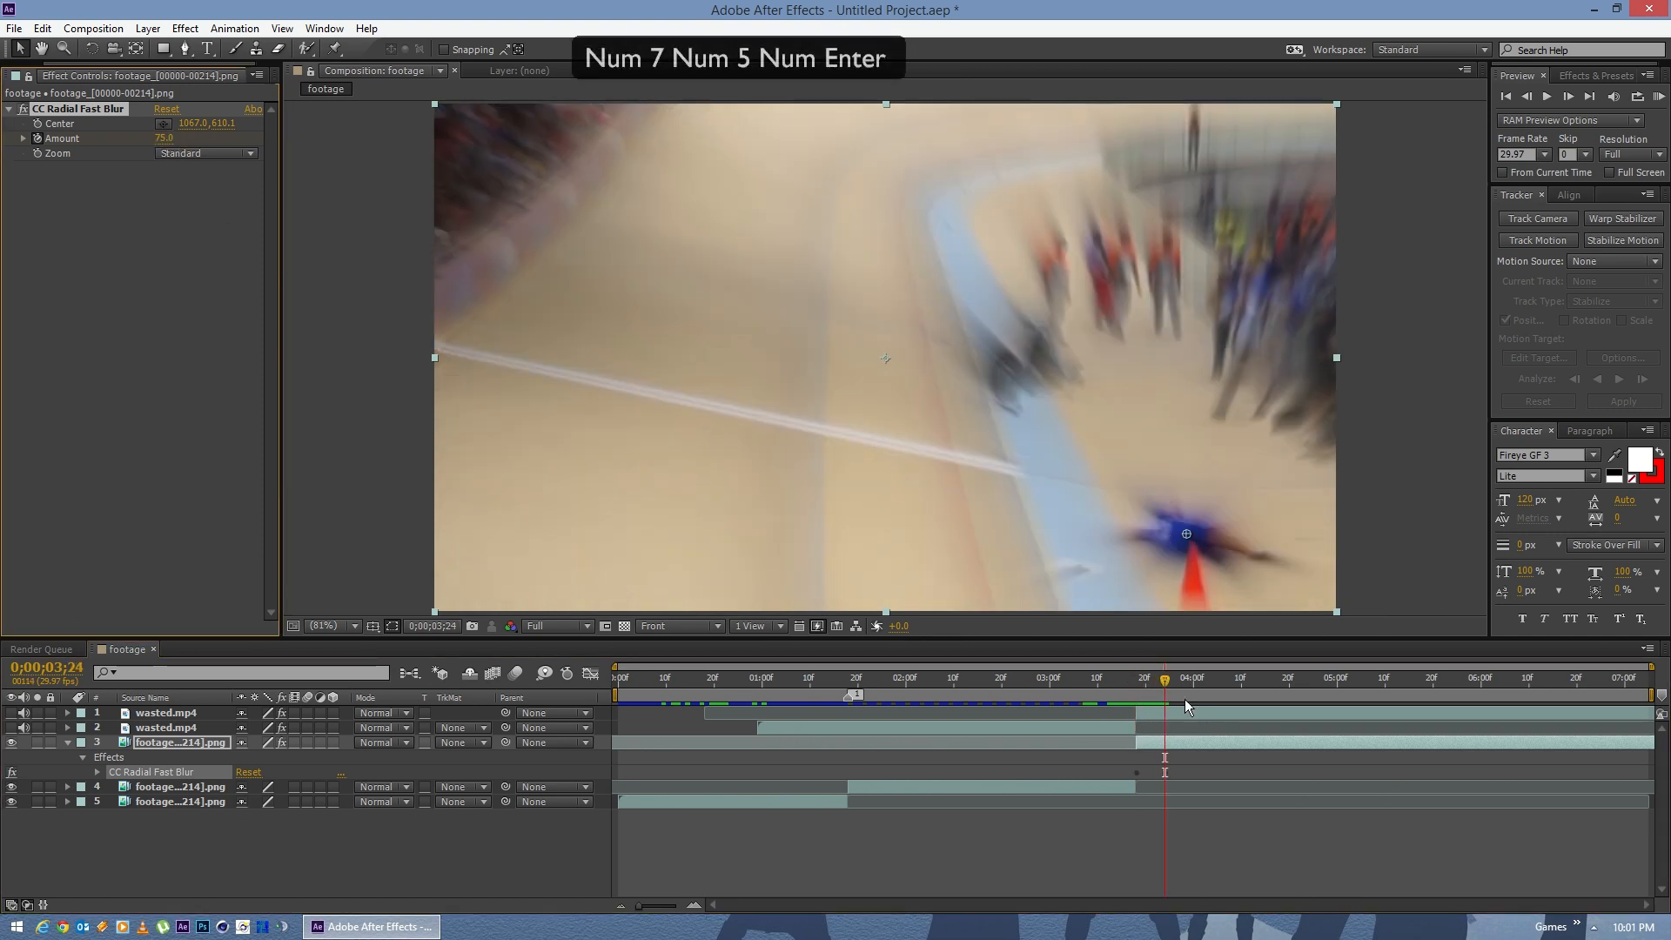
# Step: Play back the blur ramp from 0;00;03;17 and return to its peak at 0;00;03;24
pyautogui.click(1132, 676)
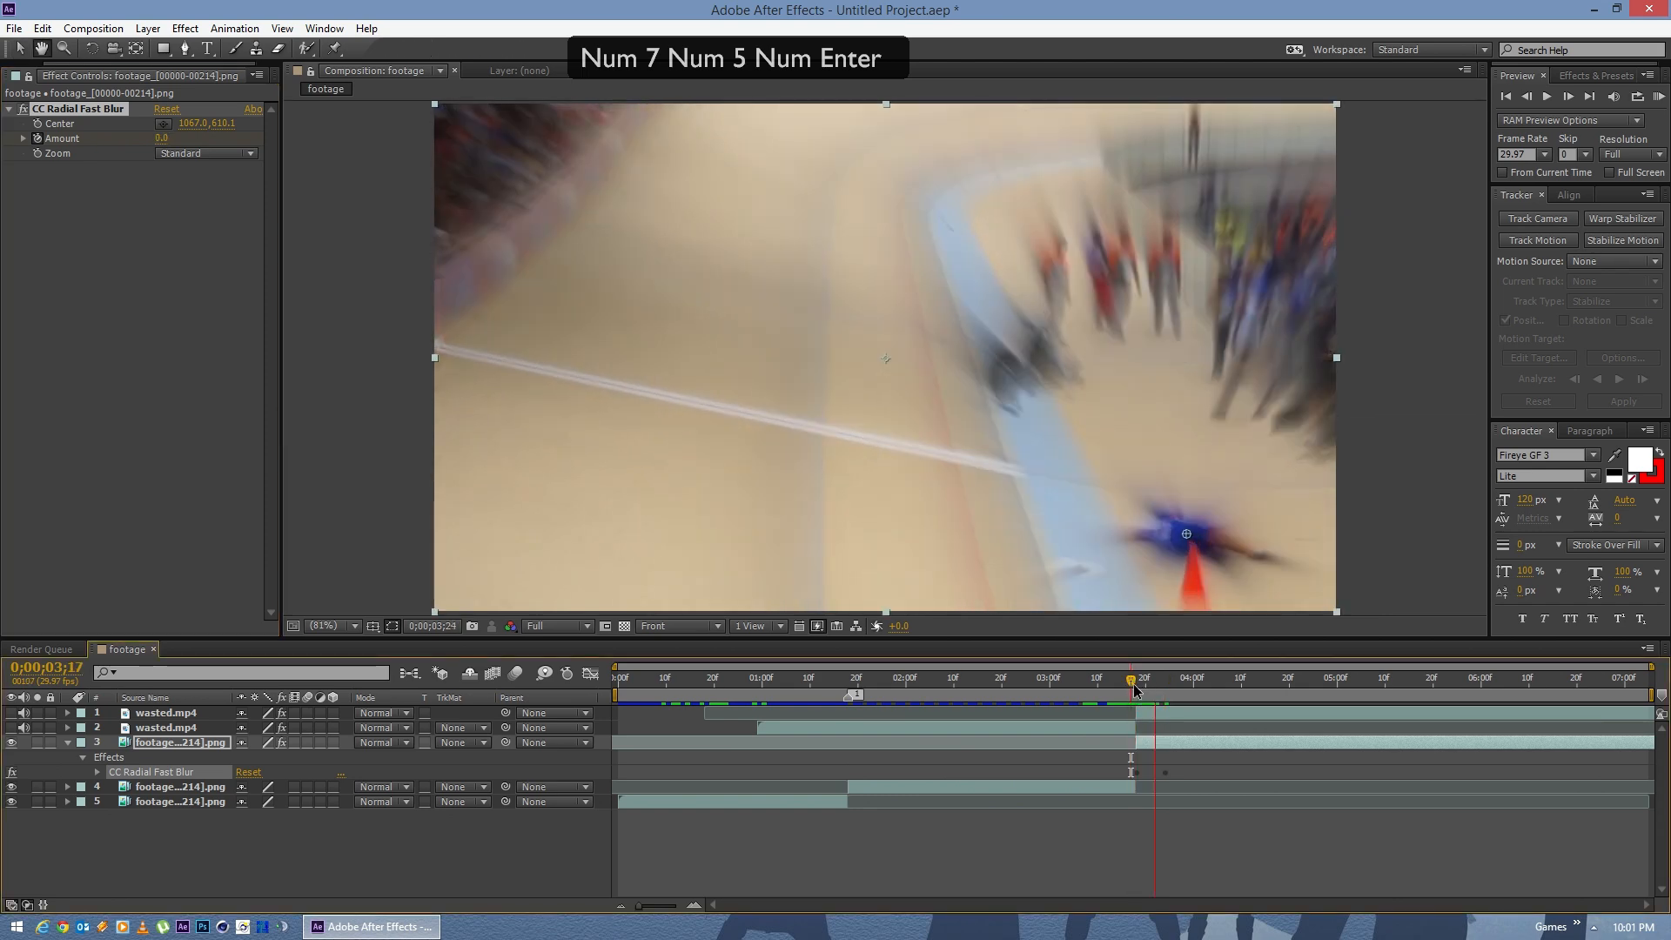
pyautogui.press('space')
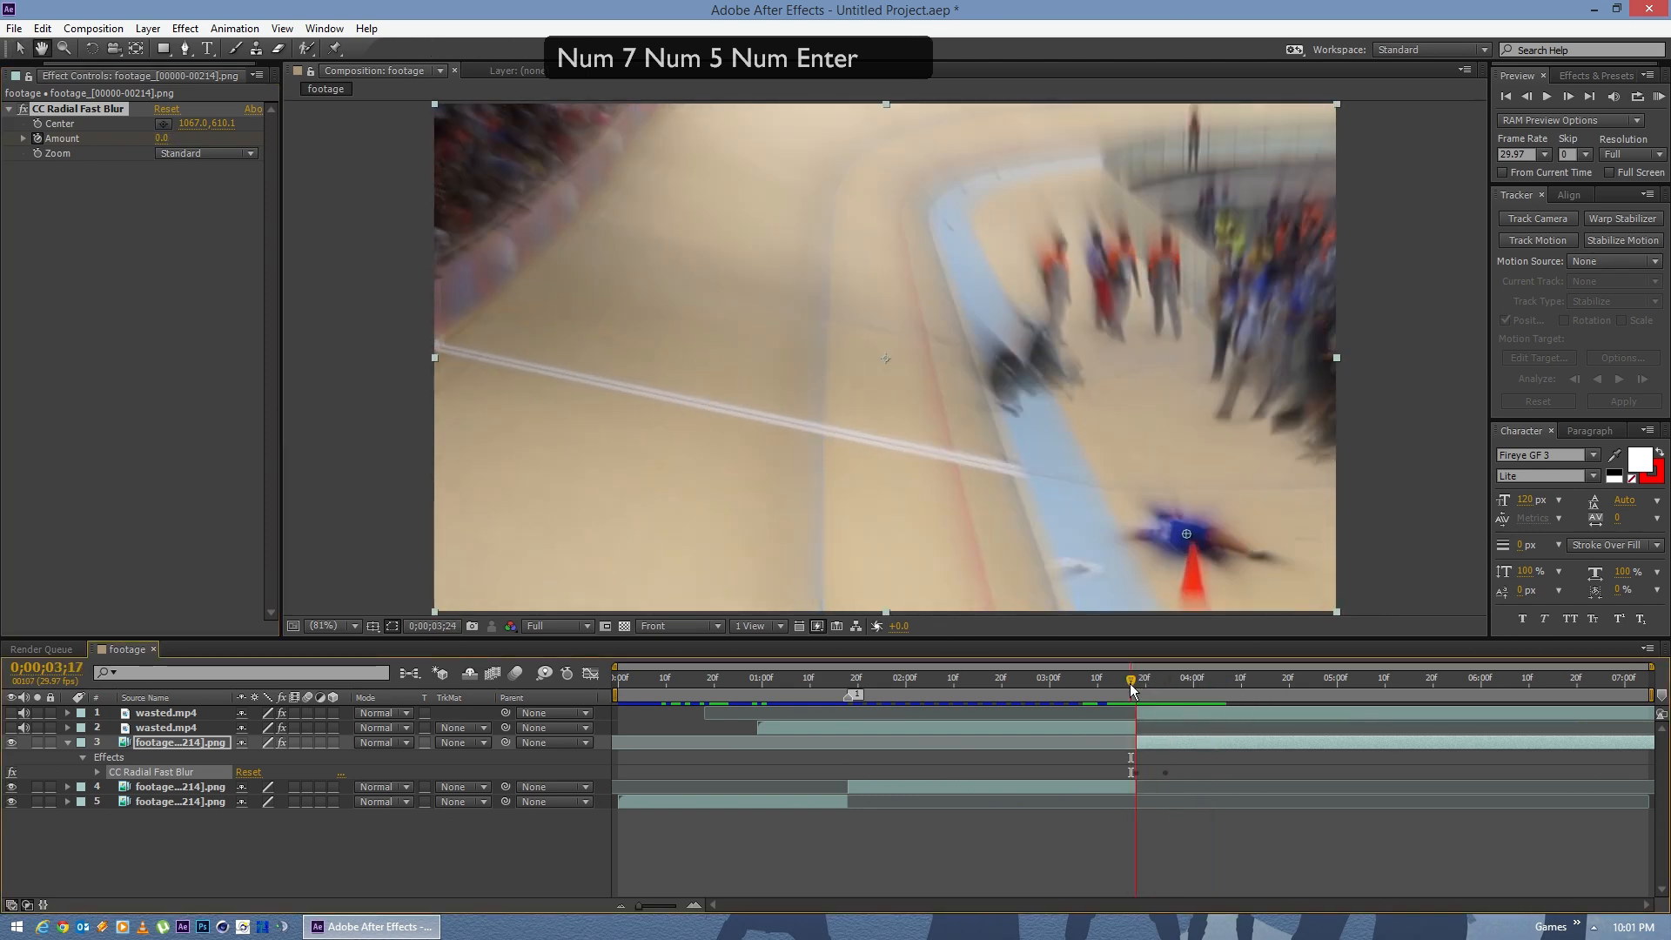
pyautogui.click(1165, 684)
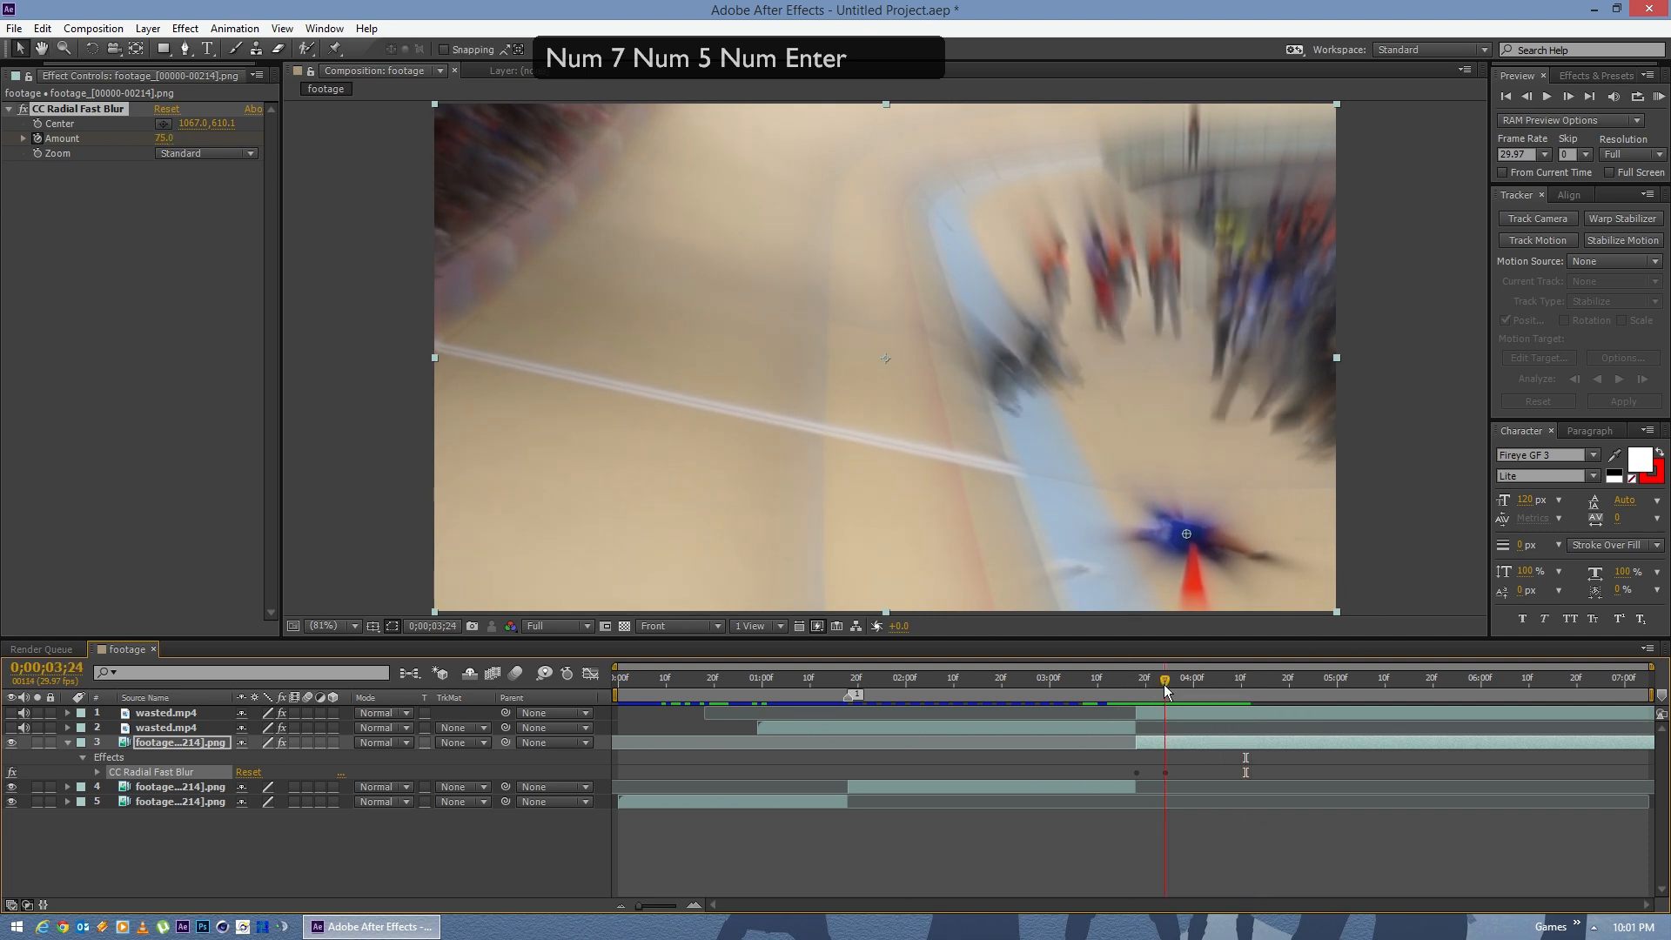
# Step: With both wasted.mp4 layers shown again, move the second part's start to the blur keyframe at 0;00;03;24 and extend the first part to meet it
pyautogui.press('u')
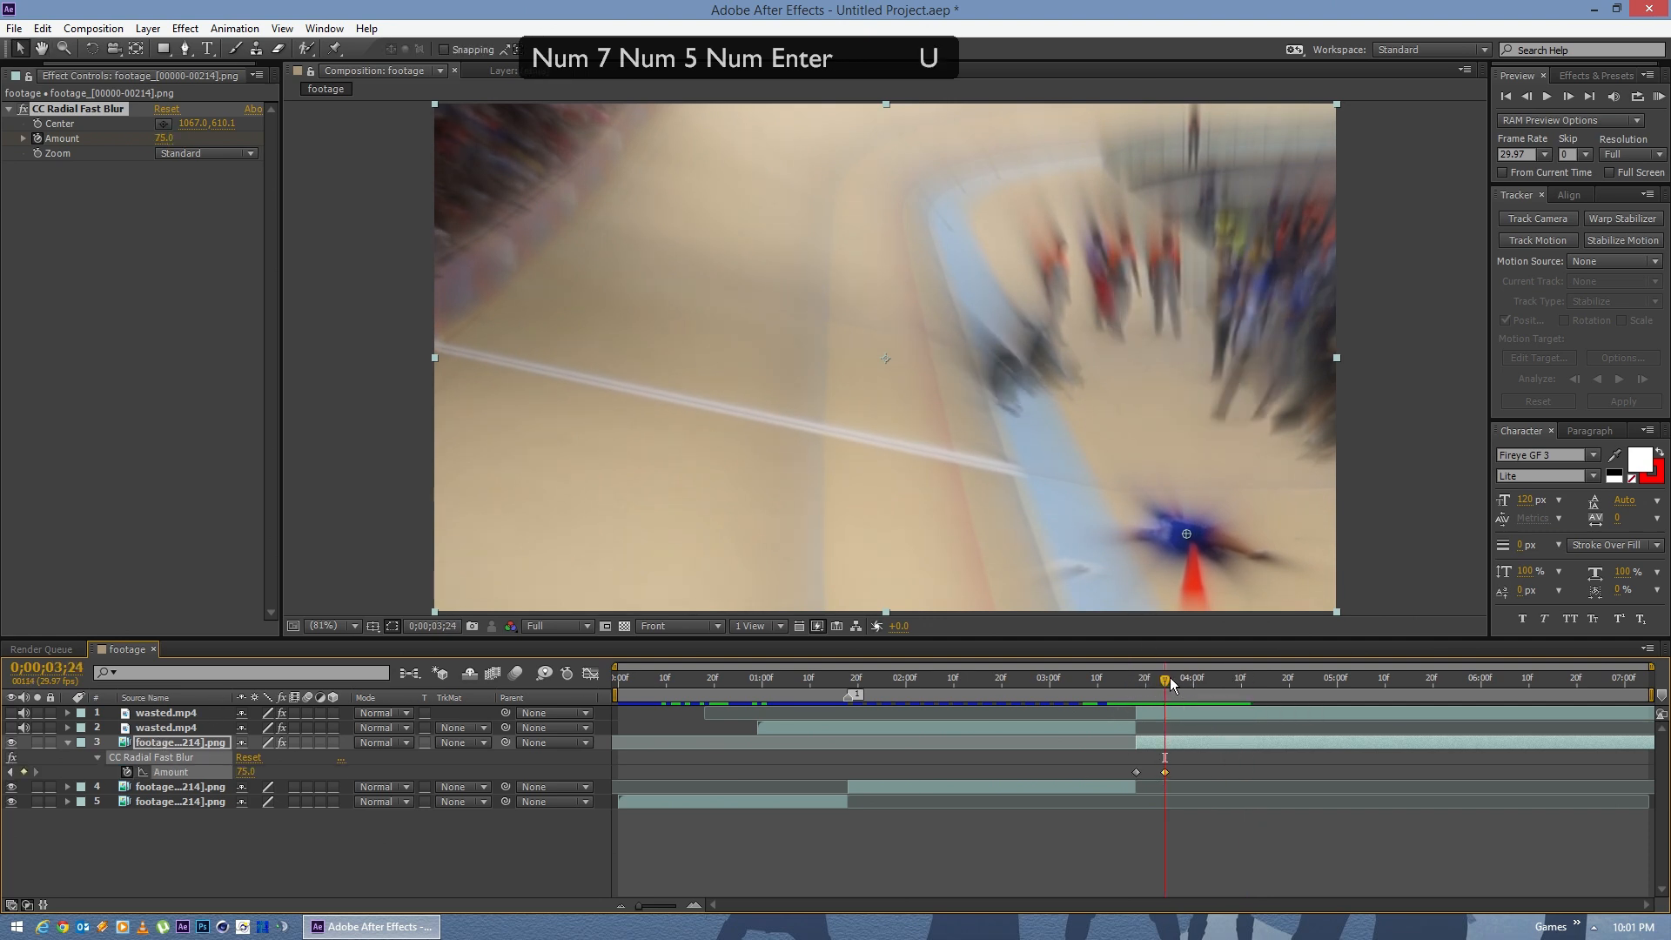
pyautogui.click(11, 728)
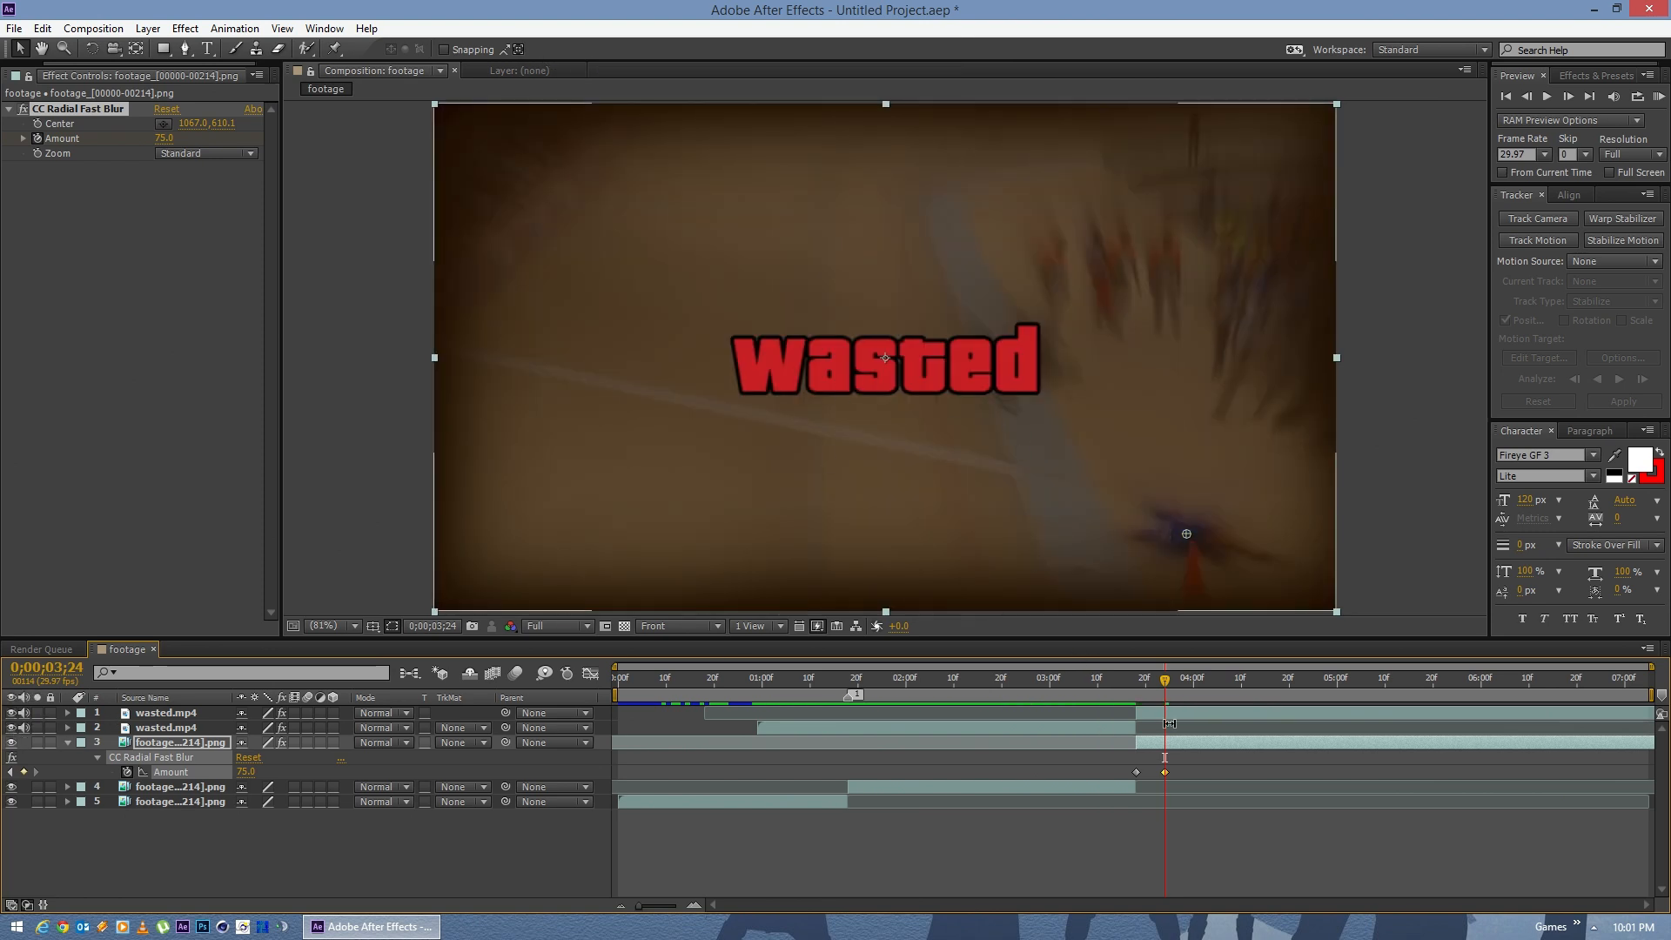
pyautogui.click(164, 714)
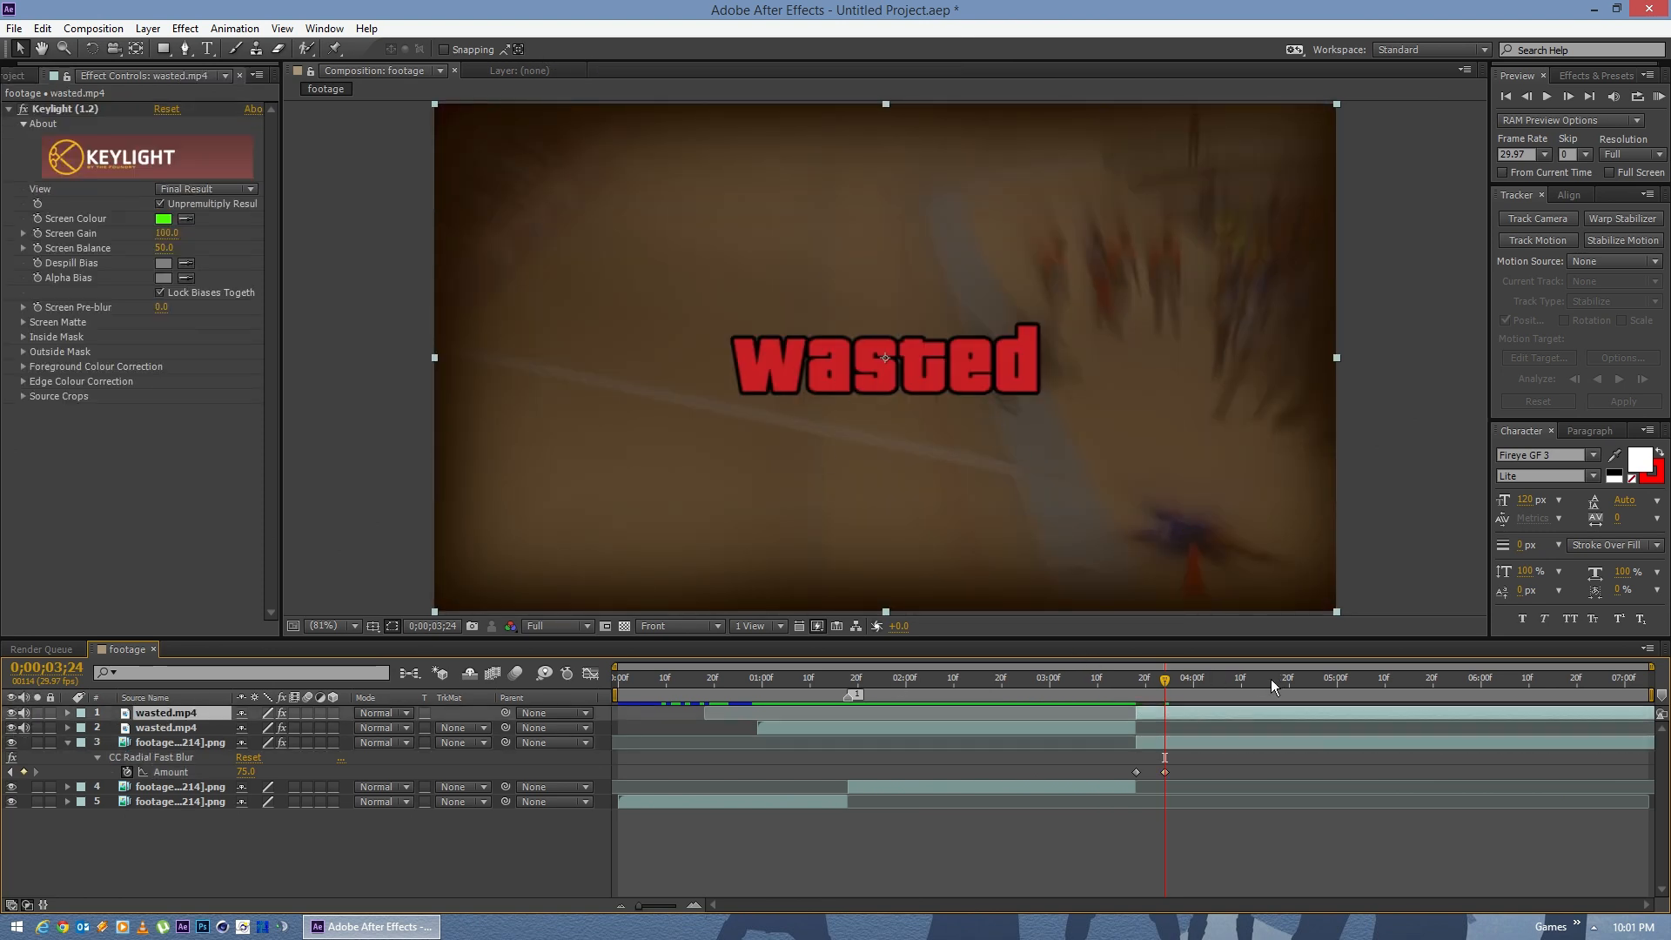
pyautogui.click(1162, 690)
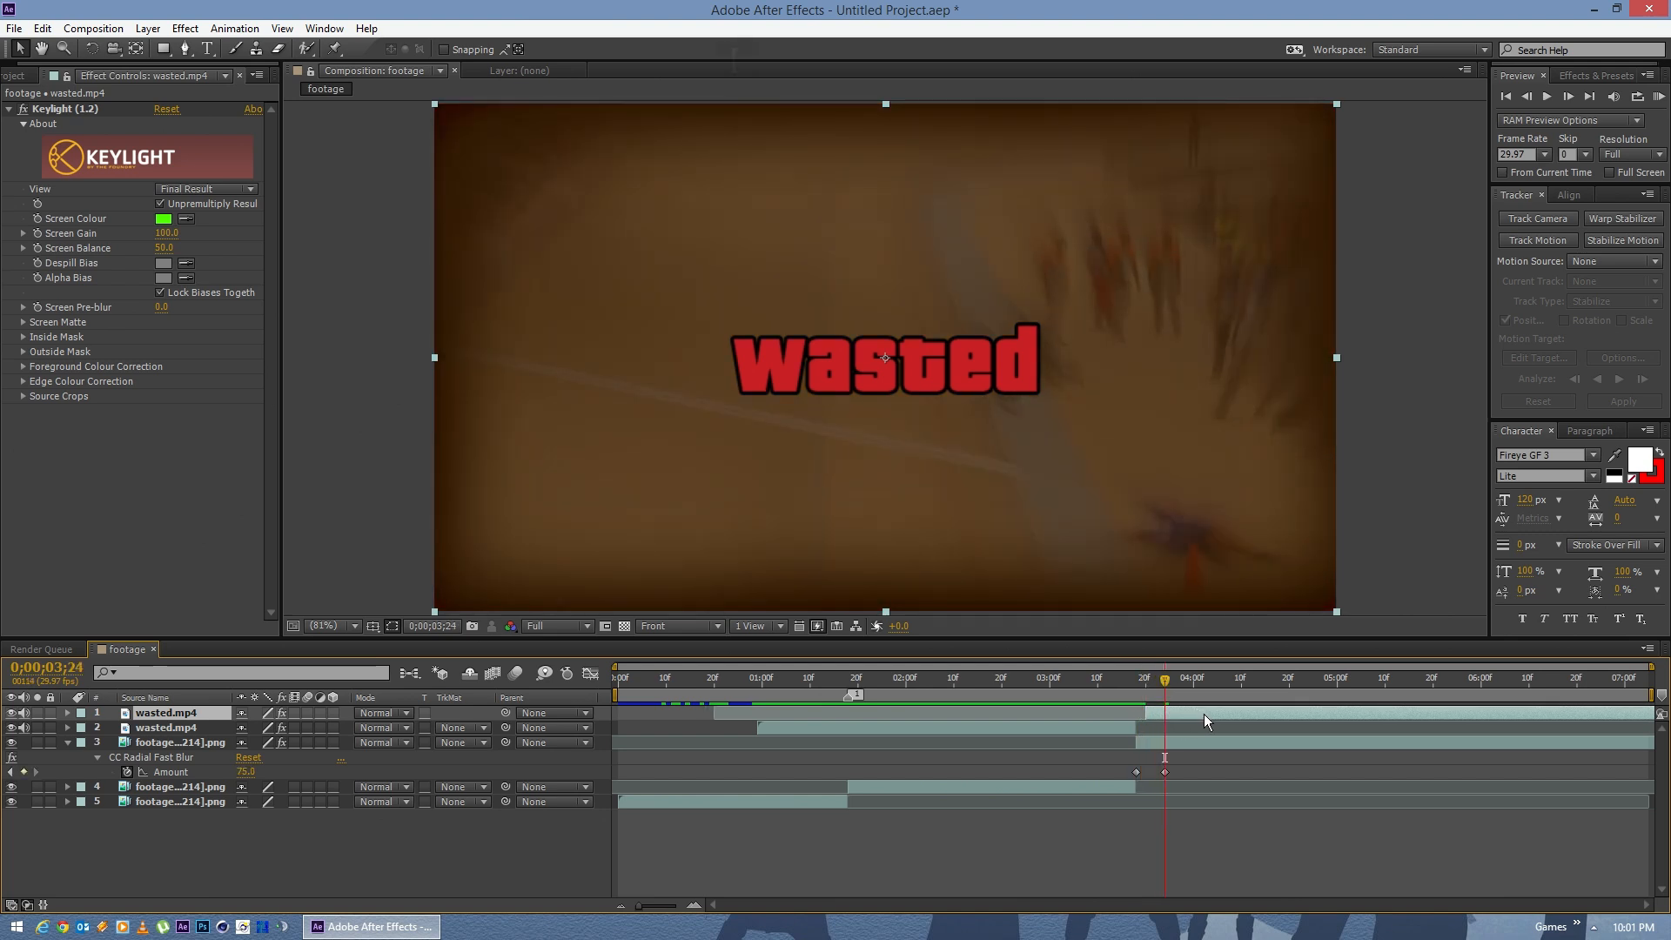
pyautogui.press('[')
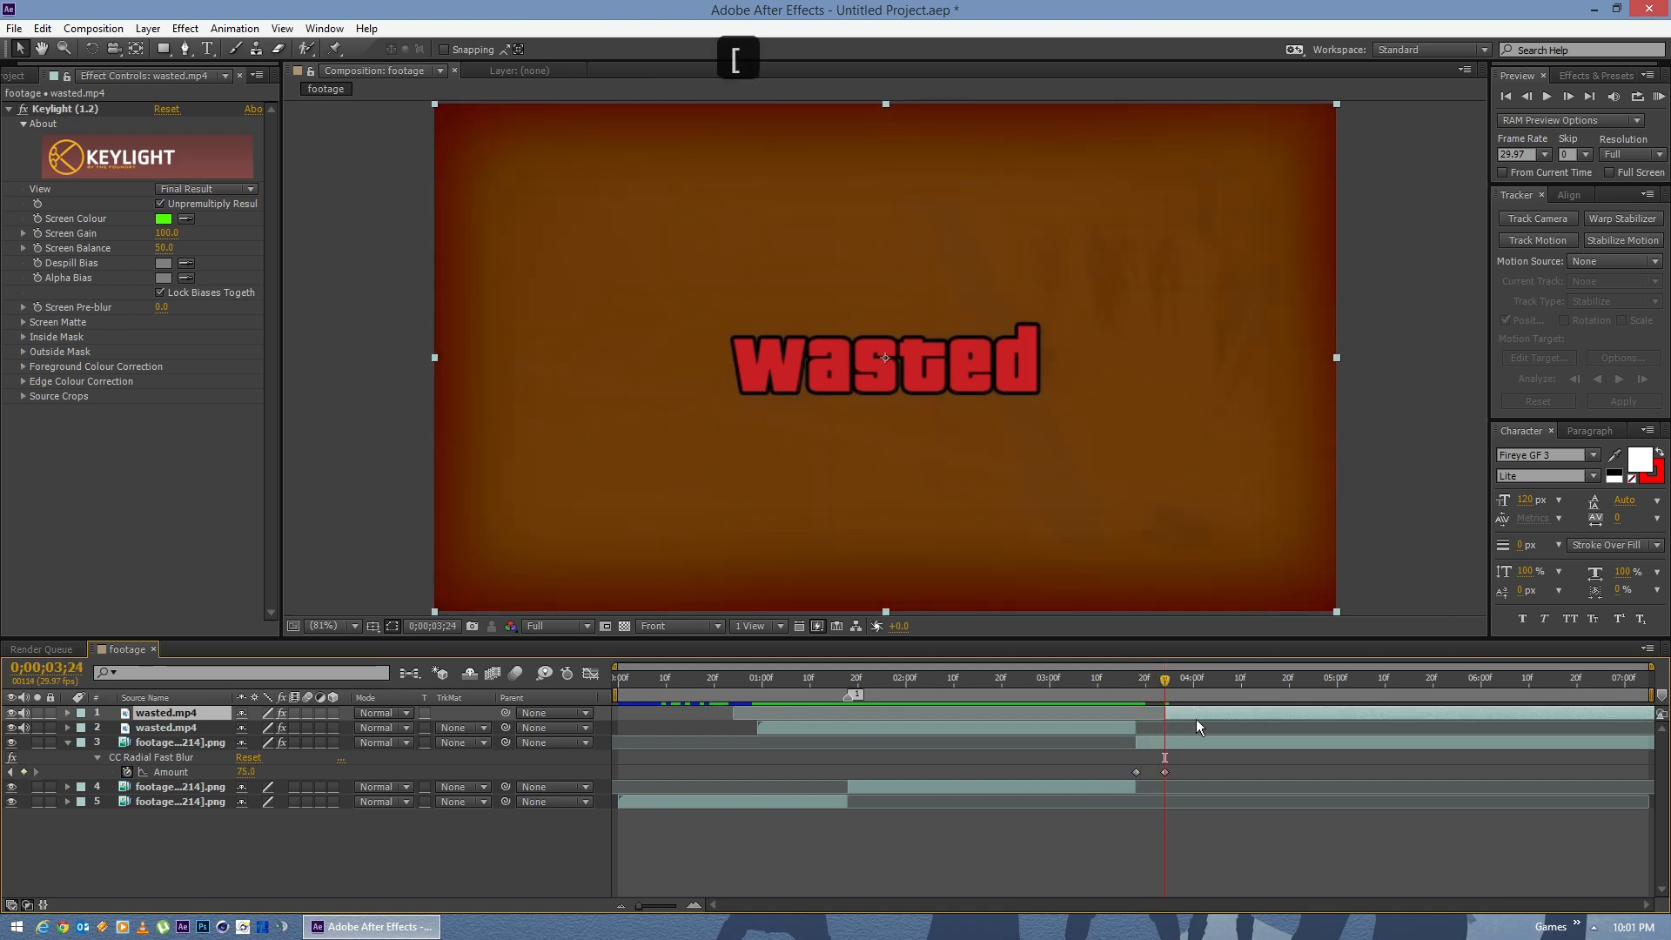
pyautogui.click(1140, 727)
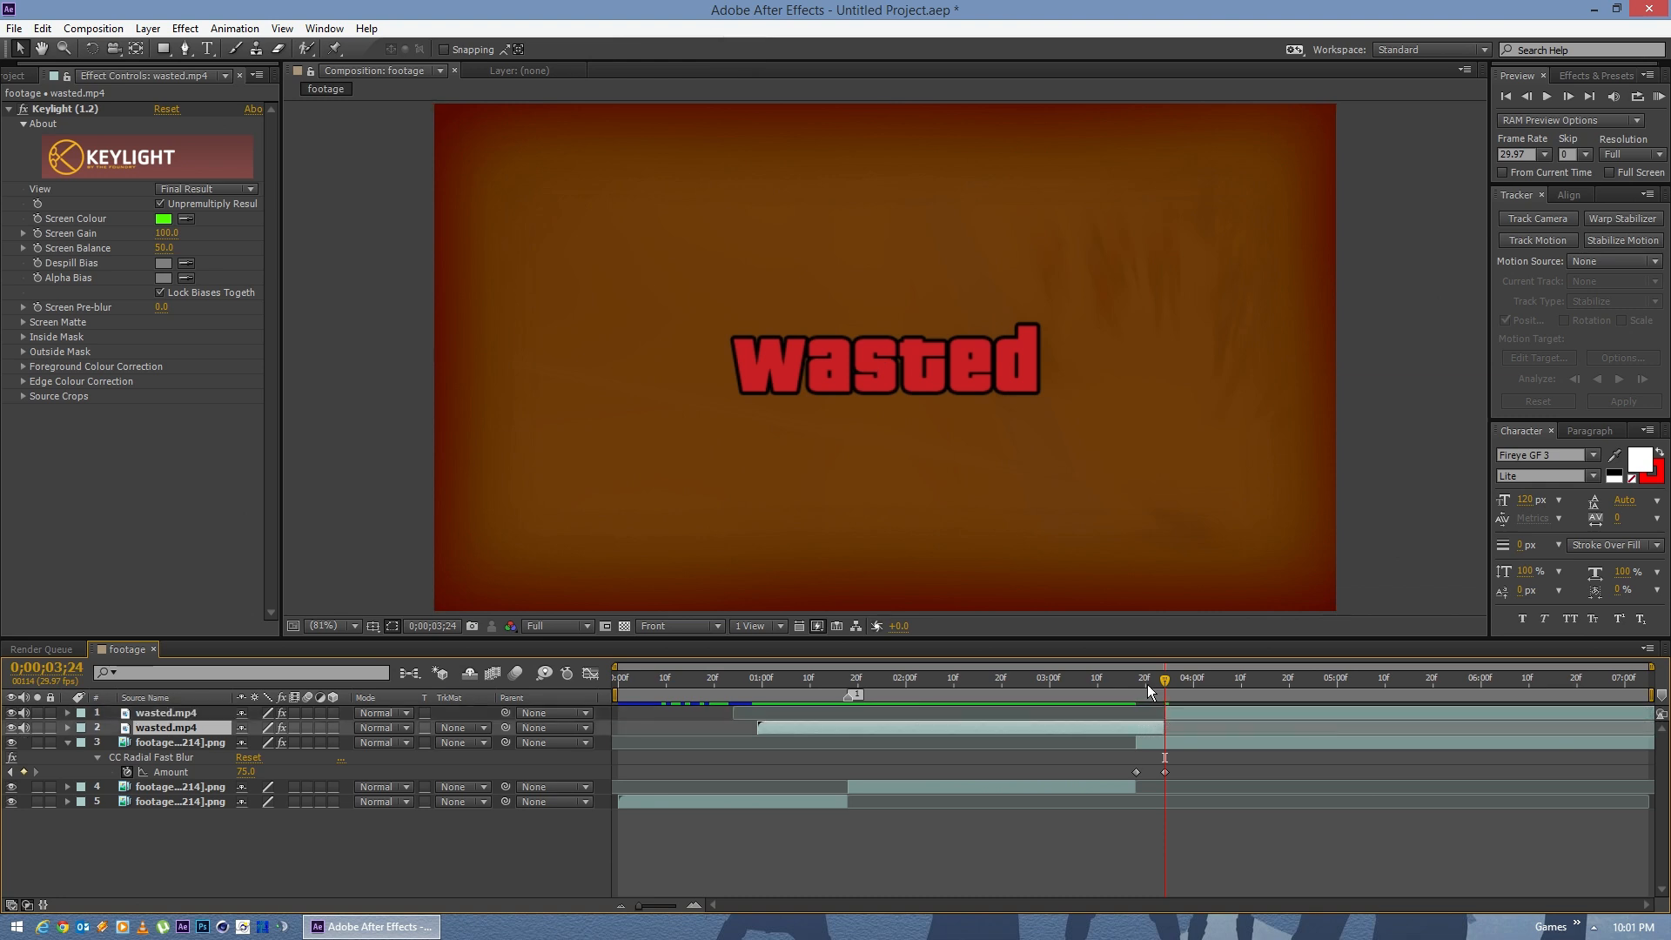
# Step: Keyframe the radial blur's Amount at 15 at 0;00;04;01 and play back the transition from 0;00;03;06
pyautogui.moveTo(1148, 692); pyautogui.dragTo(1197, 691)
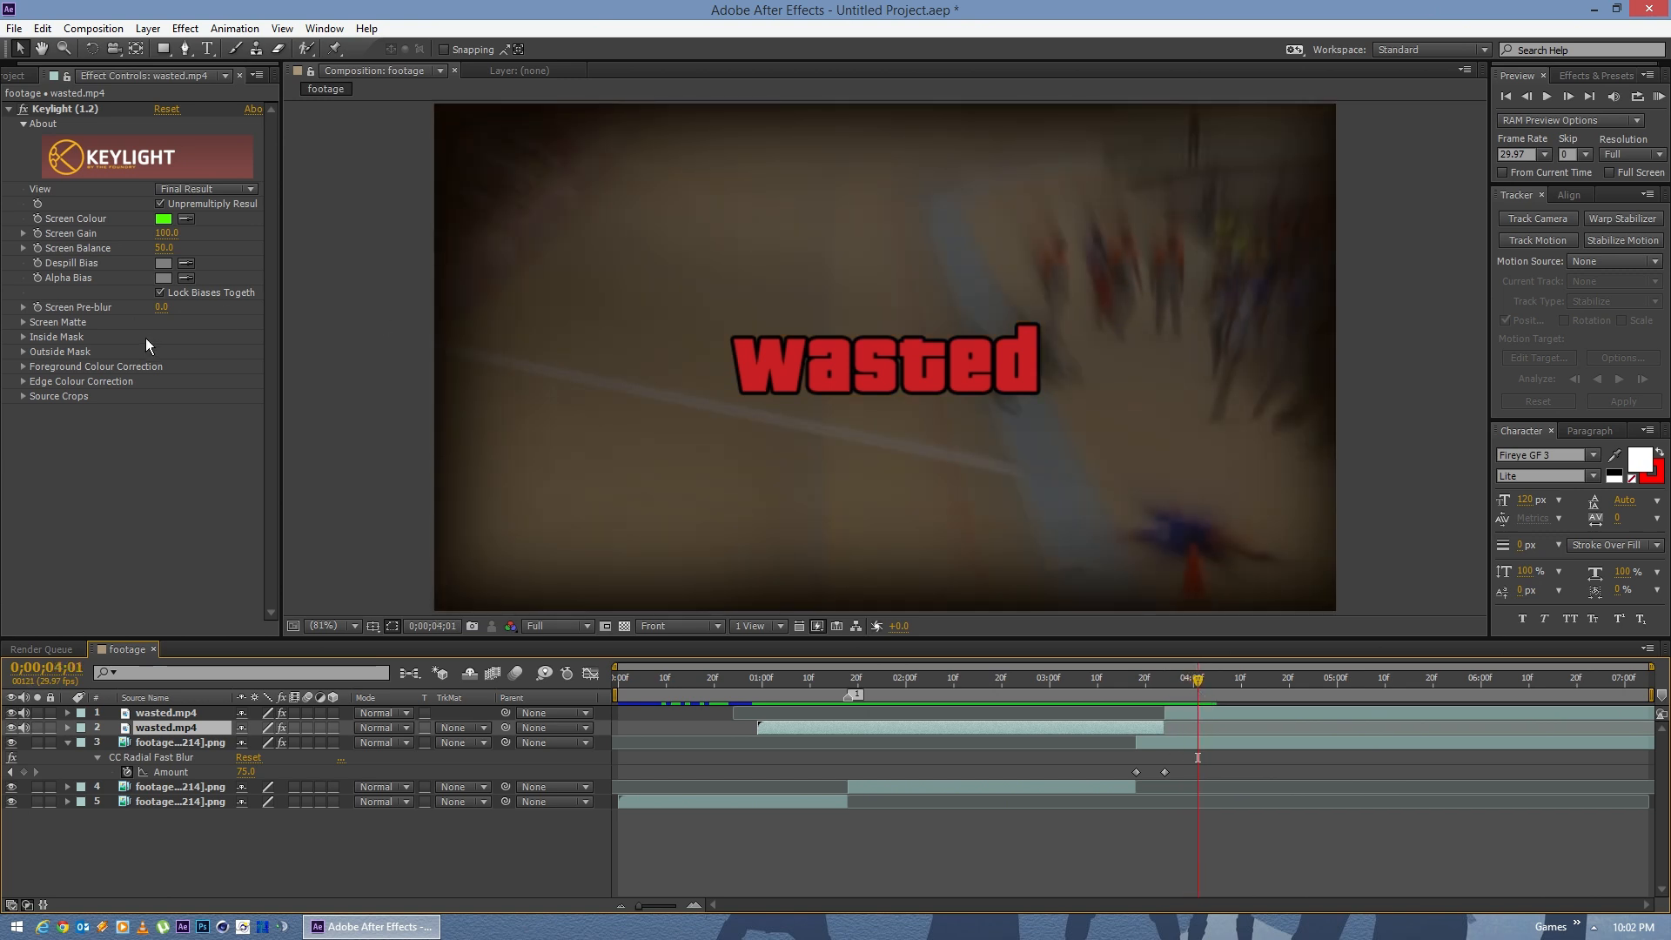
pyautogui.click(165, 742)
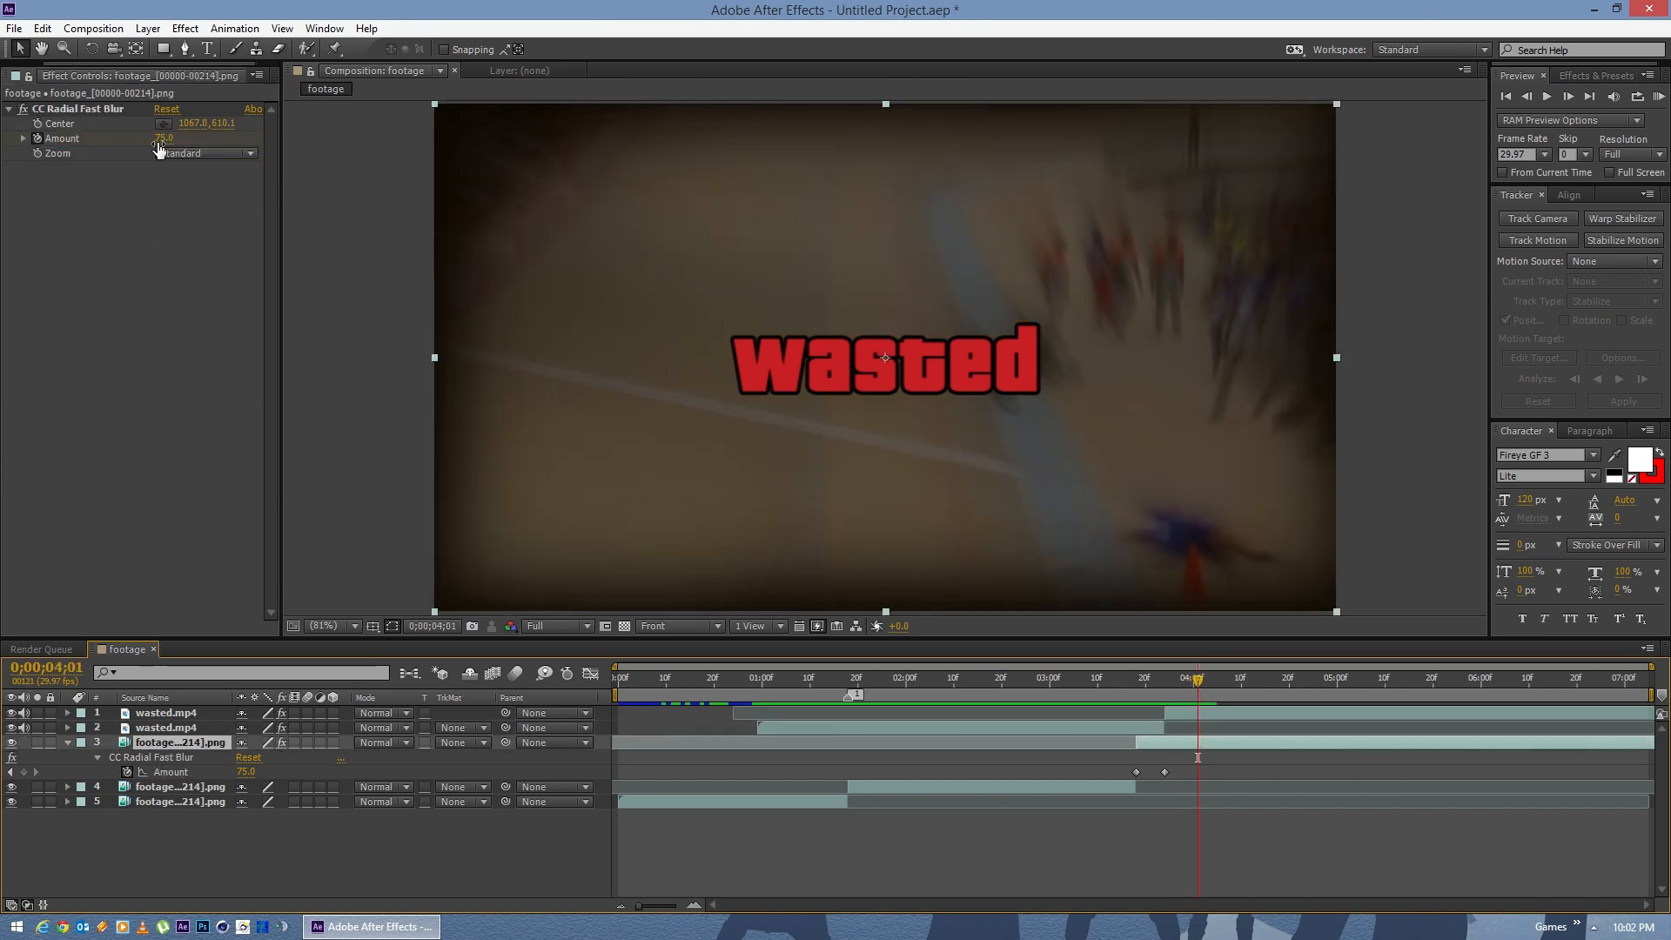
pyautogui.write('20')
pyautogui.press('KP_Enter')
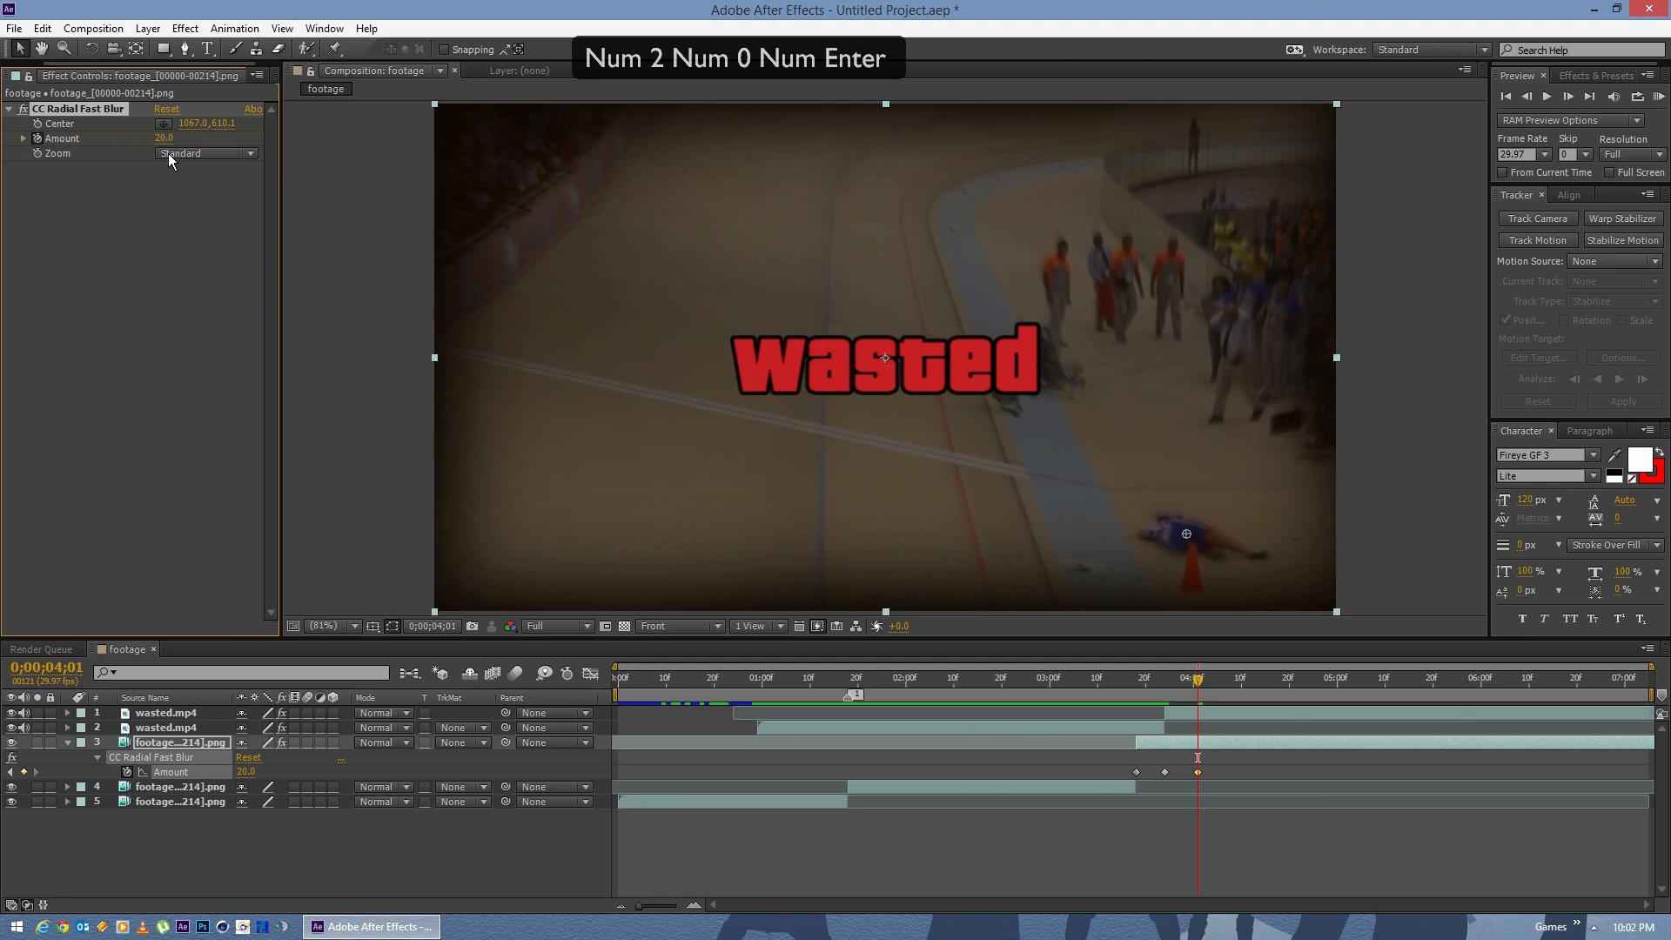
pyautogui.click(164, 137)
pyautogui.write('15')
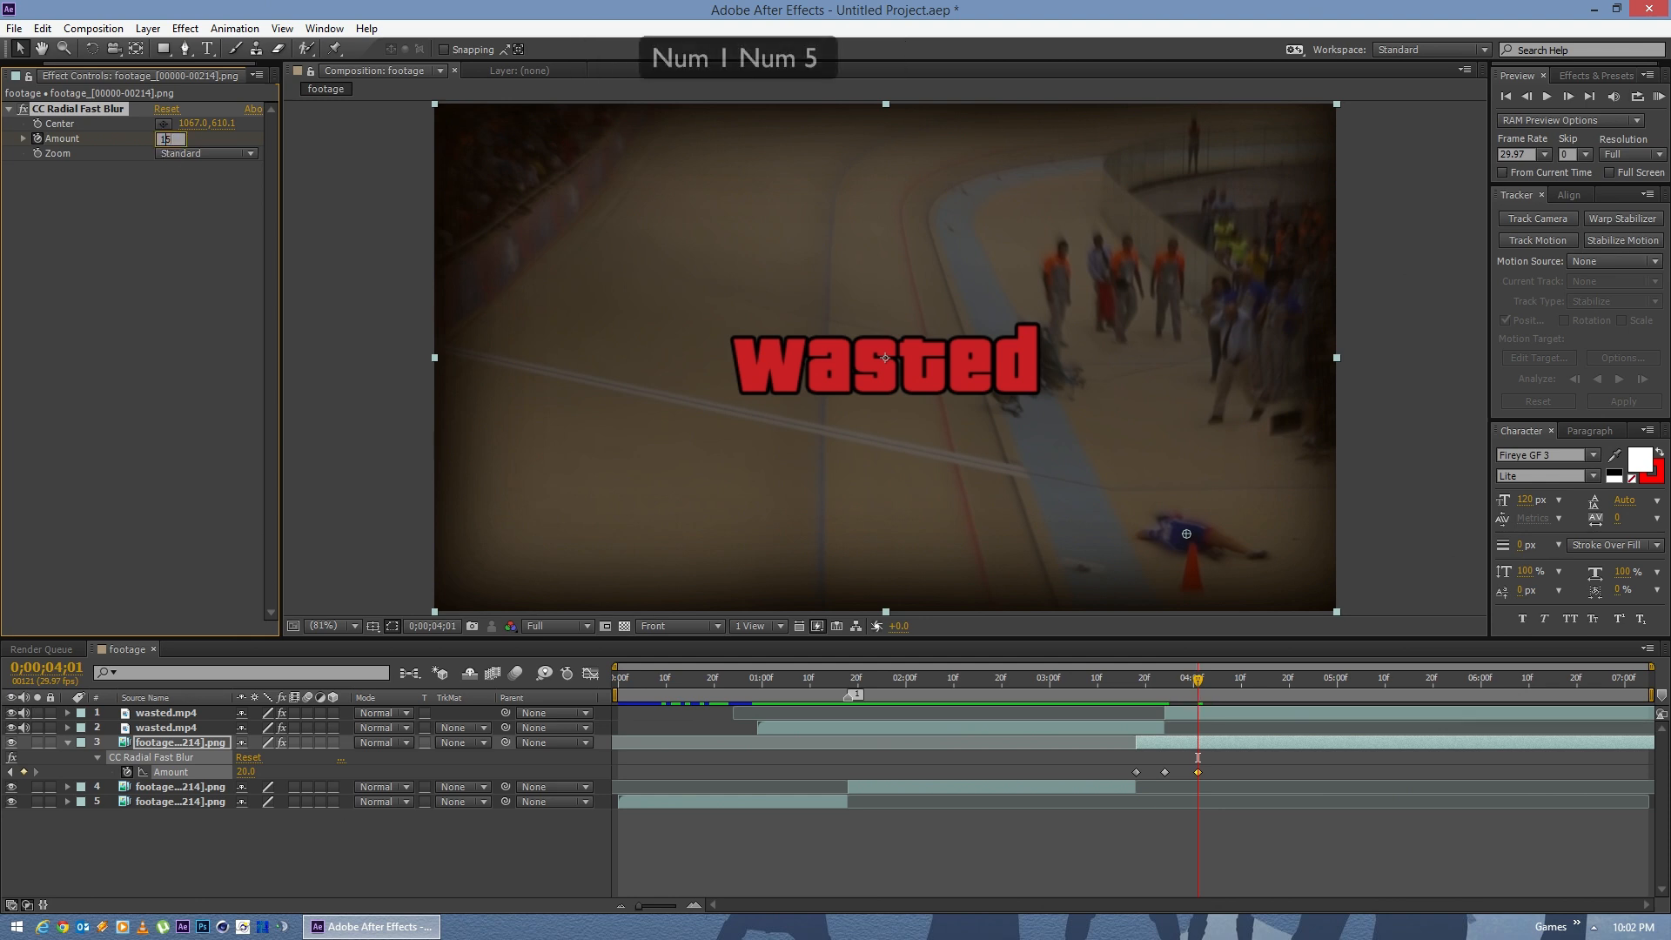
pyautogui.press('KP_Enter')
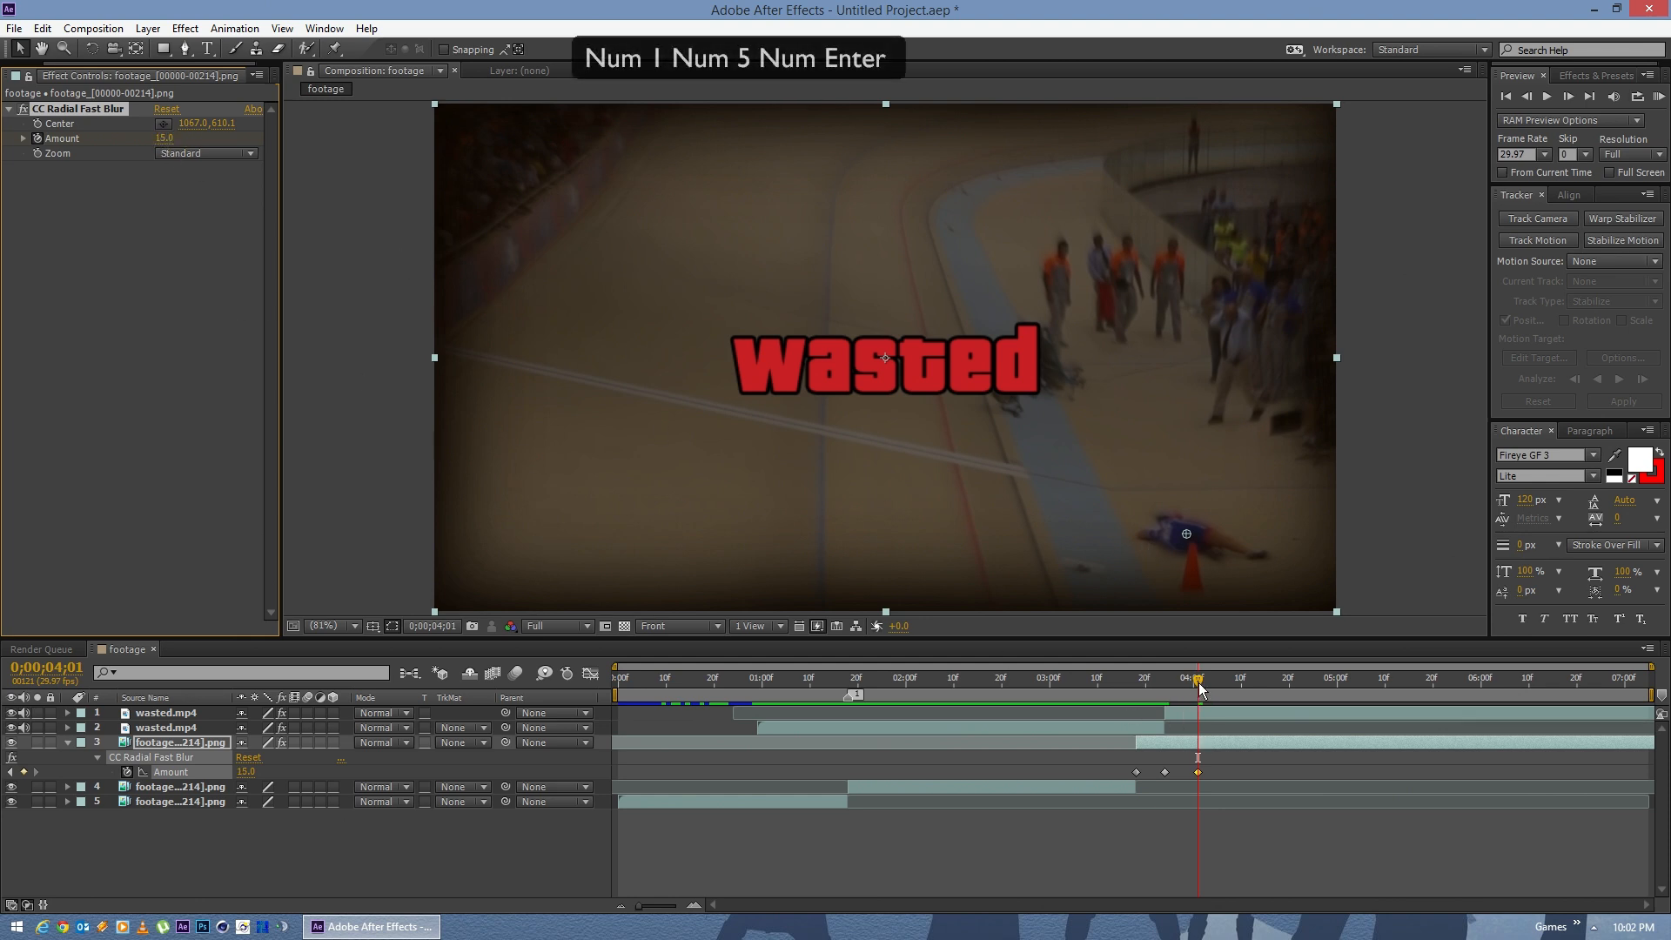
pyautogui.moveTo(1199, 688); pyautogui.dragTo(1079, 681)
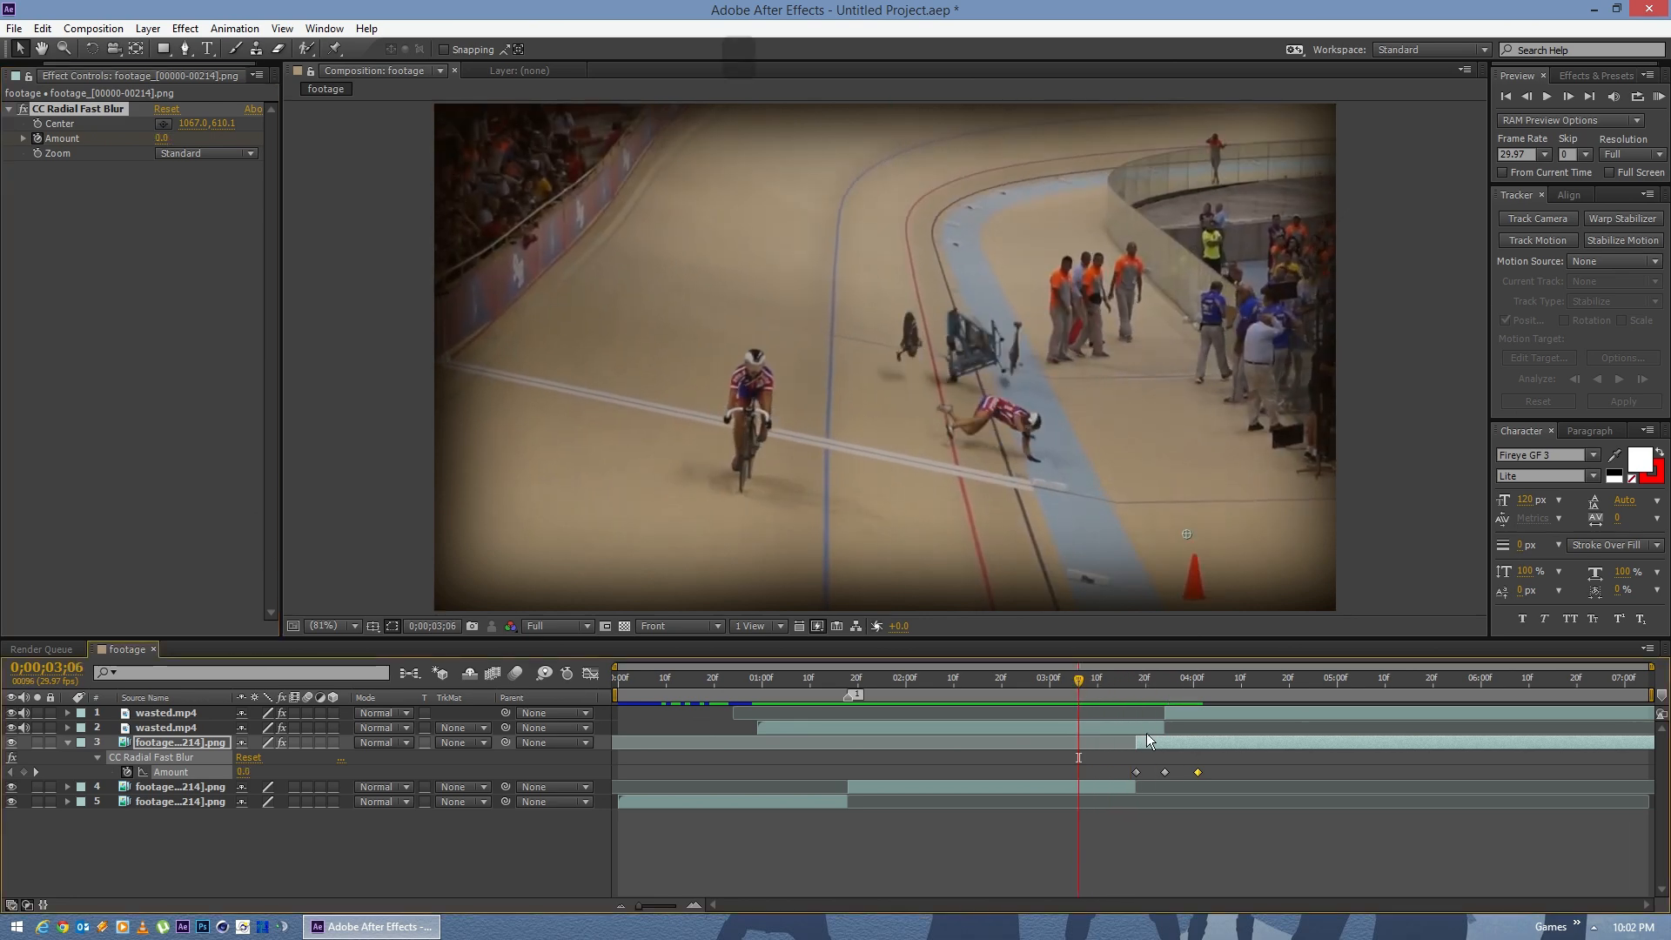
pyautogui.press('space')
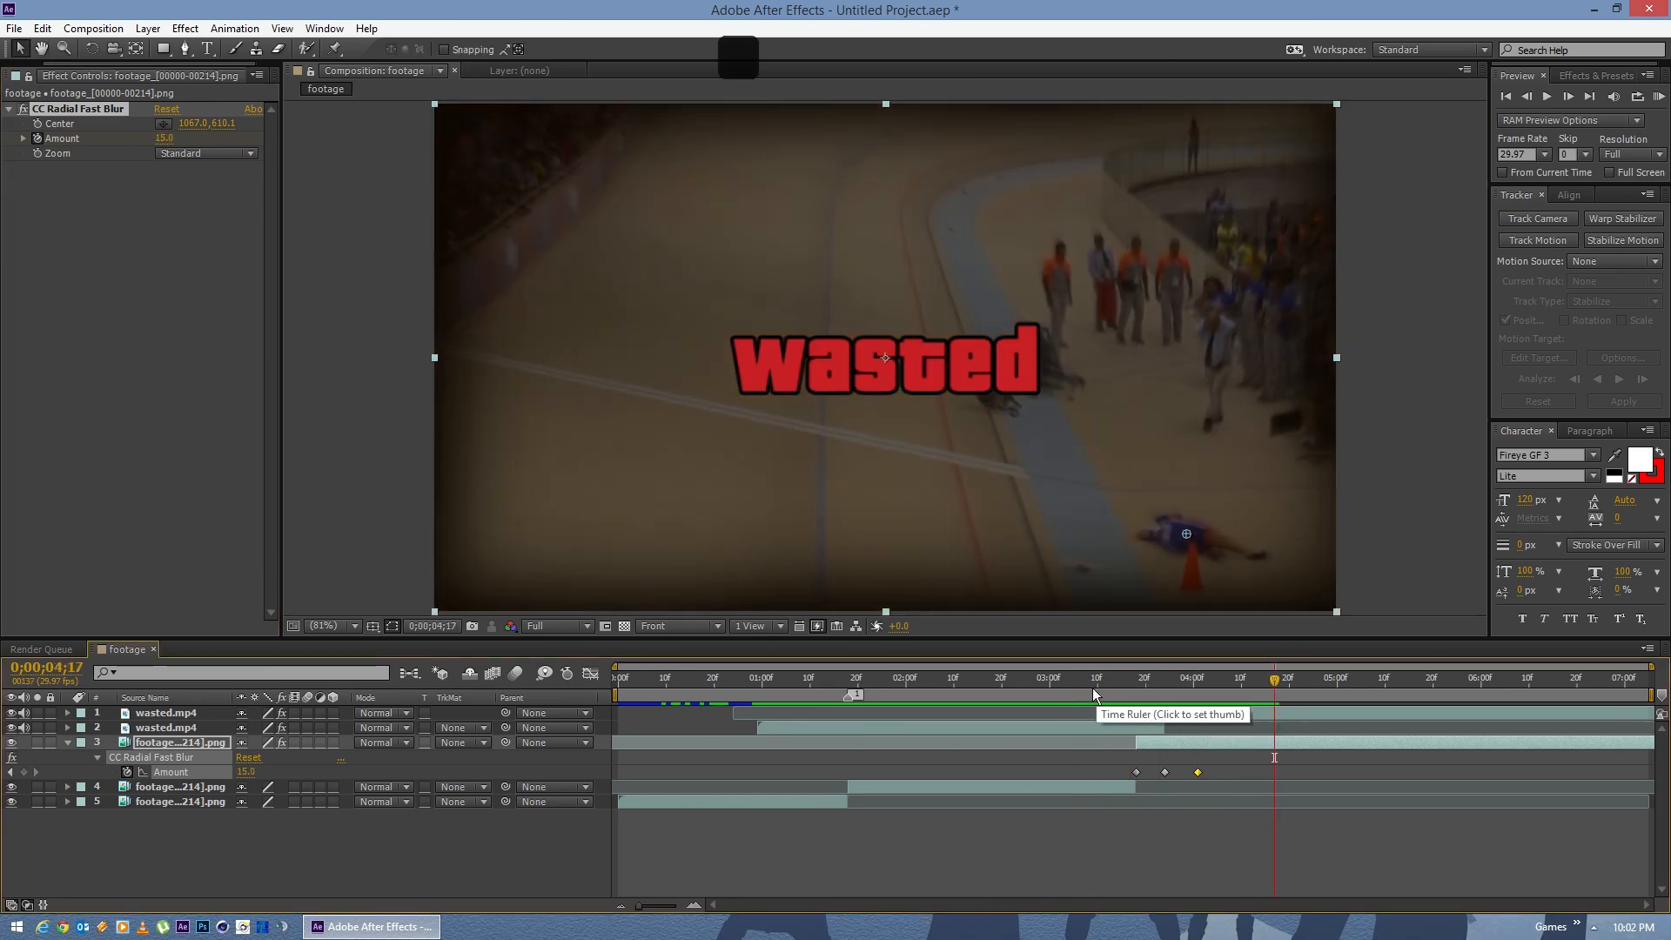
# Step: Play back the blur transition from 0;00;03;08 and again from 0;00;03;12
pyautogui.click(1089, 687)
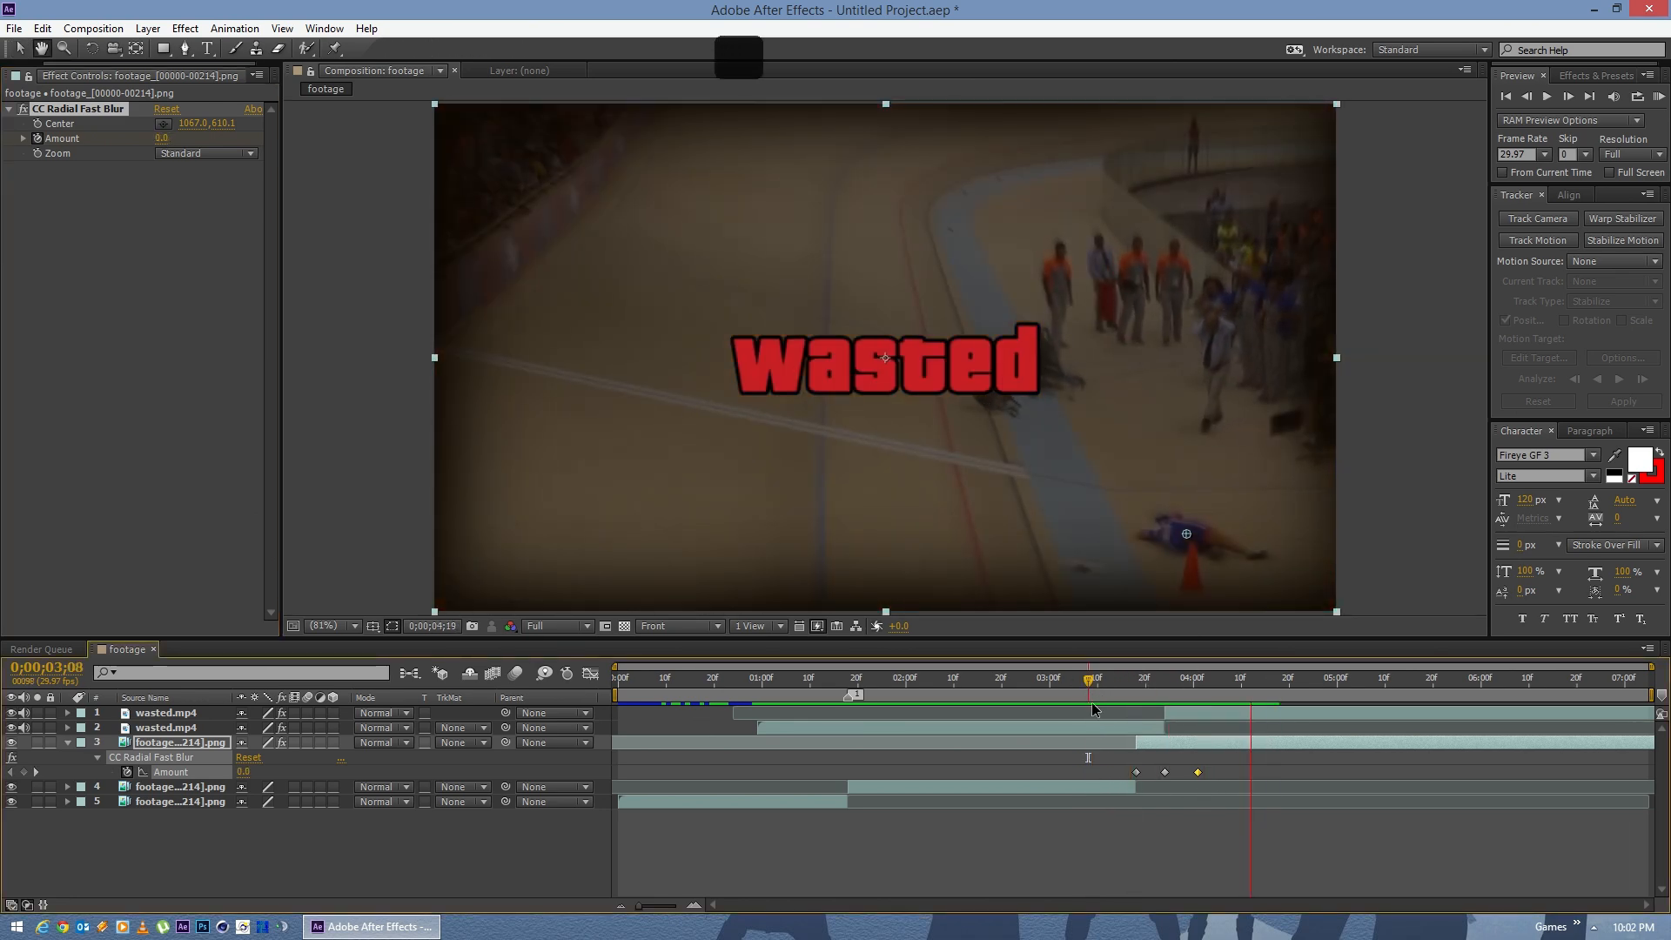
pyautogui.click(1105, 686)
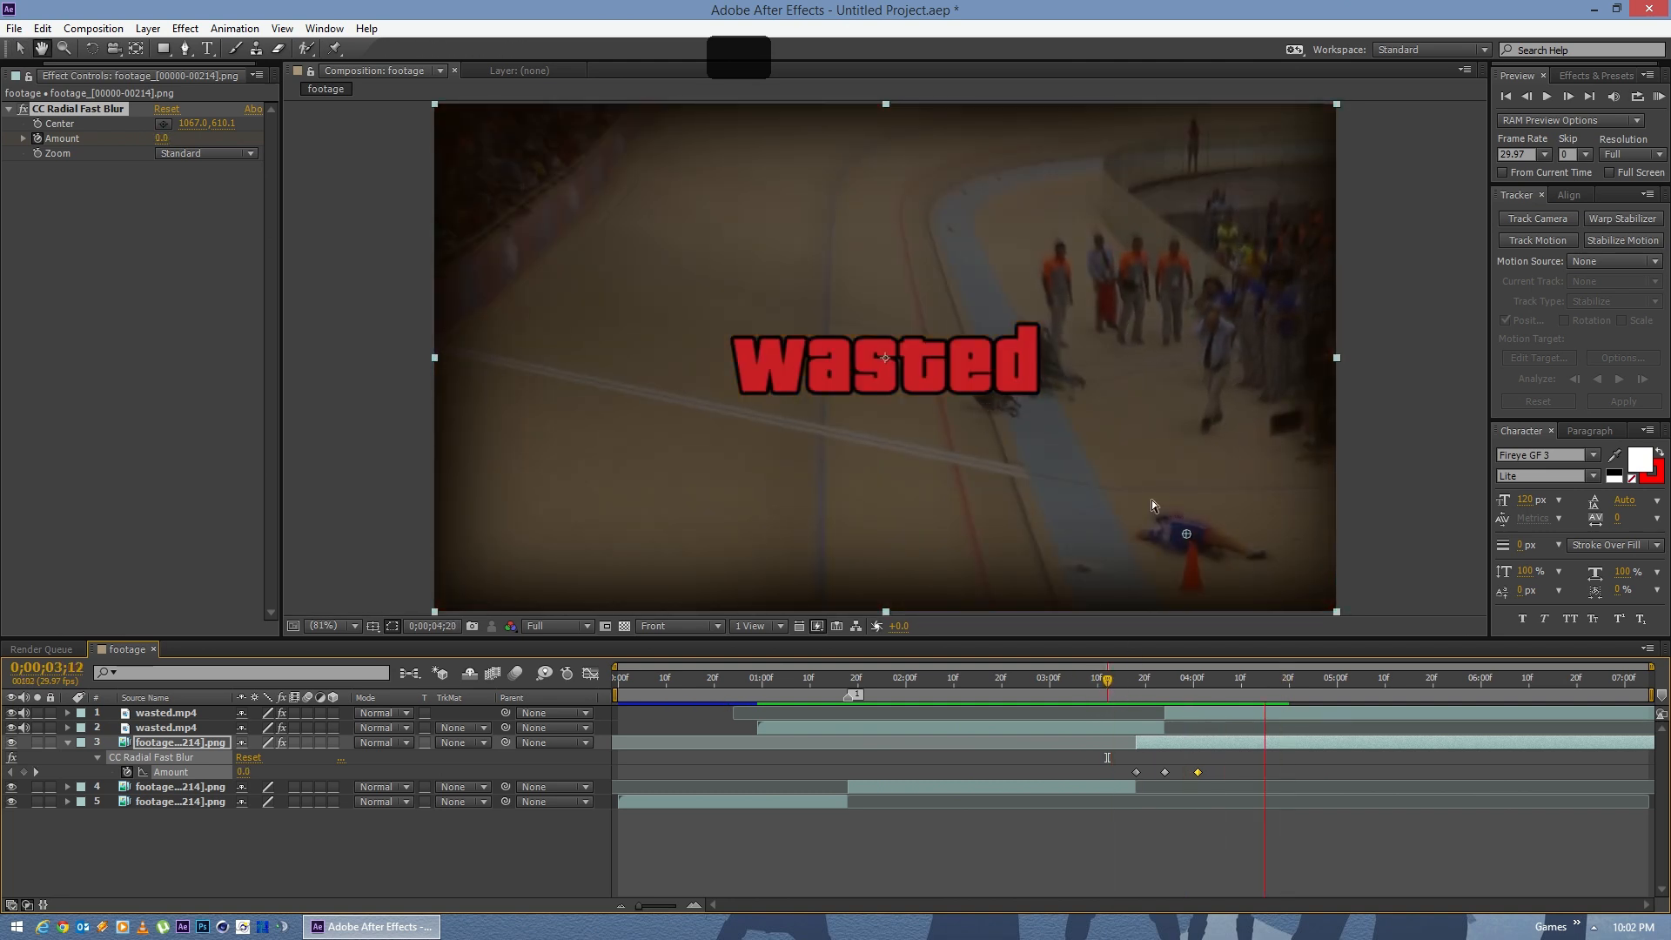
# Step: Start Position and Scale keyframes on the radial-blurred footage layer at 0;00;03;18
pyautogui.click(1155, 686)
pyautogui.moveTo(1157, 692)
pyautogui.mouseDown()
pyautogui.moveTo(1178, 687)
pyautogui.moveTo(1139, 692)
pyautogui.mouseUp()
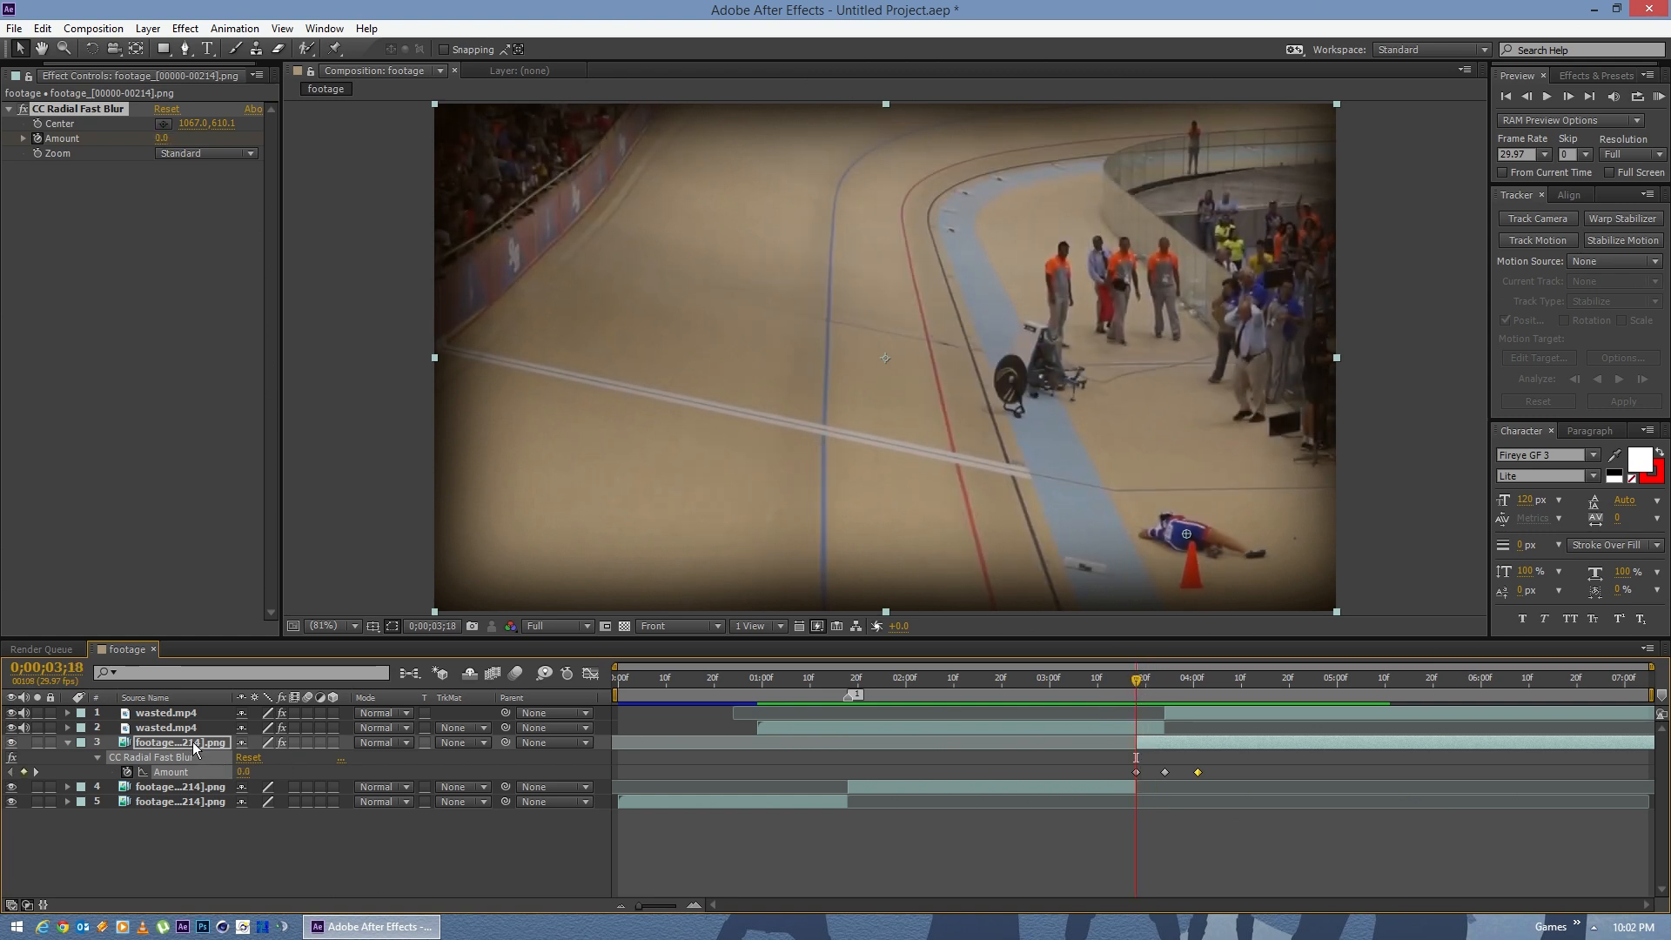
pyautogui.press('p')
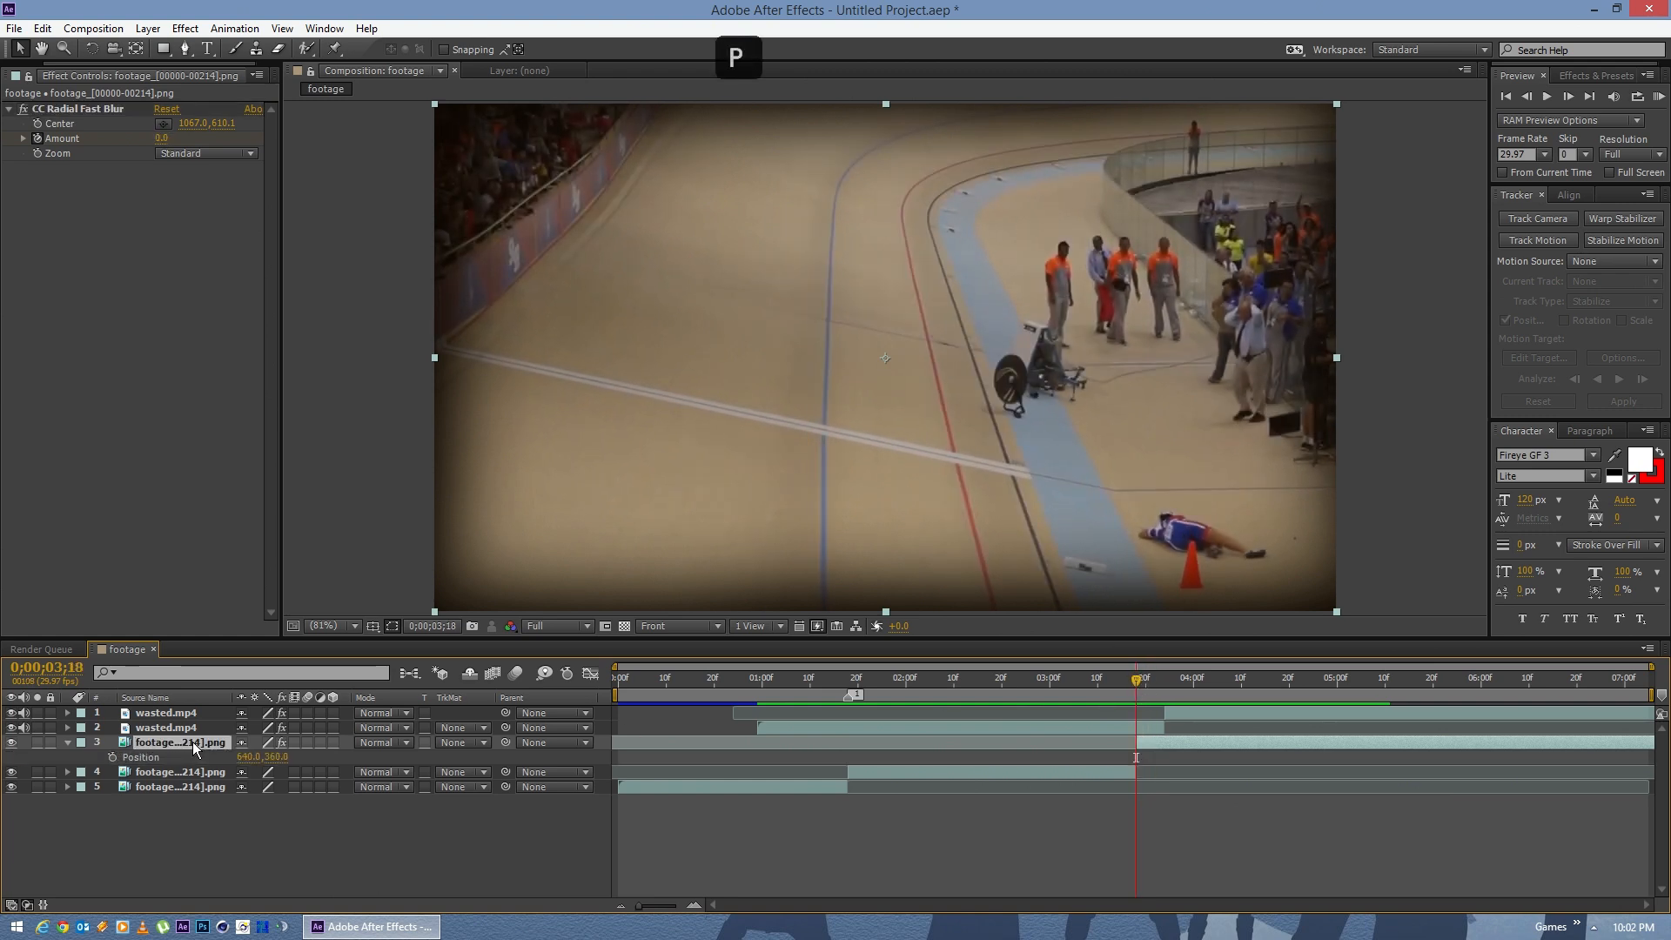
pyautogui.hotkey('shift', 's')
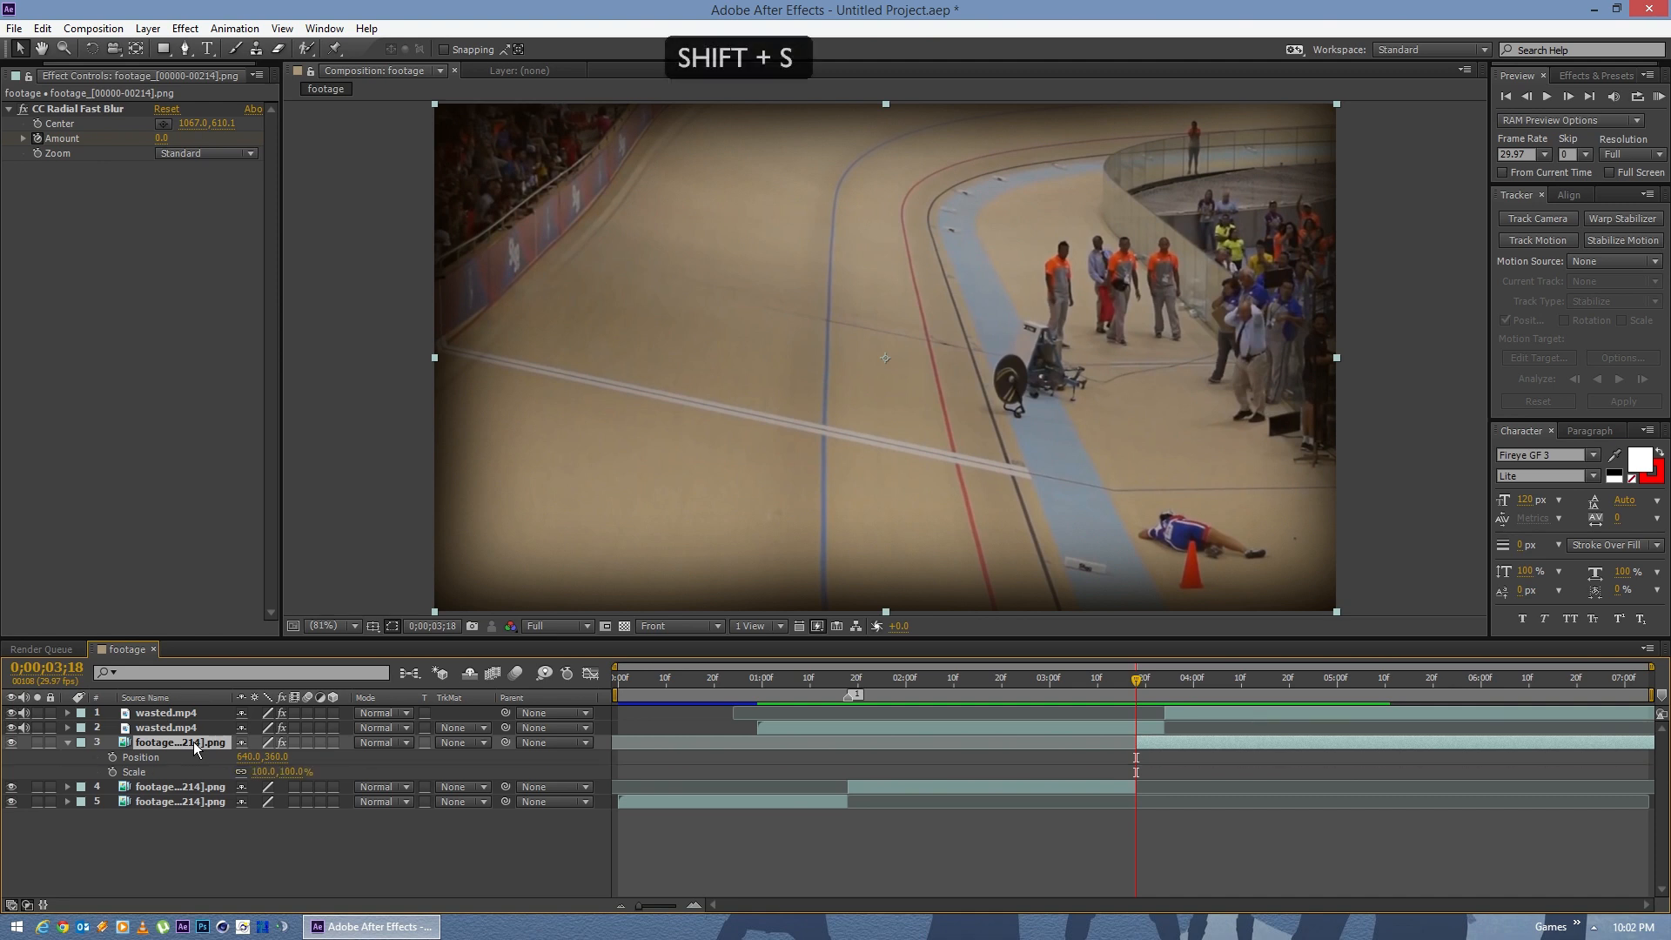
pyautogui.click(112, 772)
pyautogui.click(113, 757)
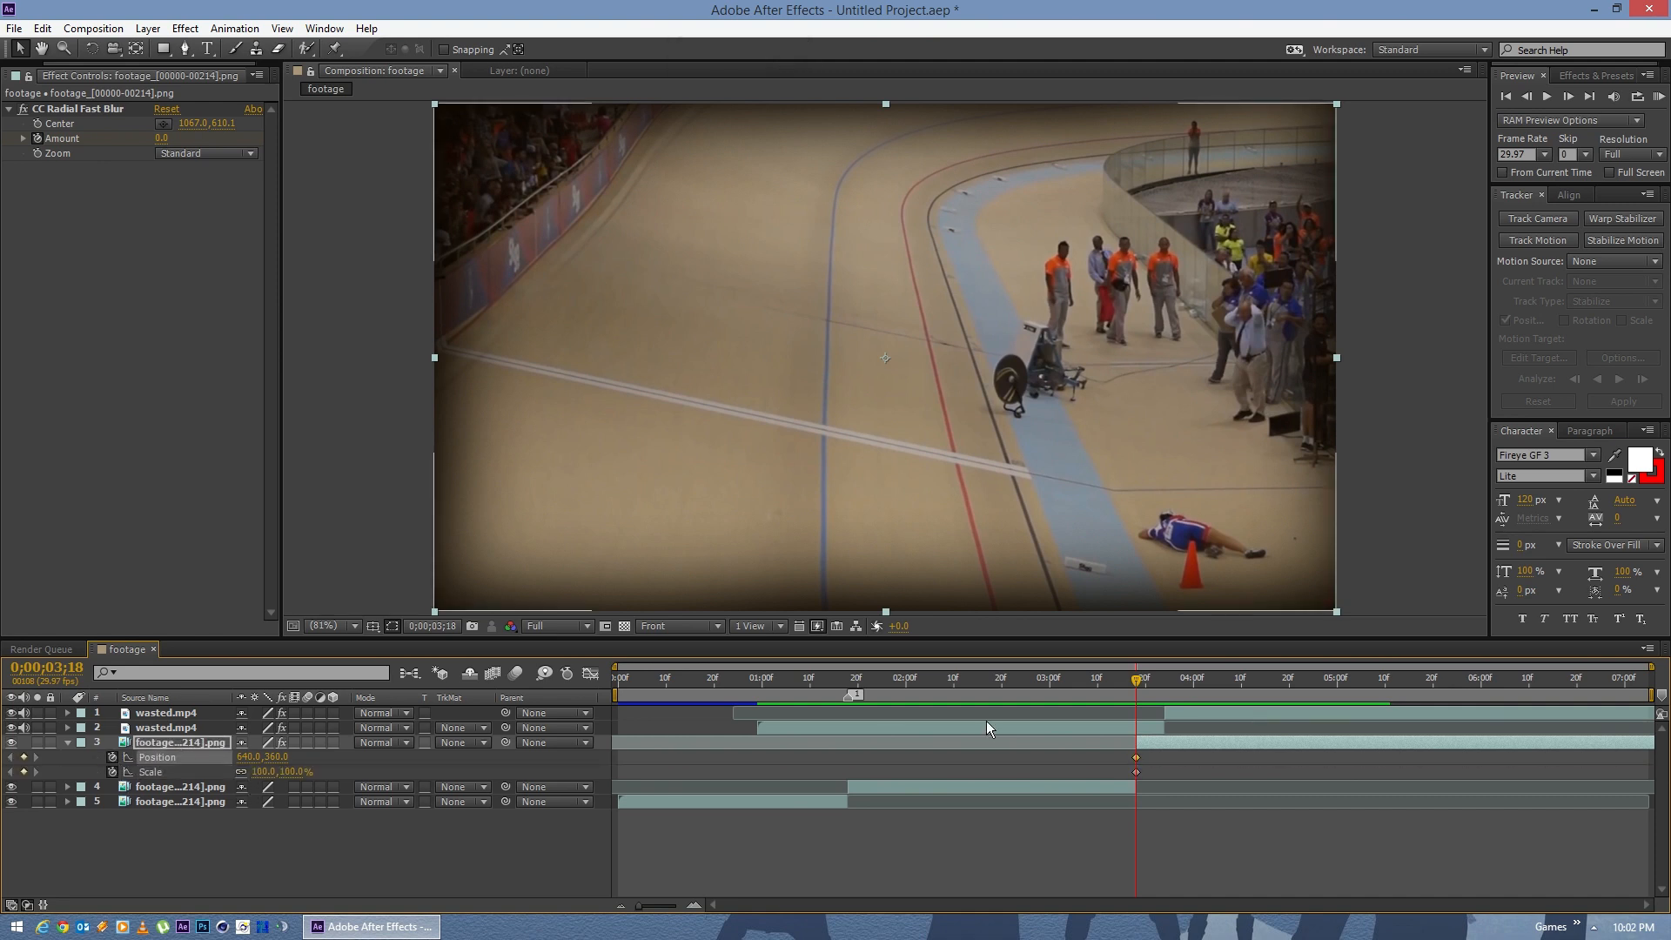
# Step: At 0;00;03;24, keyframe the blurred footage layer's Scale at 206% and its Position at about -26.9, -15.4 to zoom in on the fallen cyclist
pyautogui.press('u')
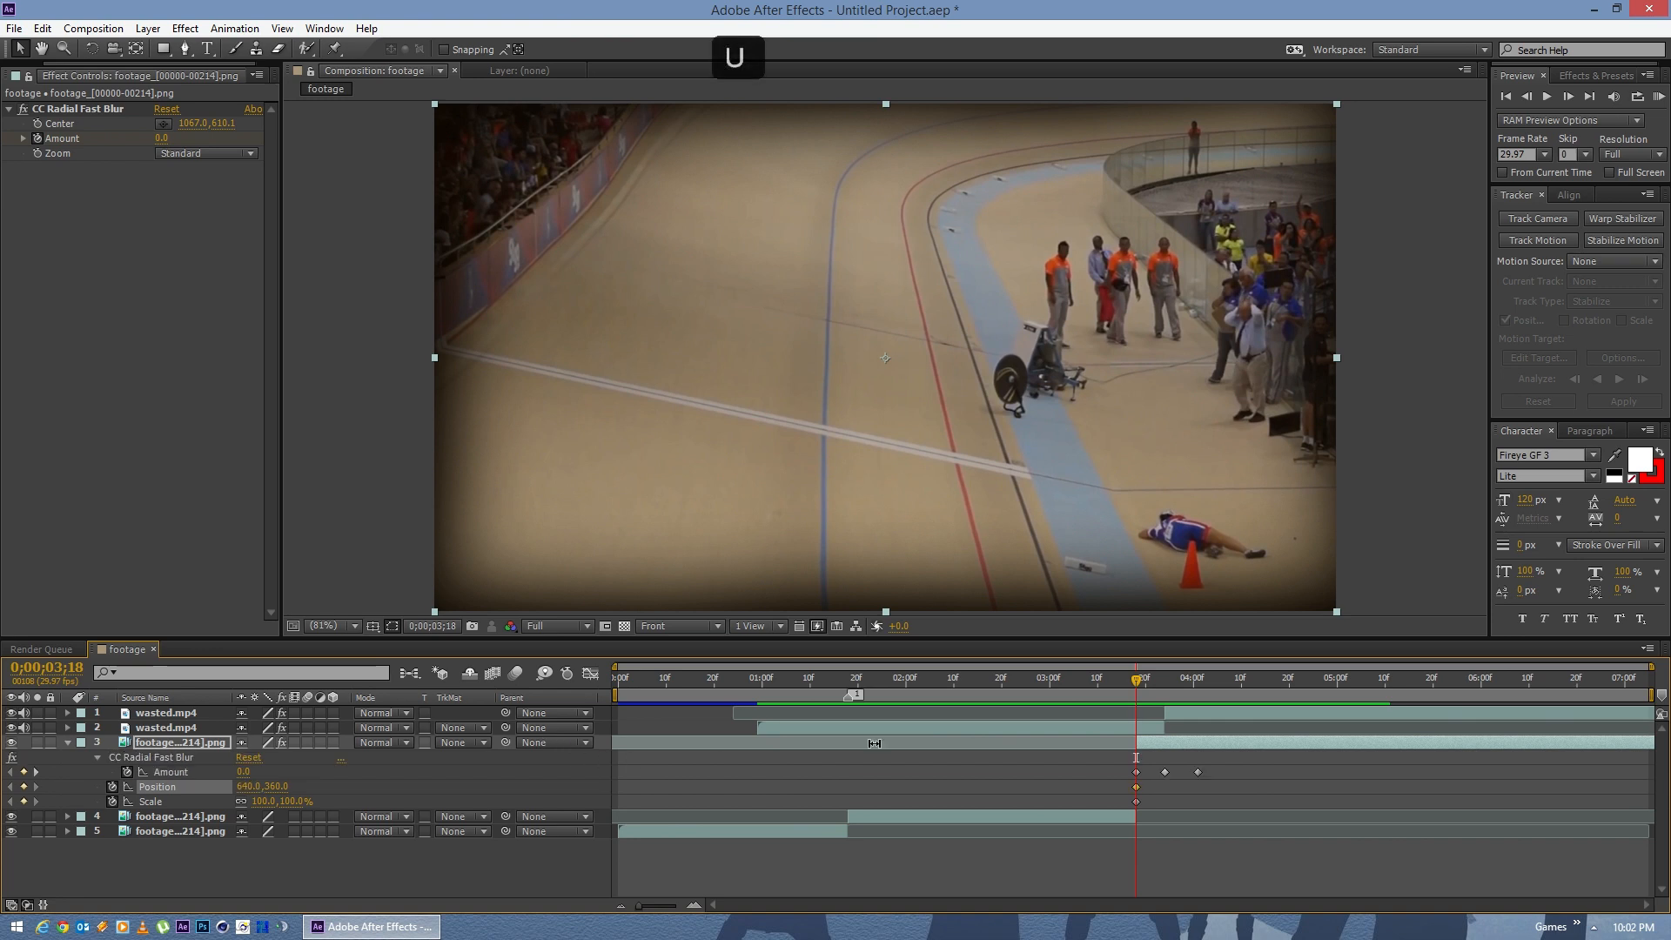
pyautogui.moveTo(1138, 687); pyautogui.dragTo(1167, 690)
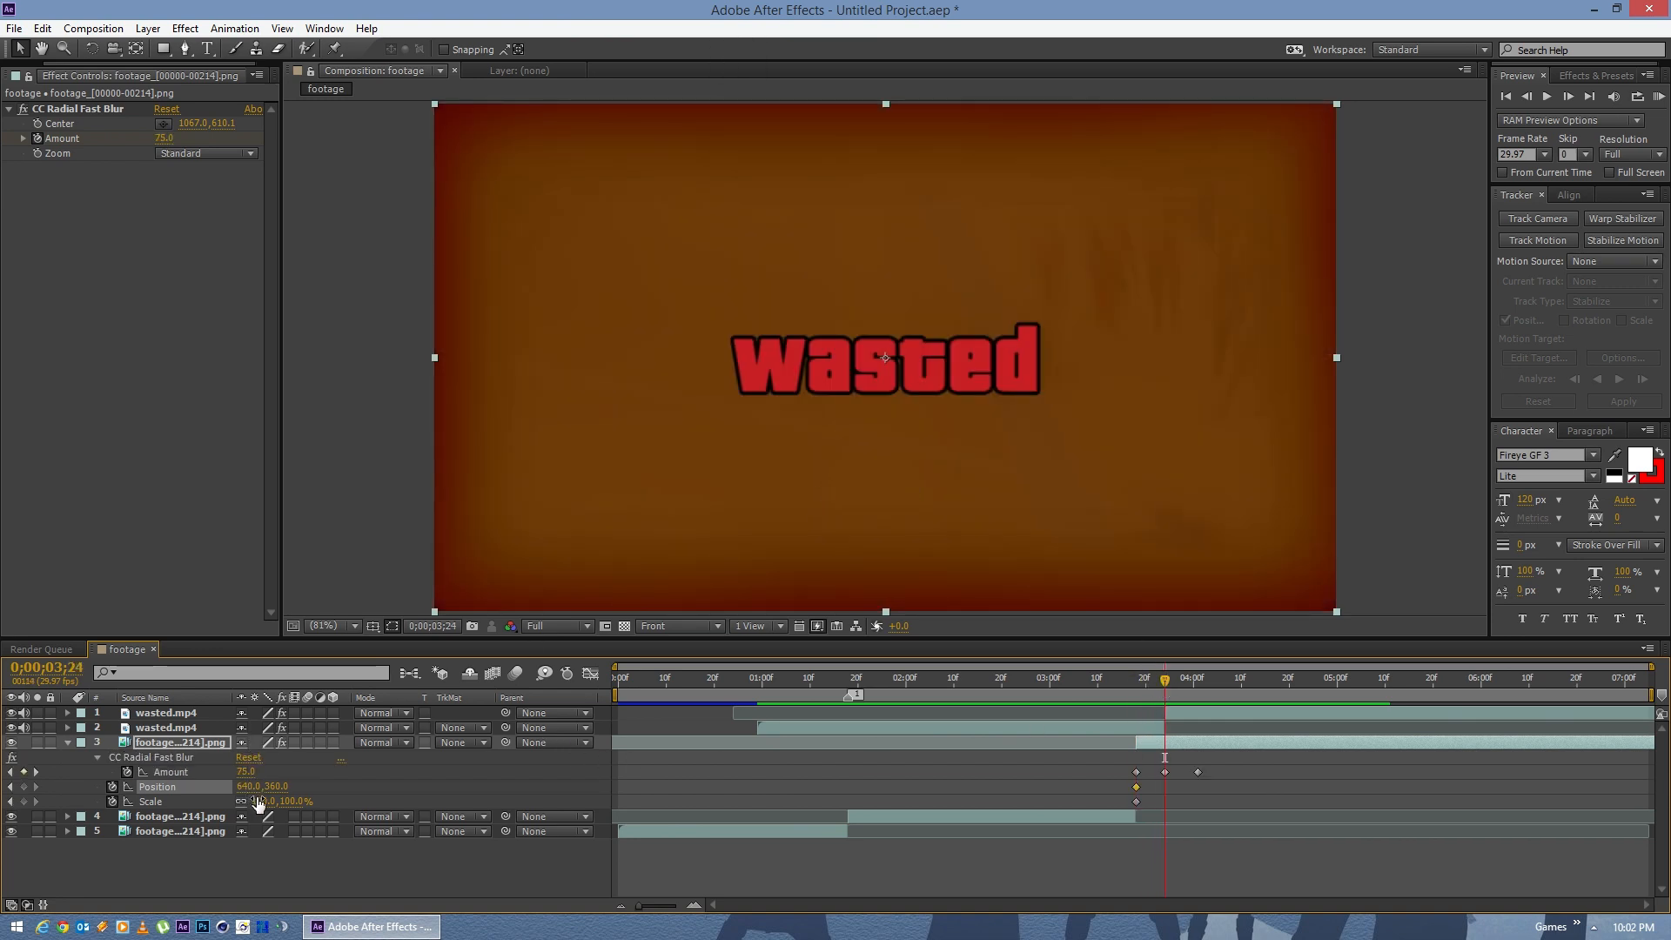
pyautogui.moveTo(265, 804); pyautogui.dragTo(1103, 380)
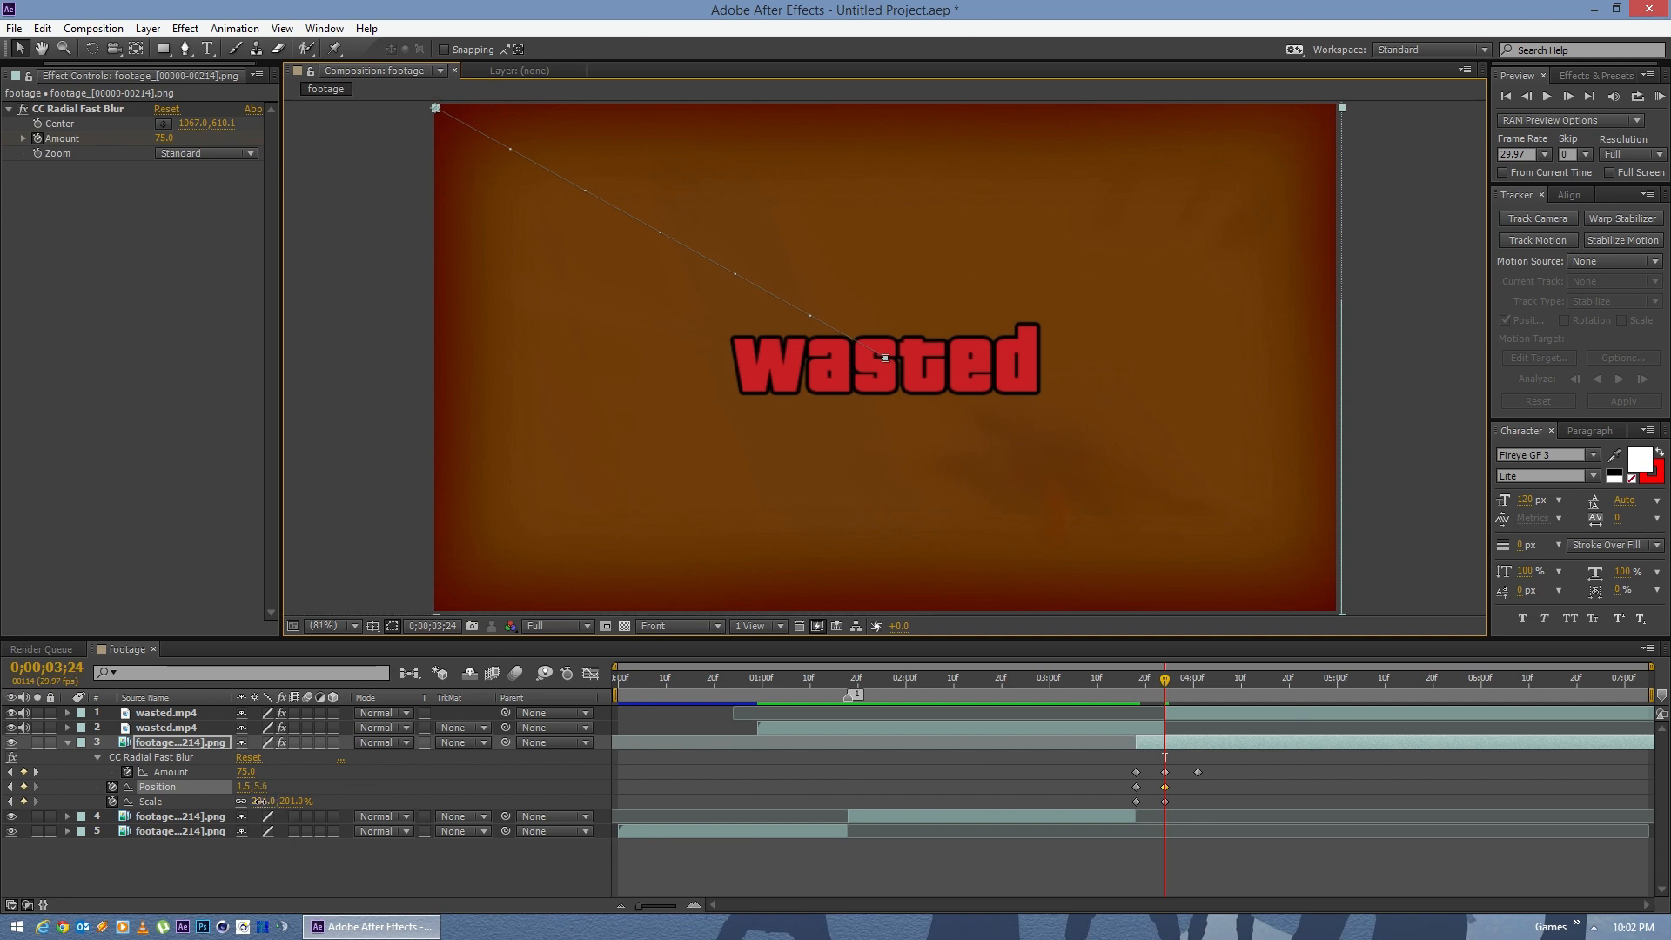
pyautogui.moveTo(262, 802); pyautogui.dragTo(266, 800)
pyautogui.moveTo(1226, 393)
pyautogui.mouseDown()
pyautogui.moveTo(1199, 384)
pyautogui.moveTo(1207, 367)
pyautogui.moveTo(1207, 408)
pyautogui.mouseUp()
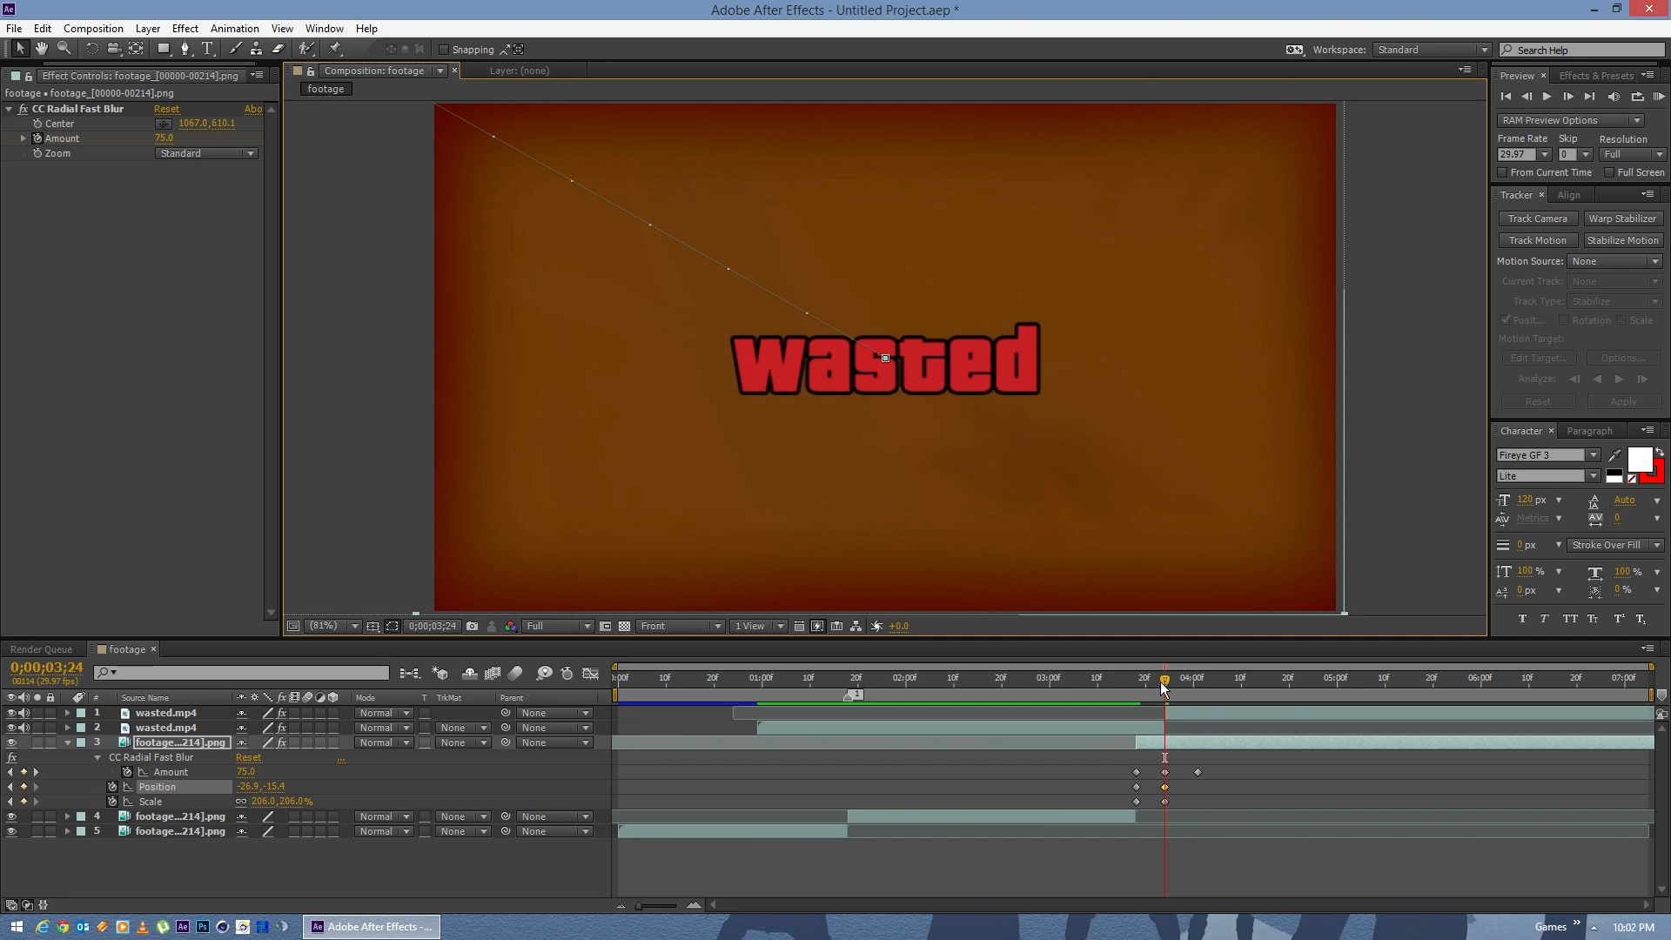
# Step: Play back the zoom and blur transition from 0;00;03;00 and 0;00;03;04, and preview the composition from the beginning
pyautogui.moveTo(1161, 681); pyautogui.dragTo(1050, 682)
pyautogui.press('space')
pyautogui.press('space')
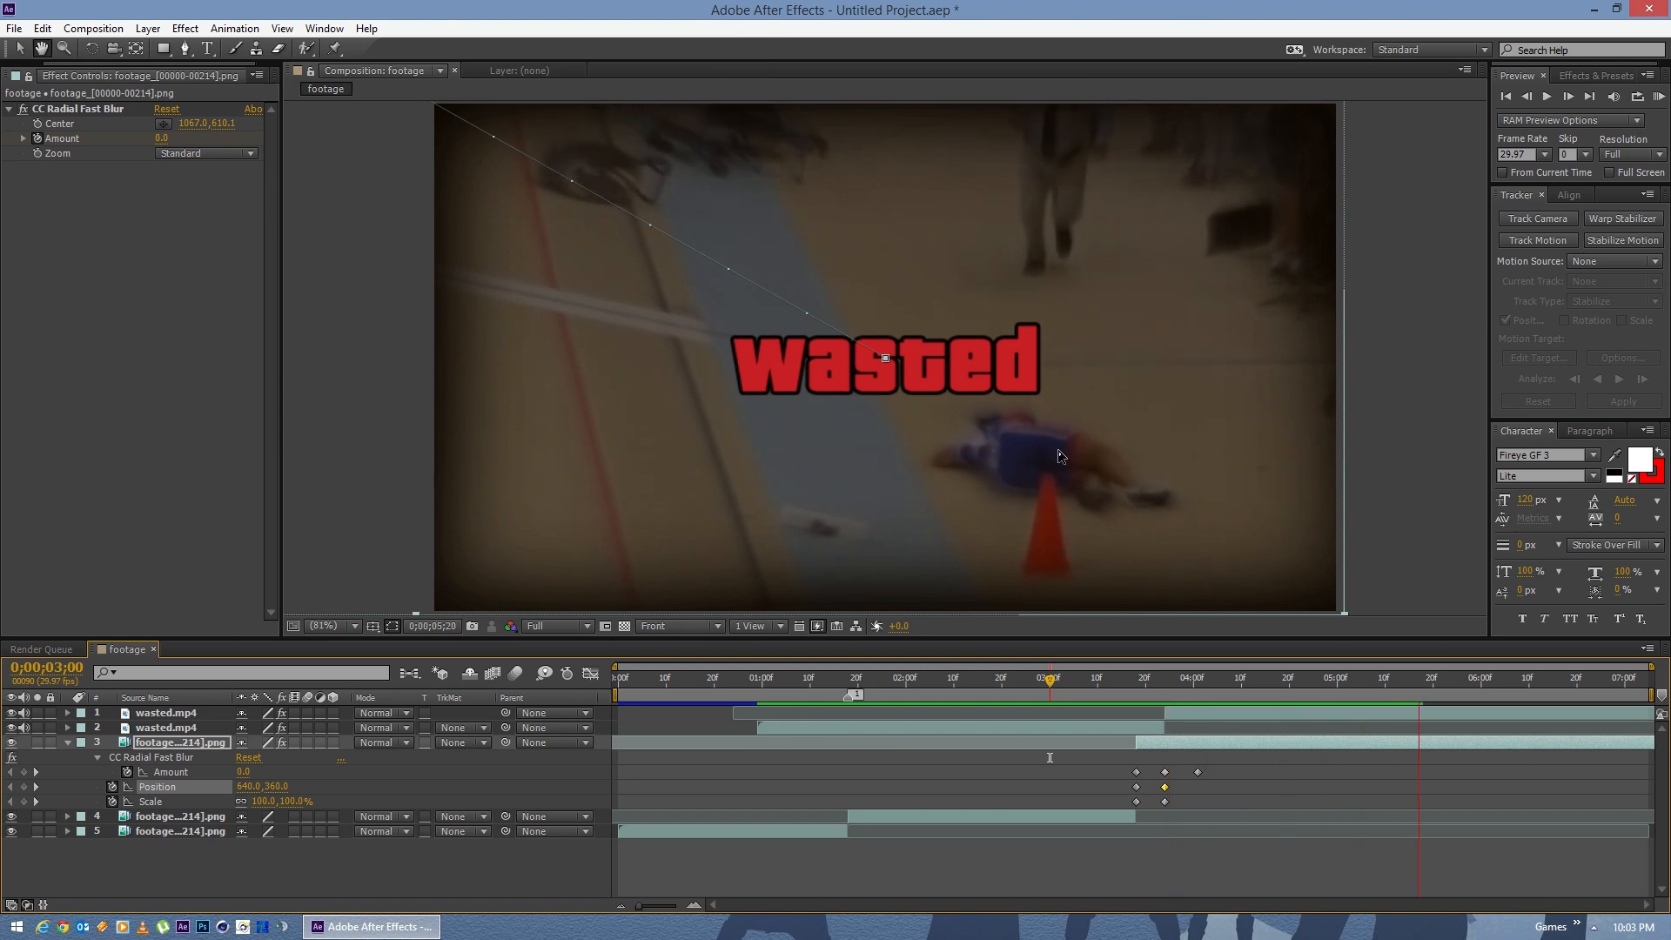
pyautogui.click(1069, 681)
pyautogui.press('space')
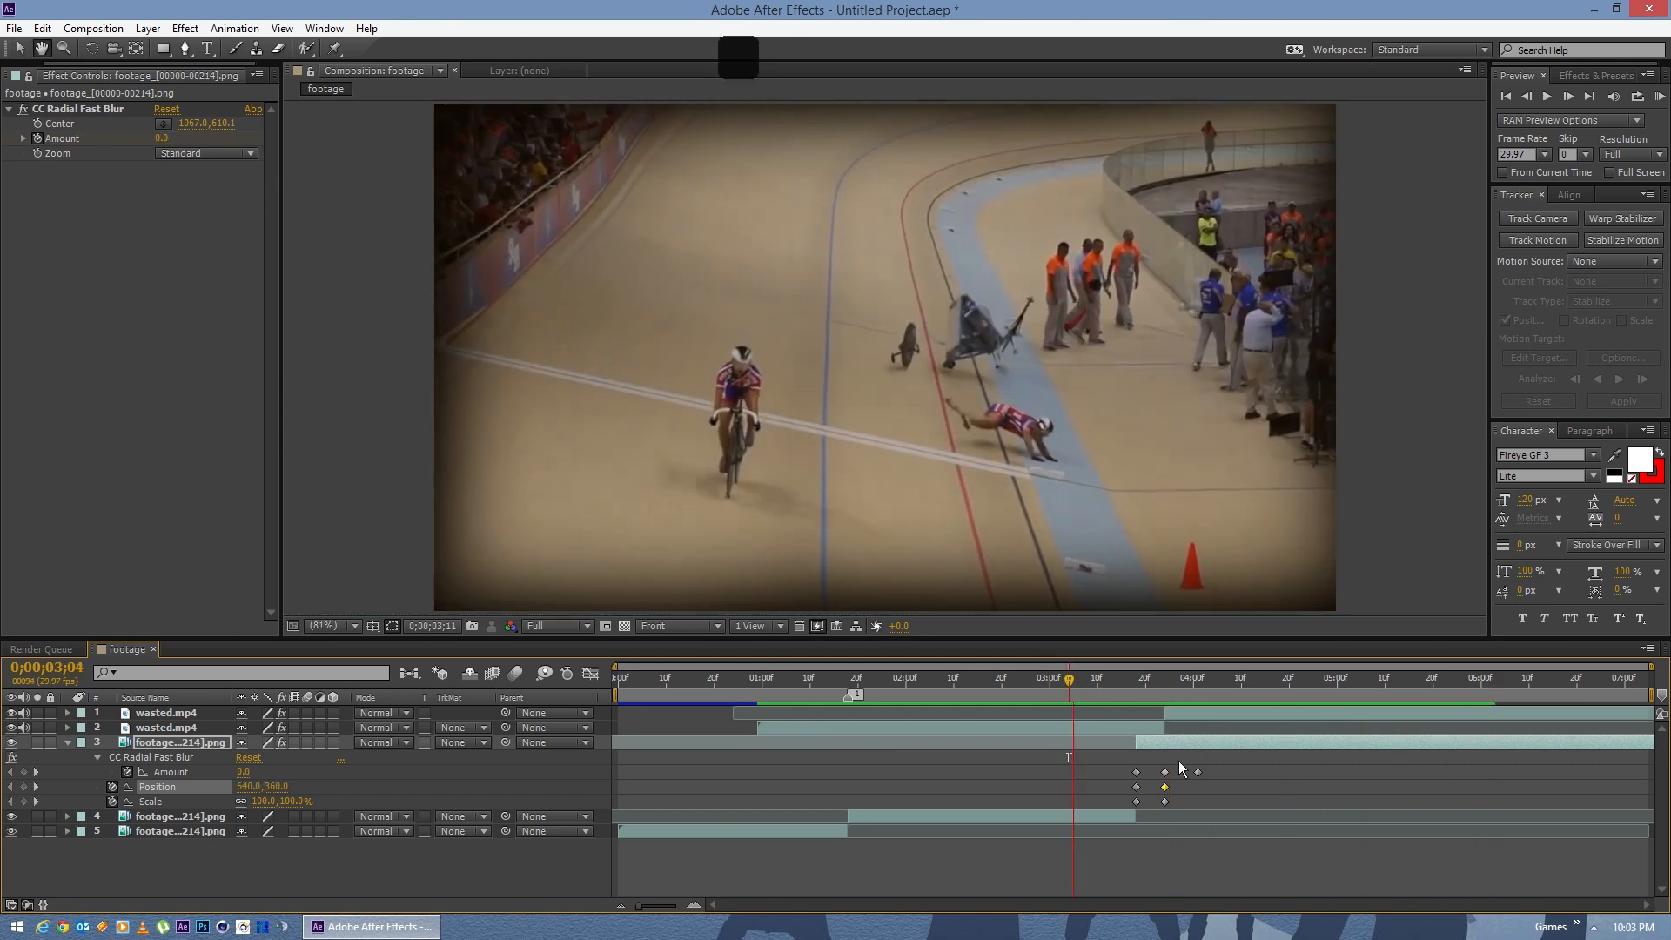
pyautogui.press('space')
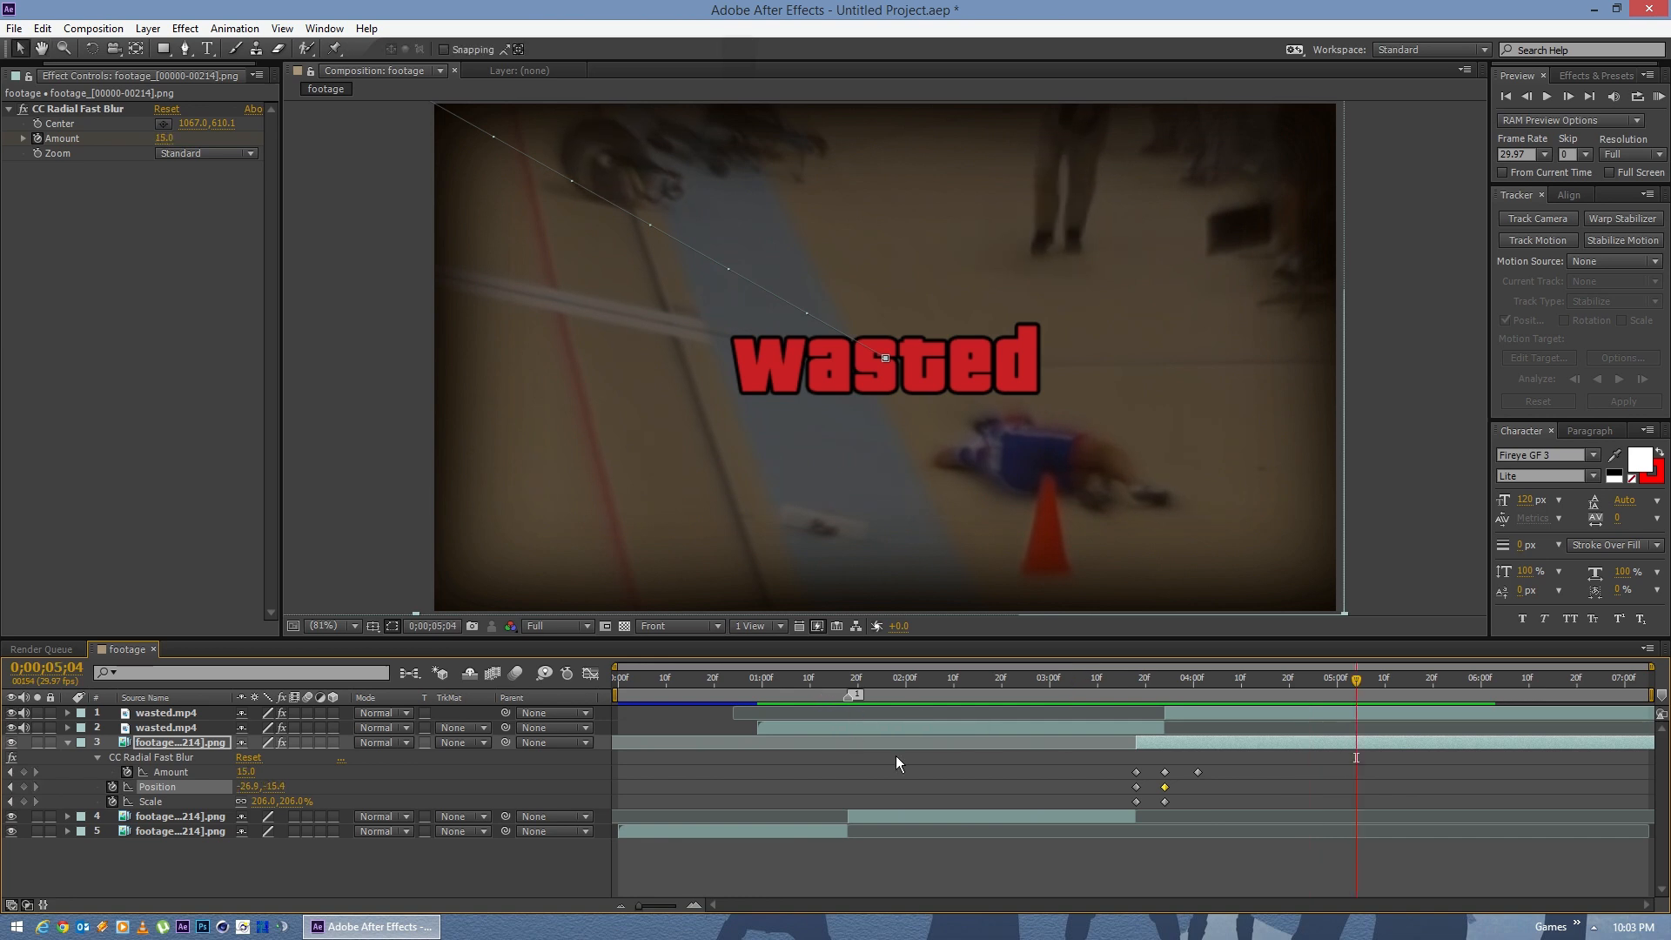
pyautogui.press('KP_0')
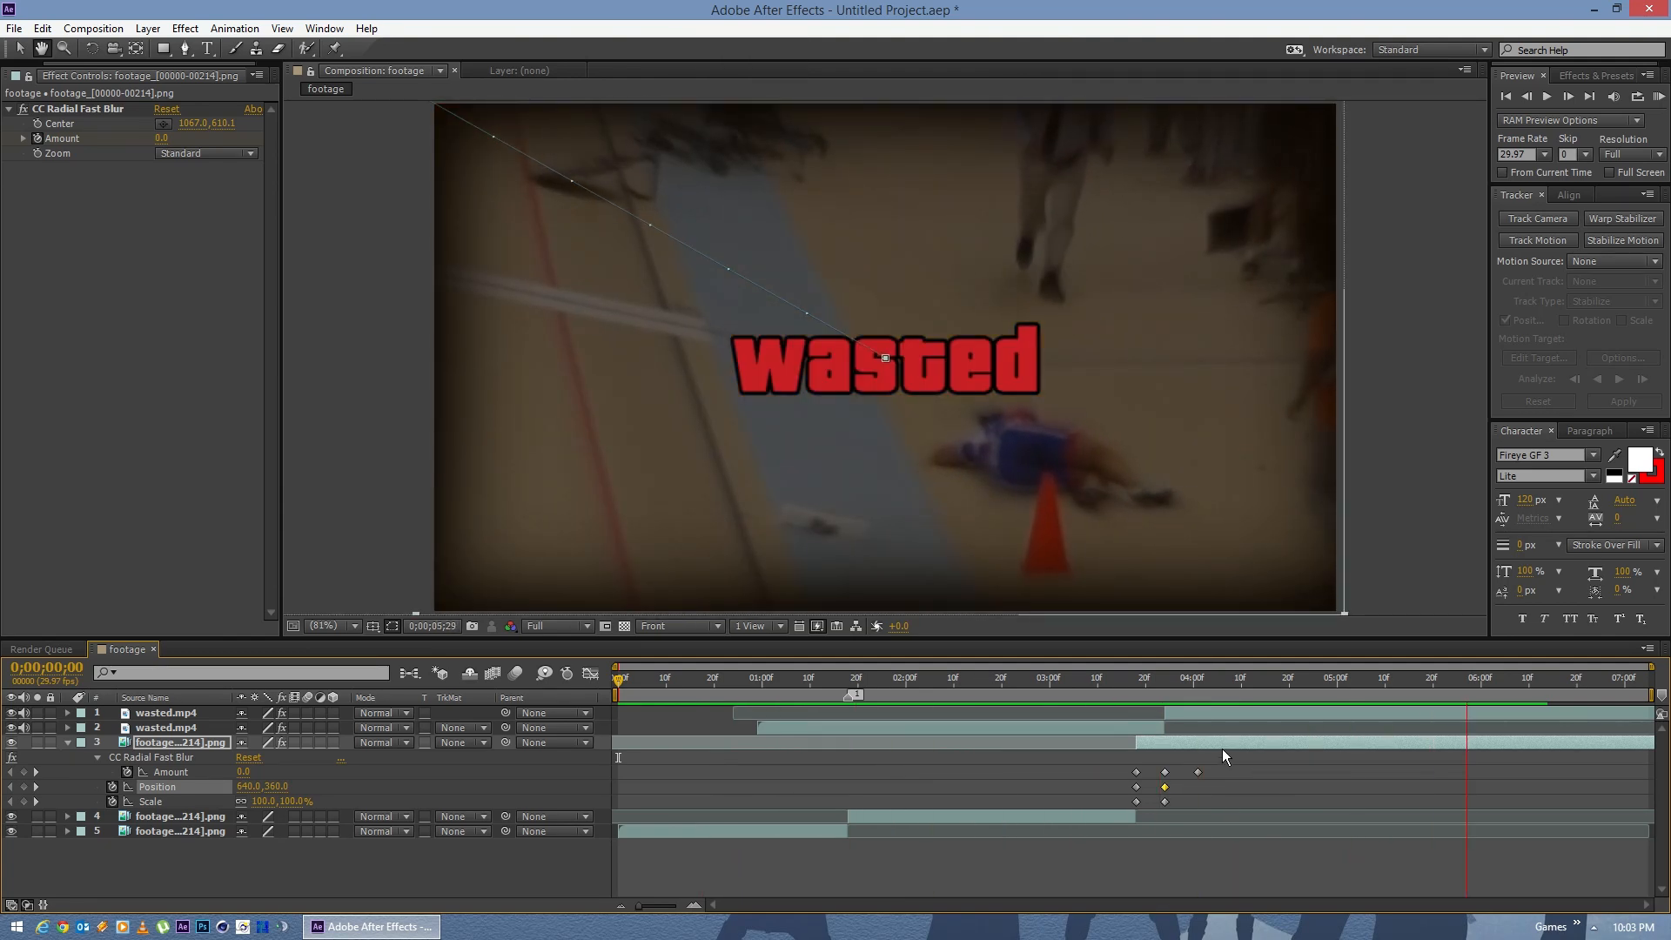
# Step: Set the radial blur's Amount keyframe at 0;00;04;01 to 10 and scrub through the transition to check it
pyautogui.click(1182, 688)
pyautogui.moveTo(1185, 692); pyautogui.dragTo(1199, 690)
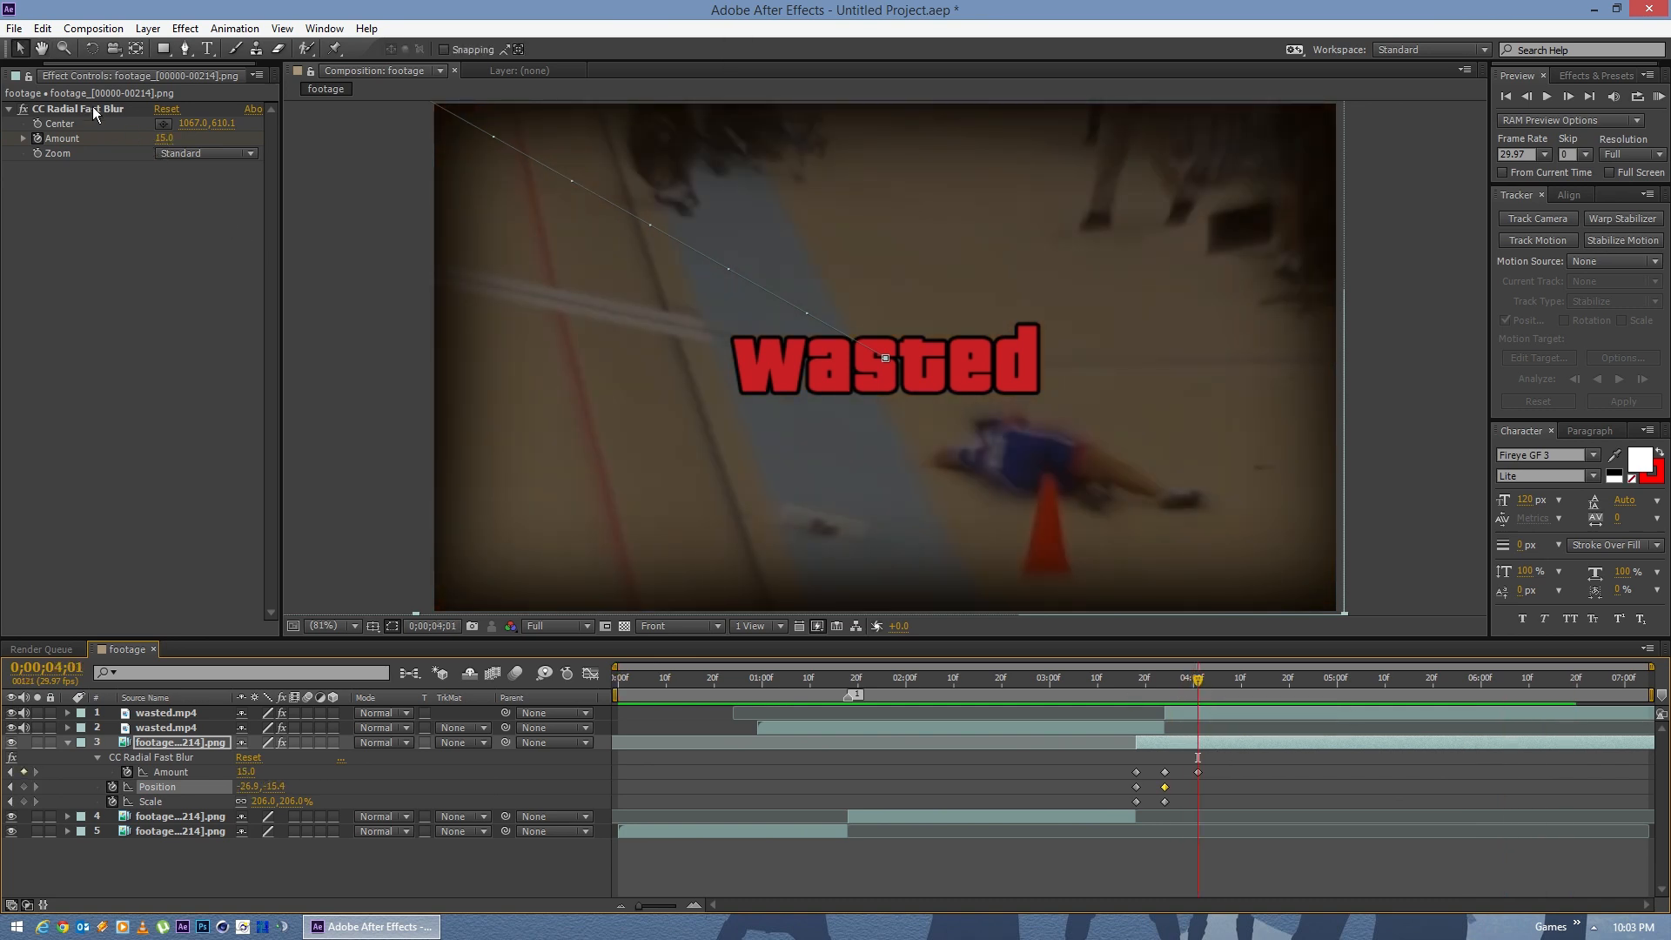
pyautogui.click(165, 138)
pyautogui.write('10')
pyautogui.press('KP_Enter')
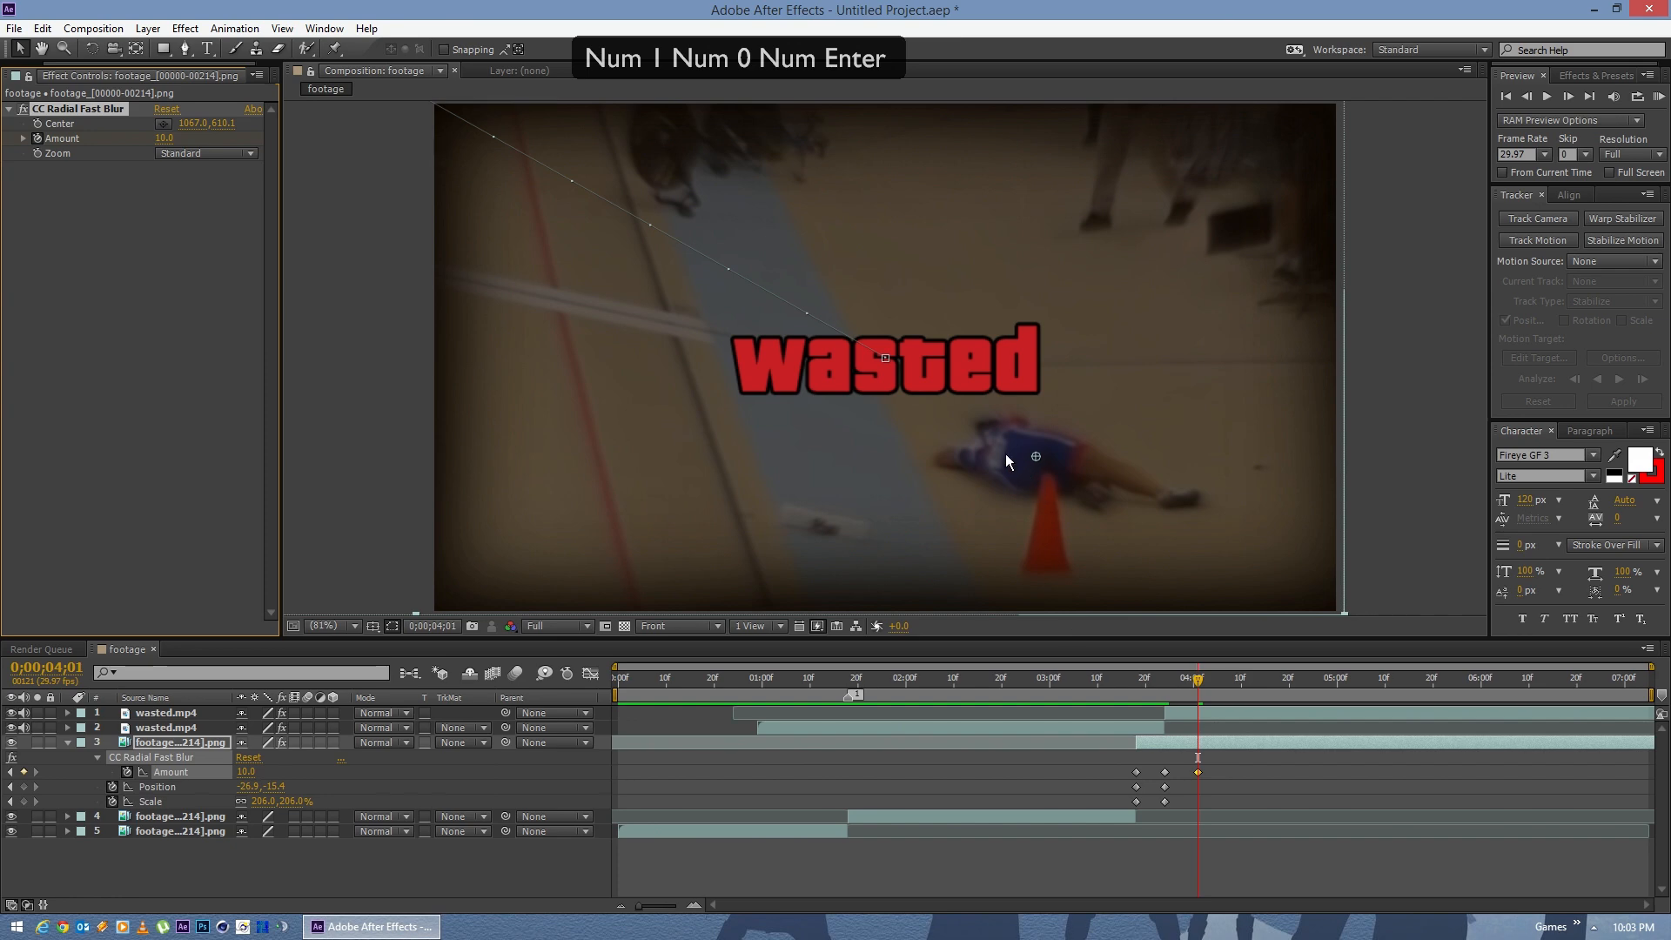
pyautogui.click(1116, 683)
pyautogui.moveTo(1125, 682); pyautogui.dragTo(1213, 684)
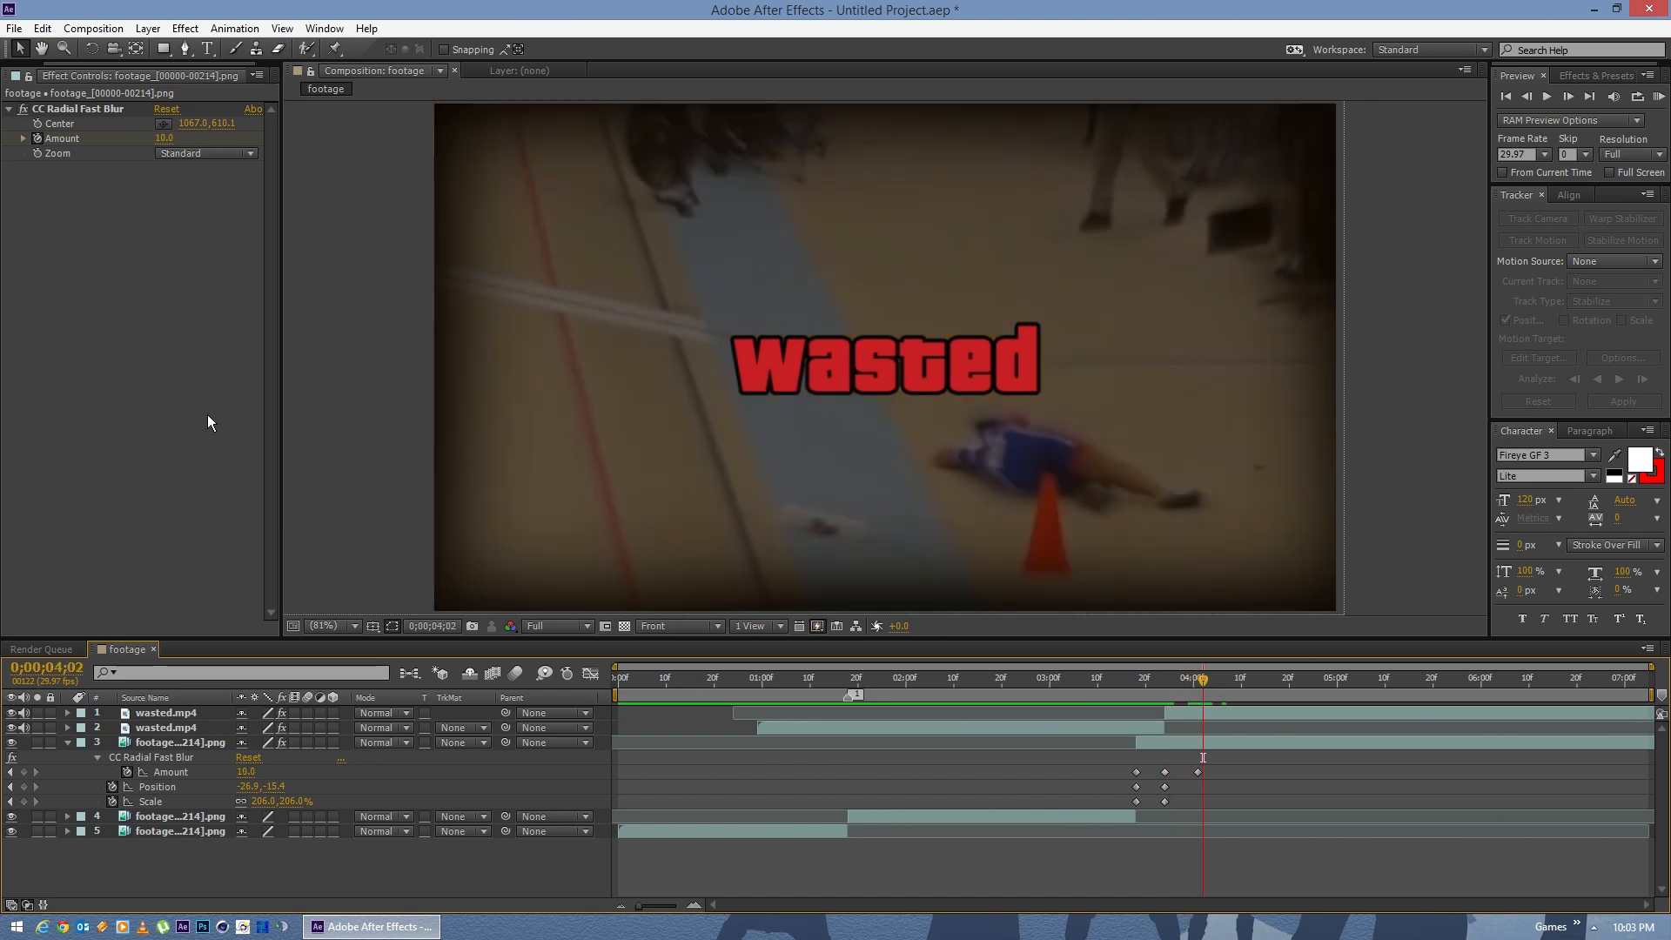
# Step: Add a Hue/Saturation effect to the radial-blurred footage layer at 0;00;03;24
pyautogui.click(190, 743)
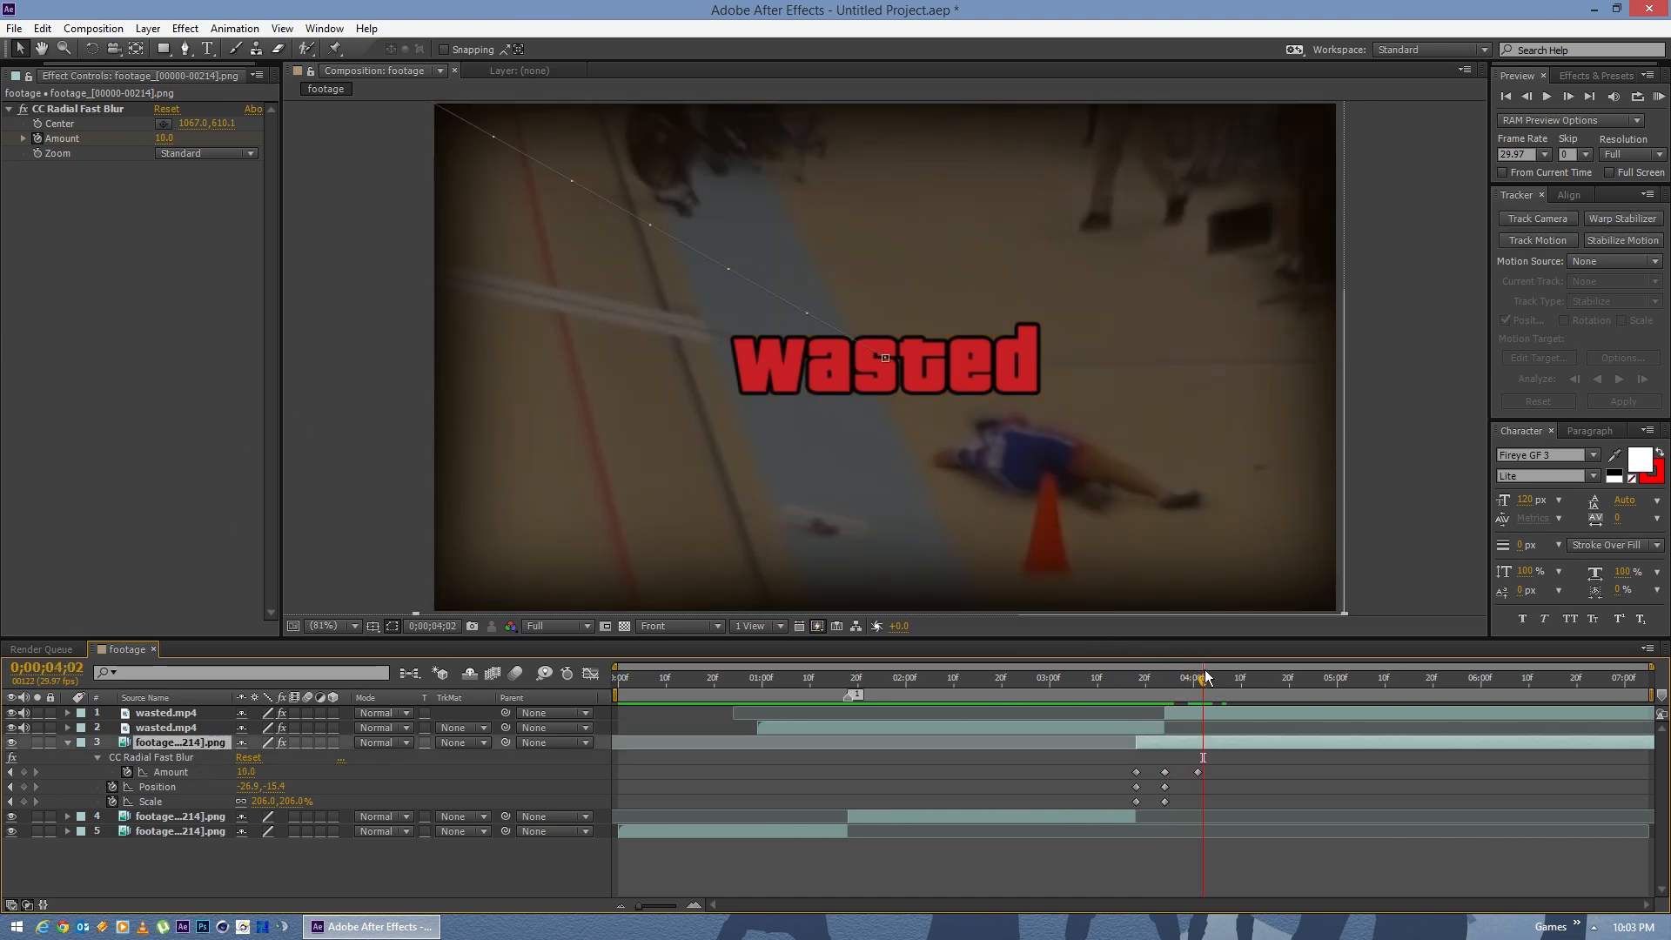
pyautogui.moveTo(1197, 685); pyautogui.dragTo(1164, 687)
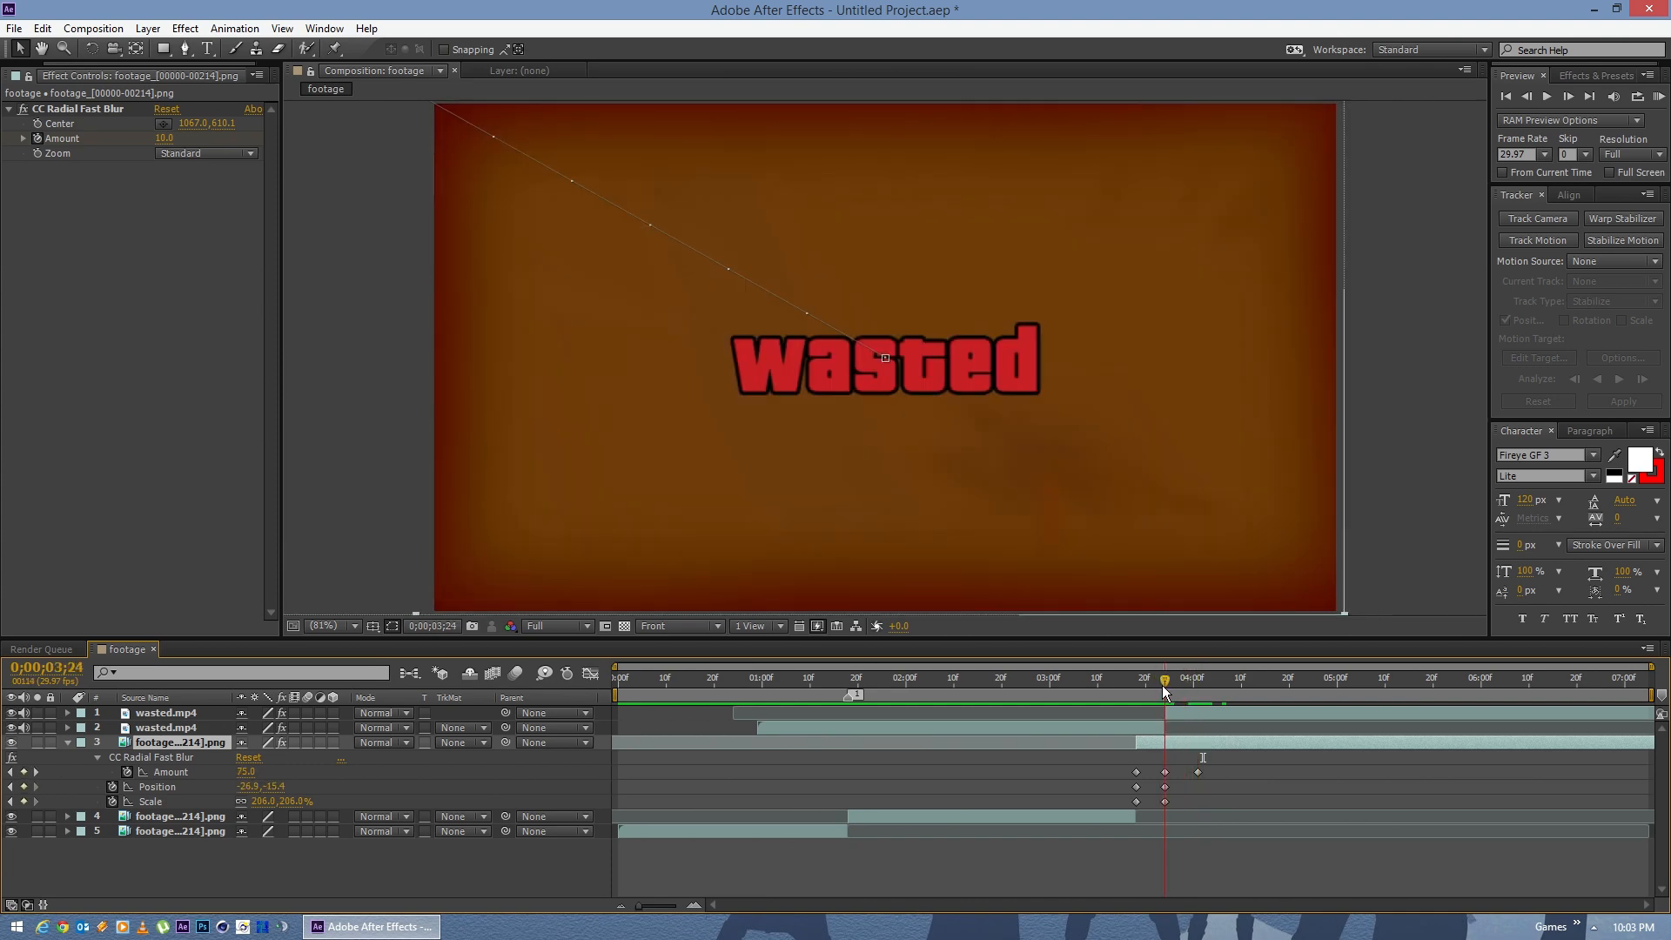
pyautogui.rightClick(70, 244)
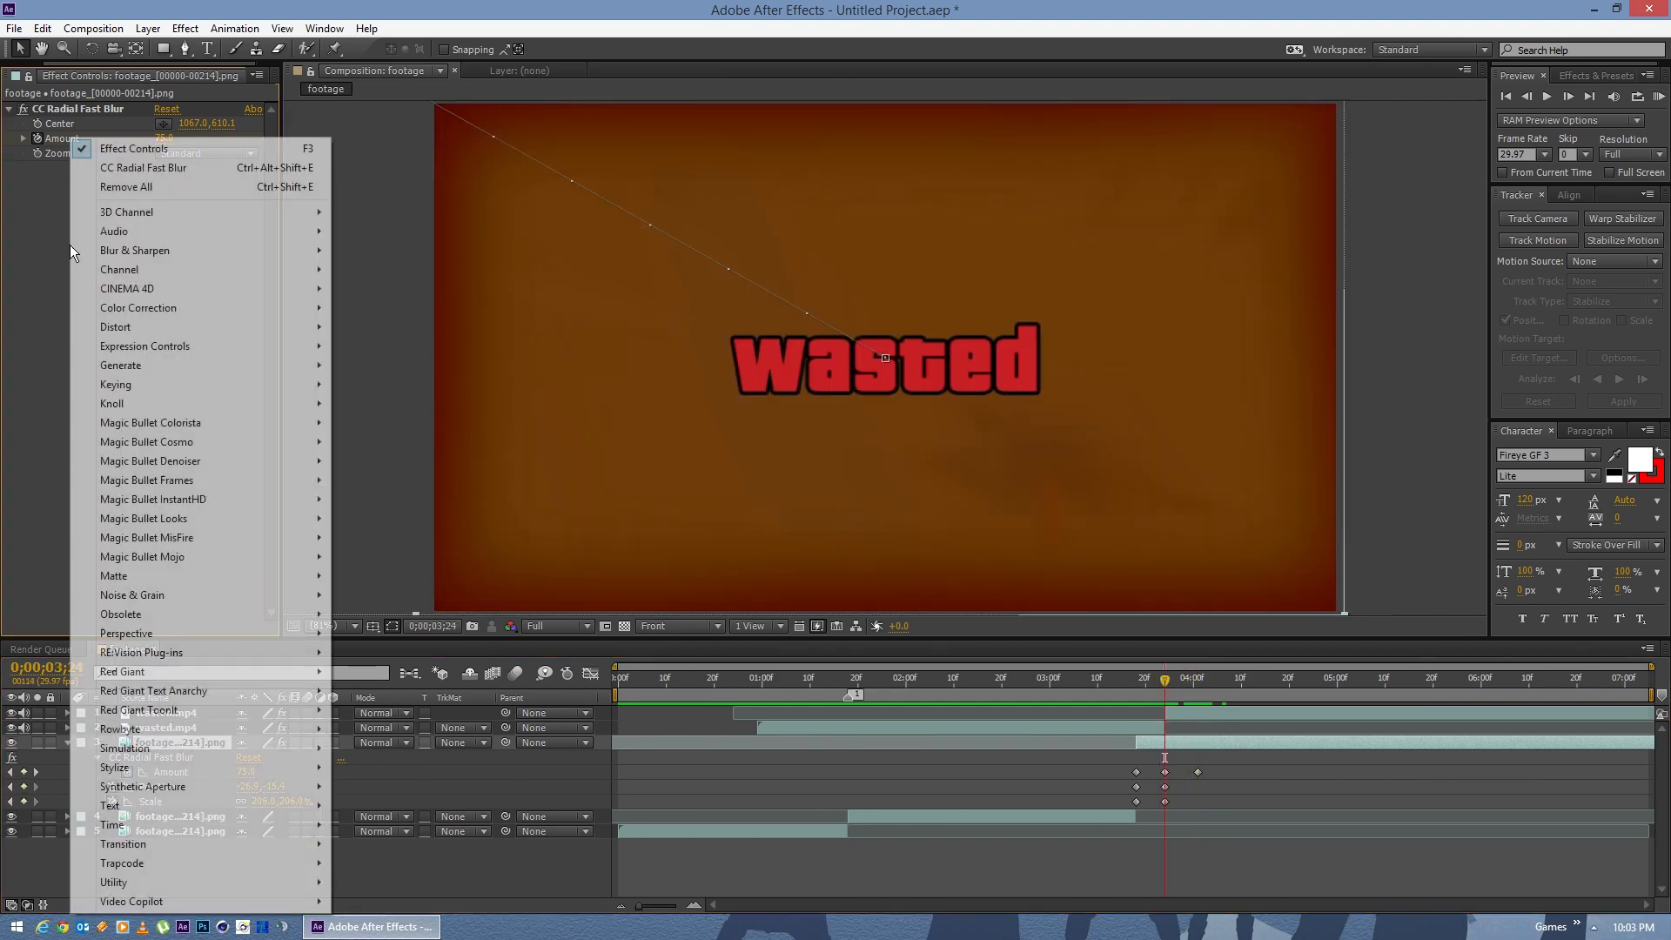
pyautogui.moveTo(253, 312)
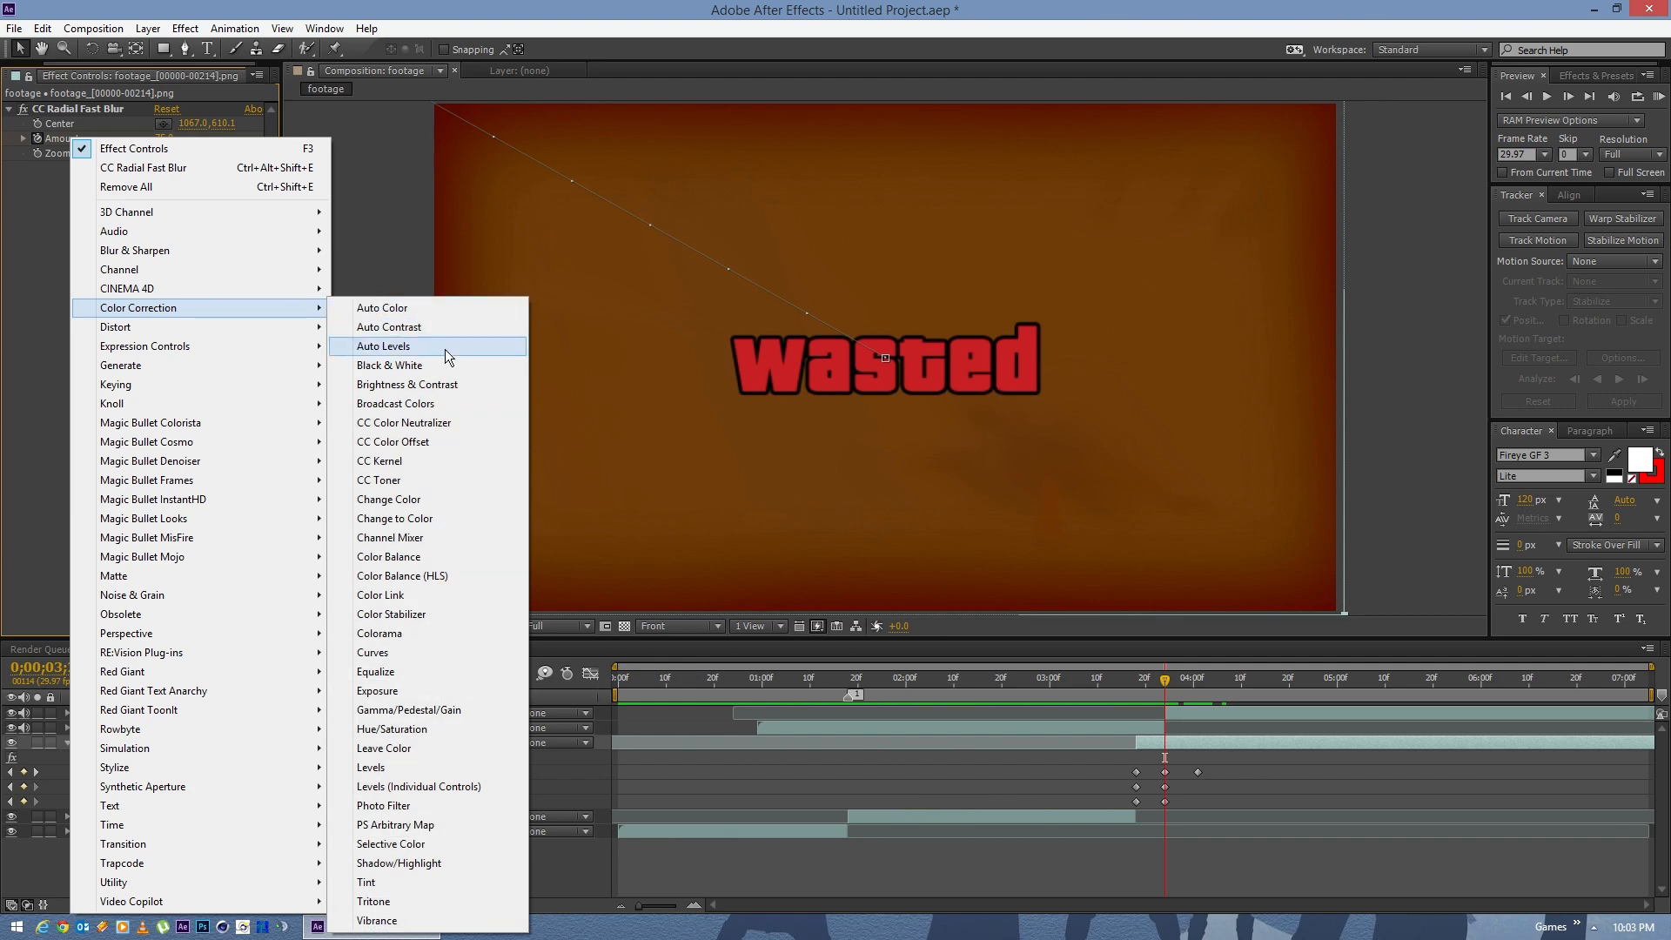
pyautogui.click(424, 728)
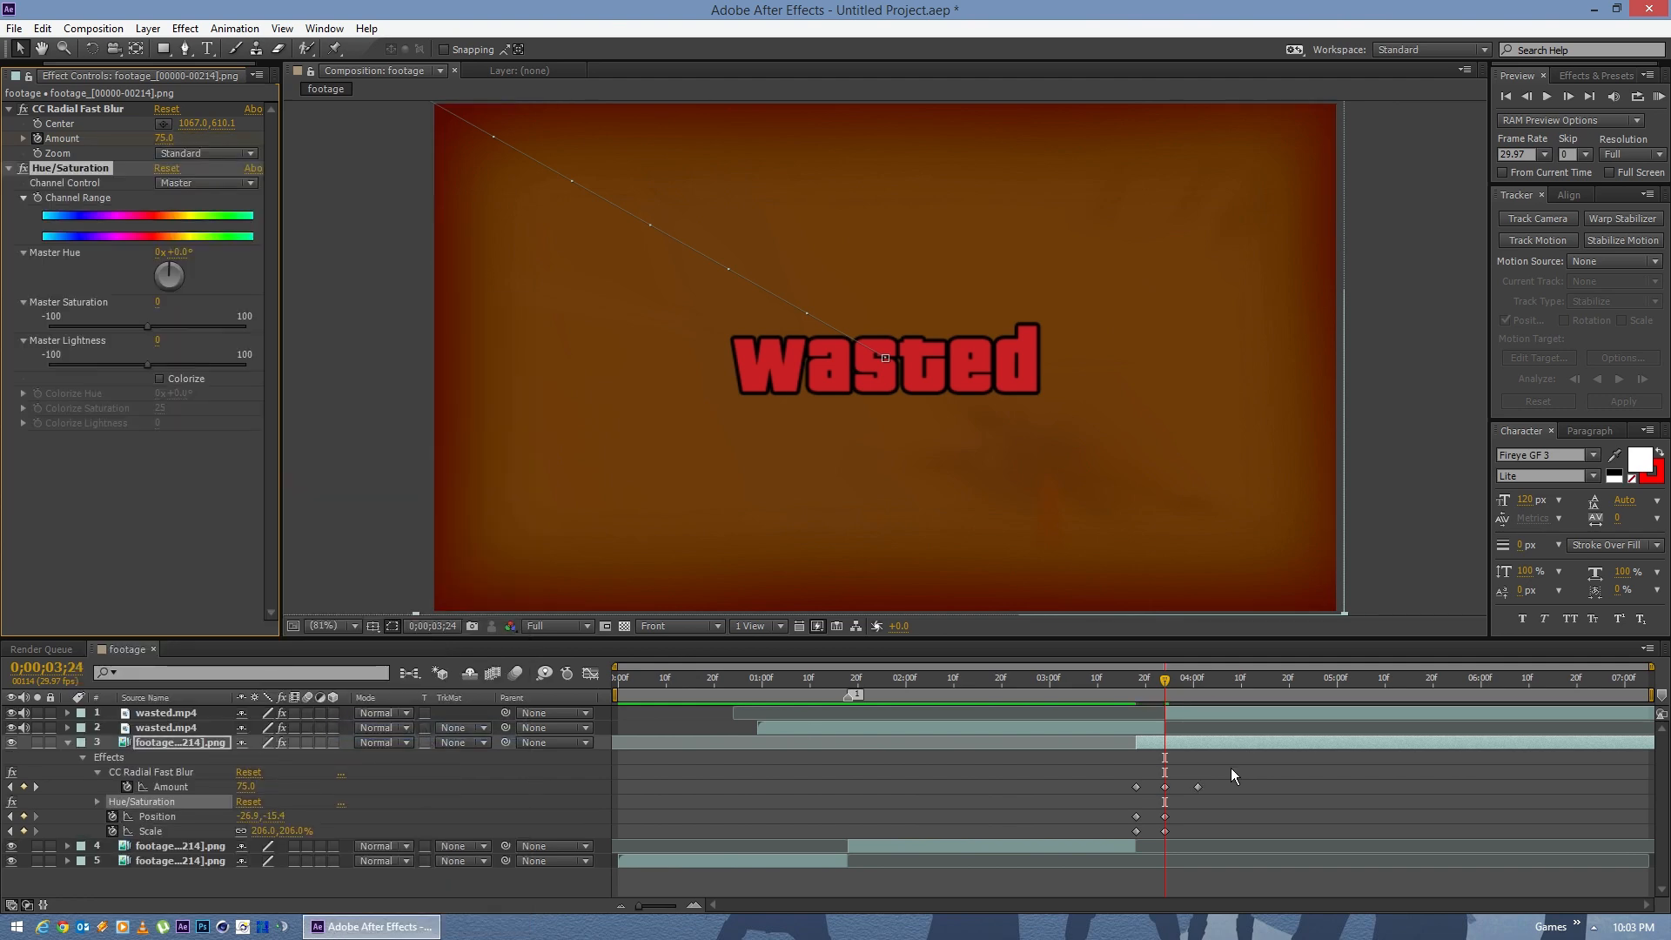
# Step: Try adjusting the Hue/Saturation effect's Master Saturation at 0;00;04;18 and set it back to 0
pyautogui.click(1277, 688)
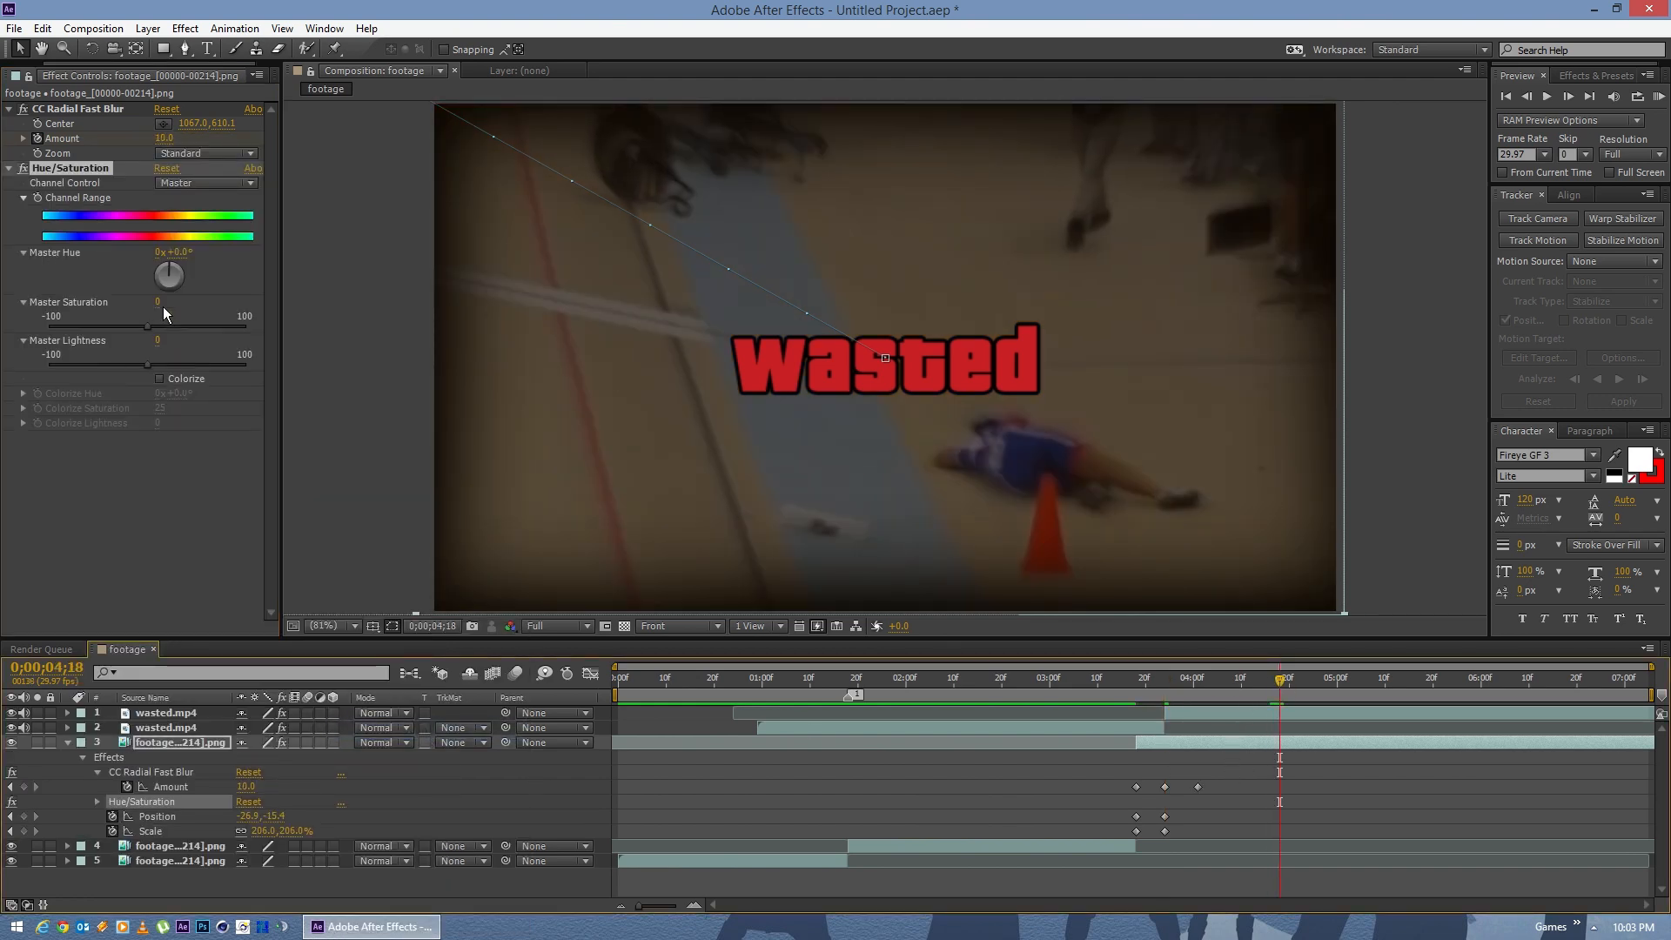
pyautogui.moveTo(190, 302); pyautogui.dragTo(149, 302)
pyautogui.moveTo(158, 302); pyautogui.dragTo(161, 306)
pyautogui.write('0')
pyautogui.press('KP_Enter')
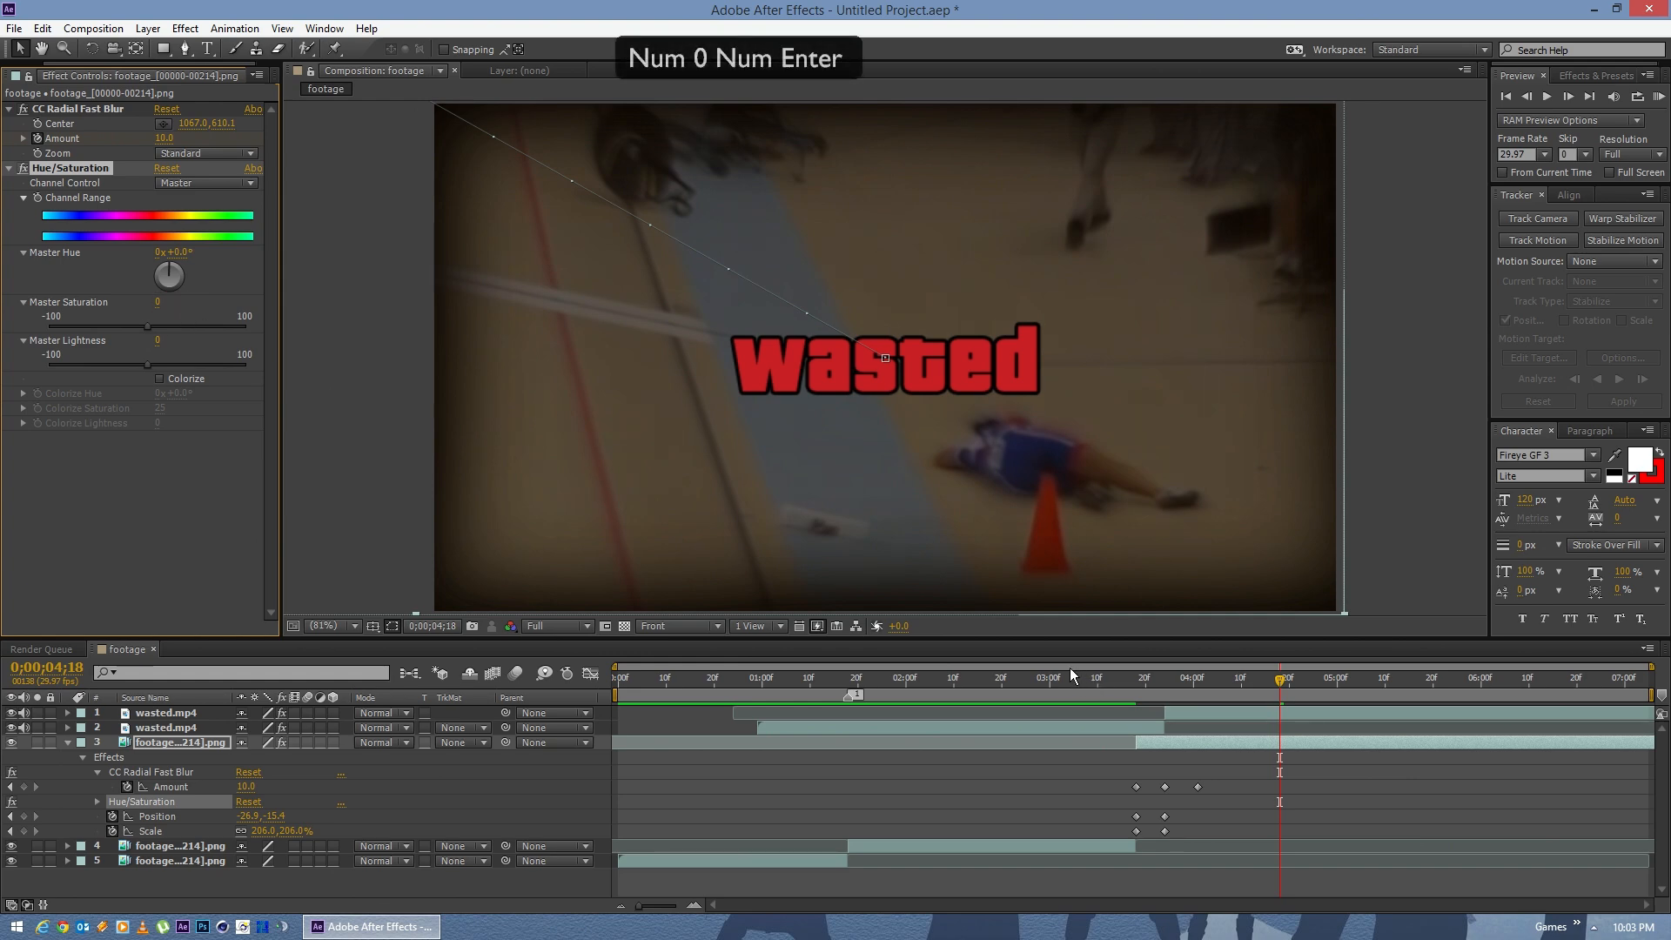
# Step: Copy the Hue/Saturation effect onto footage layer 4, which starts at 0;00;01;18
pyautogui.moveTo(826, 679)
pyautogui.mouseDown()
pyautogui.moveTo(847, 678)
pyautogui.moveTo(812, 680)
pyautogui.moveTo(942, 686)
pyautogui.moveTo(846, 691)
pyautogui.mouseUp()
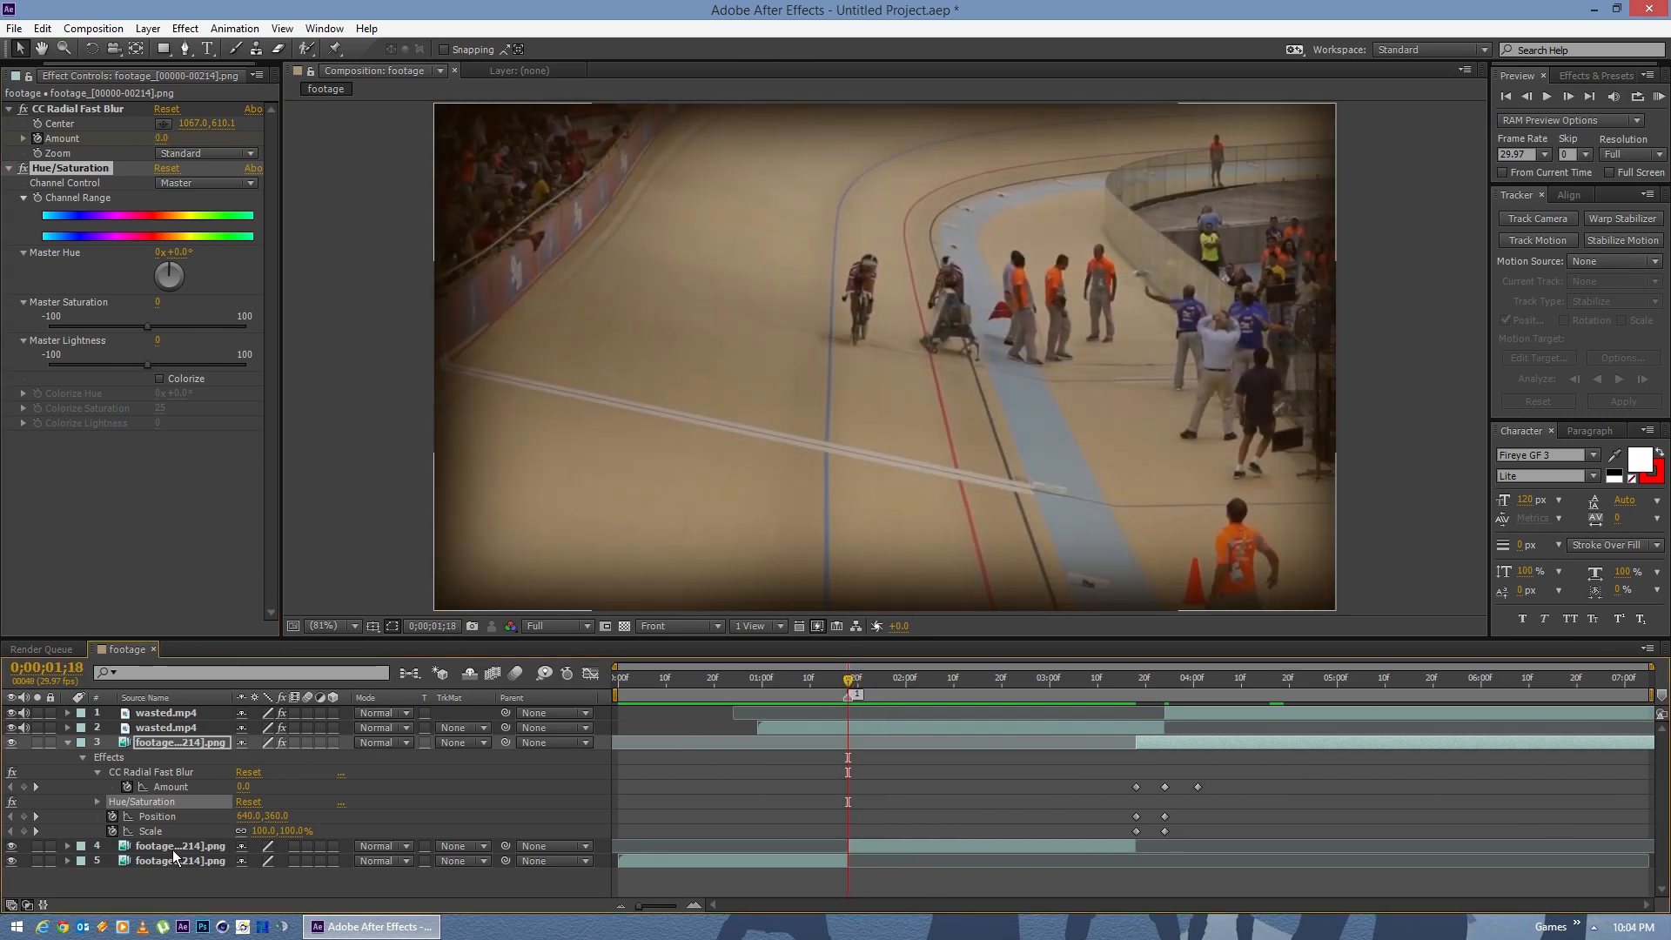
pyautogui.click(82, 169)
pyautogui.hotkey('ctrl', 'c')
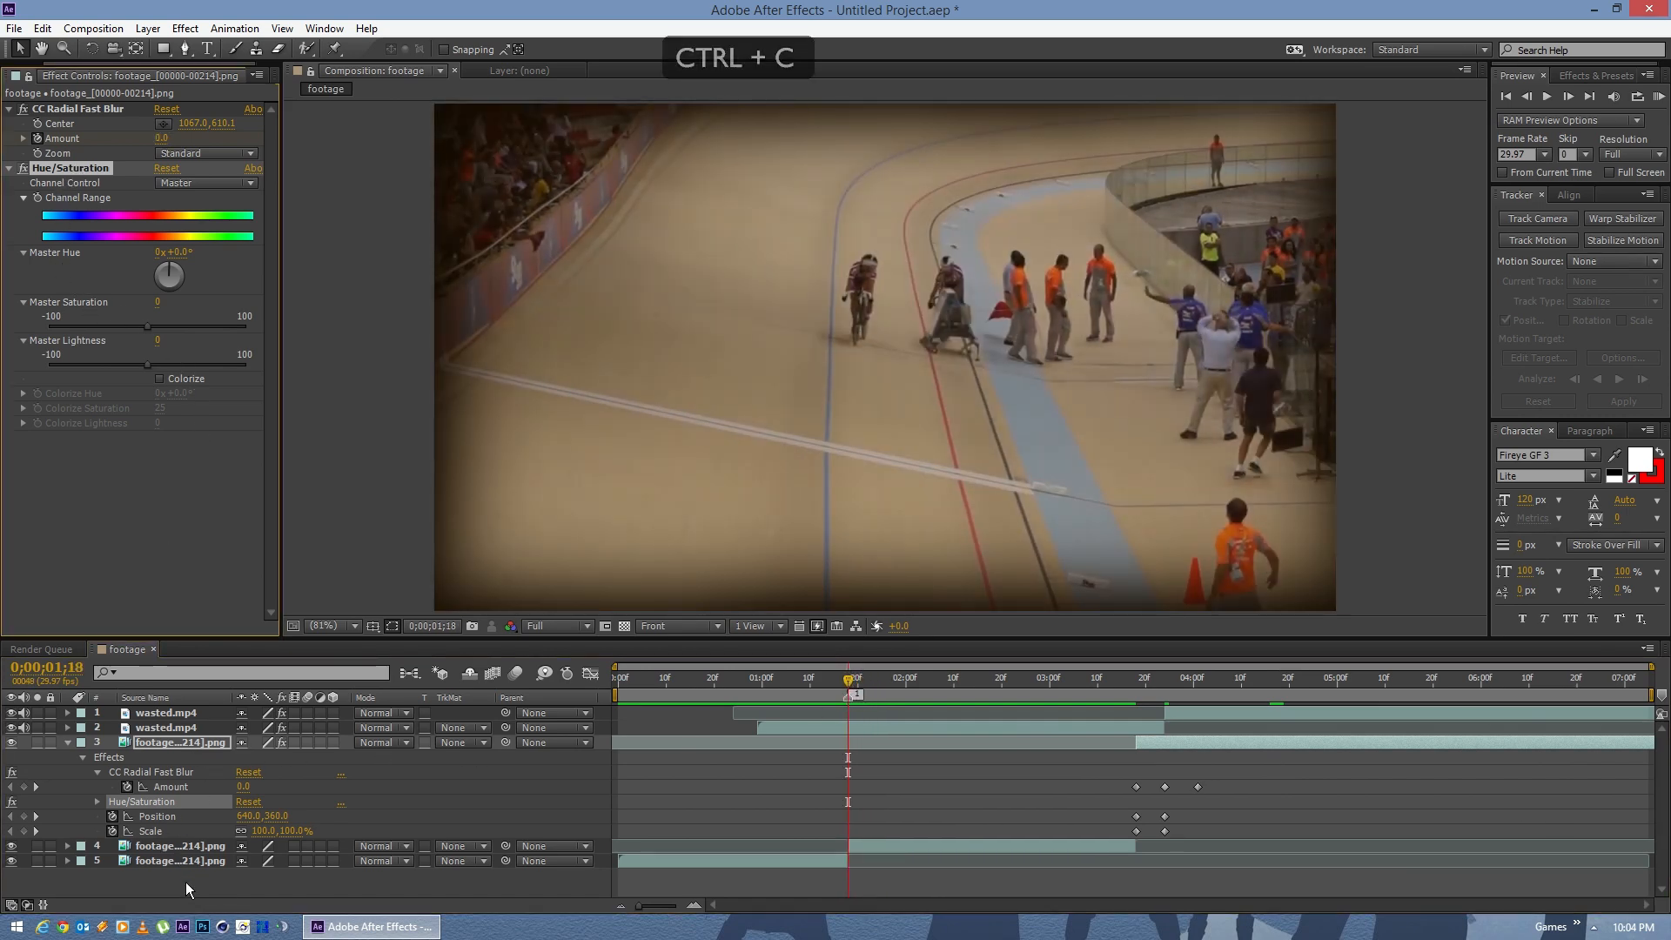
pyautogui.click(181, 845)
pyautogui.hotkey('ctrl', 'v')
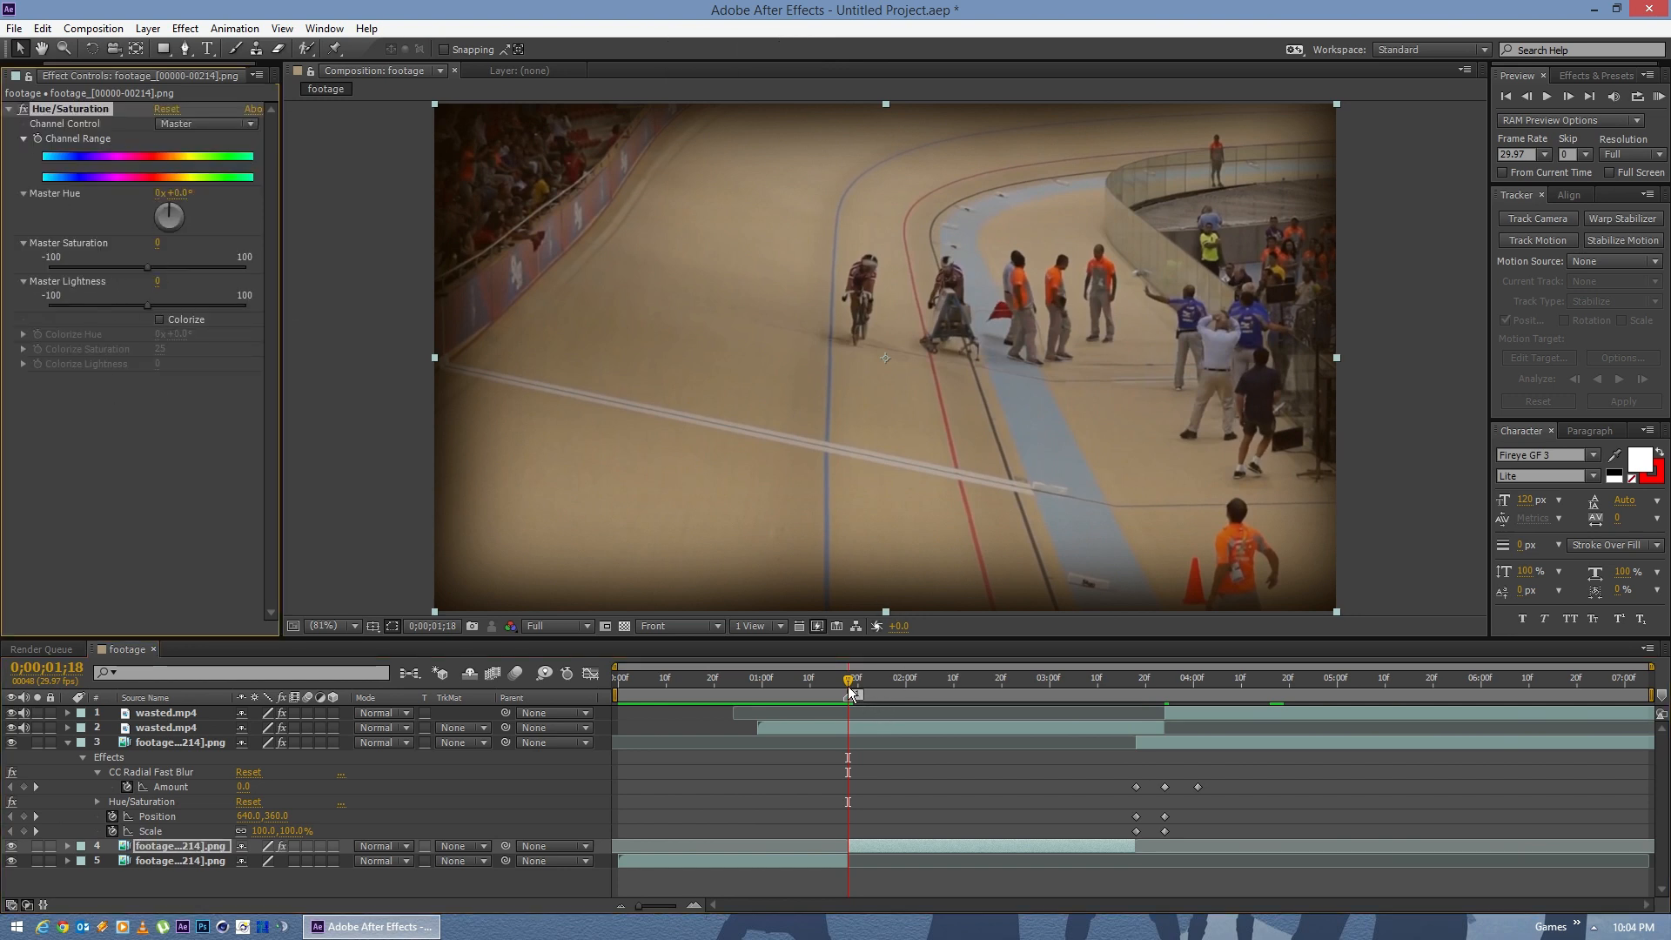
# Step: Start a Hue/Saturation Channel Range keyframe on footage layer 4 at 0;00;01;18 and show the layer's keyframes
pyautogui.moveTo(774, 682); pyautogui.dragTo(852, 685)
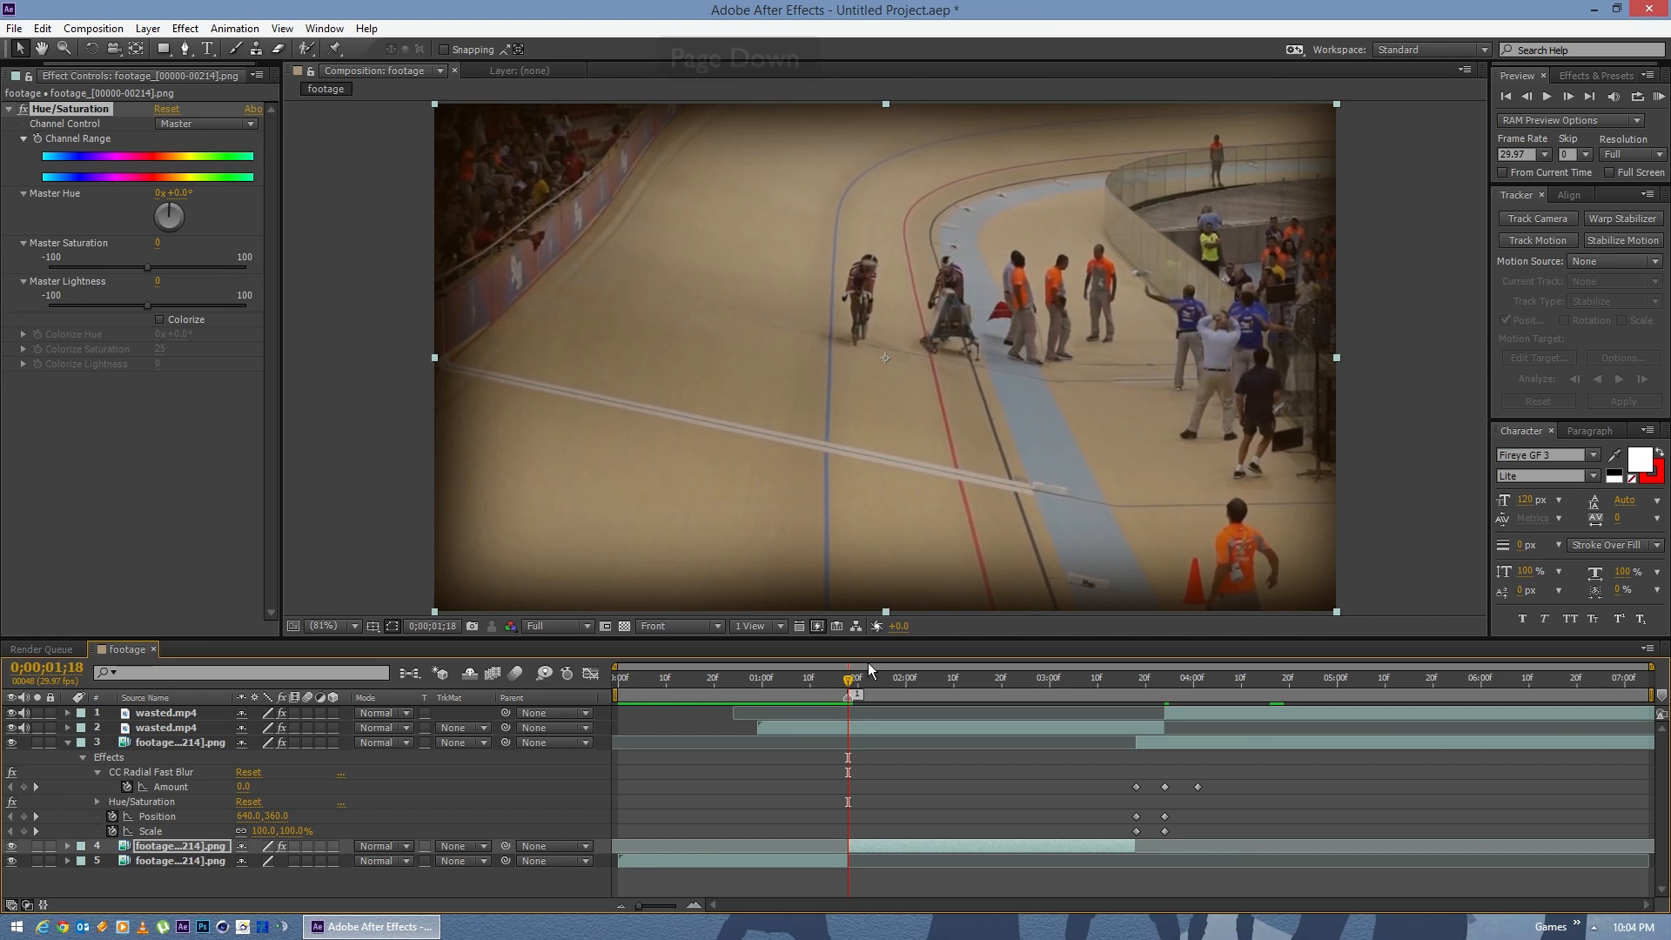
pyautogui.press('pagedown')
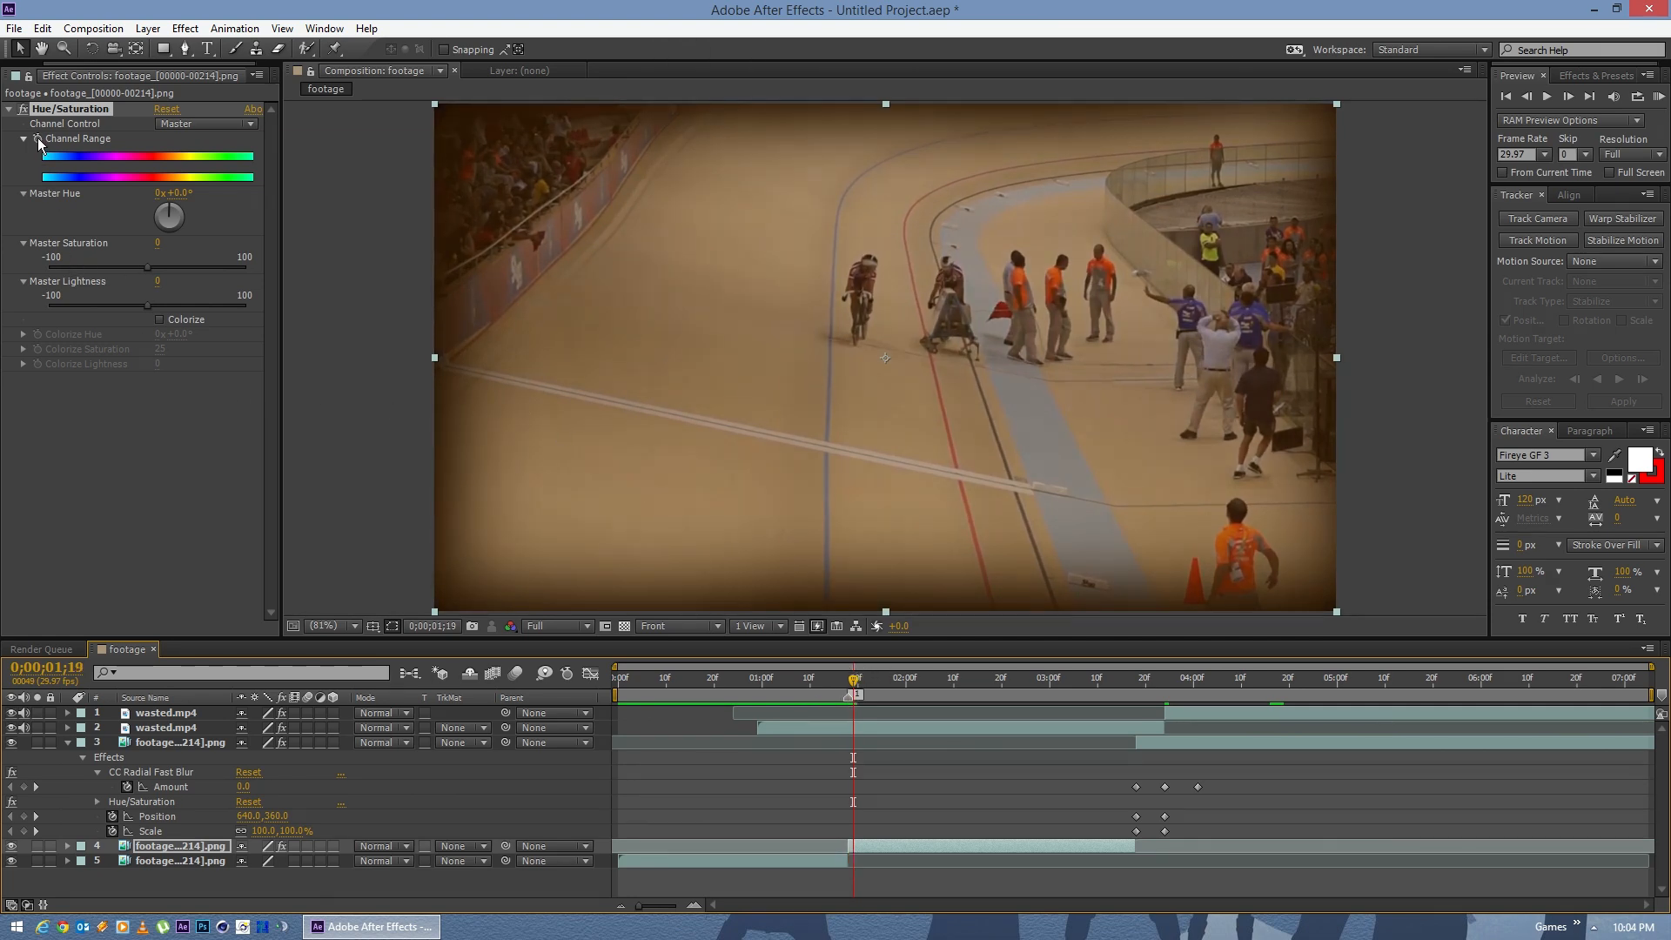
pyautogui.press('pageup')
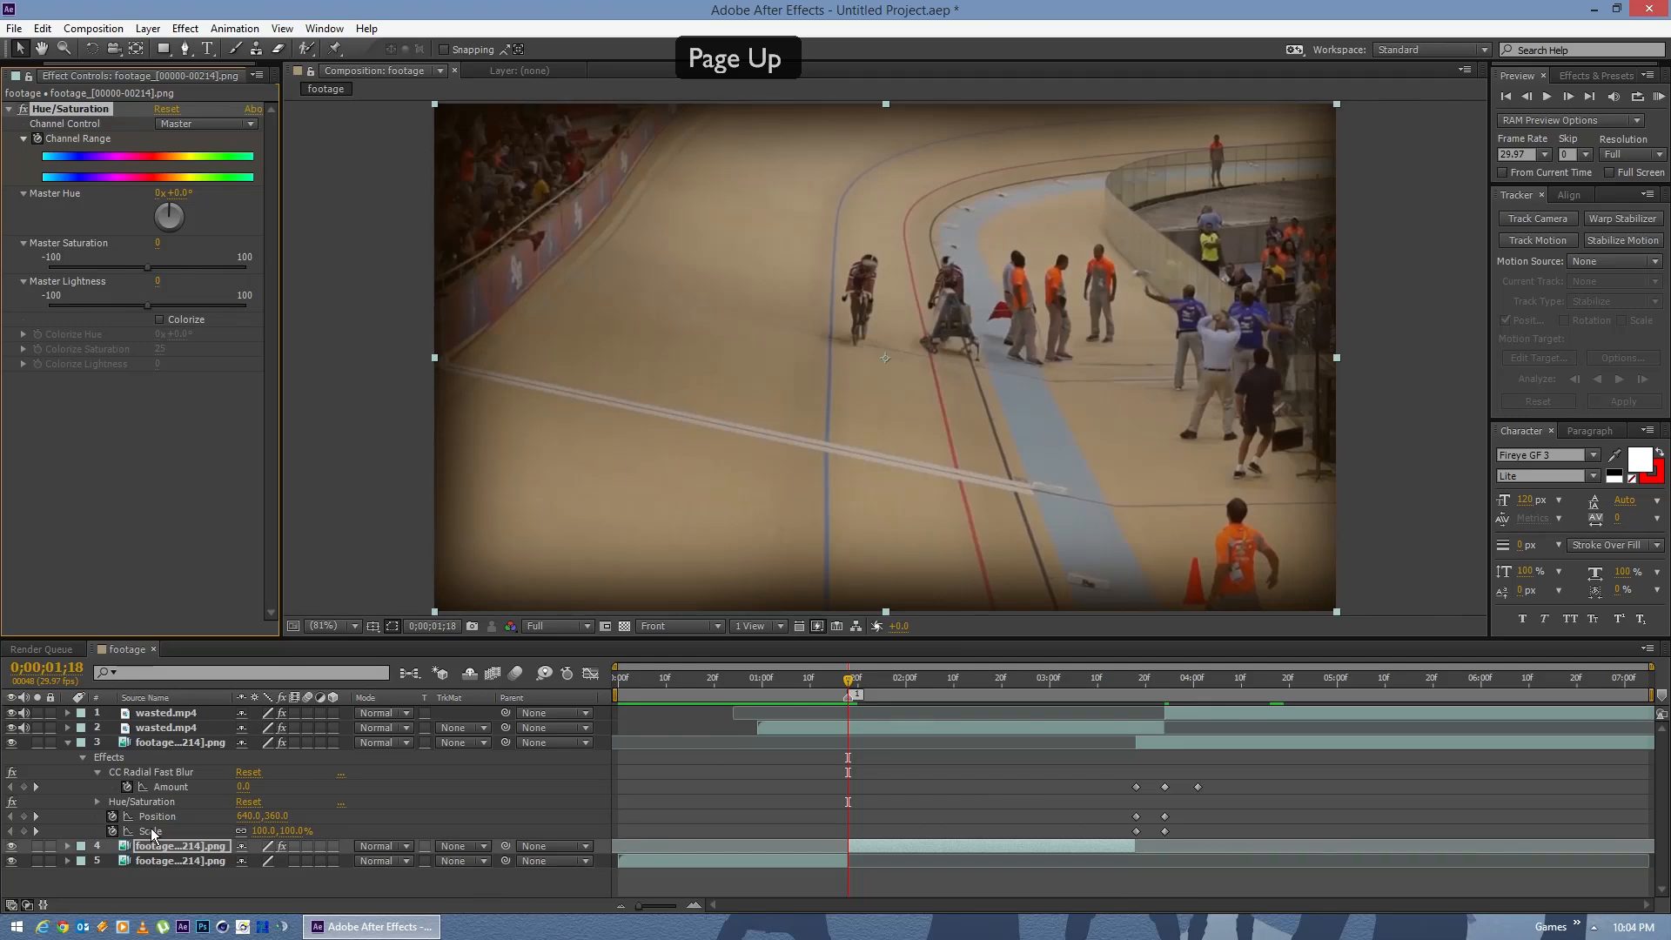
pyautogui.press('u')
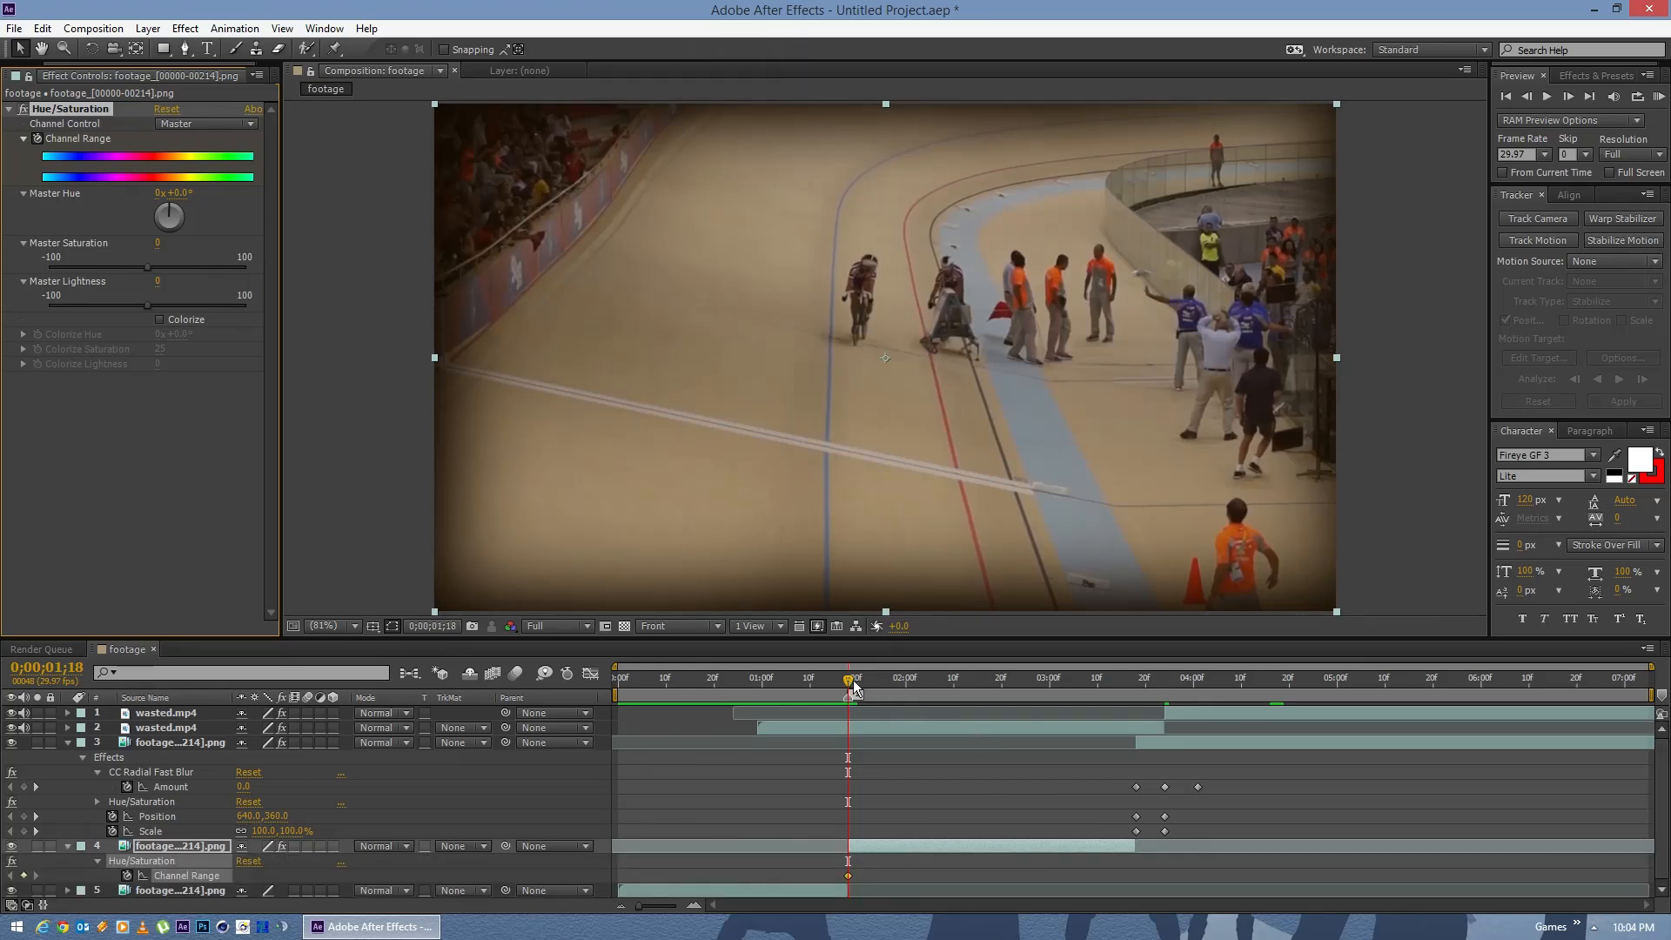
# Step: Keyframe layer 4's Master Saturation at -50 at 0;00;01;22 and scrub through the colour change
pyautogui.moveTo(853, 686); pyautogui.dragTo(870, 687)
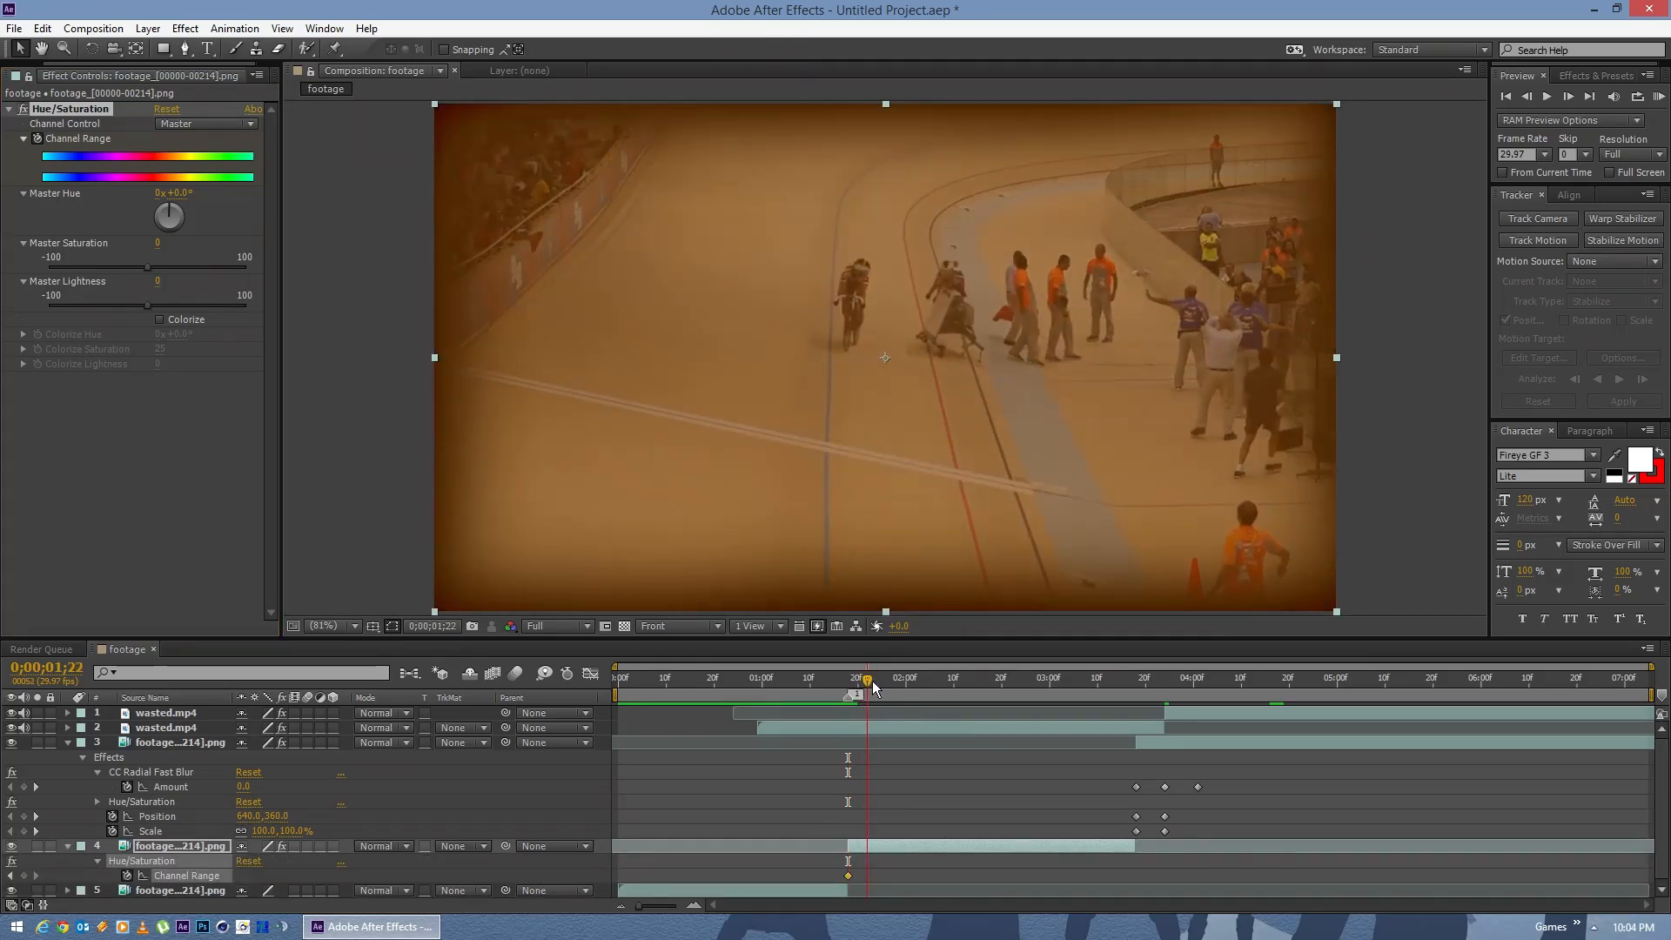
pyautogui.press('pageup')
pyautogui.press('pagedown')
pyautogui.press('pagedown')
pyautogui.press('pageup')
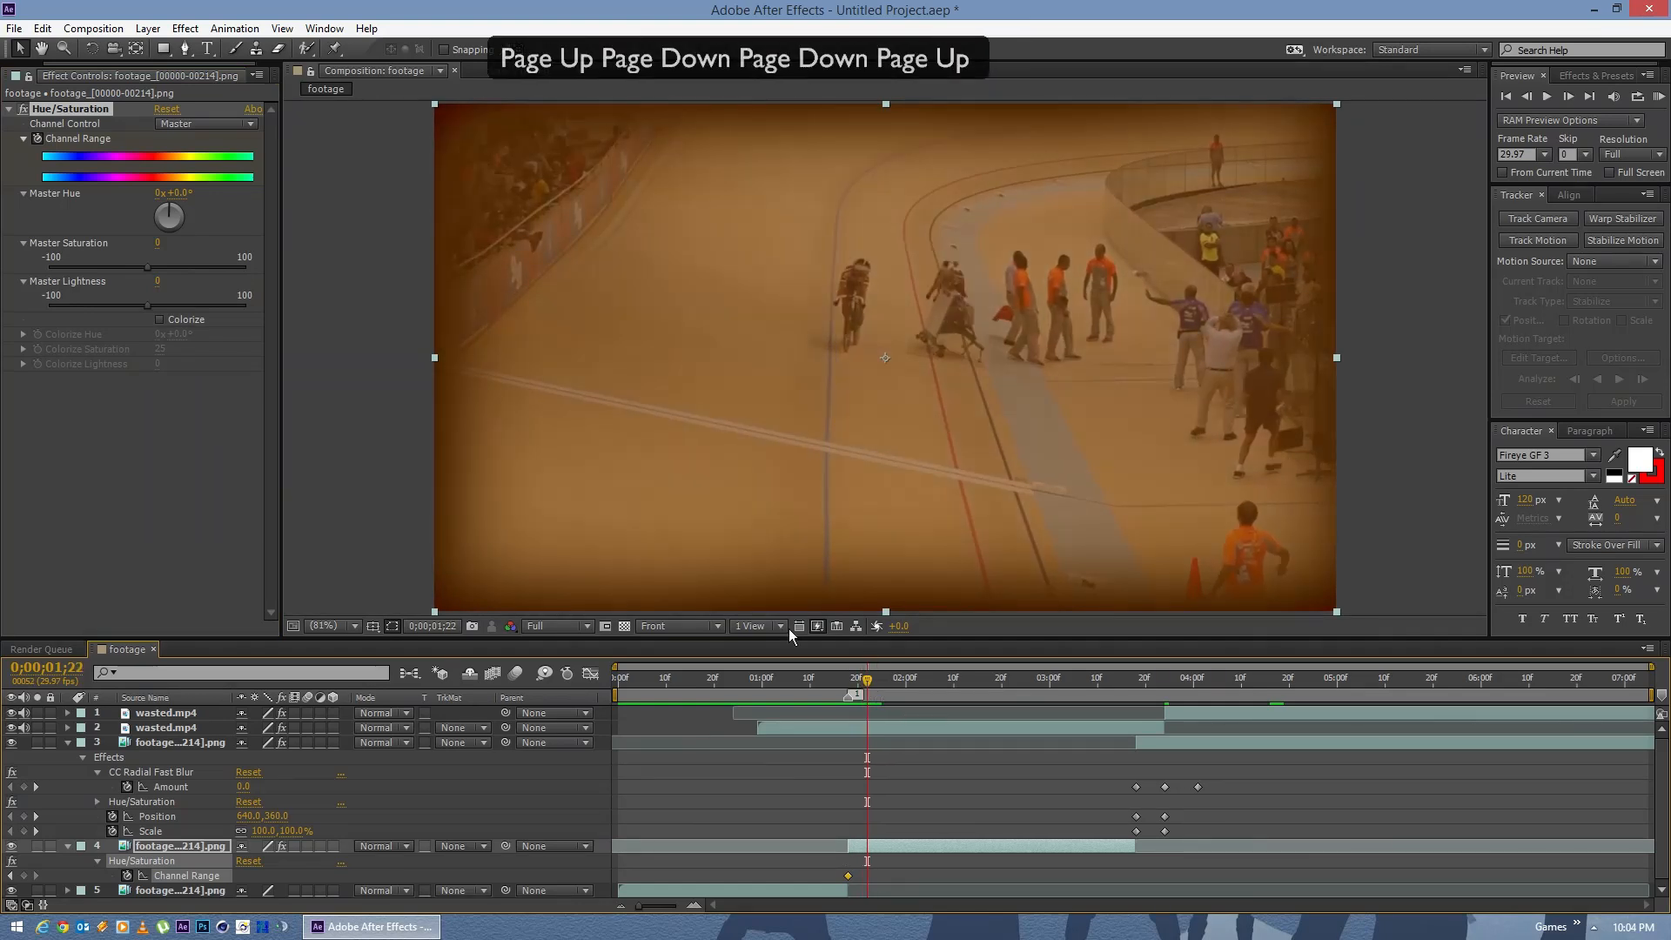
pyautogui.click(158, 244)
pyautogui.write('-50')
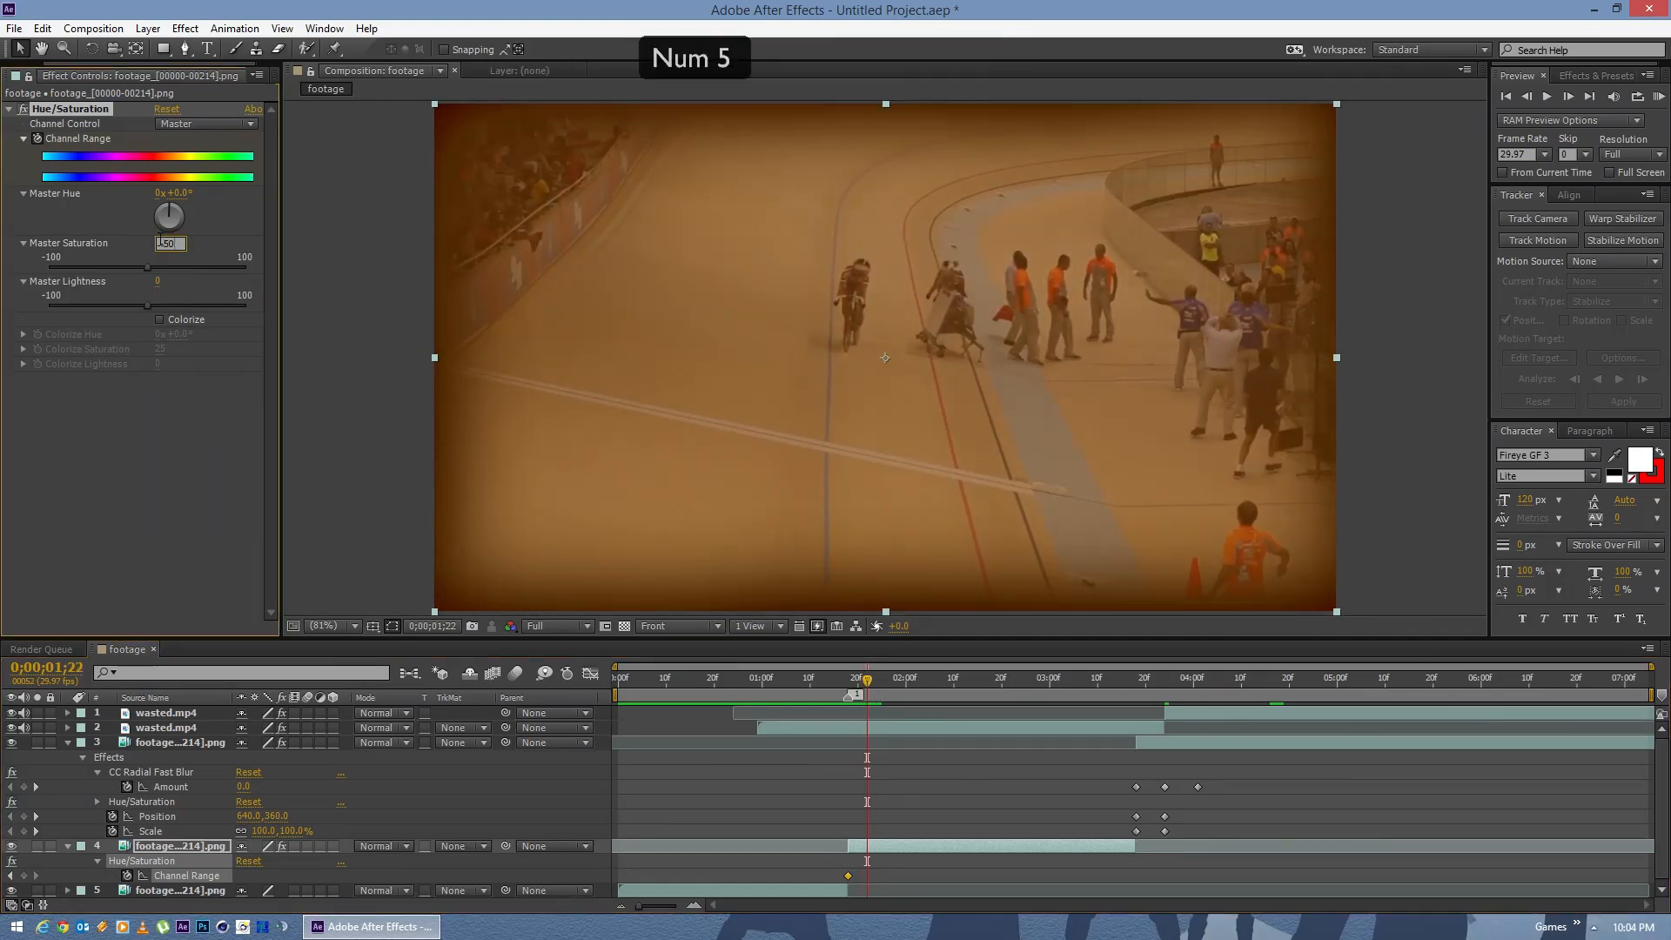
pyautogui.press('KP_Enter')
pyautogui.moveTo(855, 685); pyautogui.dragTo(827, 691)
pyautogui.click(933, 682)
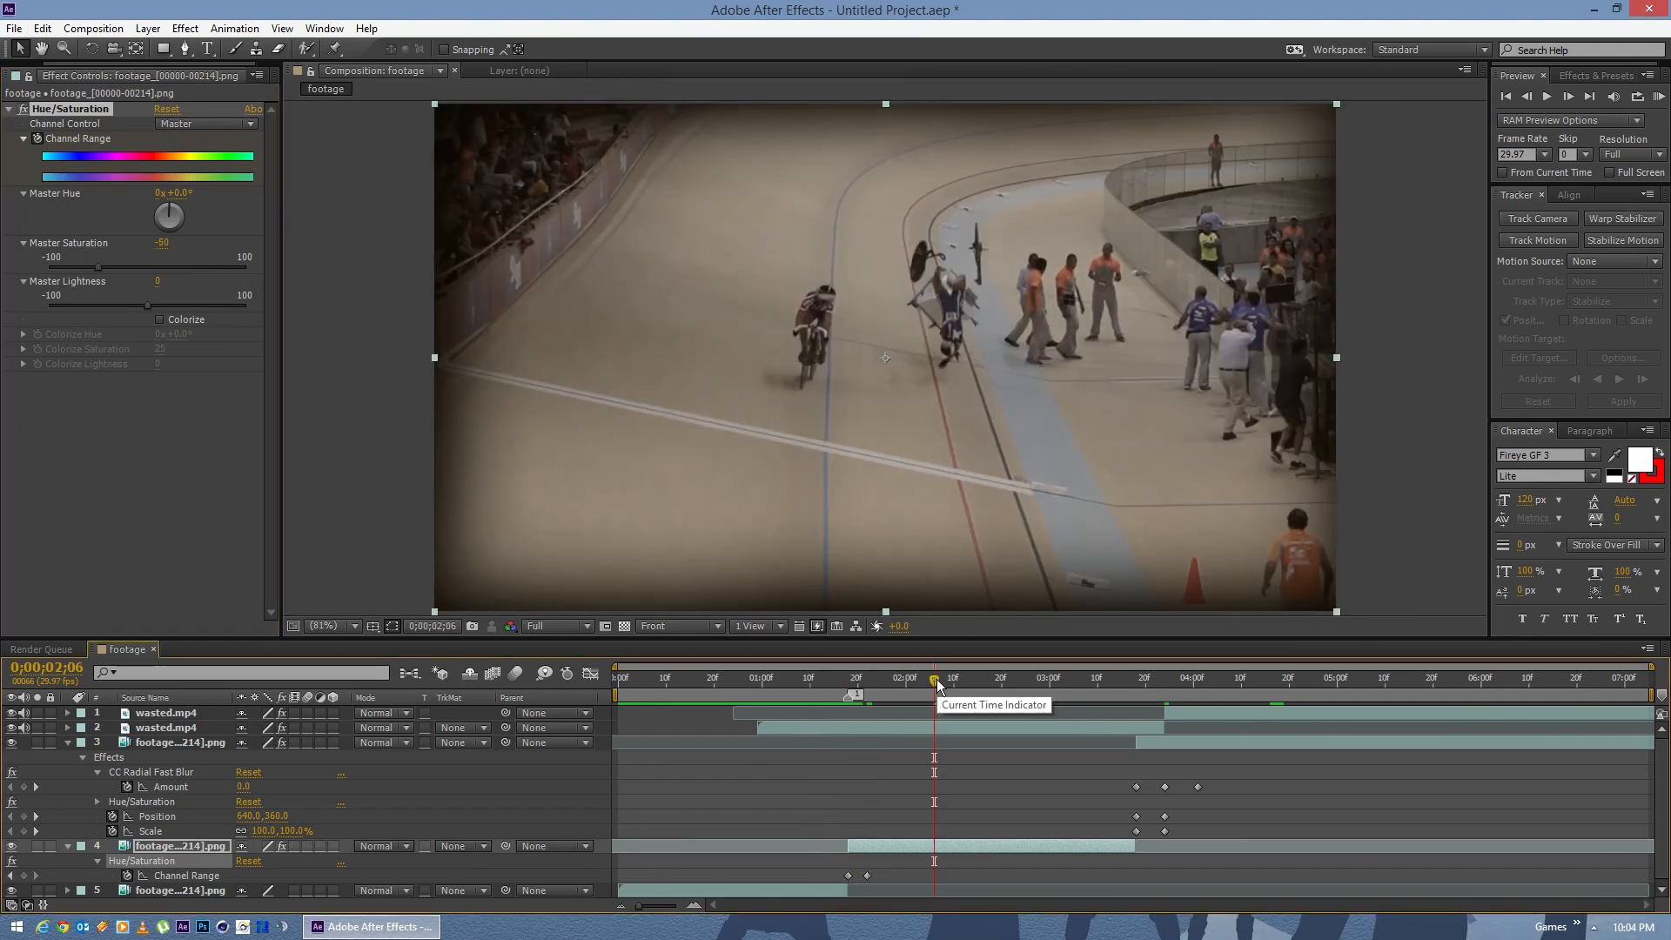
# Step: Play the timeline from about 0;00;01;11 to check the desaturation of footage layer 4
pyautogui.click(829, 682)
pyautogui.click(939, 684)
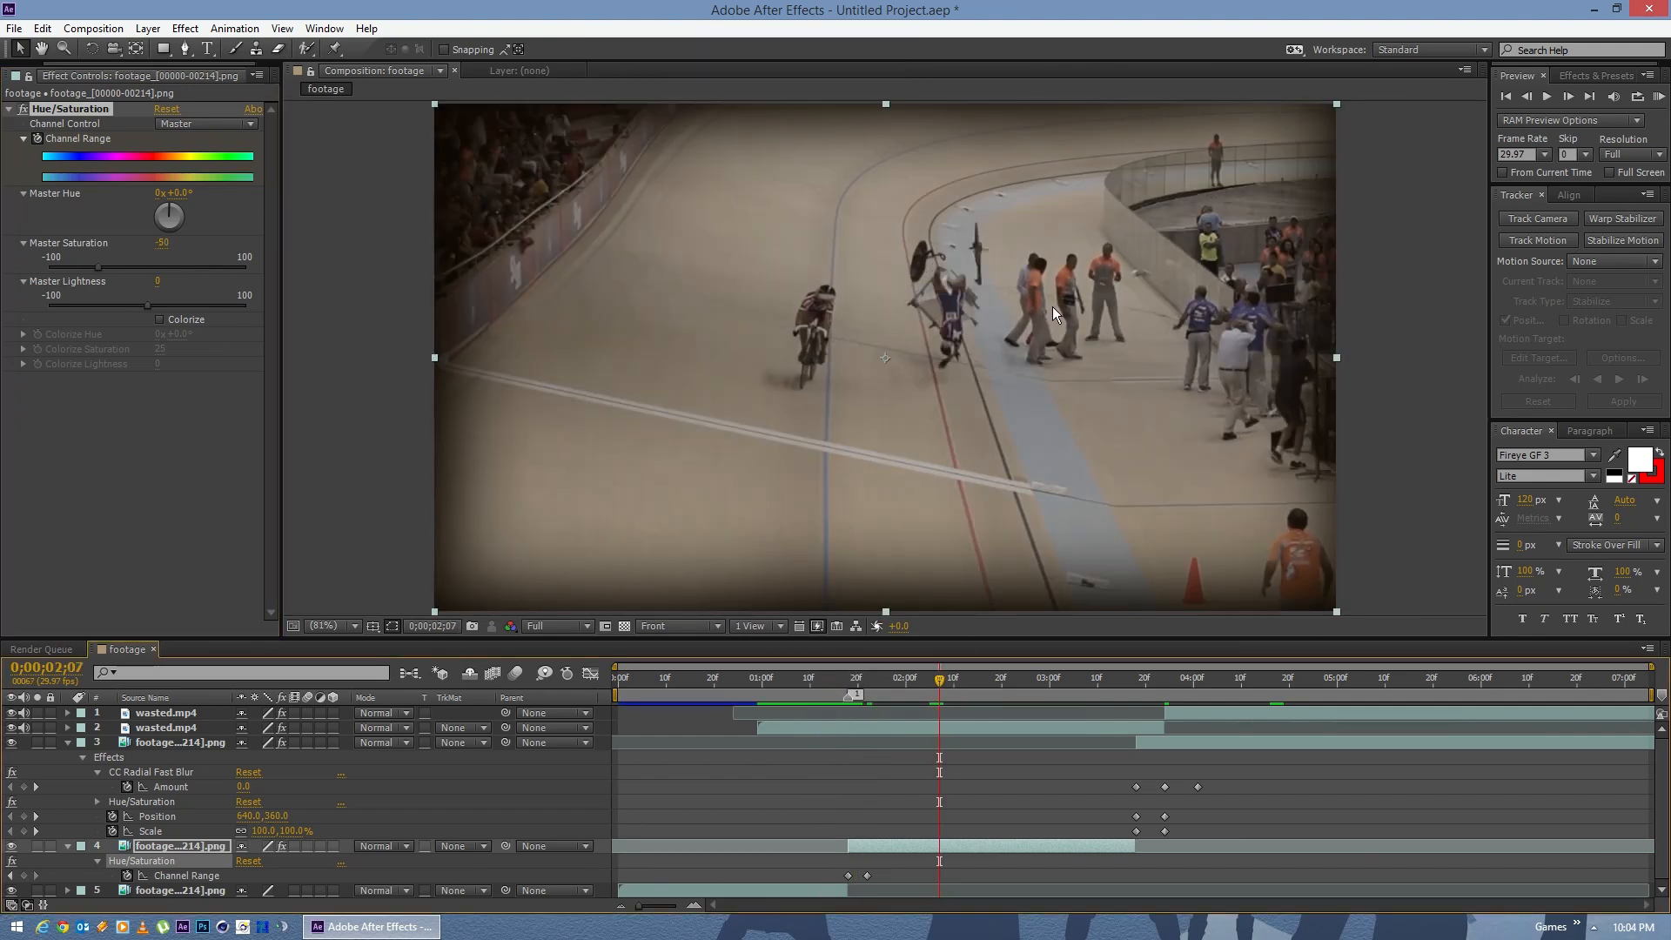
pyautogui.click(806, 679)
pyautogui.press('space')
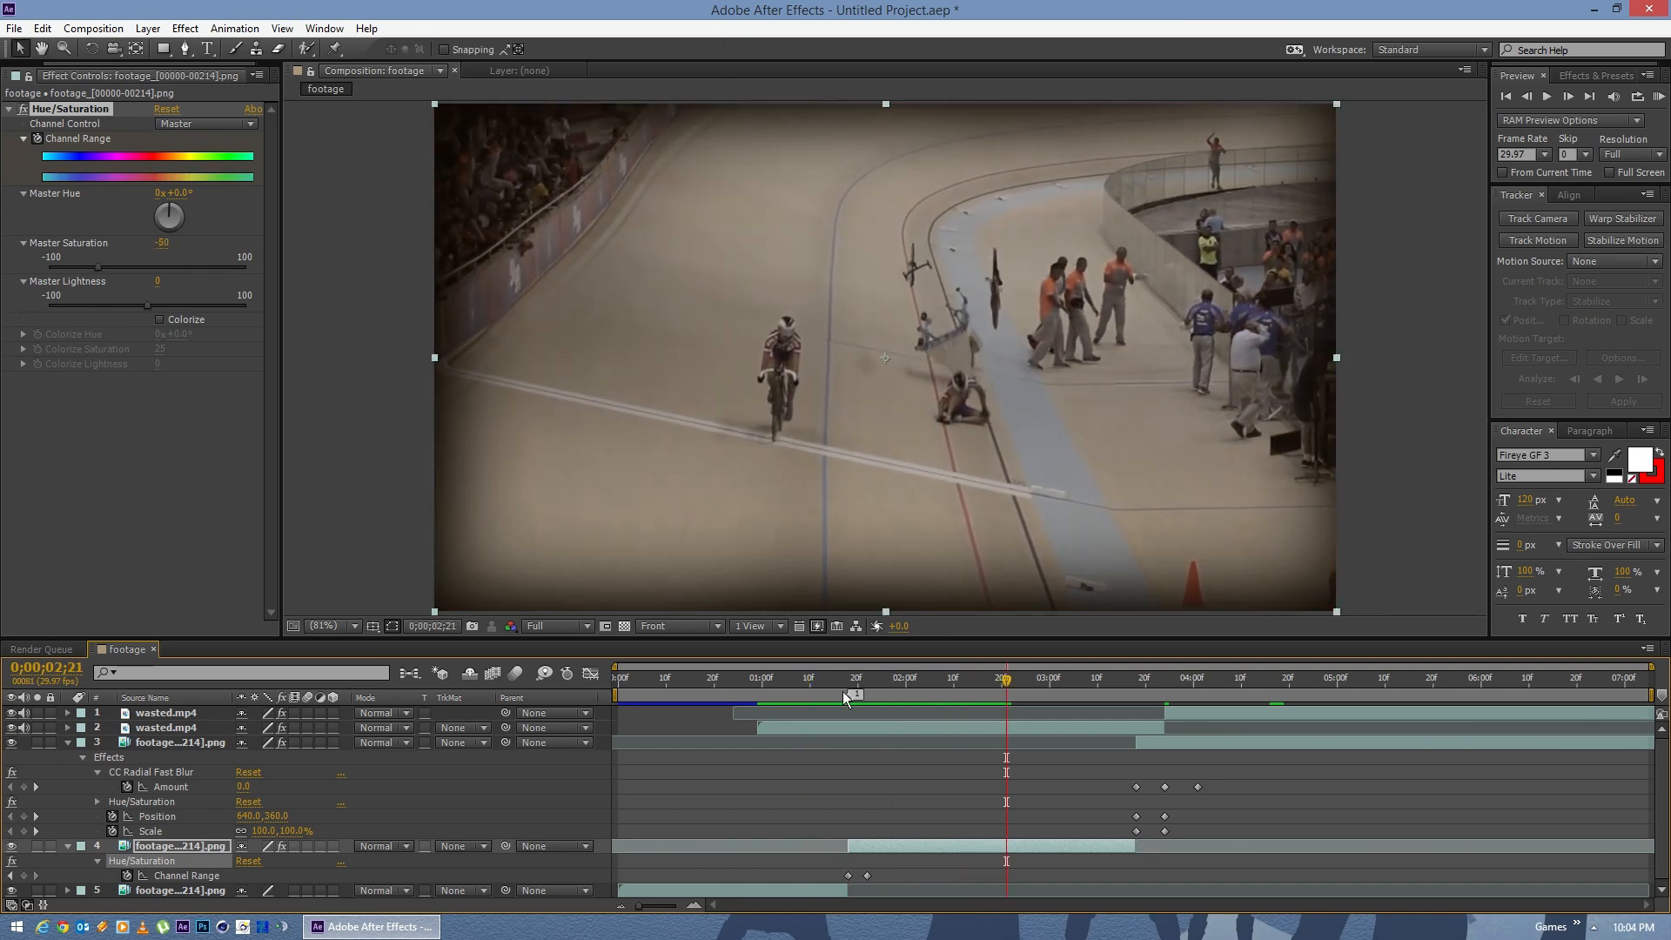
pyautogui.click(814, 681)
pyautogui.press('space')
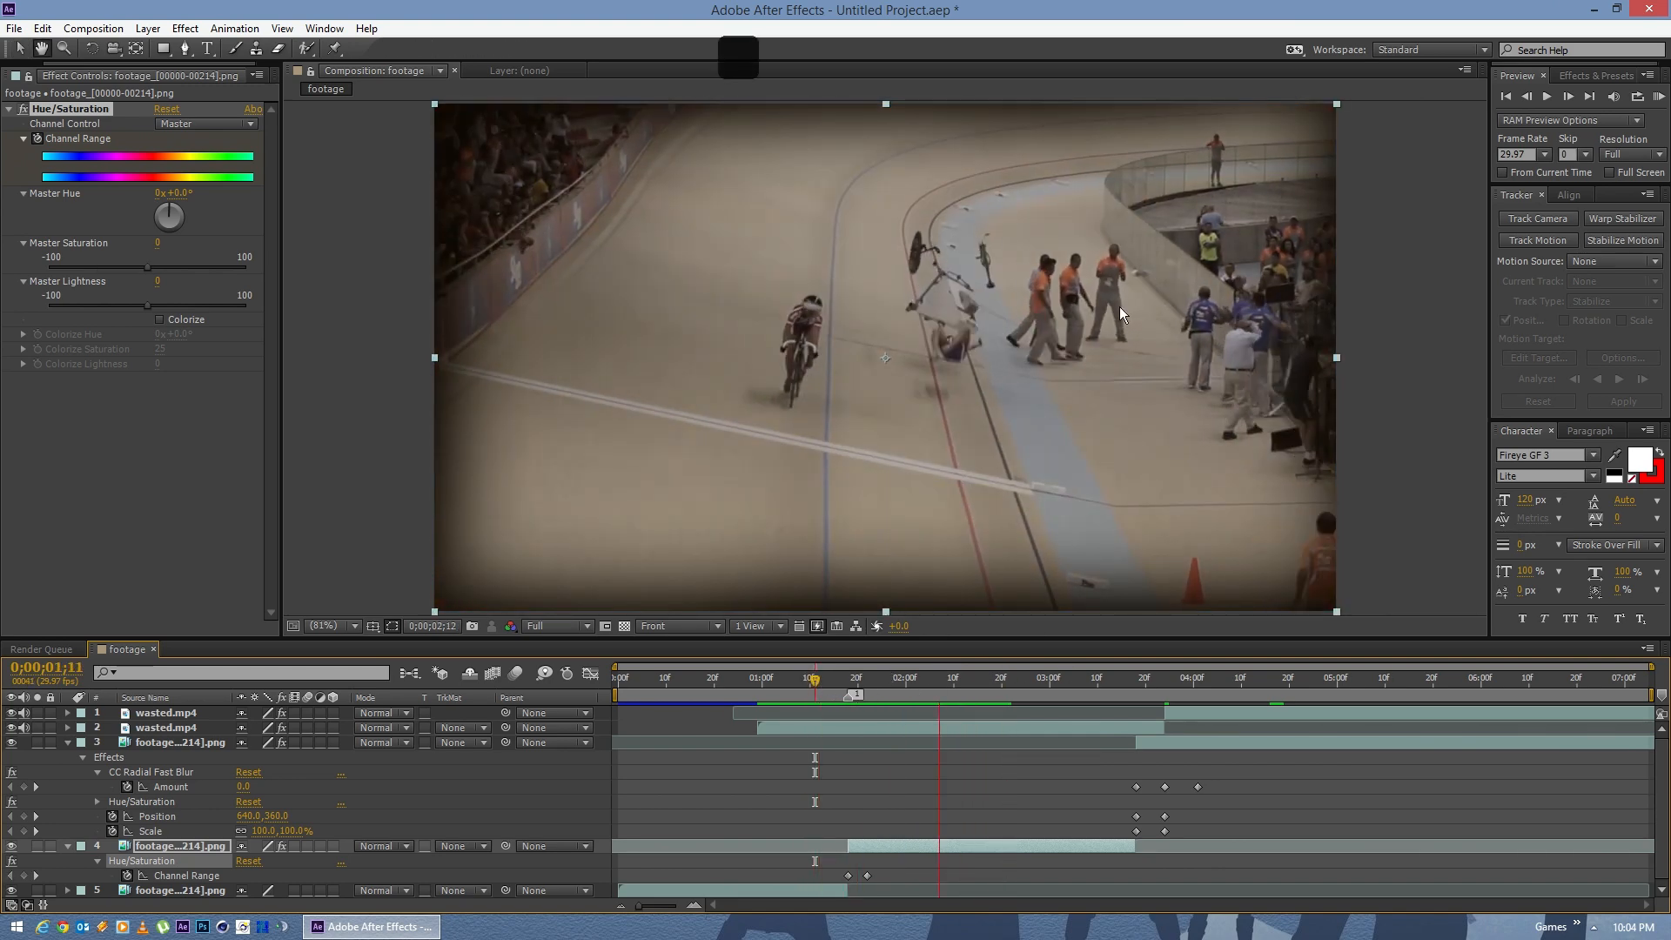
pyautogui.press('space')
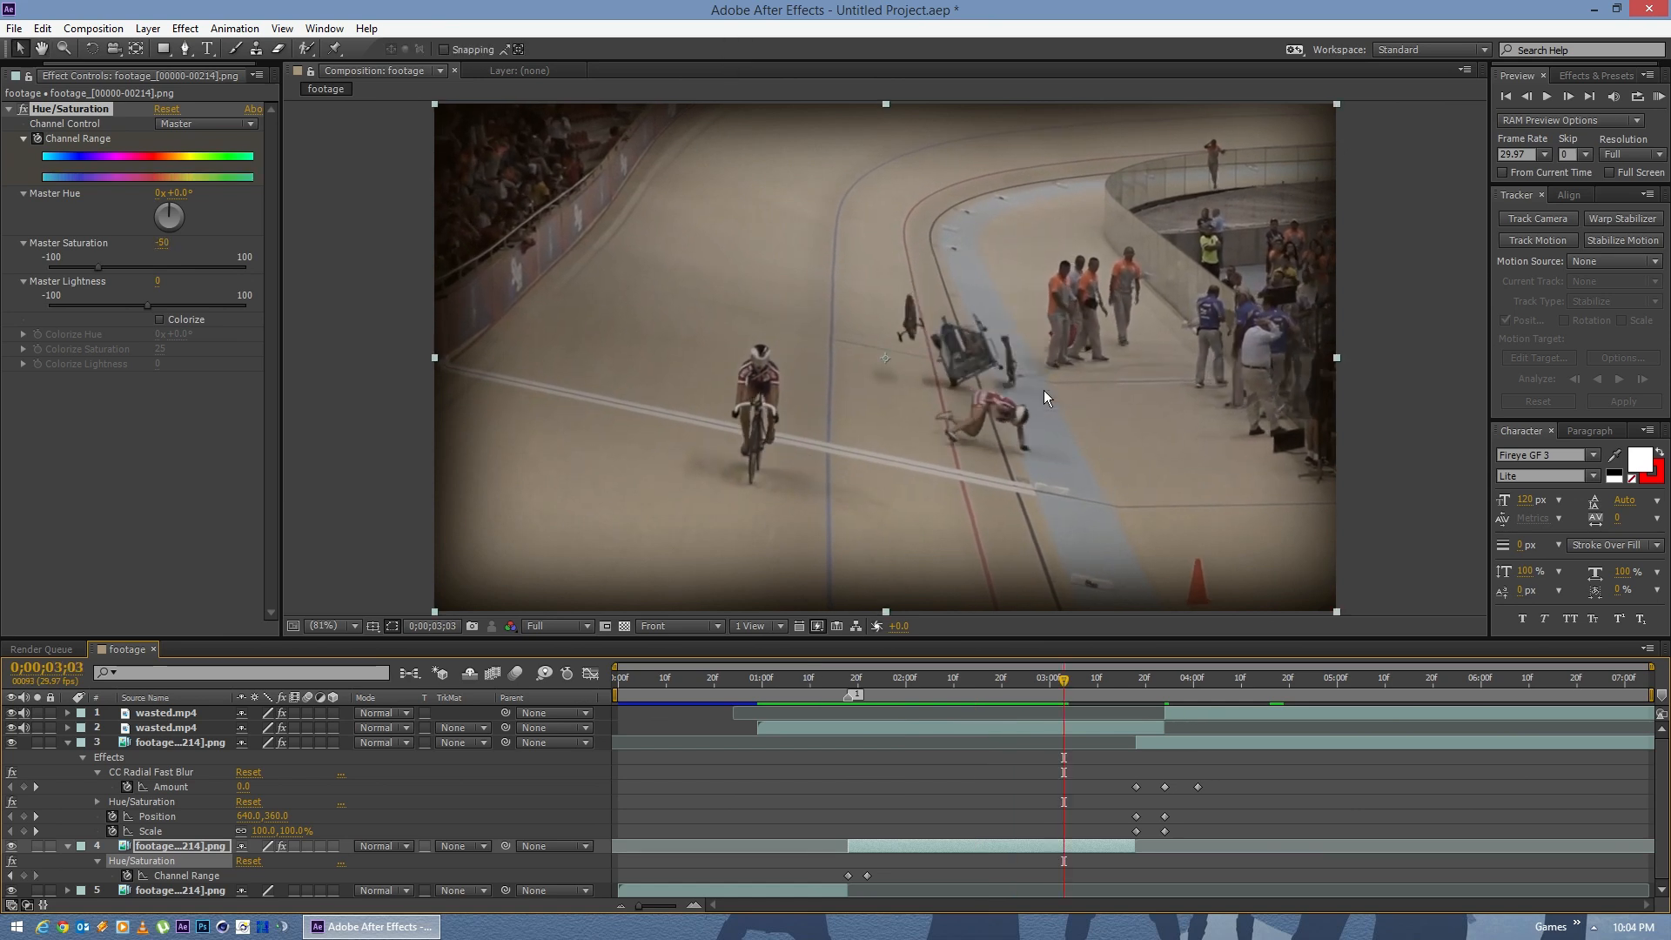
# Step: Set the Hue/Saturation effect's Master Saturation to -50 on footage layer 3, with the time at 0;00;03;18
pyautogui.click(1136, 684)
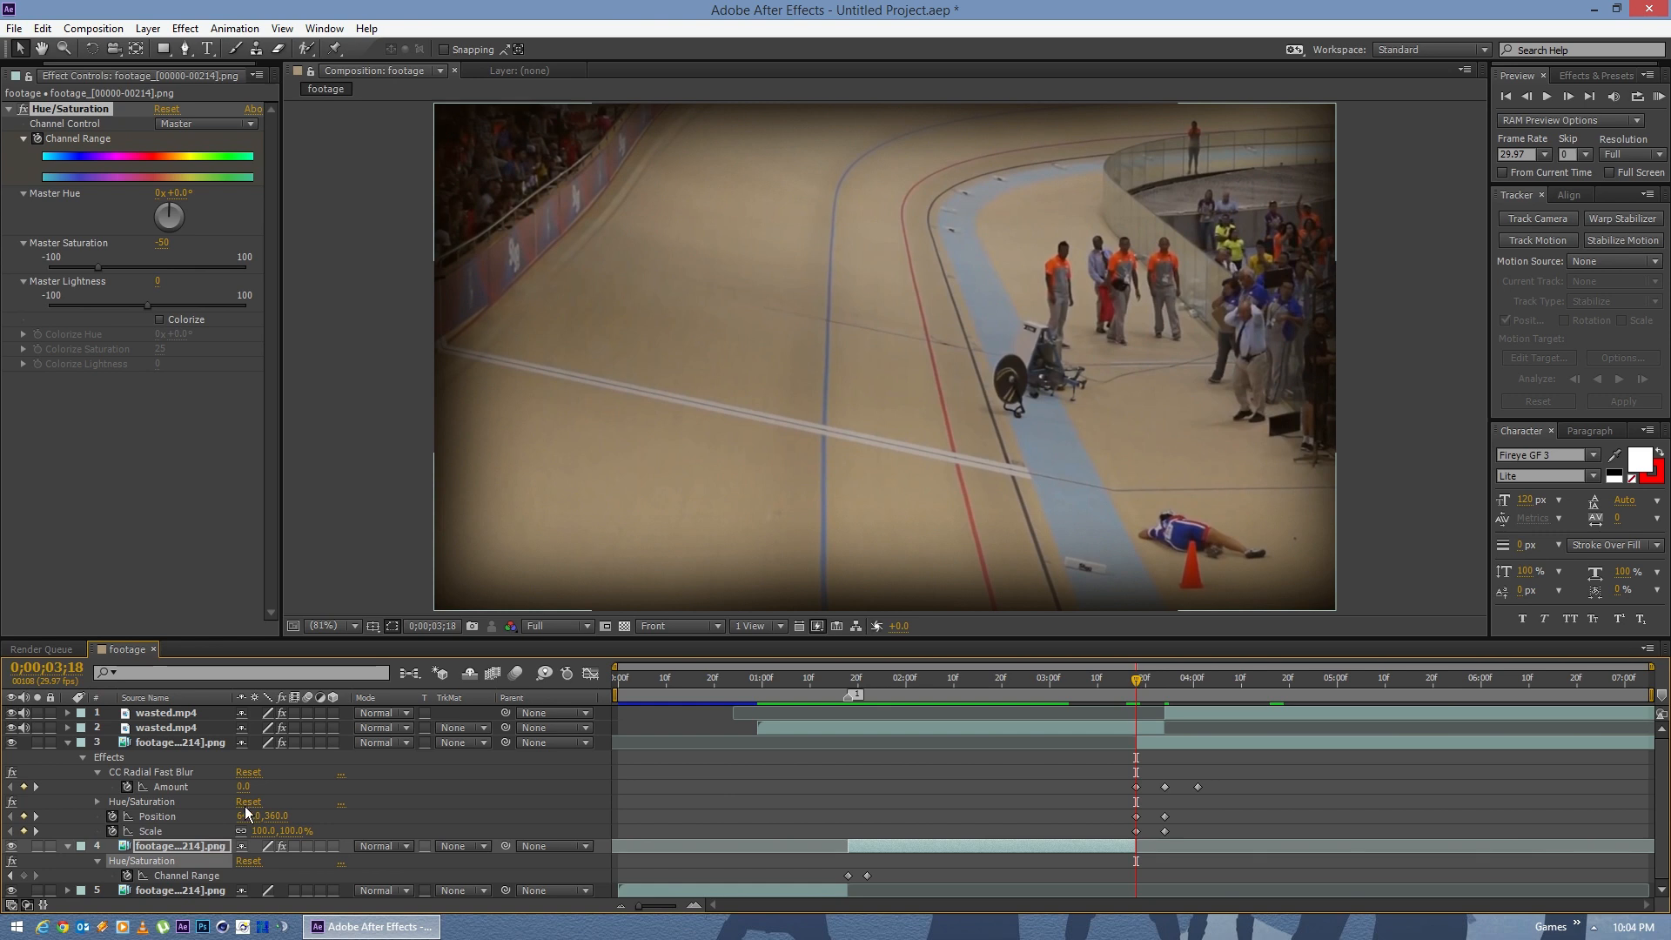
pyautogui.click(155, 742)
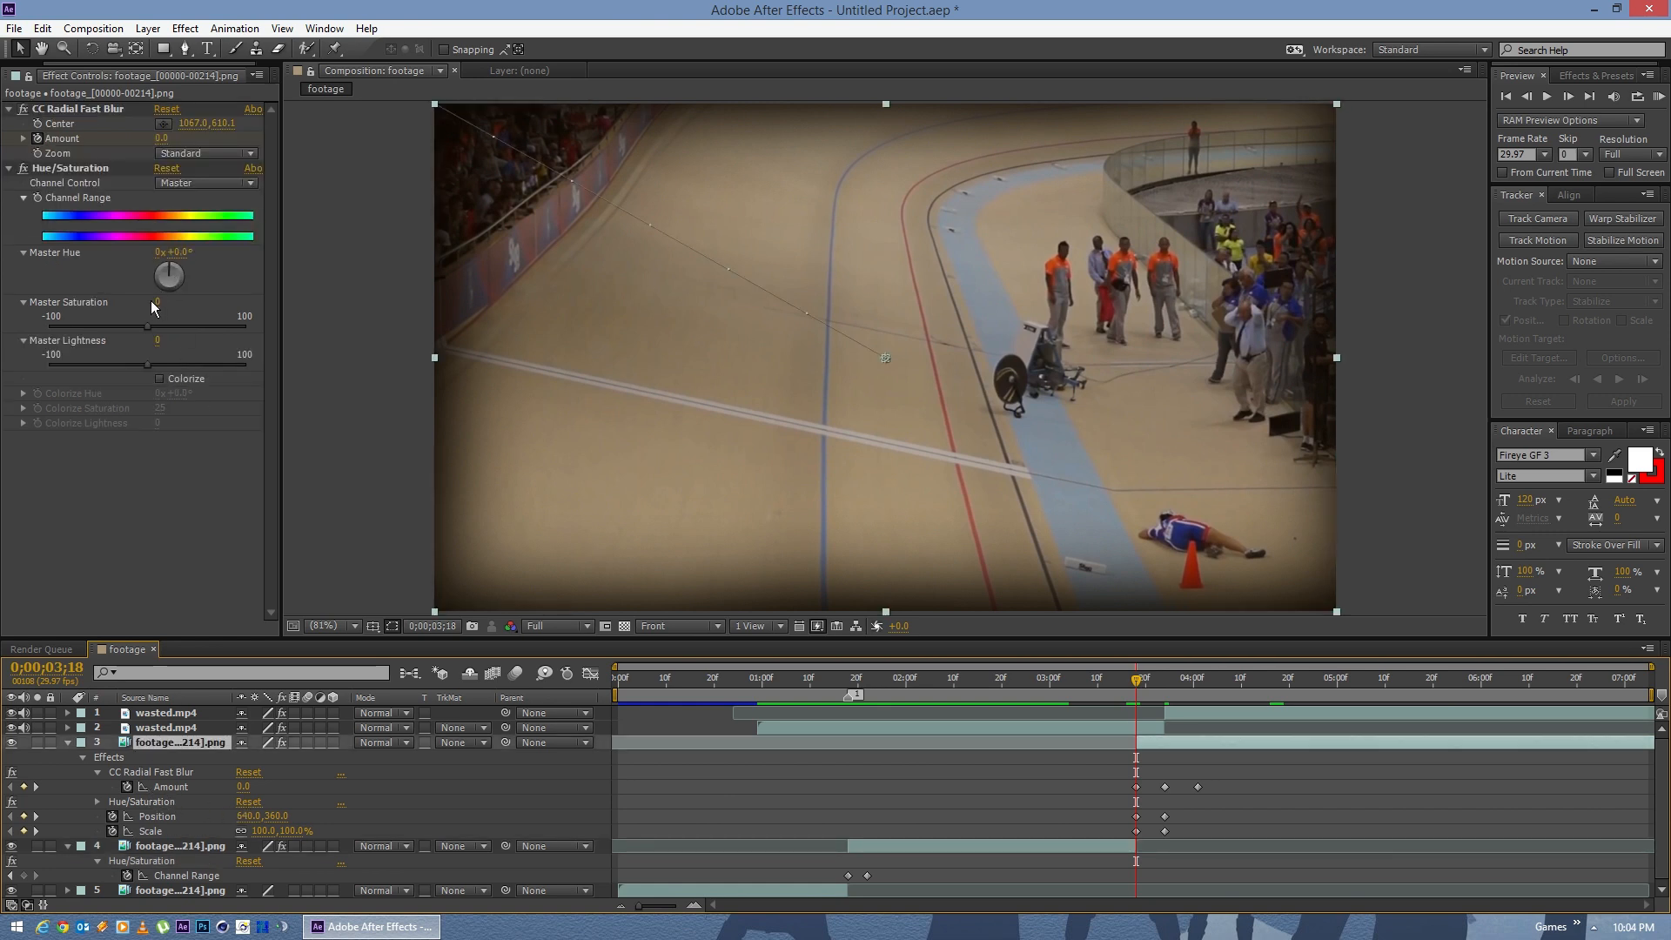
pyautogui.click(157, 302)
pyautogui.write('-50')
pyautogui.press('KP_Enter')
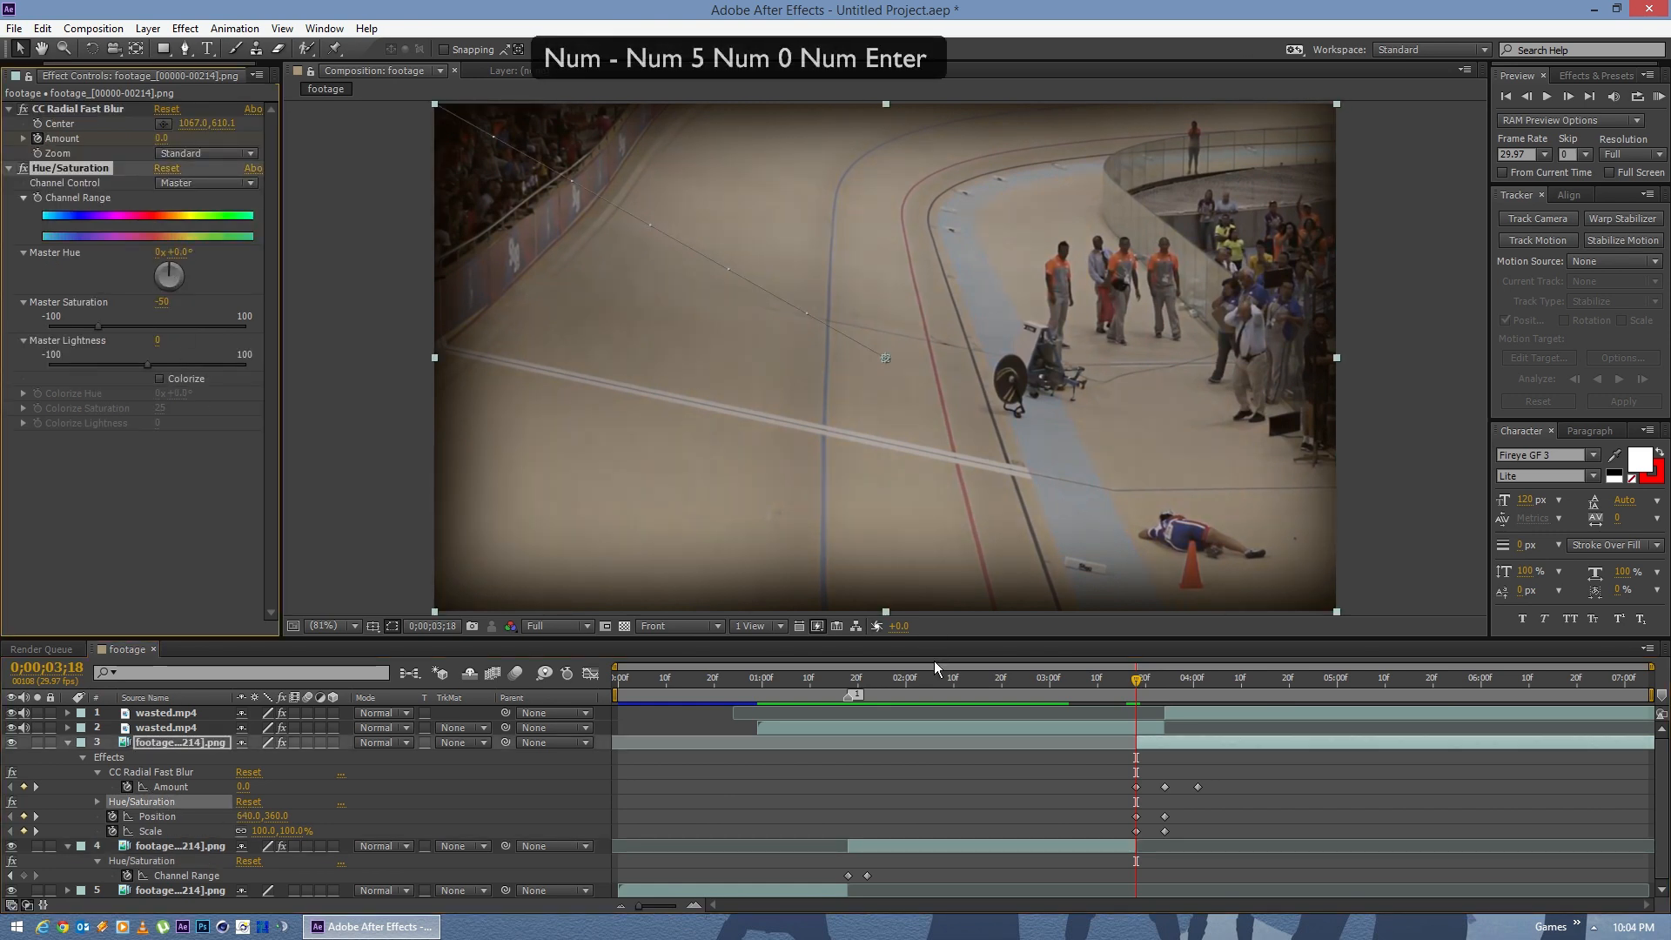
# Step: Start a Channel Range keyframe on footage layer 3 at 0;00;03;18 and key Master Saturation at -100 at 0;00;03;24
pyautogui.moveTo(1101, 692)
pyautogui.mouseDown()
pyautogui.moveTo(1085, 681)
pyautogui.moveTo(1135, 687)
pyautogui.mouseUp()
pyautogui.click(38, 197)
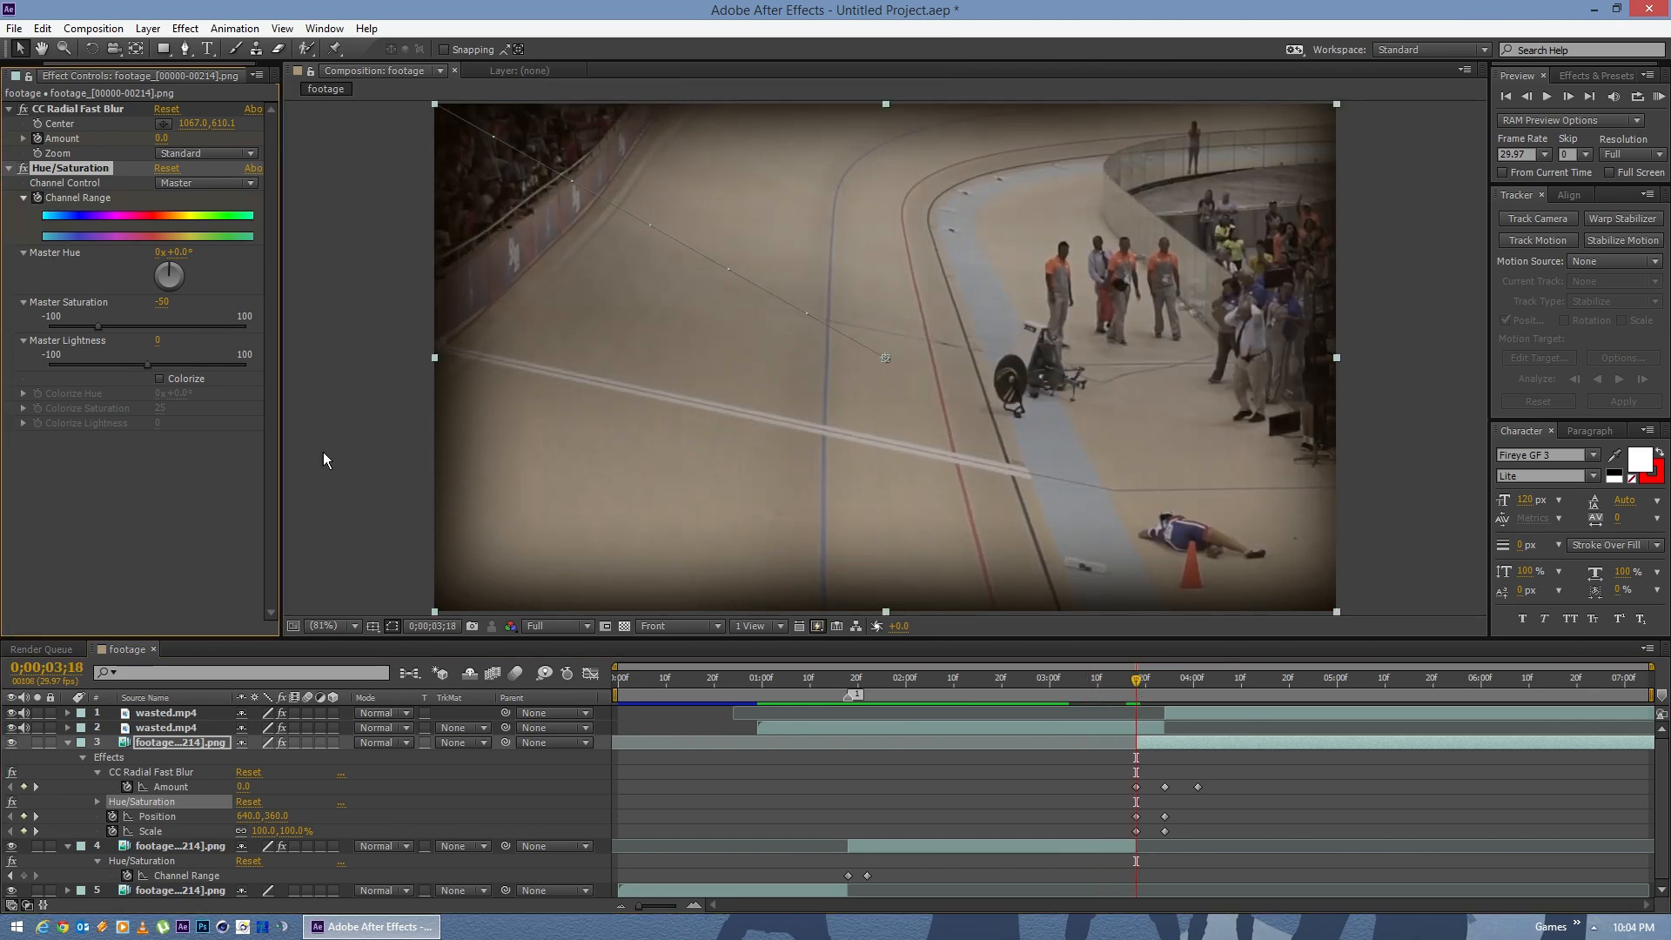
pyautogui.press('u')
pyautogui.press('u')
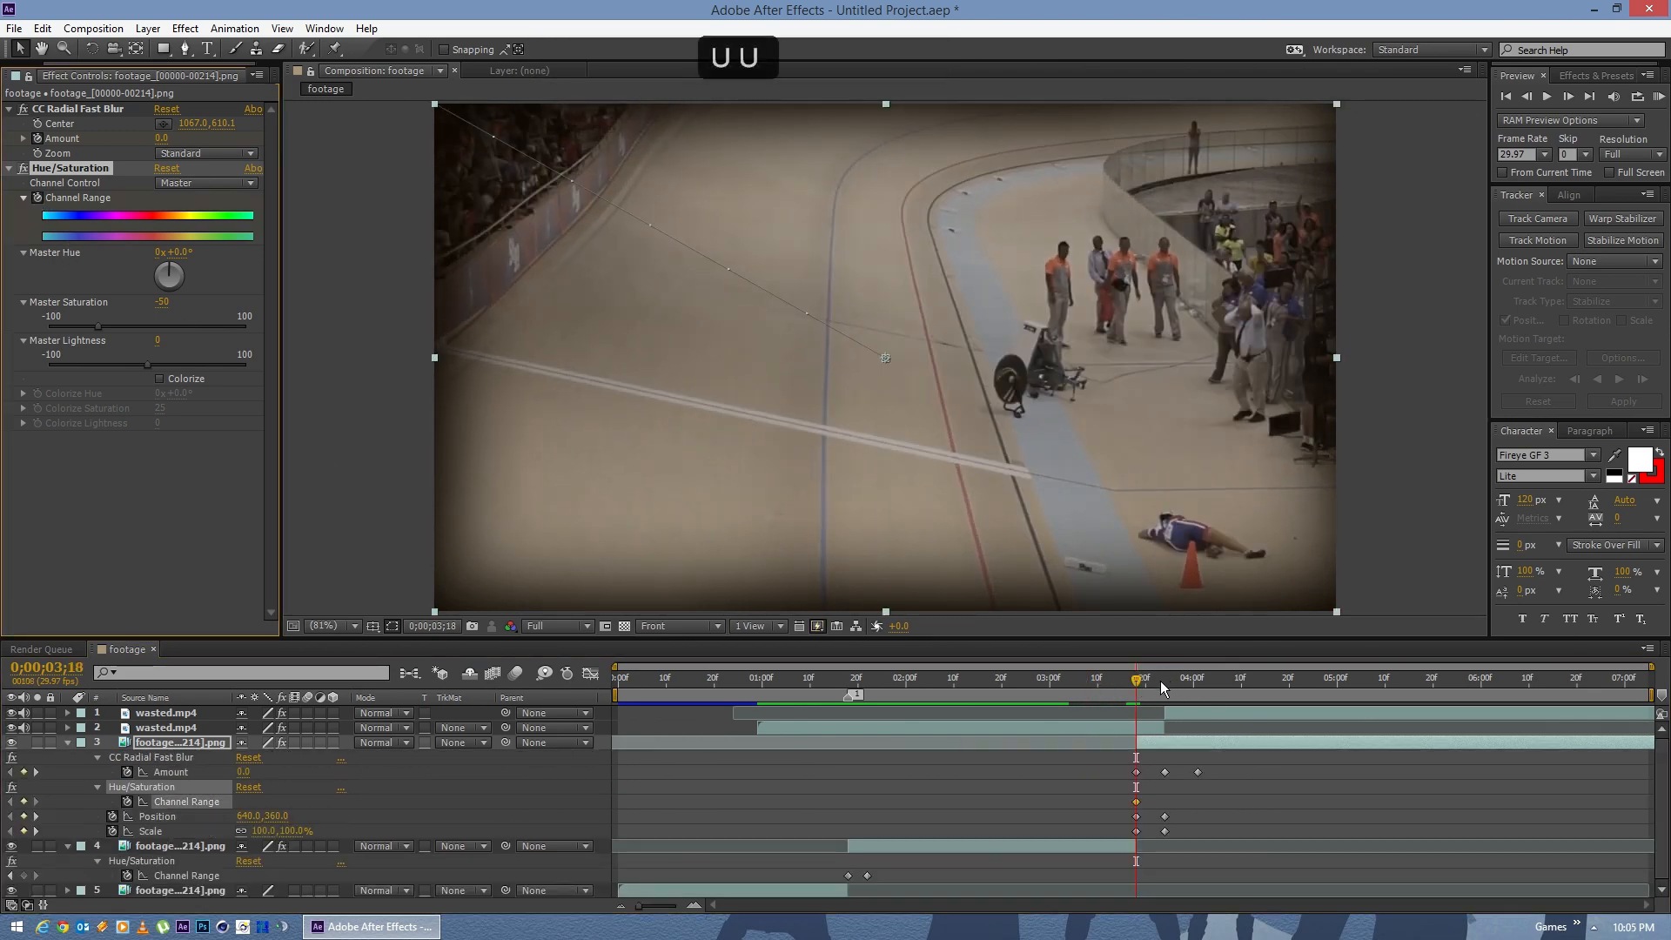
pyautogui.moveTo(1161, 680); pyautogui.dragTo(1163, 681)
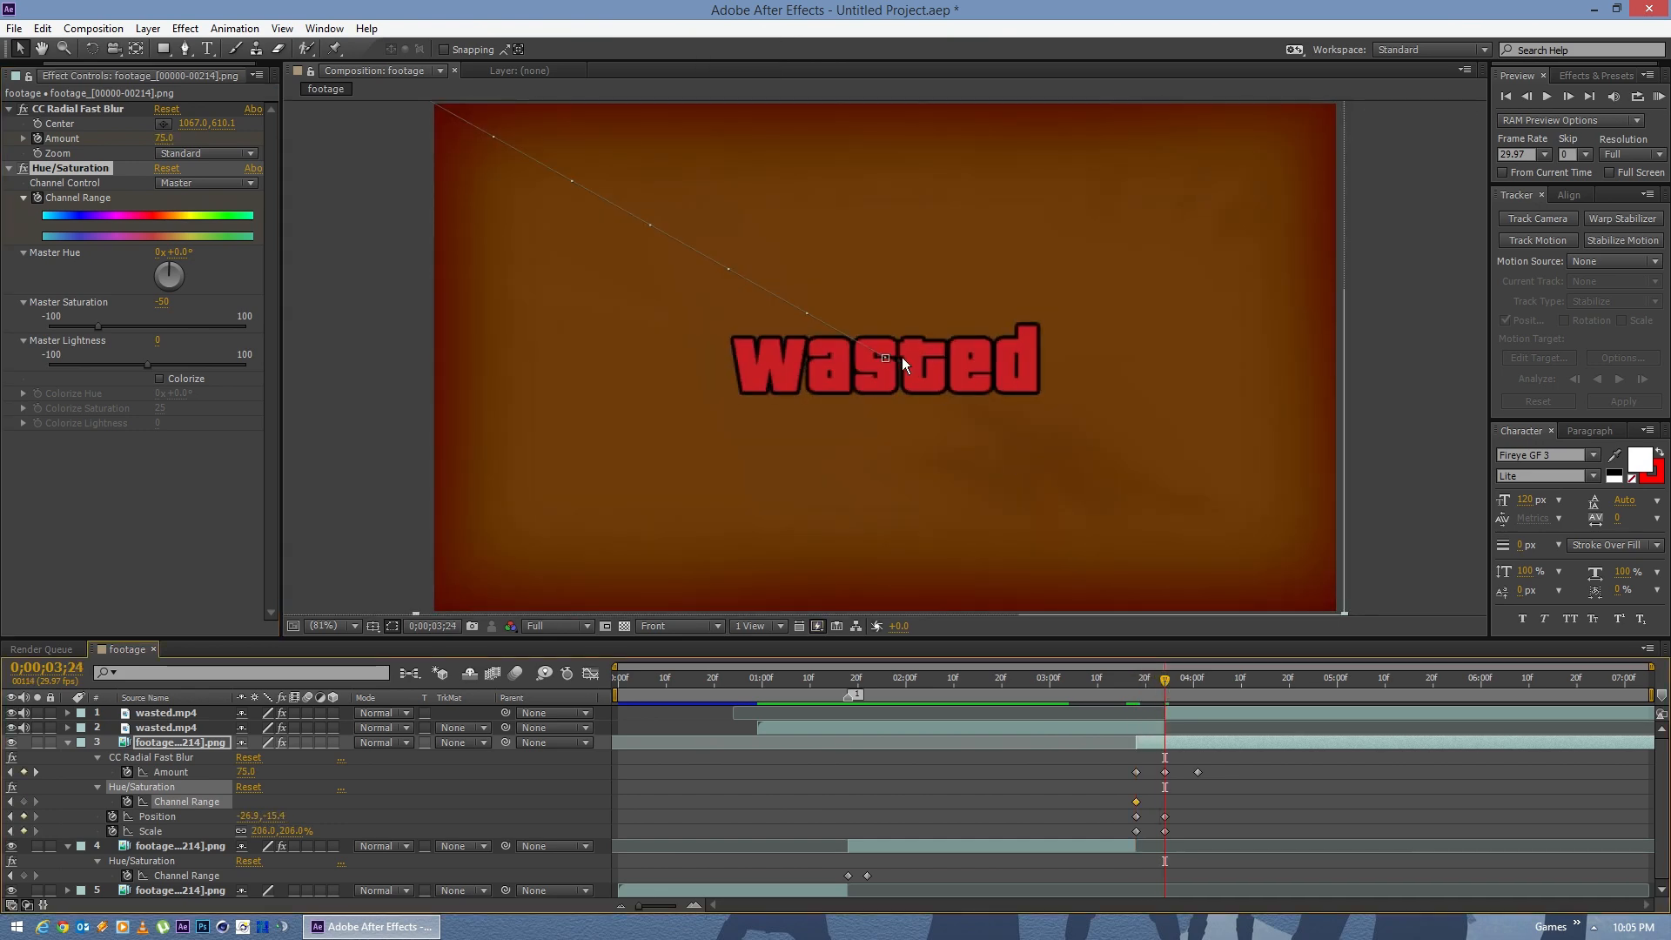
pyautogui.moveTo(169, 307); pyautogui.dragTo(127, 306)
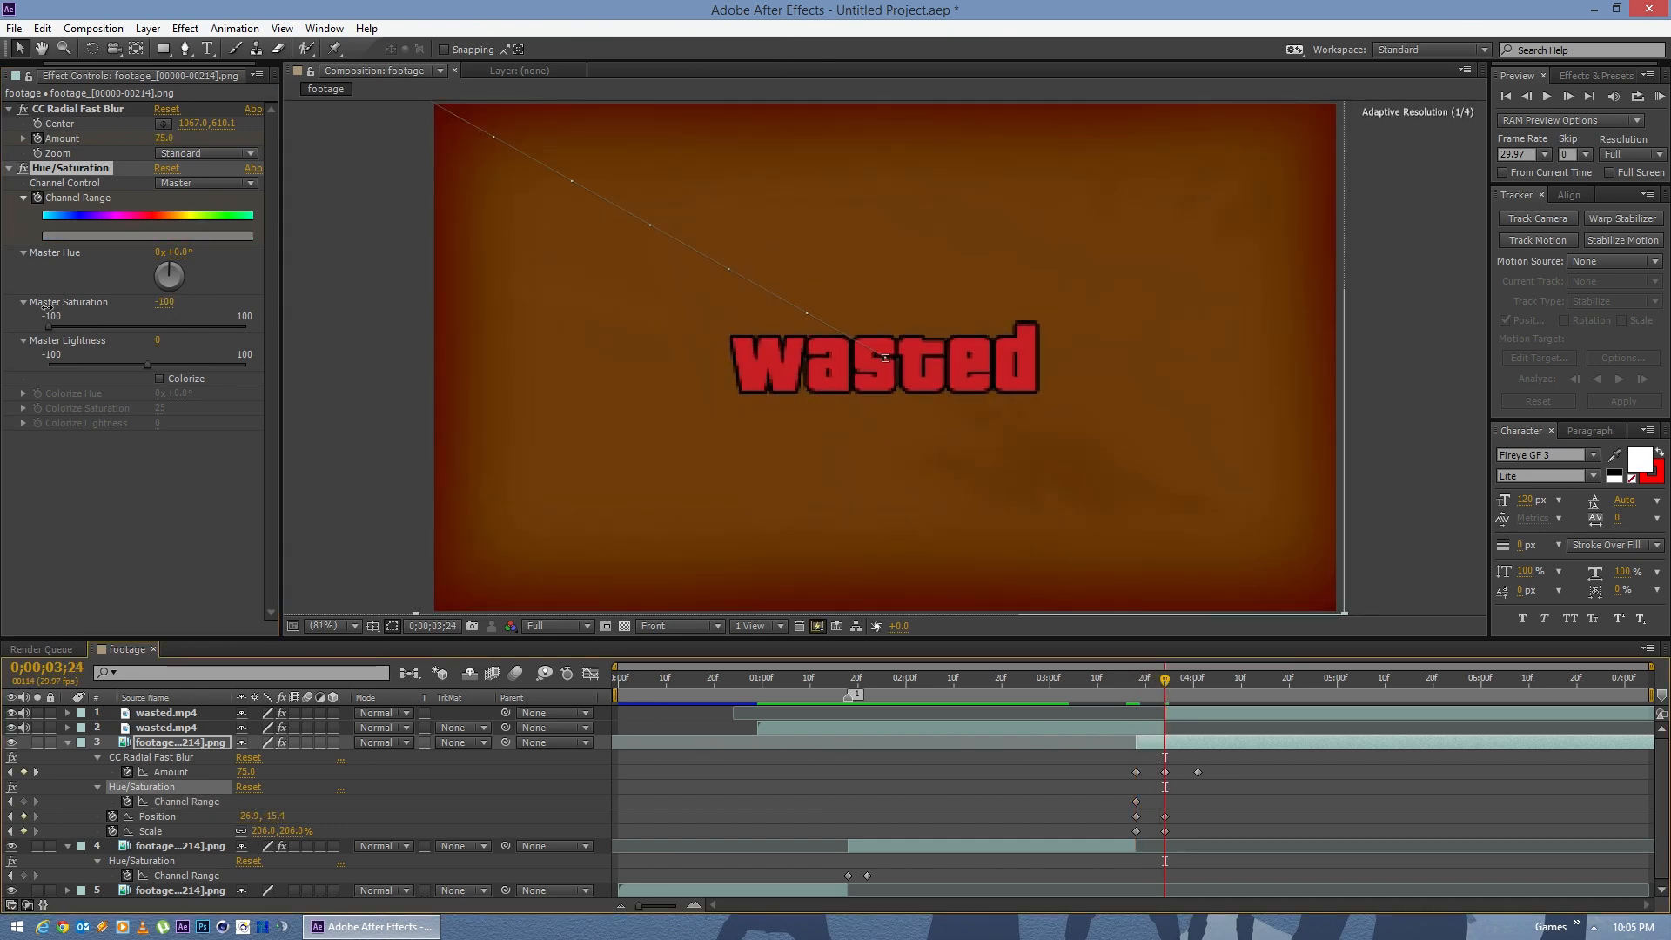
# Step: Play the final desaturation and title from 0;00;03;00, and RAM preview the composition from its beginning
pyautogui.moveTo(1141, 684)
pyautogui.mouseDown()
pyautogui.moveTo(1163, 682)
pyautogui.moveTo(1051, 681)
pyautogui.mouseUp()
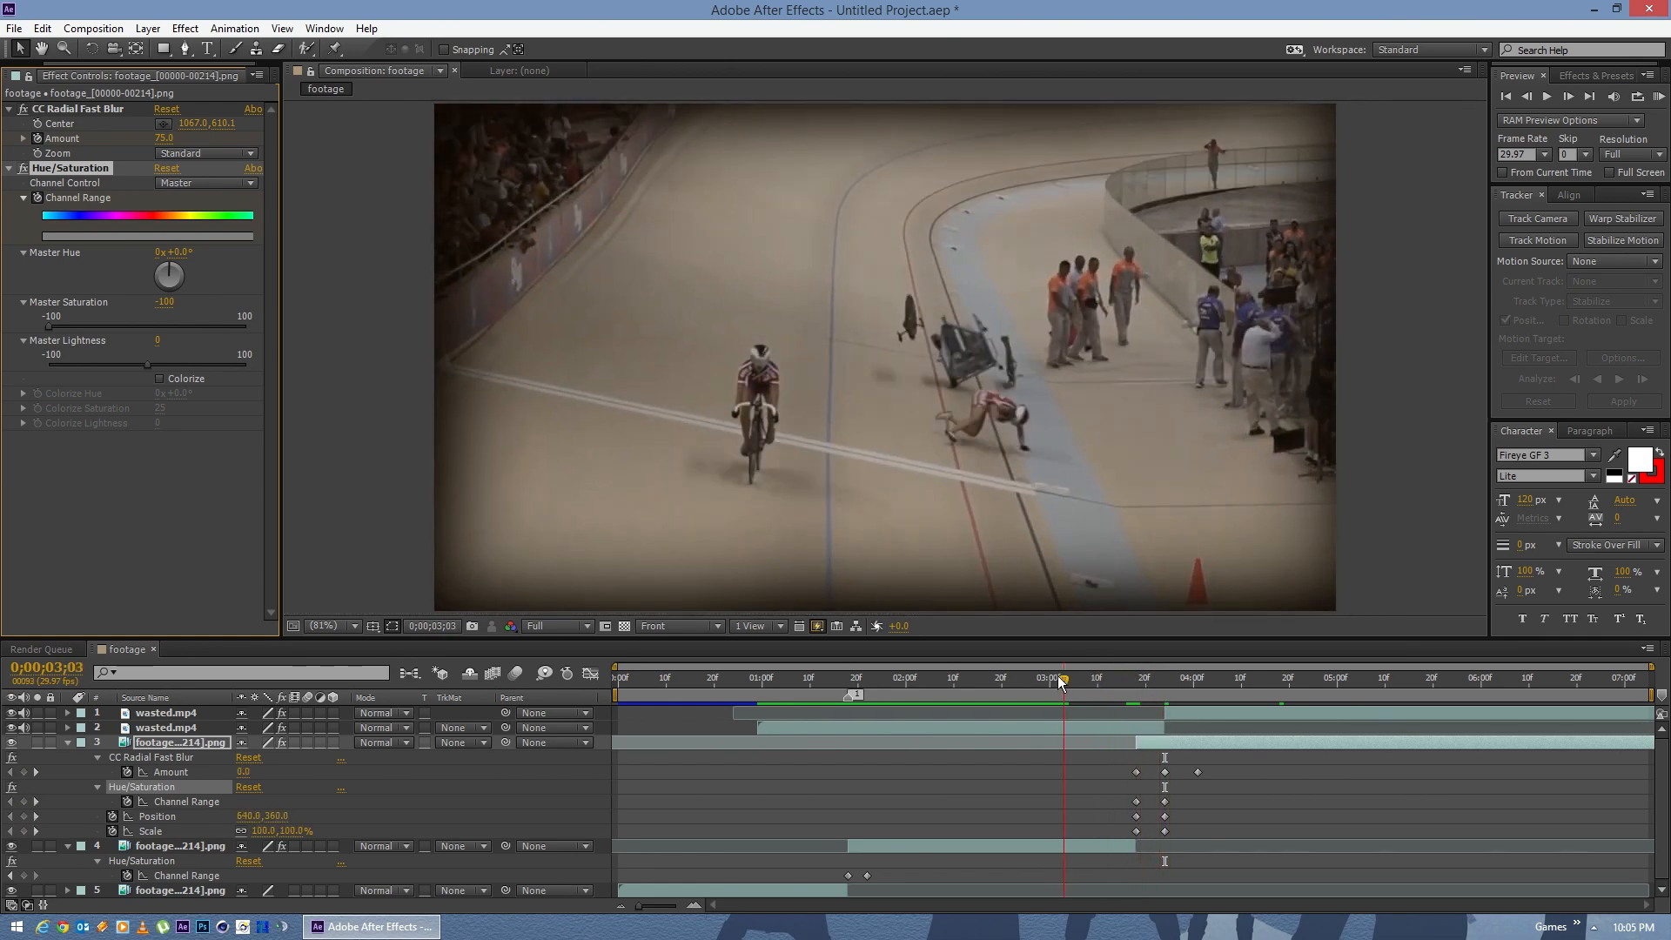
pyautogui.press('space')
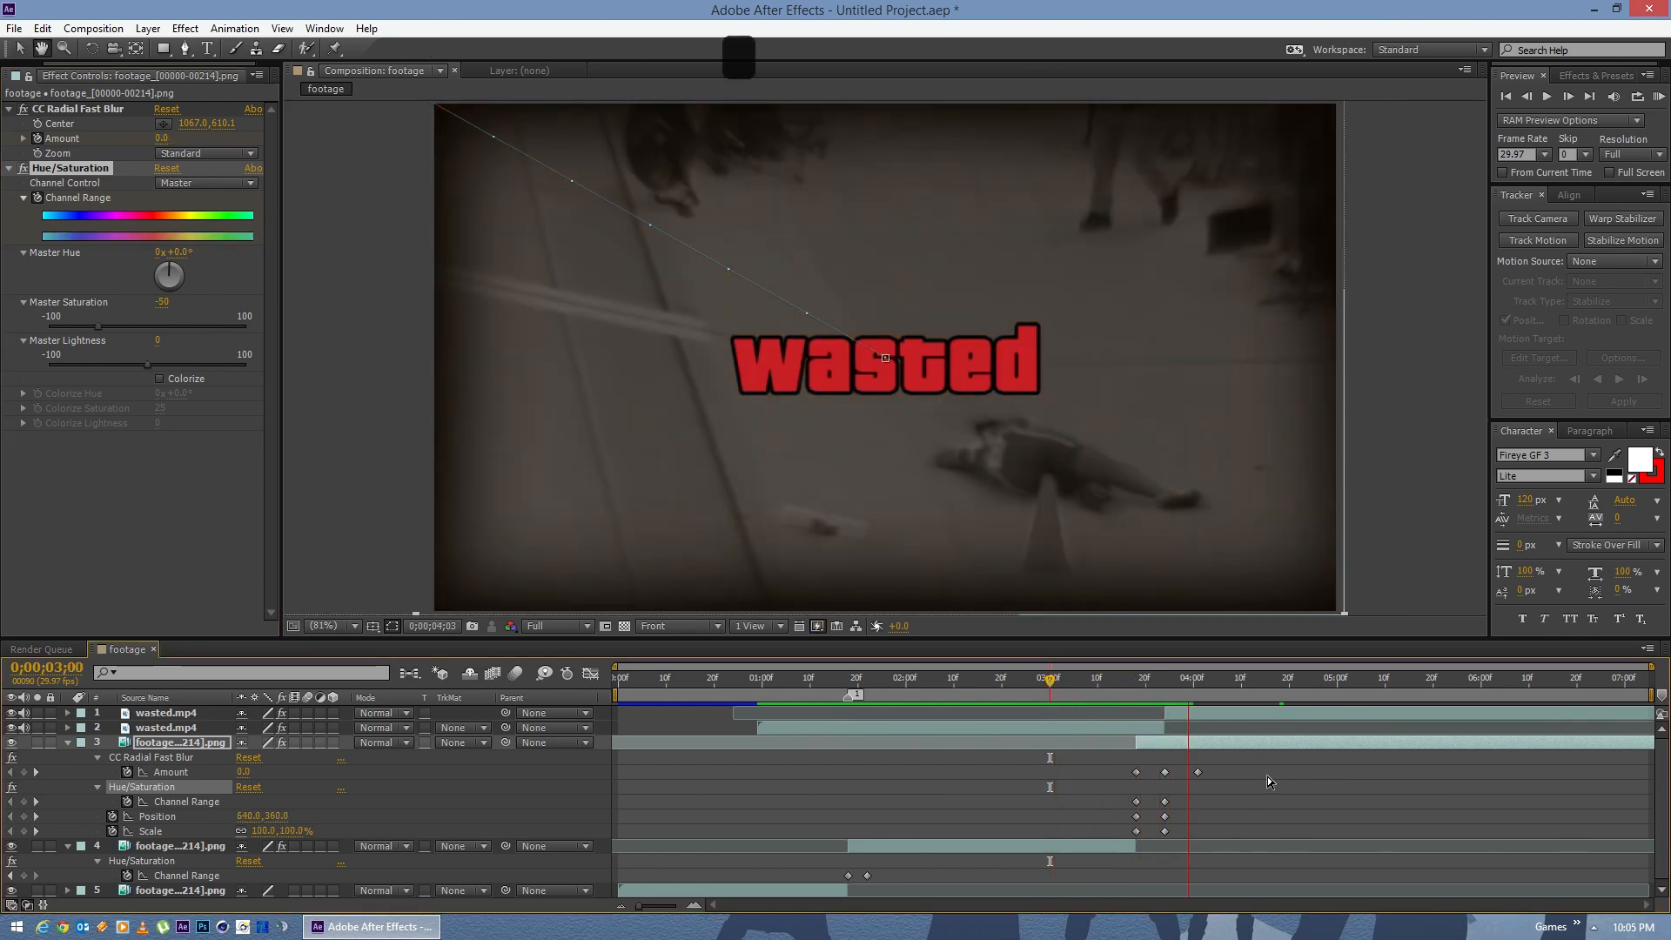
pyautogui.press('KP_0')
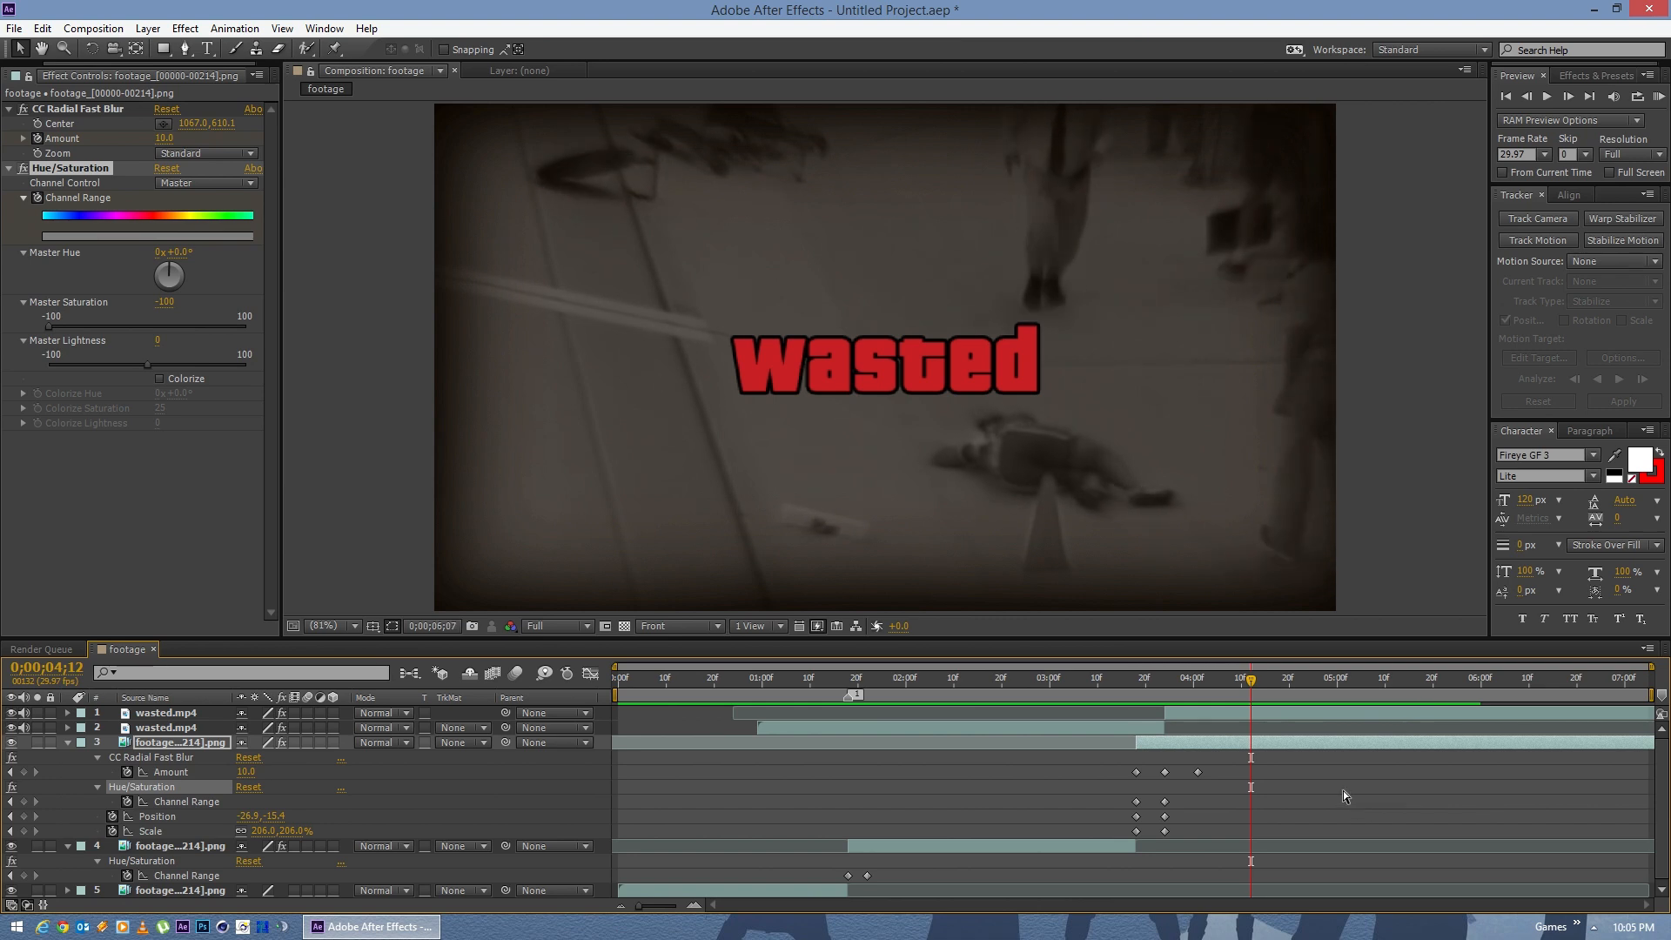
pyautogui.press('KP_0')
pyautogui.press('Home')
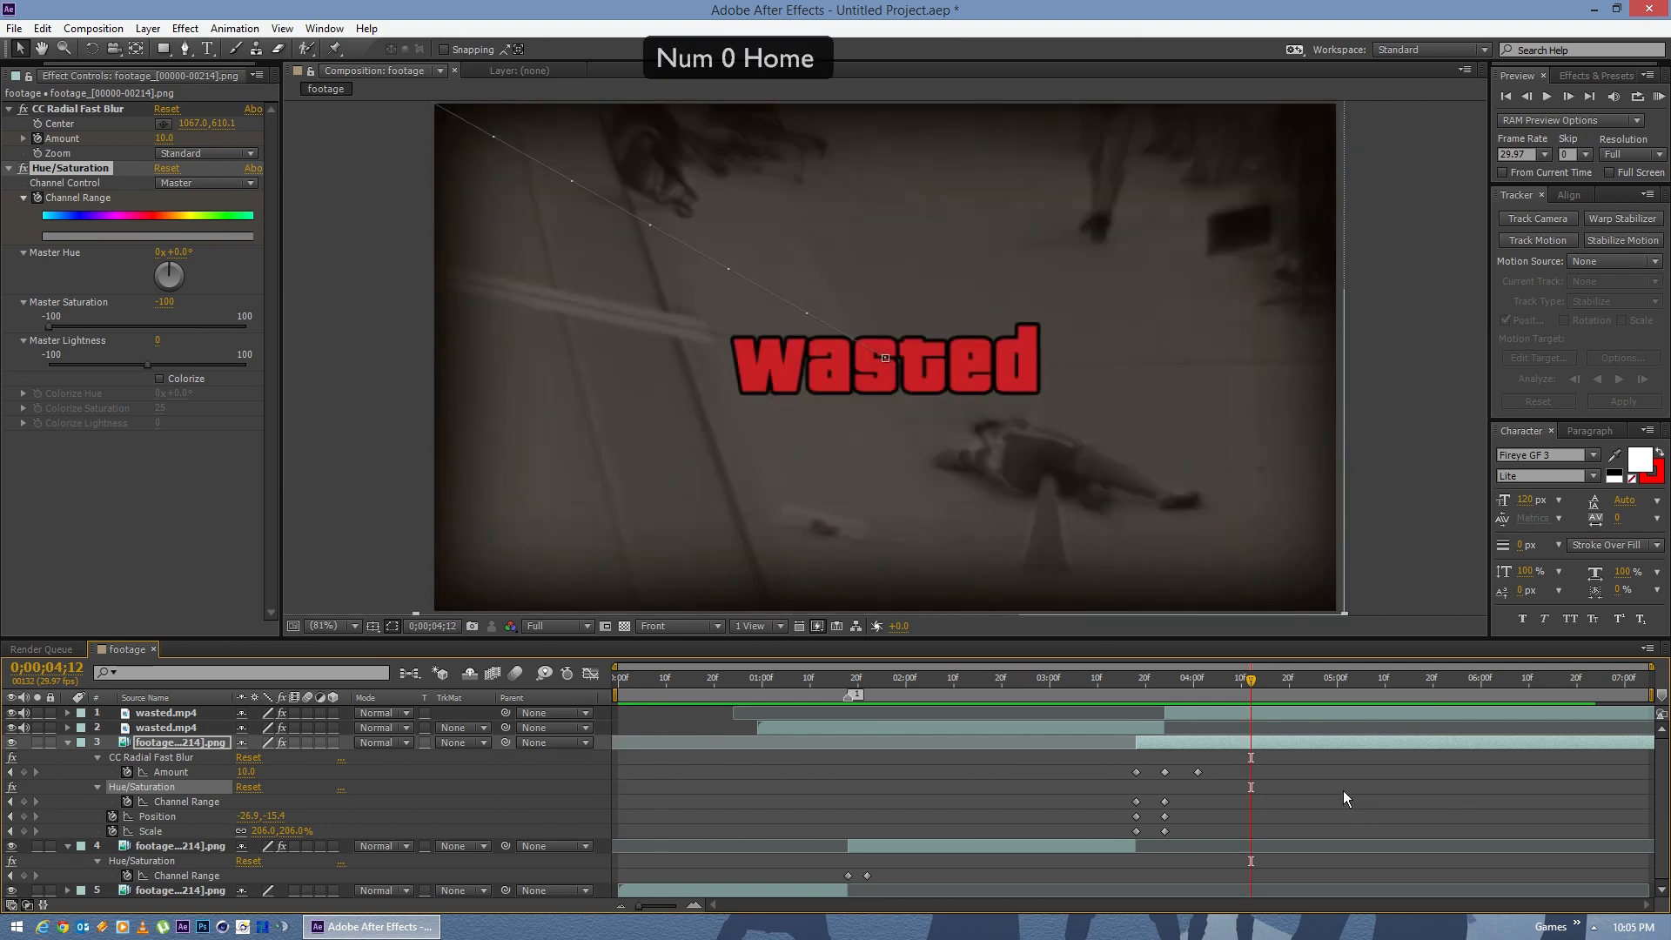
pyautogui.press('Home')
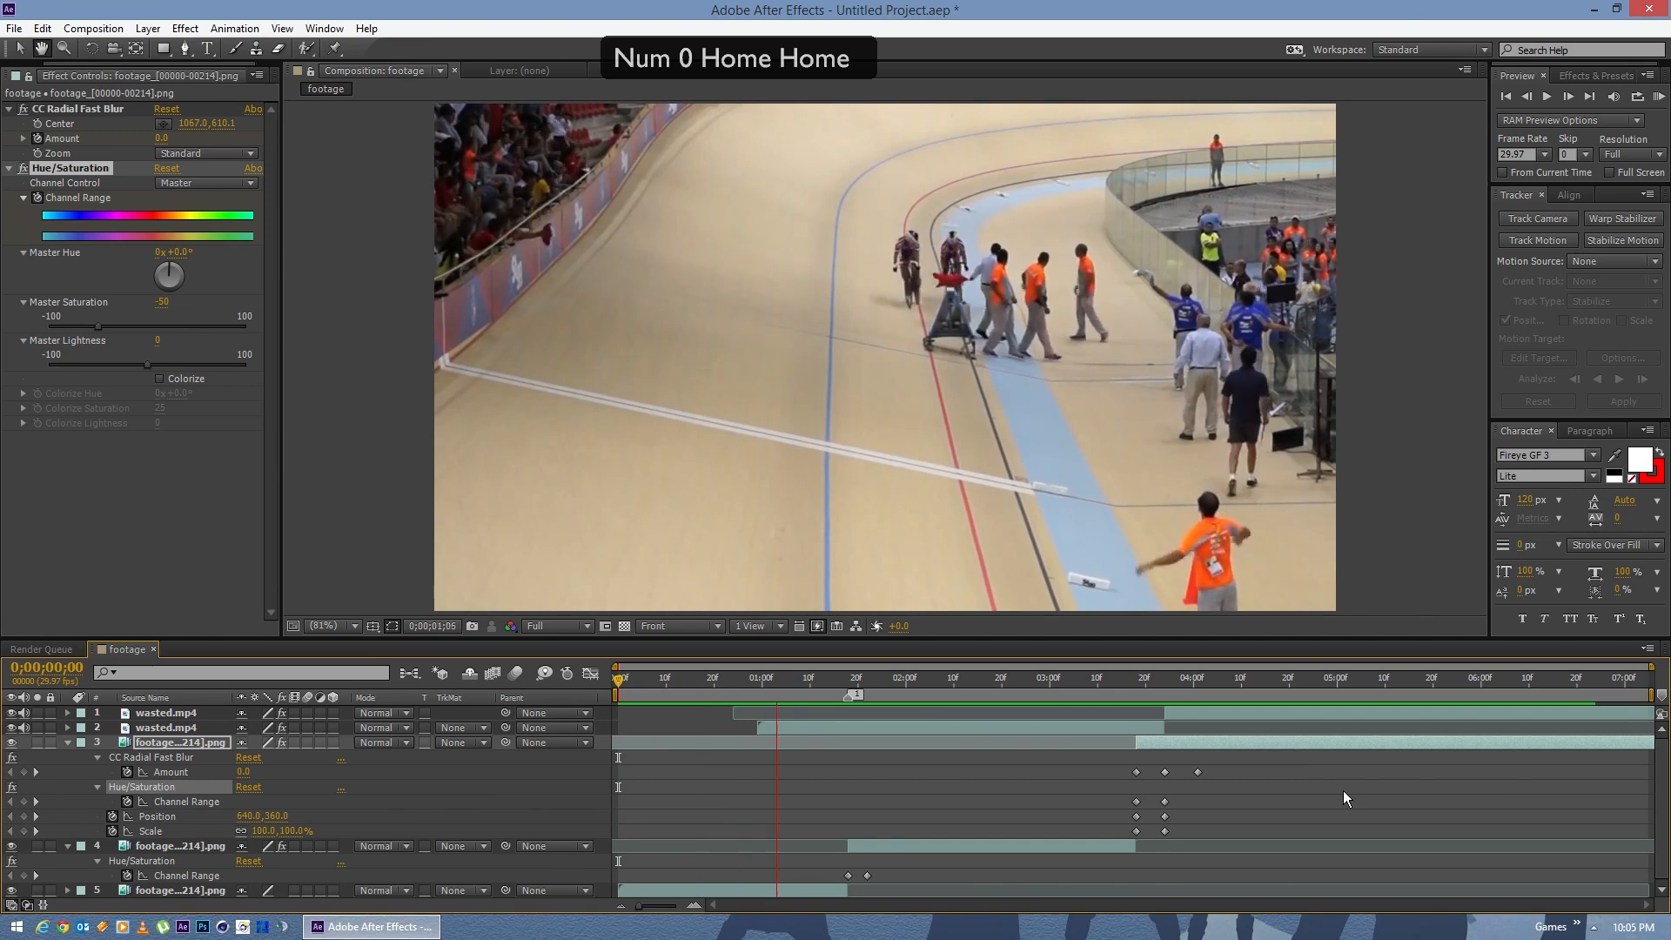